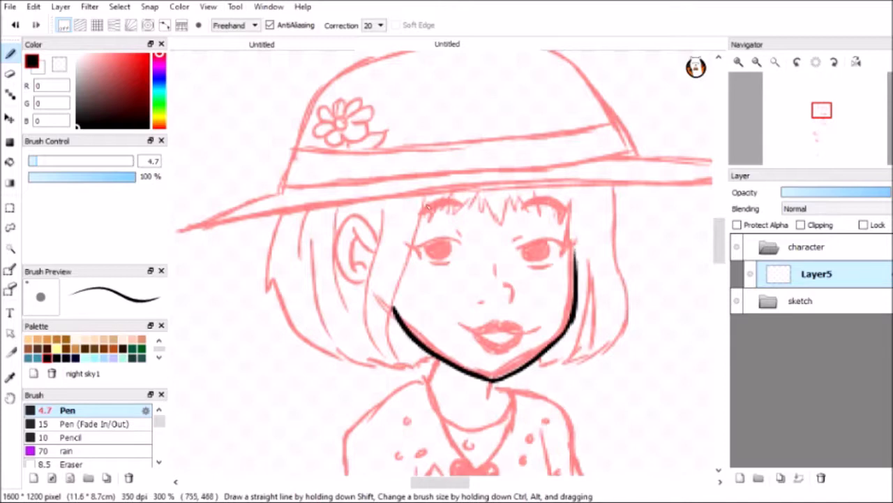
Ink the ear, the hair locks framing both sides of the face, and the upper lash lines in black.
{"action": "mouse_move", "coordinate": [383, 208]}
{"action": "left_mouse_down"}
{"action": "mouse_move", "coordinate": [364, 308]}
{"action": "mouse_move", "coordinate": [376, 352]}
{"action": "left_mouse_up"}
{"action": "mouse_move", "coordinate": [380, 224]}
{"action": "left_mouse_down"}
{"action": "mouse_move", "coordinate": [366, 276]}
{"action": "mouse_move", "coordinate": [373, 247]}
{"action": "mouse_move", "coordinate": [367, 269]}
{"action": "left_mouse_up"}
{"action": "left_click_drag", "start_coordinate": [461, 244], "coordinate": [406, 246]}
{"action": "left_click_drag", "start_coordinate": [523, 245], "coordinate": [576, 246]}
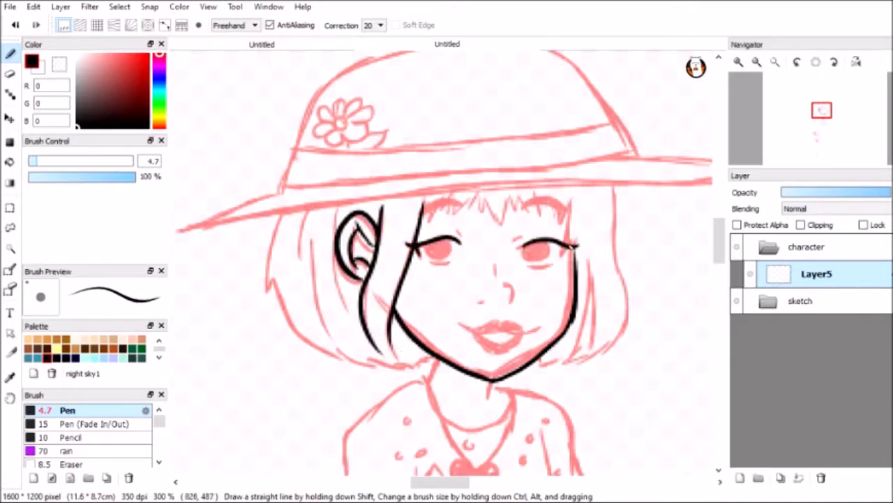
{"action": "left_click_drag", "start_coordinate": [571, 202], "coordinate": [577, 265]}
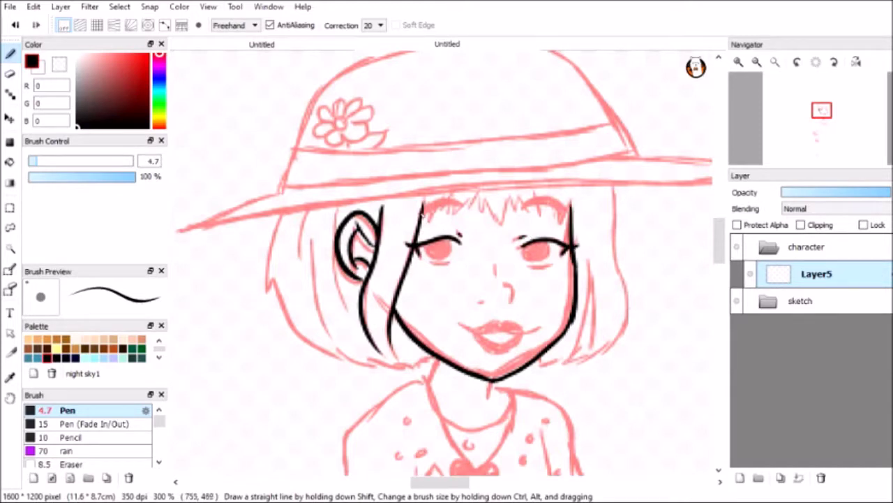
Ink the jagged fringe and the remaining facial features over the sketch: nose, lips, iris outlines and lower eyelids.
{"action": "mouse_move", "coordinate": [494, 196]}
{"action": "left_mouse_down"}
{"action": "mouse_move", "coordinate": [520, 209]}
{"action": "mouse_move", "coordinate": [560, 208]}
{"action": "left_mouse_up"}
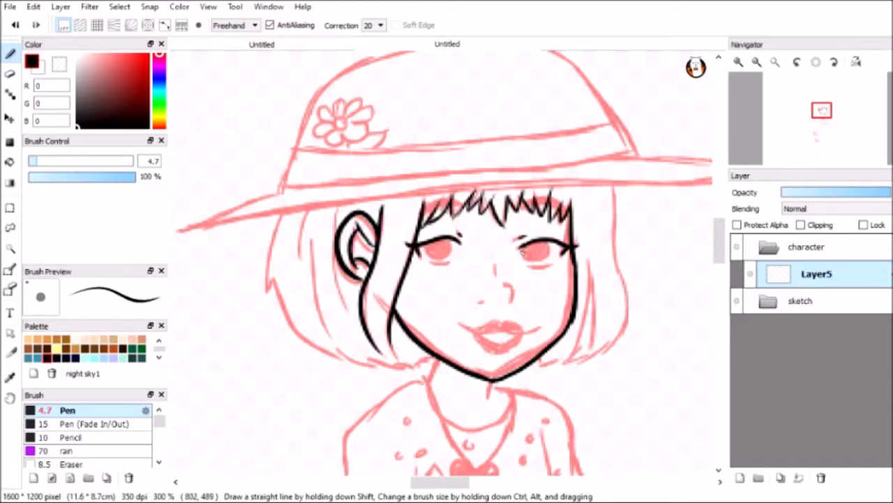
{"action": "left_click_drag", "start_coordinate": [459, 326], "coordinate": [541, 327]}
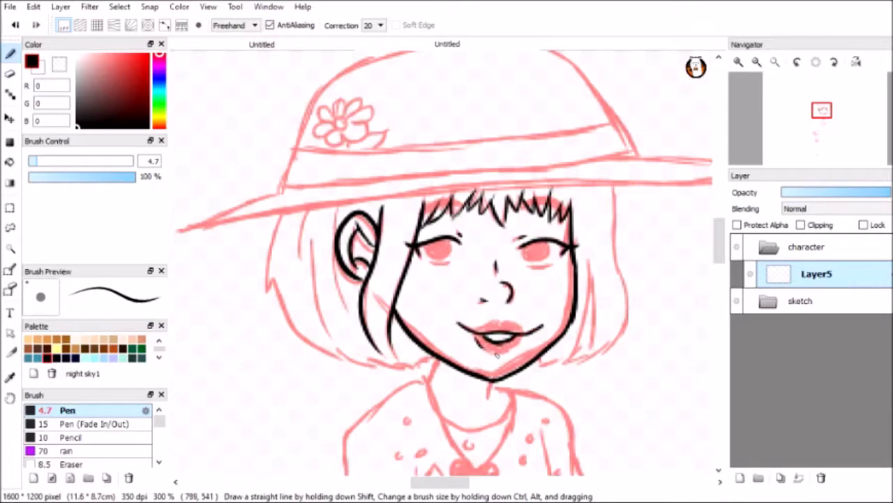
{"action": "scroll", "coordinate": [547, 254], "scroll_direction": "up", "scroll_amount": 5}
{"action": "left_click_drag", "start_coordinate": [497, 286], "coordinate": [569, 279]}
{"action": "left_click_drag", "start_coordinate": [481, 234], "coordinate": [551, 272]}
Ink the bob's outer contour and inner strands around the ear, adding a new layer in the character folder.
{"action": "mouse_move", "coordinate": [217, 231]}
{"action": "left_mouse_down"}
{"action": "mouse_move", "coordinate": [257, 266]}
{"action": "mouse_move", "coordinate": [301, 216]}
{"action": "left_mouse_up"}
{"action": "mouse_move", "coordinate": [234, 280]}
{"action": "left_mouse_down"}
{"action": "mouse_move", "coordinate": [253, 304]}
{"action": "mouse_move", "coordinate": [349, 397]}
{"action": "mouse_move", "coordinate": [444, 412]}
{"action": "left_mouse_up"}
{"action": "left_click", "coordinate": [740, 477]}
{"action": "scroll", "coordinate": [459, 339], "scroll_direction": "down", "scroll_amount": 3}
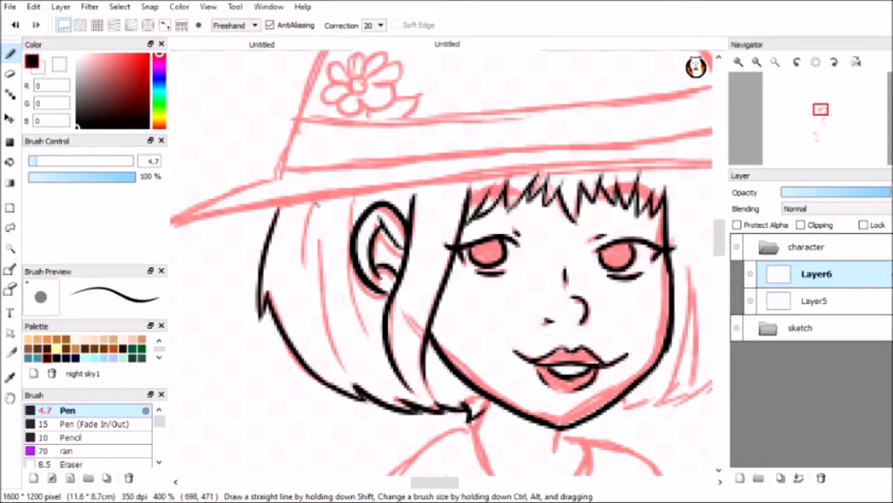
{"action": "left_click_drag", "start_coordinate": [318, 204], "coordinate": [300, 279]}
{"action": "mouse_move", "coordinate": [317, 240]}
{"action": "left_mouse_down"}
{"action": "mouse_move", "coordinate": [329, 303]}
{"action": "mouse_move", "coordinate": [353, 370]}
{"action": "left_mouse_up"}
{"action": "left_click_drag", "start_coordinate": [366, 199], "coordinate": [346, 346]}
Ink the bob's outer contour and inner strands on the side of the face opposite the ear, redoing unsatisfactory strokes.
{"action": "scroll", "coordinate": [446, 279], "scroll_direction": "right", "scroll_amount": 3}
{"action": "left_click_drag", "start_coordinate": [522, 166], "coordinate": [543, 296]}
{"action": "mouse_move", "coordinate": [543, 298]}
{"action": "left_mouse_down"}
{"action": "mouse_move", "coordinate": [467, 406]}
{"action": "mouse_move", "coordinate": [431, 408]}
{"action": "mouse_move", "coordinate": [483, 423]}
{"action": "mouse_move", "coordinate": [395, 437]}
{"action": "mouse_move", "coordinate": [521, 377]}
{"action": "left_mouse_up"}
{"action": "key", "text": "ctrl+z"}
{"action": "key", "text": "ctrl+z"}
{"action": "key", "text": "ctrl+z"}
{"action": "key", "text": "ctrl+z"}
{"action": "key", "text": "ctrl+z"}
{"action": "mouse_move", "coordinate": [546, 317]}
{"action": "left_mouse_down"}
{"action": "mouse_move", "coordinate": [487, 410]}
{"action": "mouse_move", "coordinate": [548, 365]}
{"action": "left_mouse_up"}
{"action": "left_click_drag", "start_coordinate": [494, 307], "coordinate": [488, 409]}
{"action": "mouse_move", "coordinate": [502, 282]}
{"action": "left_mouse_down"}
{"action": "mouse_move", "coordinate": [483, 398]}
{"action": "mouse_move", "coordinate": [454, 420]}
{"action": "left_mouse_up"}
{"action": "key", "text": "ctrl+z"}
{"action": "key", "text": "ctrl+z"}
{"action": "key", "text": "ctrl+z"}
{"action": "key", "text": "e"}
{"action": "mouse_move", "coordinate": [501, 289]}
{"action": "left_mouse_down"}
{"action": "mouse_move", "coordinate": [490, 352]}
{"action": "mouse_move", "coordinate": [444, 419]}
{"action": "left_mouse_up"}
{"action": "key", "text": "b"}
{"action": "key", "text": "ctrl+plus"}
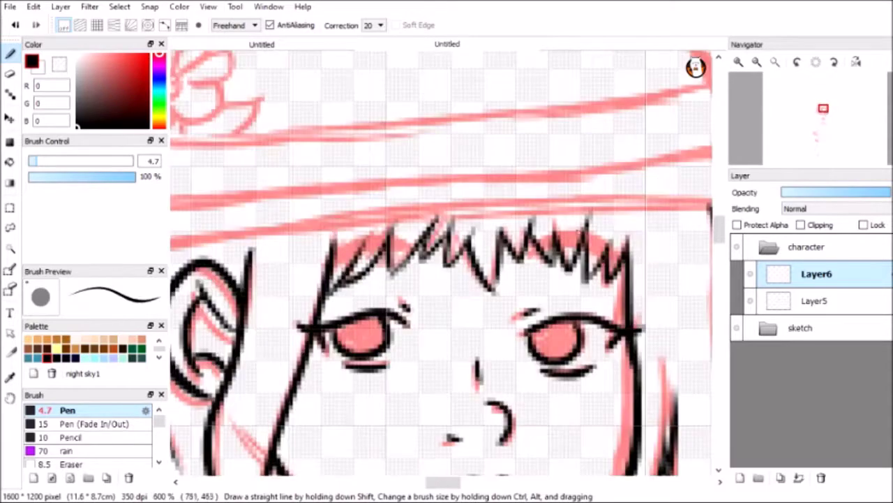
Paint thick black arched eyebrows above both eyes on Layer6.
{"action": "key", "text": "Delete"}
{"action": "left_click_drag", "start_coordinate": [325, 270], "coordinate": [424, 254]}
{"action": "mouse_move", "coordinate": [531, 259]}
{"action": "left_mouse_down"}
{"action": "mouse_move", "coordinate": [621, 277]}
{"action": "mouse_move", "coordinate": [531, 257]}
{"action": "mouse_move", "coordinate": [617, 260]}
{"action": "left_mouse_up"}
{"action": "key", "text": "ctrl+z"}
Fill both irises solid black on Layer5.
{"action": "left_click", "coordinate": [753, 301]}
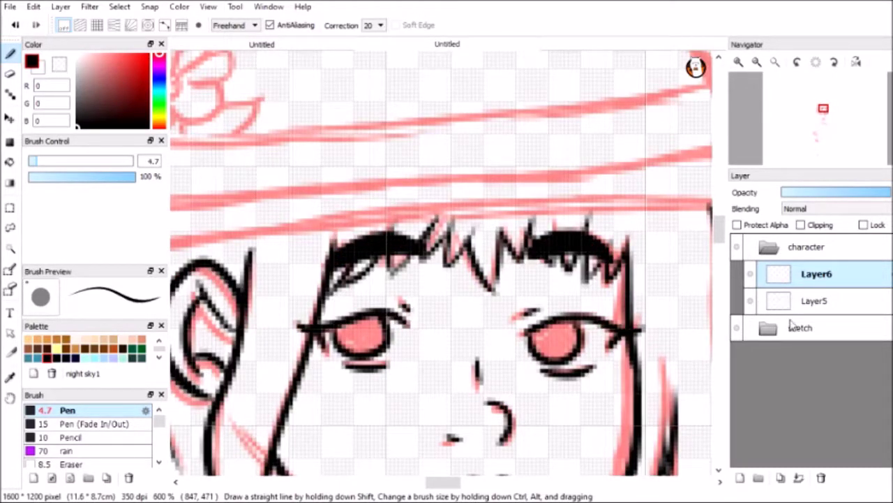
{"action": "left_click", "coordinate": [792, 304]}
{"action": "key", "text": "ctrl+plus"}
{"action": "mouse_move", "coordinate": [542, 296]}
{"action": "left_mouse_down"}
{"action": "mouse_move", "coordinate": [580, 300]}
{"action": "mouse_move", "coordinate": [537, 321]}
{"action": "mouse_move", "coordinate": [569, 307]}
{"action": "left_mouse_up"}
{"action": "mouse_move", "coordinate": [268, 296]}
{"action": "left_mouse_down"}
{"action": "mouse_move", "coordinate": [322, 305]}
{"action": "mouse_move", "coordinate": [307, 307]}
{"action": "mouse_move", "coordinate": [314, 304]}
{"action": "left_mouse_up"}
Add a new layer above Layer6 and ink the outline of the hat's wide brim.
{"action": "scroll", "coordinate": [314, 304], "scroll_direction": "down", "scroll_amount": 3}
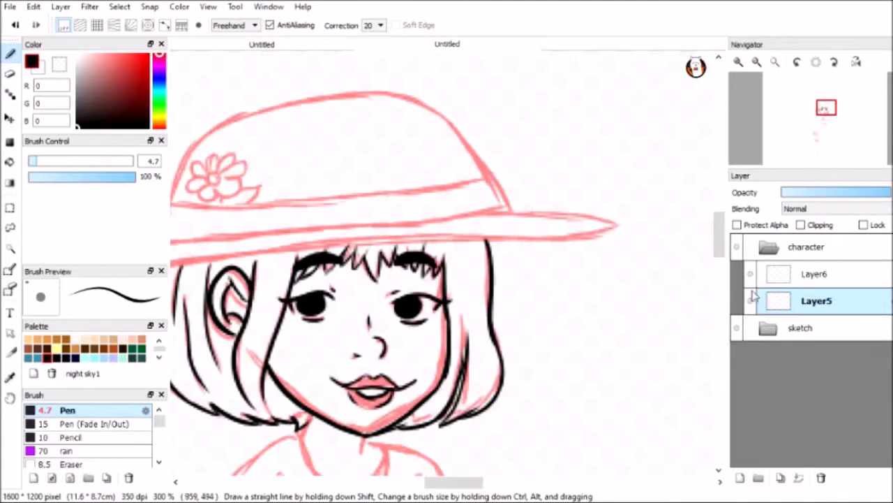
{"action": "key", "text": "ctrl+shift+n"}
{"action": "left_click_drag", "start_coordinate": [561, 404], "coordinate": [697, 404]}
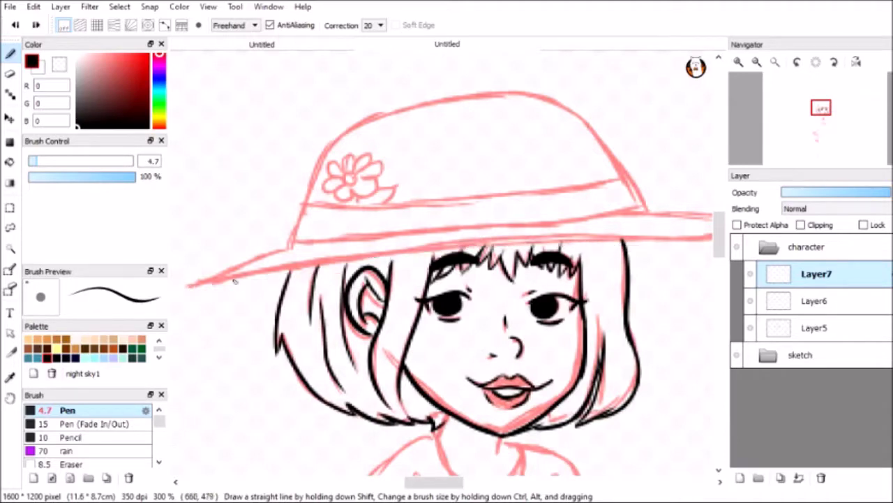
{"action": "scroll", "coordinate": [402, 283], "scroll_direction": "down", "scroll_amount": 2}
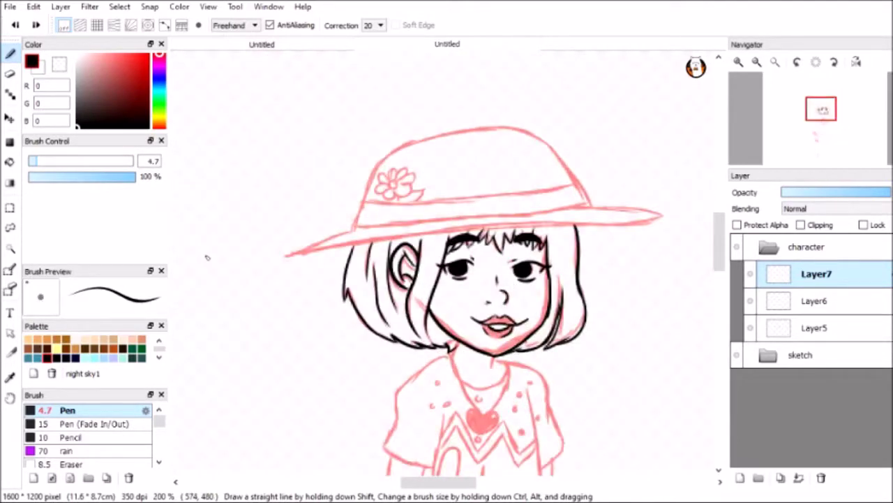
{"action": "left_click", "coordinate": [628, 227], "text": "shift"}
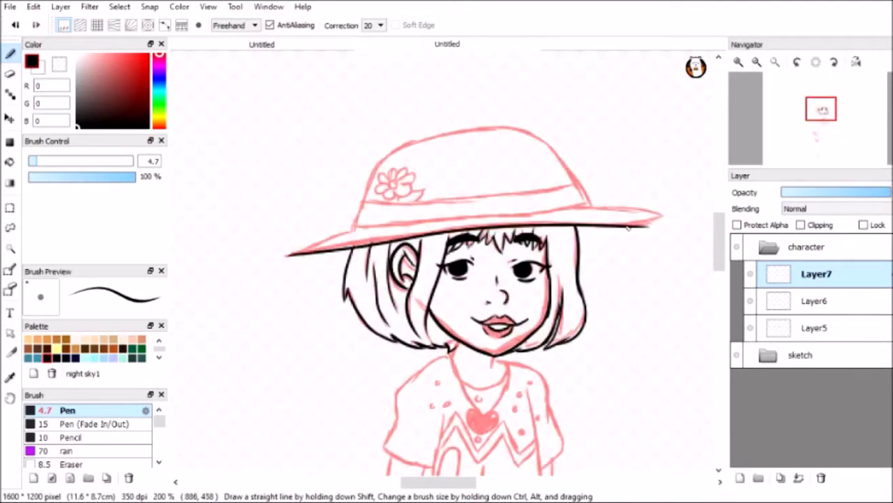
{"action": "key", "text": "ctrl+z"}
{"action": "left_click", "coordinate": [662, 215], "text": "shift"}
{"action": "key", "text": "ctrl+z"}
{"action": "mouse_move", "coordinate": [283, 254]}
{"action": "left_mouse_down"}
{"action": "mouse_move", "coordinate": [363, 228]}
{"action": "mouse_move", "coordinate": [661, 216]}
{"action": "mouse_move", "coordinate": [539, 124]}
{"action": "left_mouse_up"}
{"action": "key", "text": "ctrl+z"}
Ink the hat's rounded crown from one side of the brim to the other, redrawing strokes until the curve is smooth.
{"action": "left_click_drag", "start_coordinate": [353, 229], "coordinate": [533, 121]}
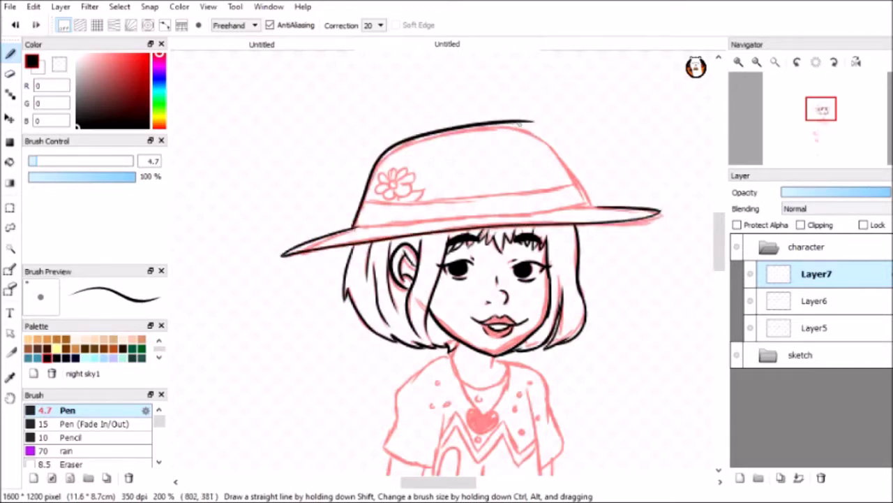
{"action": "key", "text": "ctrl+z"}
{"action": "left_click_drag", "start_coordinate": [353, 229], "coordinate": [534, 122]}
{"action": "mouse_move", "coordinate": [506, 124]}
{"action": "left_mouse_down"}
{"action": "mouse_move", "coordinate": [575, 189]}
{"action": "mouse_move", "coordinate": [570, 168]}
{"action": "left_mouse_up"}
{"action": "key", "text": "ctrl+z"}
{"action": "key", "text": "ctrl+z"}
{"action": "scroll", "coordinate": [539, 138], "scroll_direction": "up", "scroll_amount": 2}
{"action": "mouse_move", "coordinate": [488, 117]}
{"action": "left_mouse_down"}
{"action": "mouse_move", "coordinate": [617, 219]}
{"action": "mouse_move", "coordinate": [648, 276]}
{"action": "left_mouse_up"}
{"action": "key", "text": "ctrl+z"}
{"action": "key", "text": "ctrl+z"}
{"action": "left_click_drag", "start_coordinate": [503, 122], "coordinate": [646, 276]}
{"action": "scroll", "coordinate": [688, 328], "scroll_direction": "down", "scroll_amount": 1}
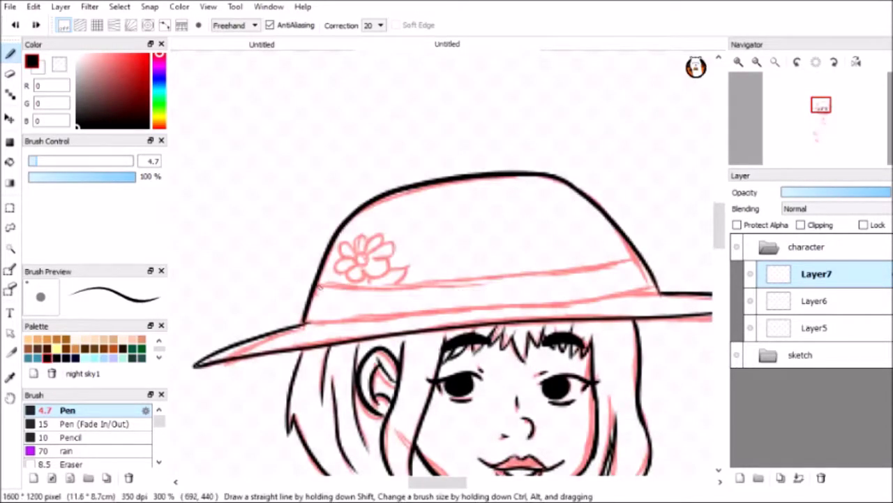
Ink the upper and lower edges of the band around the hat's crown.
{"action": "left_click_drag", "start_coordinate": [317, 284], "coordinate": [638, 260]}
{"action": "key", "text": "ctrl+z"}
{"action": "left_click_drag", "start_coordinate": [318, 283], "coordinate": [641, 260]}
{"action": "key", "text": "ctrl+z"}
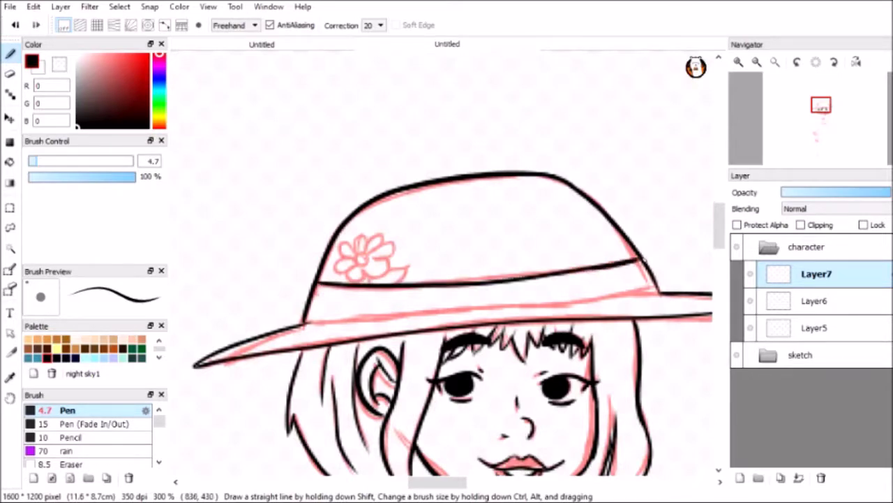
{"action": "left_click_drag", "start_coordinate": [305, 322], "coordinate": [656, 292]}
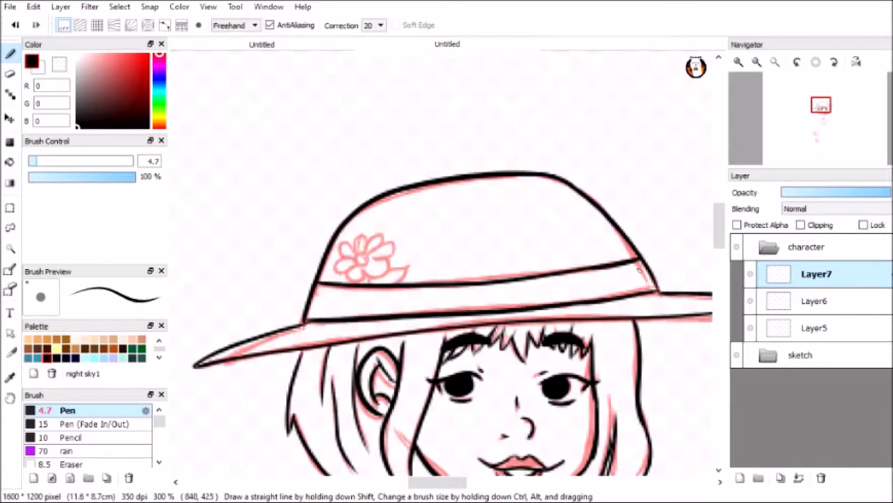
Ink the small flower with its round center and petals on the hat.
{"action": "scroll", "coordinate": [639, 270], "scroll_direction": "down", "scroll_amount": 2}
{"action": "scroll", "coordinate": [353, 168], "scroll_direction": "up", "scroll_amount": 3}
{"action": "mouse_move", "coordinate": [353, 151]}
{"action": "left_mouse_down"}
{"action": "mouse_move", "coordinate": [351, 180]}
{"action": "mouse_move", "coordinate": [353, 171]}
{"action": "left_mouse_up"}
{"action": "mouse_move", "coordinate": [328, 136]}
{"action": "left_mouse_down"}
{"action": "mouse_move", "coordinate": [391, 157]}
{"action": "mouse_move", "coordinate": [363, 202]}
{"action": "left_mouse_up"}
{"action": "mouse_move", "coordinate": [314, 171]}
{"action": "left_mouse_down"}
{"action": "mouse_move", "coordinate": [367, 208]}
{"action": "mouse_move", "coordinate": [378, 203]}
{"action": "left_mouse_up"}
{"action": "scroll", "coordinate": [404, 205], "scroll_direction": "down", "scroll_amount": 2}
Add a new layer above Layer7 and ink the neck, both shoulder lines and the sleeve on the ear side.
{"action": "scroll", "coordinate": [646, 201], "scroll_direction": "down", "scroll_amount": 5}
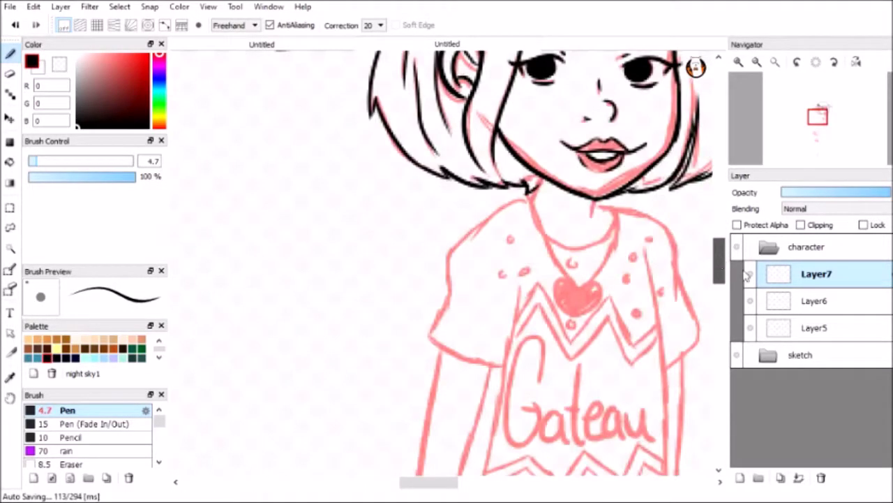
{"action": "key", "text": "ctrl+shift+n"}
{"action": "scroll", "coordinate": [646, 201], "scroll_direction": "up", "scroll_amount": 2}
{"action": "left_click_drag", "start_coordinate": [441, 136], "coordinate": [423, 187]}
{"action": "mouse_move", "coordinate": [559, 180]}
{"action": "left_mouse_down"}
{"action": "mouse_move", "coordinate": [549, 213]}
{"action": "mouse_move", "coordinate": [711, 241]}
{"action": "left_mouse_up"}
{"action": "mouse_move", "coordinate": [430, 183]}
{"action": "left_mouse_down"}
{"action": "mouse_move", "coordinate": [258, 298]}
{"action": "mouse_move", "coordinate": [266, 412]}
{"action": "left_mouse_up"}
{"action": "left_click_drag", "start_coordinate": [220, 447], "coordinate": [263, 385]}
{"action": "scroll", "coordinate": [263, 385], "scroll_direction": "down", "scroll_amount": 3}
{"action": "left_click_drag", "start_coordinate": [215, 281], "coordinate": [349, 349]}
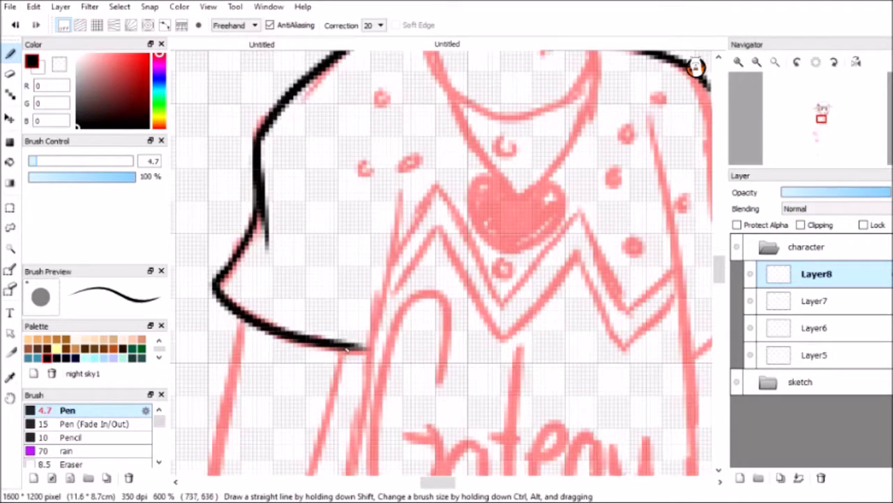
Ink the shirt's rounded neckline between the two shoulders.
{"action": "scroll", "coordinate": [740, 266], "scroll_direction": "down", "scroll_amount": 2}
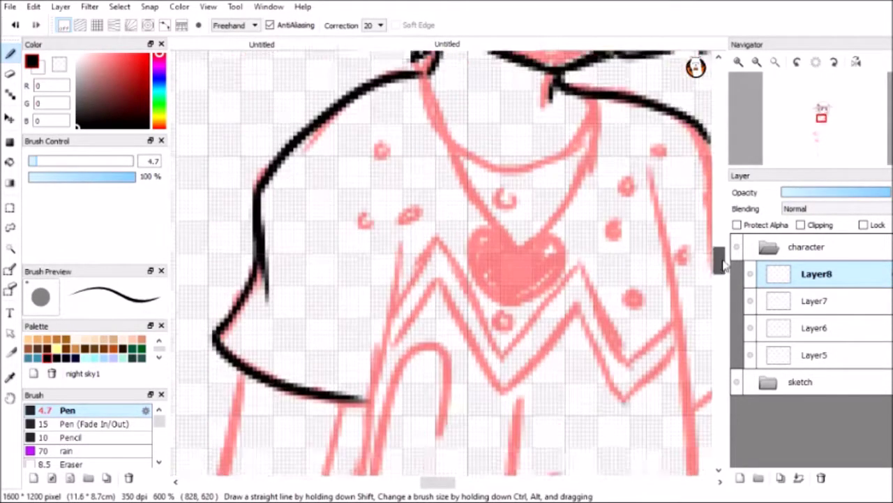
{"action": "scroll", "coordinate": [726, 237], "scroll_direction": "up", "scroll_amount": 2}
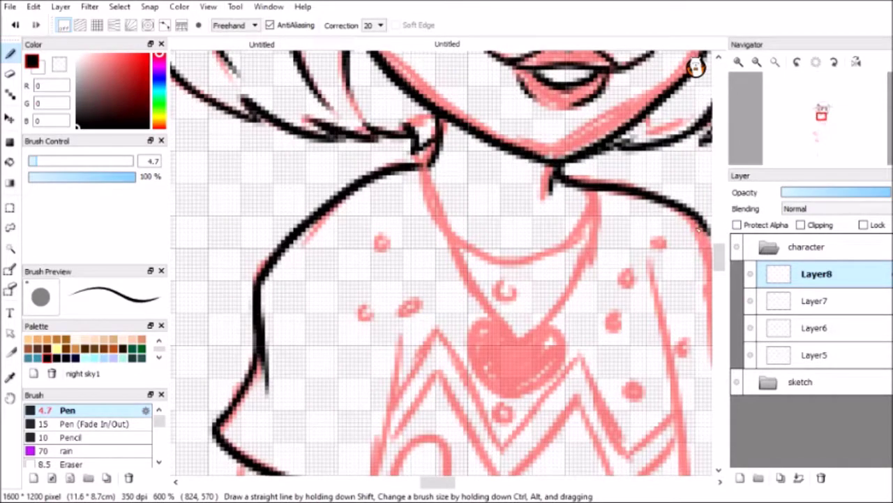
{"action": "mouse_move", "coordinate": [427, 169]}
{"action": "left_mouse_down"}
{"action": "mouse_move", "coordinate": [568, 258]}
{"action": "mouse_move", "coordinate": [585, 199]}
{"action": "left_mouse_up"}
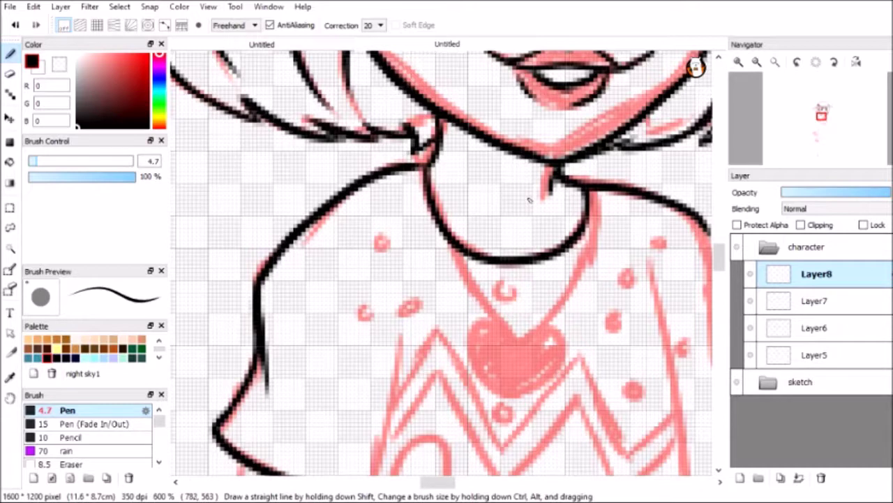
{"action": "mouse_move", "coordinate": [422, 169]}
{"action": "left_mouse_down"}
{"action": "mouse_move", "coordinate": [513, 326]}
{"action": "mouse_move", "coordinate": [534, 328]}
{"action": "mouse_move", "coordinate": [597, 188]}
{"action": "left_mouse_up"}
{"action": "key", "text": "ctrl+z"}
Ink the necklace cord and its heart pendant on the chest.
{"action": "left_click_drag", "start_coordinate": [528, 338], "coordinate": [563, 225]}
{"action": "left_click_drag", "start_coordinate": [561, 180], "coordinate": [559, 232]}
{"action": "mouse_move", "coordinate": [525, 336]}
{"action": "left_mouse_down"}
{"action": "mouse_move", "coordinate": [476, 337]}
{"action": "mouse_move", "coordinate": [571, 348]}
{"action": "mouse_move", "coordinate": [546, 347]}
{"action": "left_mouse_up"}
{"action": "key", "text": "ctrl+z"}
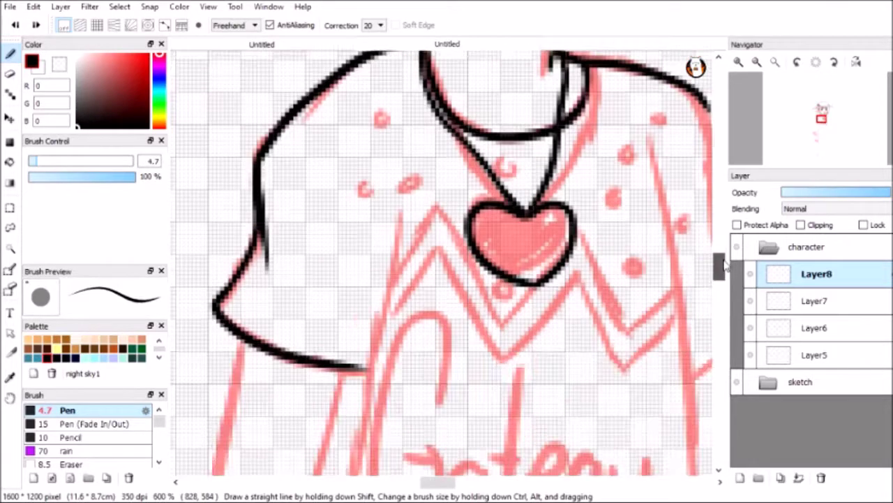
Ink the outer edge and hem of the shirt's second sleeve.
{"action": "scroll", "coordinate": [549, 349], "scroll_direction": "down", "scroll_amount": 3}
{"action": "left_click_drag", "start_coordinate": [438, 481], "coordinate": [455, 485]}
{"action": "mouse_move", "coordinate": [581, 183]}
{"action": "left_mouse_down"}
{"action": "mouse_move", "coordinate": [632, 370]}
{"action": "mouse_move", "coordinate": [573, 460]}
{"action": "left_mouse_up"}
{"action": "scroll", "coordinate": [664, 322], "scroll_direction": "down", "scroll_amount": 2}
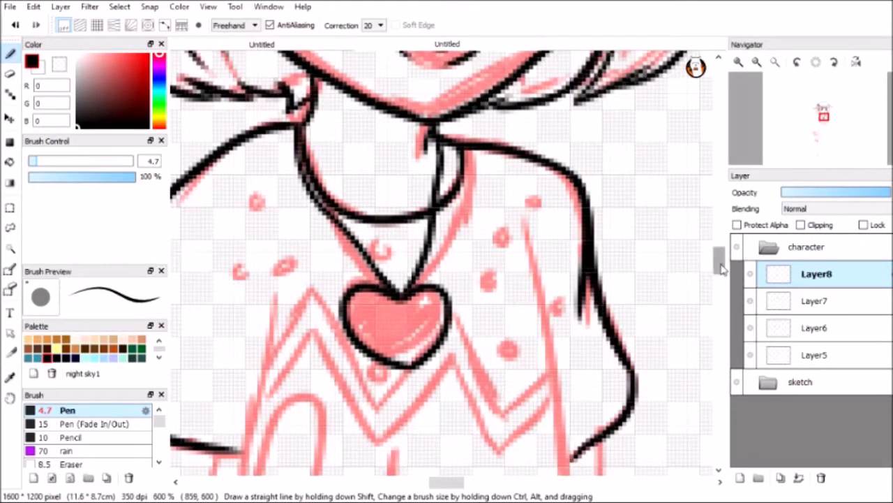
Ink the shirt's side seam below the second sleeve and curve it into that half of the hem.
{"action": "scroll", "coordinate": [542, 173], "scroll_direction": "down", "scroll_amount": 5}
{"action": "scroll", "coordinate": [531, 166], "scroll_direction": "down", "scroll_amount": 1}
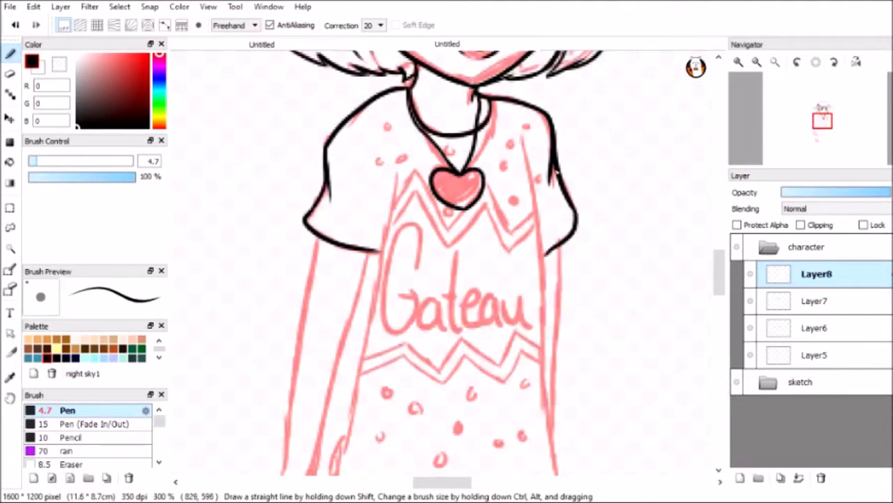
{"action": "left_click_drag", "start_coordinate": [531, 171], "coordinate": [550, 410]}
{"action": "scroll", "coordinate": [574, 381], "scroll_direction": "down", "scroll_amount": 3}
{"action": "key", "text": "ctrl+z"}
{"action": "mouse_move", "coordinate": [561, 353]}
{"action": "left_mouse_down"}
{"action": "mouse_move", "coordinate": [466, 439]}
{"action": "mouse_move", "coordinate": [473, 433]}
{"action": "left_mouse_up"}
{"action": "scroll", "coordinate": [586, 376], "scroll_direction": "up", "scroll_amount": 1}
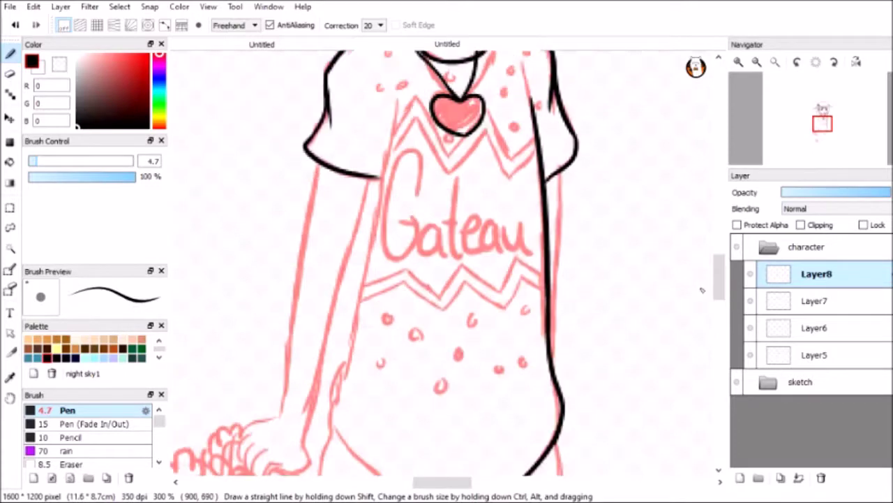
Ink the shirt's opposite side seam and complete the pointed, curved hem.
{"action": "scroll", "coordinate": [671, 292], "scroll_direction": "up", "scroll_amount": 1}
{"action": "left_click_drag", "start_coordinate": [385, 198], "coordinate": [361, 379]}
{"action": "key", "text": "ctrl+z"}
{"action": "left_click_drag", "start_coordinate": [385, 186], "coordinate": [358, 437]}
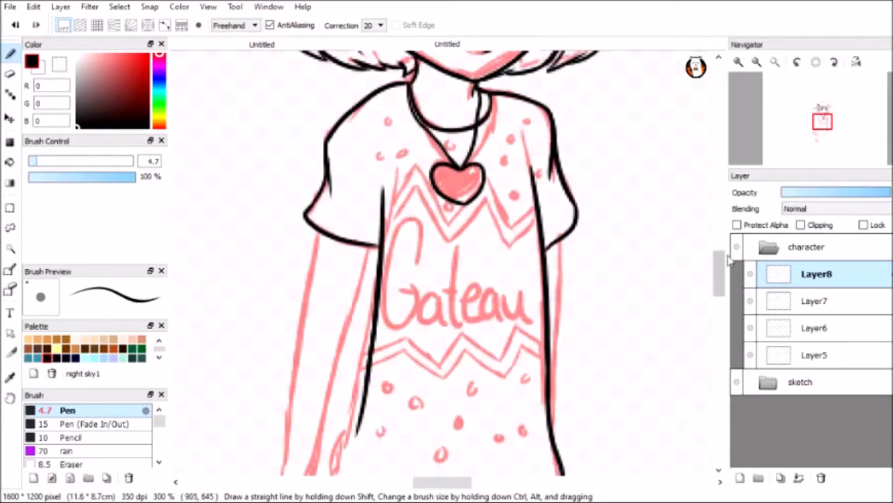
{"action": "scroll", "coordinate": [363, 315], "scroll_direction": "down", "scroll_amount": 3}
{"action": "mouse_move", "coordinate": [371, 136]}
{"action": "left_mouse_down"}
{"action": "mouse_move", "coordinate": [388, 336]}
{"action": "mouse_move", "coordinate": [462, 368]}
{"action": "left_mouse_up"}
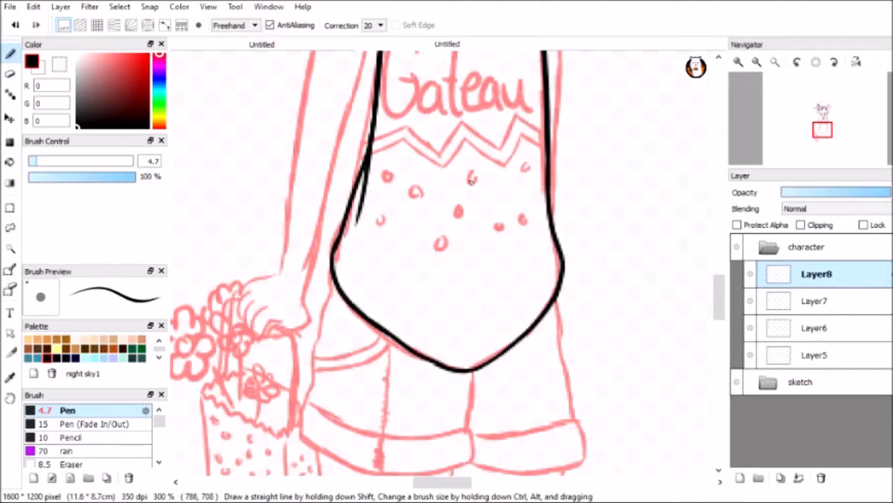
Ink the double zigzag stripe across the chest, just below the heart pendant.
{"action": "scroll", "coordinate": [489, 244], "scroll_direction": "up", "scroll_amount": 3}
{"action": "left_click_drag", "start_coordinate": [417, 155], "coordinate": [448, 206]}
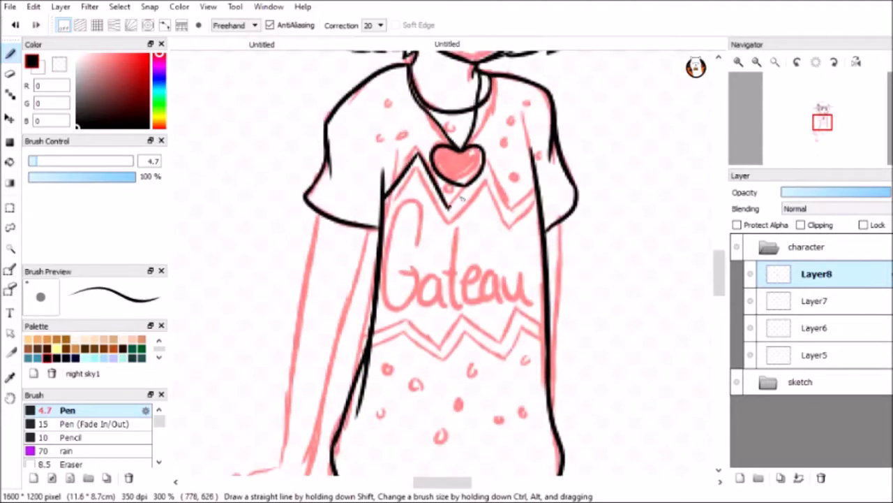
{"action": "left_click_drag", "start_coordinate": [484, 161], "coordinate": [514, 208]}
{"action": "mouse_move", "coordinate": [422, 173]}
{"action": "left_mouse_down"}
{"action": "mouse_move", "coordinate": [447, 225]}
{"action": "mouse_move", "coordinate": [492, 180]}
{"action": "mouse_move", "coordinate": [524, 214]}
{"action": "left_mouse_up"}
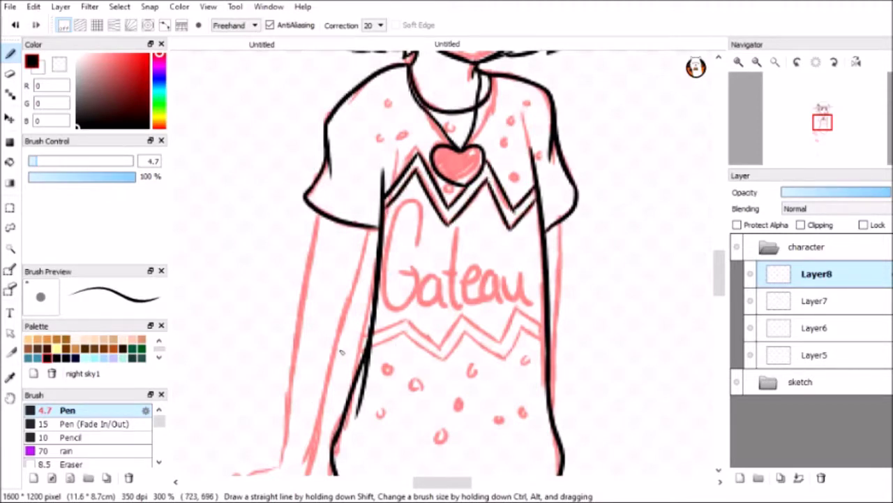
Ink the double zigzag stripe below the shirt's lettering.
{"action": "mouse_move", "coordinate": [442, 351]}
{"action": "left_mouse_down"}
{"action": "mouse_move", "coordinate": [475, 323]}
{"action": "mouse_move", "coordinate": [527, 308]}
{"action": "left_mouse_up"}
{"action": "key", "text": "ctrl+z"}
{"action": "mouse_move", "coordinate": [374, 338]}
{"action": "left_mouse_down"}
{"action": "mouse_move", "coordinate": [412, 315]}
{"action": "mouse_move", "coordinate": [462, 316]}
{"action": "left_mouse_up"}
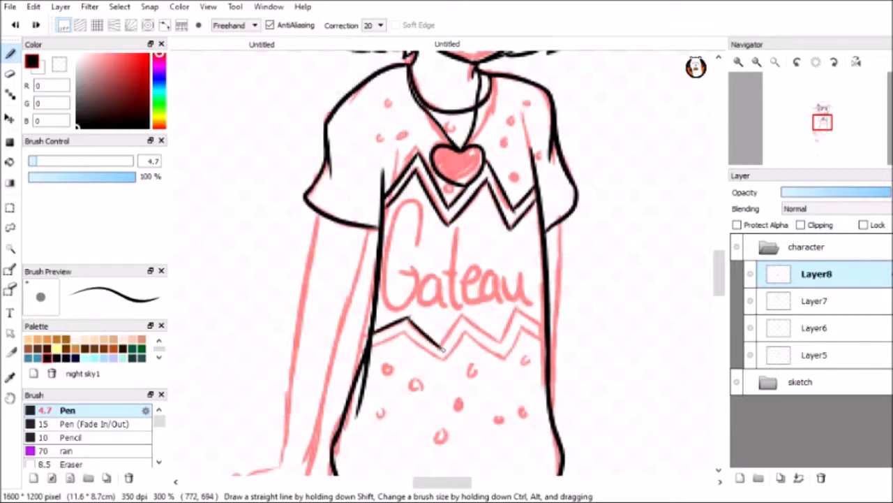
{"action": "left_click_drag", "start_coordinate": [520, 315], "coordinate": [542, 328]}
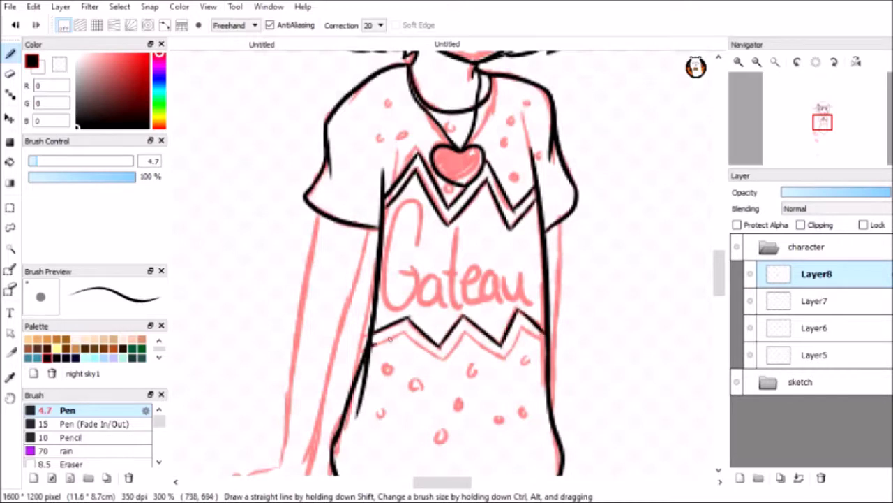
{"action": "mouse_move", "coordinate": [438, 361]}
{"action": "left_mouse_down"}
{"action": "mouse_move", "coordinate": [483, 337]}
{"action": "mouse_move", "coordinate": [545, 348]}
{"action": "left_mouse_up"}
Ink the word "Gateau" between the two zigzag stripes, following the sketched letters.
{"action": "left_click_drag", "start_coordinate": [407, 204], "coordinate": [420, 244]}
{"action": "key", "text": "ctrl+z"}
{"action": "left_click_drag", "start_coordinate": [391, 209], "coordinate": [418, 242]}
{"action": "mouse_move", "coordinate": [395, 212]}
{"action": "left_mouse_down"}
{"action": "mouse_move", "coordinate": [384, 289]}
{"action": "mouse_move", "coordinate": [386, 257]}
{"action": "mouse_move", "coordinate": [445, 307]}
{"action": "left_mouse_up"}
{"action": "key", "text": "ctrl+z"}
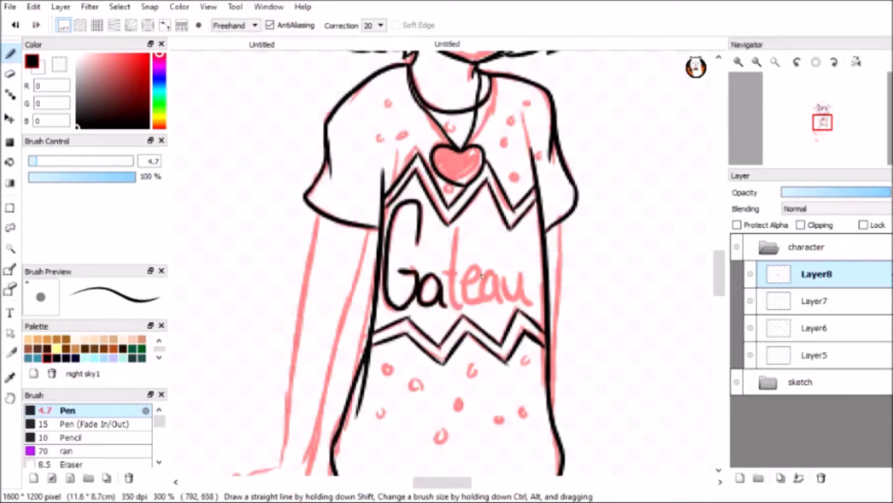
{"action": "mouse_move", "coordinate": [455, 244]}
{"action": "left_mouse_down"}
{"action": "mouse_move", "coordinate": [474, 301]}
{"action": "mouse_move", "coordinate": [504, 300]}
{"action": "mouse_move", "coordinate": [493, 276]}
{"action": "mouse_move", "coordinate": [507, 302]}
{"action": "mouse_move", "coordinate": [541, 295]}
{"action": "left_mouse_up"}
{"action": "key", "text": "ctrl+z"}
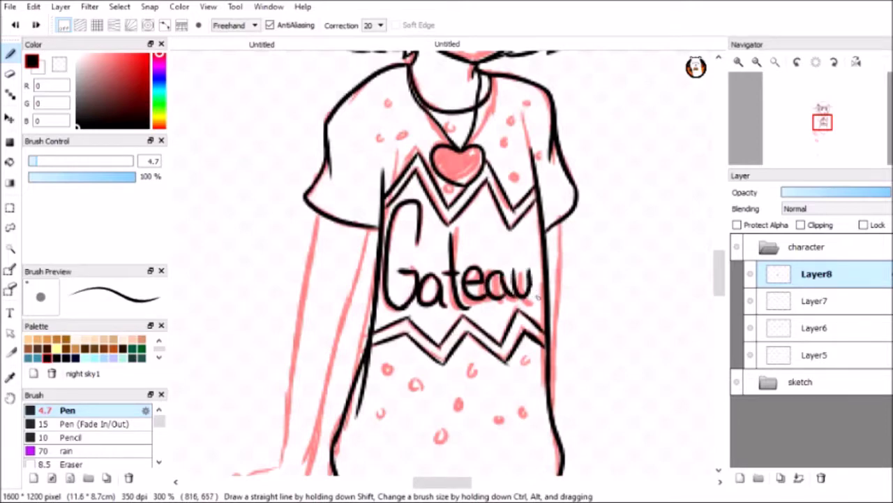
Ink the shorts leg next to the flower bag, including its rolled cuff and the center seam.
{"action": "scroll", "coordinate": [554, 222], "scroll_direction": "down", "scroll_amount": 2}
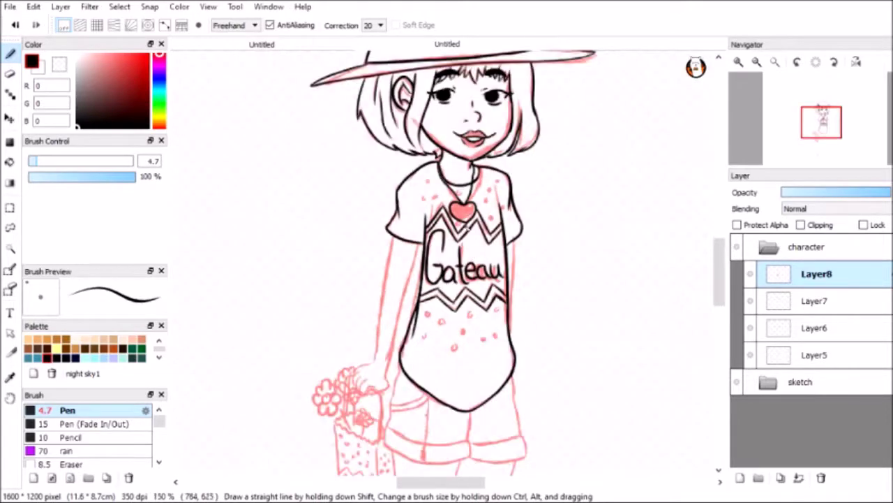
{"action": "scroll", "coordinate": [554, 221], "scroll_direction": "up", "scroll_amount": 2}
{"action": "scroll", "coordinate": [555, 221], "scroll_direction": "down", "scroll_amount": 2}
{"action": "scroll", "coordinate": [554, 221], "scroll_direction": "up", "scroll_amount": 2}
{"action": "mouse_move", "coordinate": [289, 119]}
{"action": "left_mouse_down"}
{"action": "mouse_move", "coordinate": [264, 217]}
{"action": "mouse_move", "coordinate": [365, 320]}
{"action": "mouse_move", "coordinate": [423, 263]}
{"action": "mouse_move", "coordinate": [259, 241]}
{"action": "mouse_move", "coordinate": [329, 269]}
{"action": "mouse_move", "coordinate": [424, 280]}
{"action": "mouse_move", "coordinate": [425, 213]}
{"action": "left_mouse_up"}
{"action": "key", "text": "ctrl+z"}
{"action": "left_click_drag", "start_coordinate": [342, 182], "coordinate": [341, 315]}
{"action": "key", "text": "ctrl+z"}
{"action": "key", "text": "ctrl+z"}
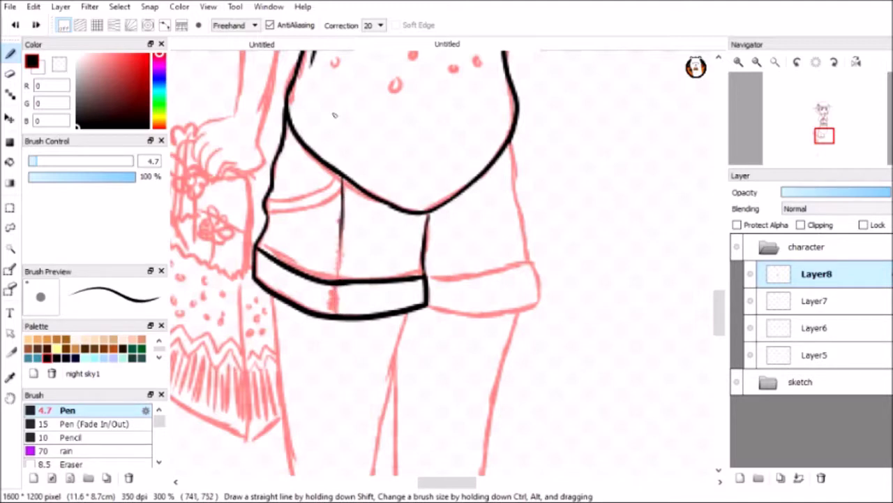
Ink the shorts' curved front pocket and the second leg with its rolled cuff.
{"action": "left_click_drag", "start_coordinate": [264, 201], "coordinate": [330, 166]}
{"action": "left_click_drag", "start_coordinate": [511, 136], "coordinate": [536, 293]}
{"action": "left_click_drag", "start_coordinate": [428, 282], "coordinate": [531, 260]}
{"action": "left_click_drag", "start_coordinate": [427, 307], "coordinate": [535, 298]}
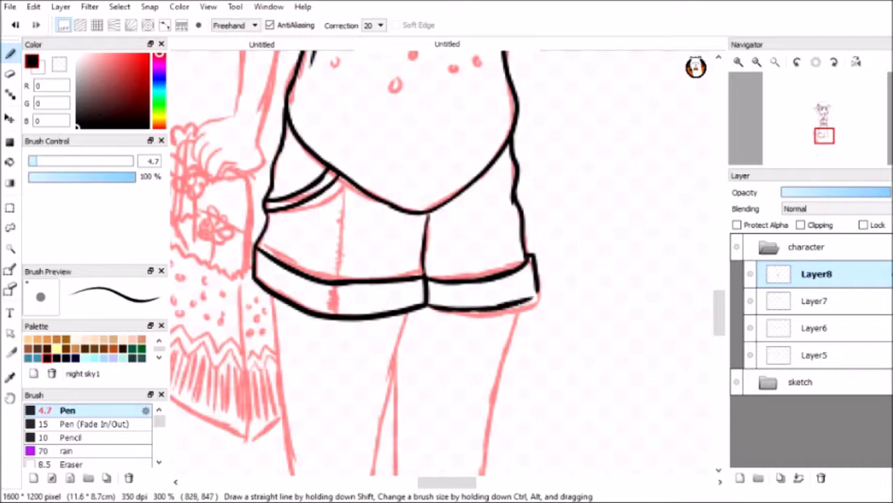
Toggle the sketch folder's visibility to check the inked line art over the whole figure.
{"action": "scroll", "coordinate": [529, 120], "scroll_direction": "down", "scroll_amount": 5}
{"action": "left_click", "coordinate": [802, 382]}
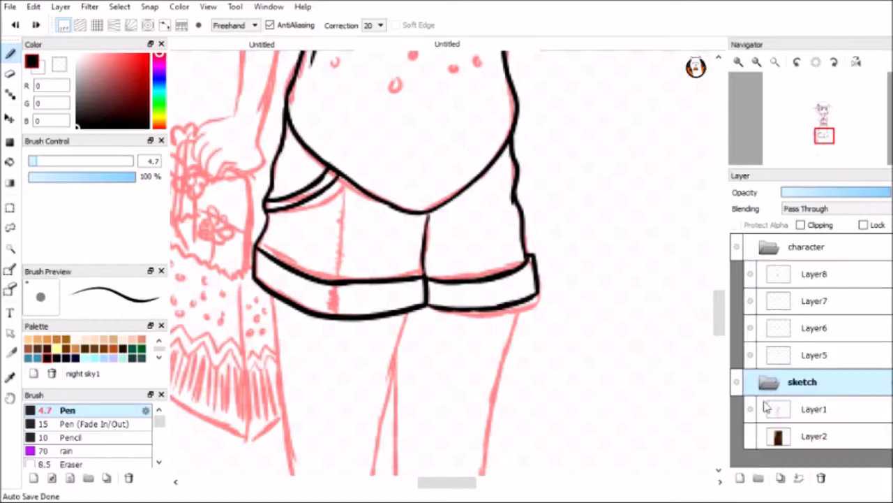
{"action": "left_click", "coordinate": [751, 436]}
{"action": "left_click", "coordinate": [736, 382]}
{"action": "left_click", "coordinate": [737, 383]}
{"action": "scroll", "coordinate": [491, 423], "scroll_direction": "up", "scroll_amount": 2}
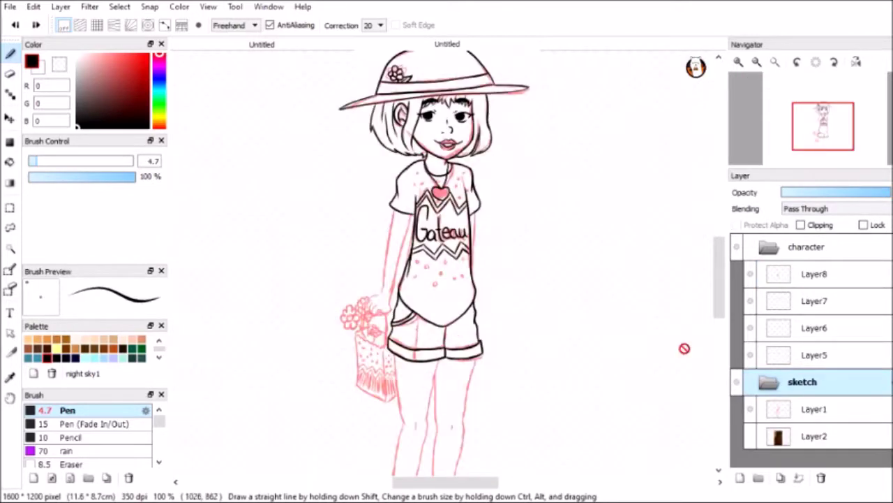
Add a new layer and ink the shorts' side seam from the pocket down through the rolled cuff.
{"action": "key", "text": "ctrl+shift+n"}
{"action": "scroll", "coordinate": [447, 279], "scroll_direction": "up", "scroll_amount": 4}
{"action": "left_click_drag", "start_coordinate": [407, 190], "coordinate": [405, 319]}
{"action": "left_click_drag", "start_coordinate": [406, 252], "coordinate": [404, 334]}
{"action": "left_click_drag", "start_coordinate": [399, 342], "coordinate": [398, 370]}
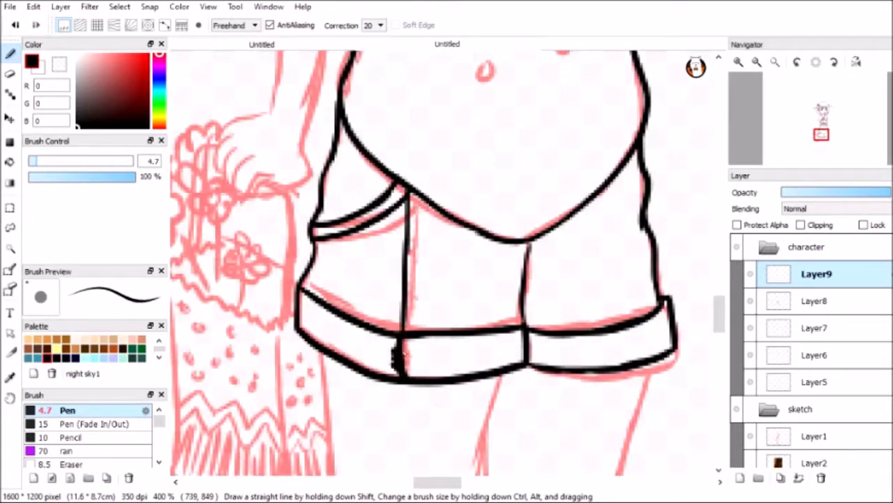
{"action": "left_click_drag", "start_coordinate": [407, 264], "coordinate": [406, 199]}
{"action": "scroll", "coordinate": [400, 162], "scroll_direction": "down", "scroll_amount": 2}
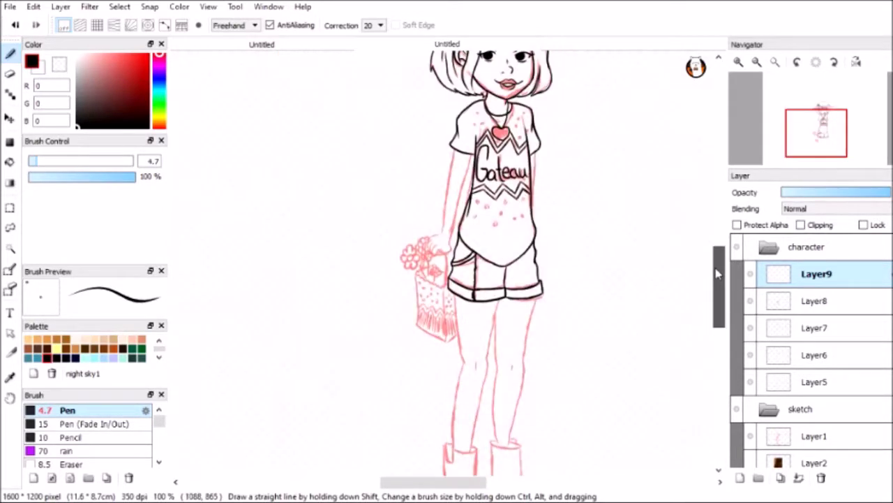
Add a new layer and ink both sides of the leg nearest the bag, from the shorts cuff to the boot.
{"action": "scroll", "coordinate": [509, 395], "scroll_direction": "up", "scroll_amount": 1}
{"action": "key", "text": "ctrl+shift+n"}
{"action": "scroll", "coordinate": [444, 105], "scroll_direction": "up", "scroll_amount": 1}
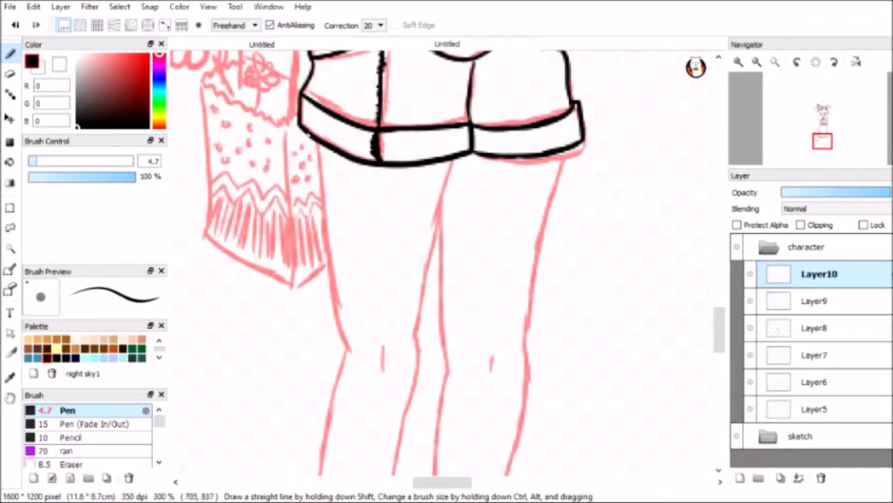
{"action": "left_click_drag", "start_coordinate": [335, 129], "coordinate": [321, 359]}
{"action": "left_click_drag", "start_coordinate": [457, 160], "coordinate": [397, 411]}
{"action": "scroll", "coordinate": [461, 178], "scroll_direction": "down", "scroll_amount": 5}
{"action": "left_click_drag", "start_coordinate": [414, 62], "coordinate": [356, 336]}
{"action": "mouse_move", "coordinate": [346, 54]}
{"action": "left_mouse_down"}
{"action": "mouse_move", "coordinate": [301, 301]}
{"action": "mouse_move", "coordinate": [307, 361]}
{"action": "left_mouse_up"}
Ink the boot on the leg nearest the bag, including its opening, shaft and foot.
{"action": "left_click_drag", "start_coordinate": [326, 325], "coordinate": [382, 322]}
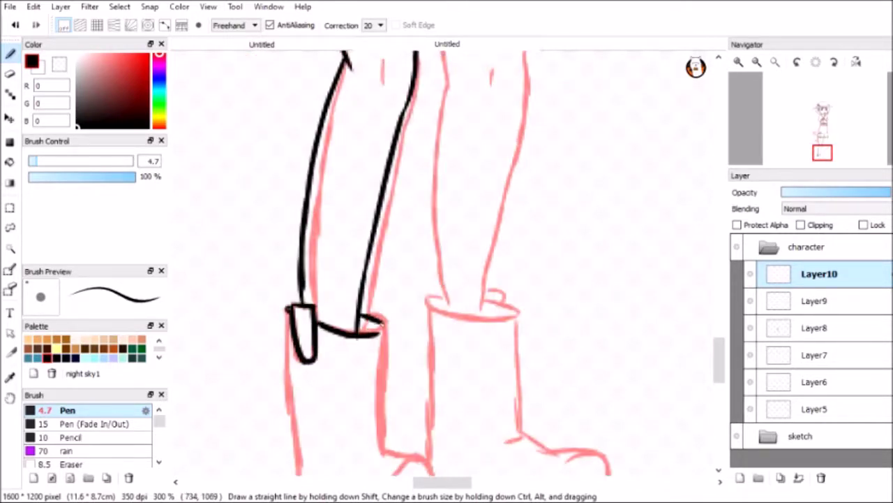
{"action": "scroll", "coordinate": [382, 326], "scroll_direction": "down", "scroll_amount": 3}
{"action": "mouse_move", "coordinate": [287, 130]}
{"action": "left_mouse_down"}
{"action": "mouse_move", "coordinate": [296, 314]}
{"action": "mouse_move", "coordinate": [431, 367]}
{"action": "left_mouse_up"}
{"action": "mouse_move", "coordinate": [382, 147]}
{"action": "left_mouse_down"}
{"action": "mouse_move", "coordinate": [438, 299]}
{"action": "mouse_move", "coordinate": [430, 368]}
{"action": "left_mouse_up"}
{"action": "left_click_drag", "start_coordinate": [296, 325], "coordinate": [432, 370]}
Ink both sides of the other leg from the shorts cuff down to its boot top.
{"action": "left_click_drag", "start_coordinate": [719, 377], "coordinate": [722, 324]}
{"action": "left_click_drag", "start_coordinate": [564, 187], "coordinate": [529, 431]}
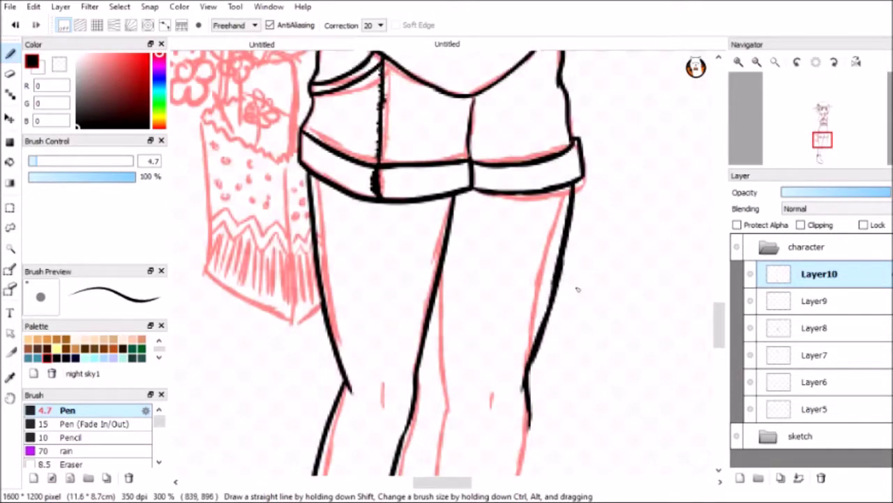
{"action": "key", "text": "ctrl+z"}
{"action": "mouse_move", "coordinate": [720, 324]}
{"action": "left_mouse_down"}
{"action": "mouse_move", "coordinate": [719, 374]}
{"action": "mouse_move", "coordinate": [720, 328]}
{"action": "left_mouse_up"}
{"action": "left_click_drag", "start_coordinate": [441, 260], "coordinate": [451, 394]}
{"action": "left_click_drag", "start_coordinate": [567, 169], "coordinate": [522, 427]}
{"action": "left_click_drag", "start_coordinate": [719, 327], "coordinate": [719, 353]}
{"action": "left_click_drag", "start_coordinate": [532, 172], "coordinate": [483, 373]}
{"action": "mouse_move", "coordinate": [450, 147]}
{"action": "left_mouse_down"}
{"action": "mouse_move", "coordinate": [432, 267]}
{"action": "mouse_move", "coordinate": [438, 362]}
{"action": "left_mouse_up"}
{"action": "left_click_drag", "start_coordinate": [491, 336], "coordinate": [488, 372]}
Ink the second boot with its opening, shaft, toe and sole.
{"action": "left_click_drag", "start_coordinate": [425, 356], "coordinate": [518, 380]}
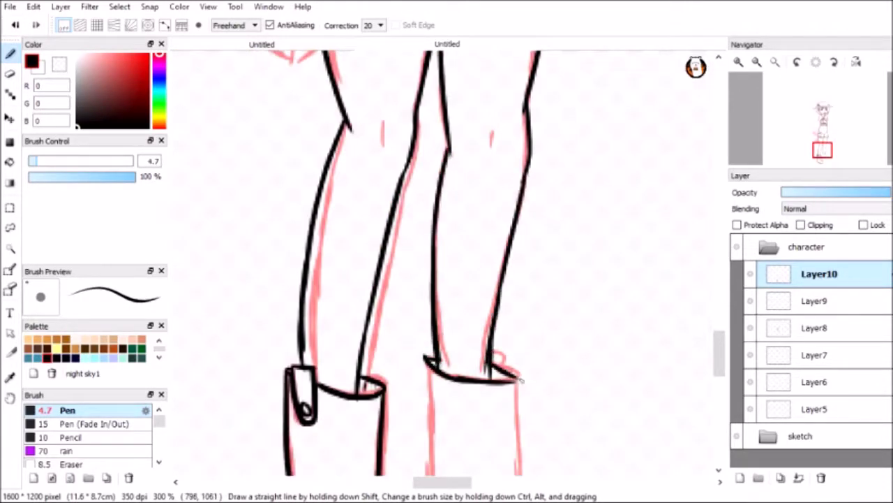
{"action": "left_click_drag", "start_coordinate": [720, 349], "coordinate": [719, 368]}
{"action": "key", "text": "ctrl+z"}
{"action": "mouse_move", "coordinate": [425, 198]}
{"action": "left_mouse_down"}
{"action": "mouse_move", "coordinate": [487, 222]}
{"action": "mouse_move", "coordinate": [528, 218]}
{"action": "mouse_move", "coordinate": [513, 346]}
{"action": "left_mouse_up"}
{"action": "key", "text": "ctrl+z"}
{"action": "left_click_drag", "start_coordinate": [427, 201], "coordinate": [425, 363]}
{"action": "left_click_drag", "start_coordinate": [524, 334], "coordinate": [608, 405]}
{"action": "mouse_move", "coordinate": [446, 410]}
{"action": "left_mouse_down"}
{"action": "mouse_move", "coordinate": [604, 421]}
{"action": "mouse_move", "coordinate": [442, 414]}
{"action": "left_mouse_up"}
On a new layer, ink the visible edge of the far arm beside the shirt, starting below the sleeve.
{"action": "scroll", "coordinate": [619, 295], "scroll_direction": "down", "scroll_amount": 4}
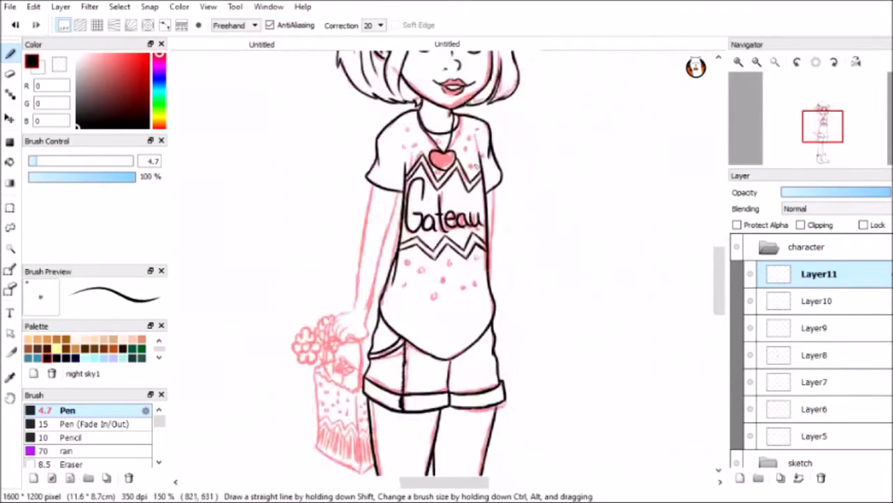
{"action": "scroll", "coordinate": [522, 366], "scroll_direction": "up", "scroll_amount": 3}
{"action": "scroll", "coordinate": [522, 366], "scroll_direction": "down", "scroll_amount": 2}
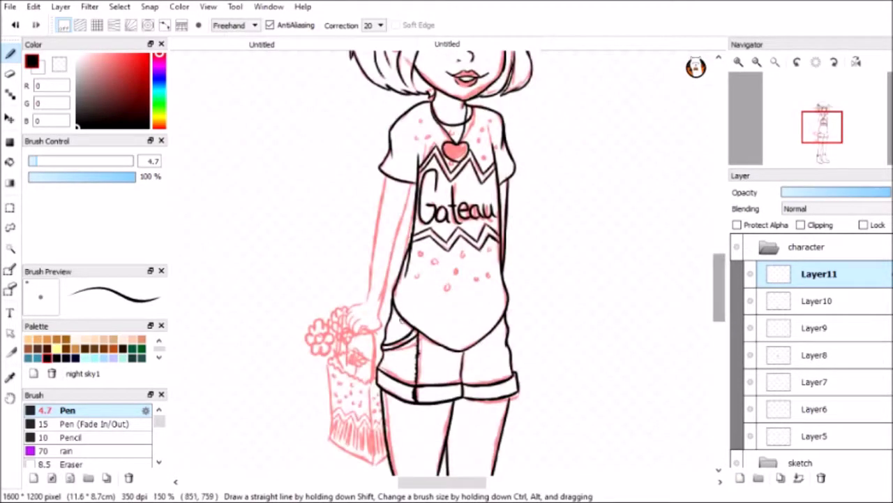
{"action": "scroll", "coordinate": [522, 365], "scroll_direction": "down", "scroll_amount": 2}
Lasso the arm, hand and flower bag on the sketch's Layer1 and move them away from the body.
{"action": "key", "text": "m"}
{"action": "scroll", "coordinate": [838, 363], "scroll_direction": "down", "scroll_amount": 3}
{"action": "left_click", "coordinate": [850, 436]}
{"action": "scroll", "coordinate": [838, 363], "scroll_direction": "up", "scroll_amount": 3}
{"action": "key", "text": "l"}
{"action": "mouse_move", "coordinate": [404, 63]}
{"action": "left_mouse_down"}
{"action": "mouse_move", "coordinate": [310, 359]}
{"action": "mouse_move", "coordinate": [349, 279]}
{"action": "left_mouse_up"}
{"action": "mouse_move", "coordinate": [405, 100]}
{"action": "left_mouse_down"}
{"action": "mouse_move", "coordinate": [439, 363]}
{"action": "mouse_move", "coordinate": [349, 213]}
{"action": "mouse_move", "coordinate": [405, 101]}
{"action": "left_mouse_up"}
{"action": "key", "text": "ctrl+t"}
{"action": "scroll", "coordinate": [434, 262], "scroll_direction": "down", "scroll_amount": 2}
{"action": "mouse_move", "coordinate": [434, 263]}
{"action": "left_mouse_down"}
{"action": "mouse_move", "coordinate": [426, 287]}
{"action": "mouse_move", "coordinate": [400, 299]}
{"action": "mouse_move", "coordinate": [413, 293]}
{"action": "left_mouse_up"}
{"action": "key", "text": "Return"}
{"action": "key", "text": "b"}
{"action": "key", "text": "ctrl+d"}
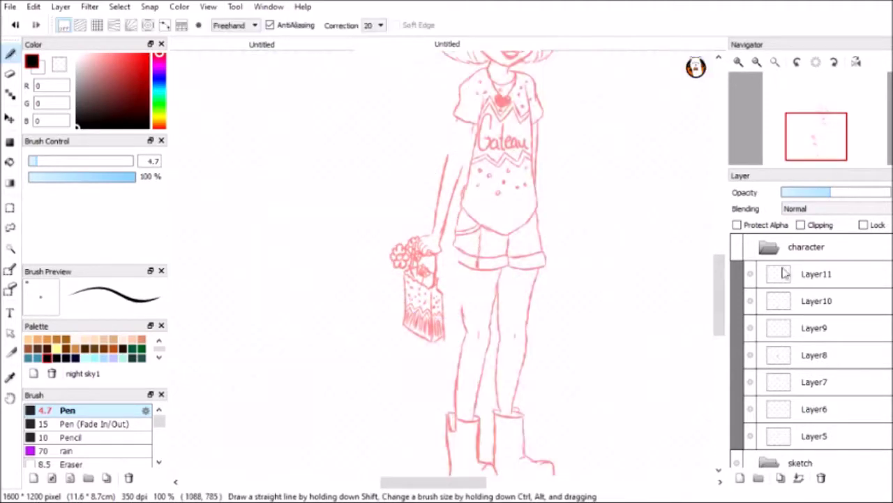
On Layer11, ink the near arm from the sleeve to the wrist and the hand with its curled fingers.
{"action": "left_click", "coordinate": [817, 274]}
{"action": "scroll", "coordinate": [454, 129], "scroll_direction": "up", "scroll_amount": 2}
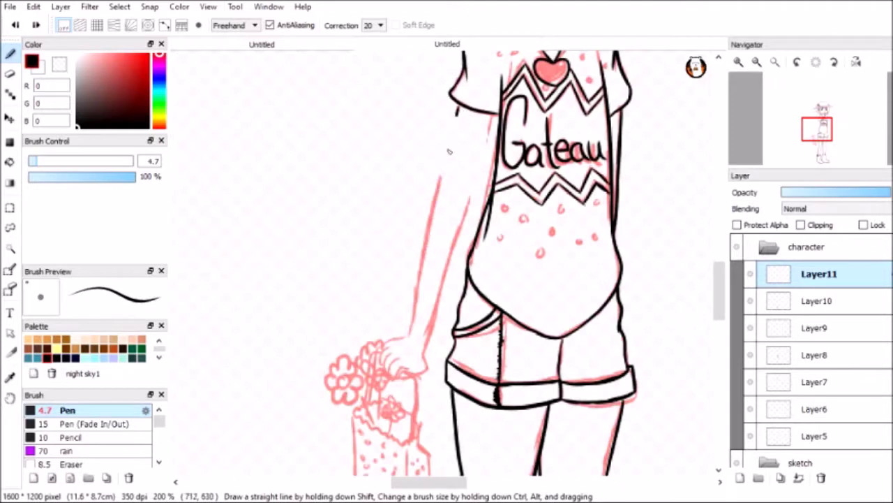
{"action": "left_click_drag", "start_coordinate": [494, 119], "coordinate": [433, 332]}
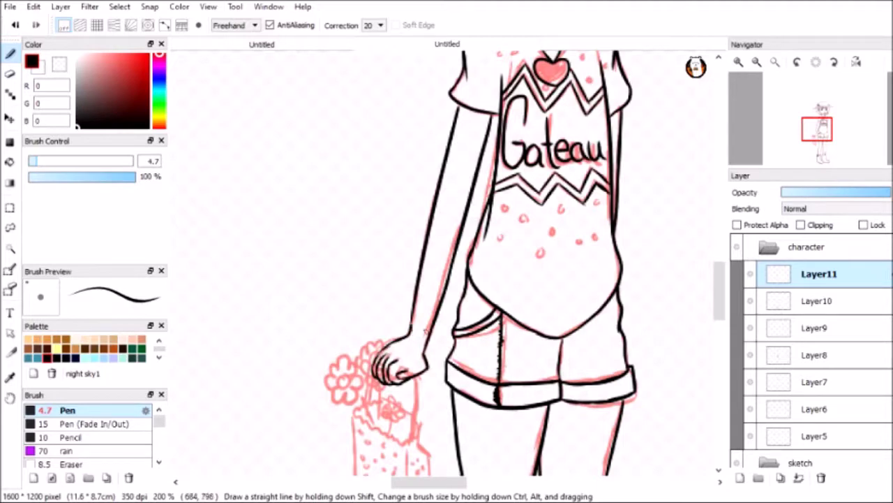
Ink the bag's handles hanging from the hand and the wavy rim of its opening.
{"action": "scroll", "coordinate": [419, 315], "scroll_direction": "down", "scroll_amount": 5}
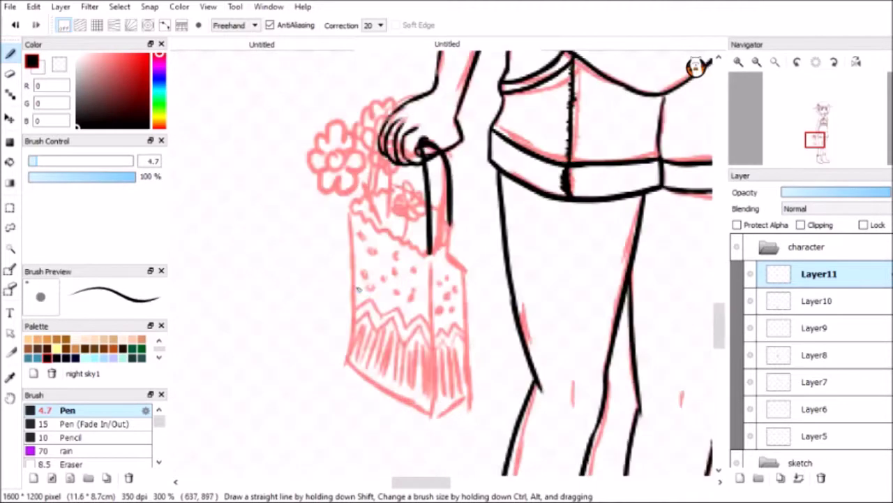
{"action": "scroll", "coordinate": [418, 314], "scroll_direction": "up", "scroll_amount": 1}
{"action": "mouse_move", "coordinate": [401, 149]}
{"action": "left_mouse_down"}
{"action": "mouse_move", "coordinate": [380, 162]}
{"action": "mouse_move", "coordinate": [395, 216]}
{"action": "mouse_move", "coordinate": [452, 243]}
{"action": "left_mouse_up"}
{"action": "mouse_move", "coordinate": [349, 180]}
{"action": "left_mouse_down"}
{"action": "mouse_move", "coordinate": [352, 123]}
{"action": "mouse_move", "coordinate": [404, 152]}
{"action": "left_mouse_up"}
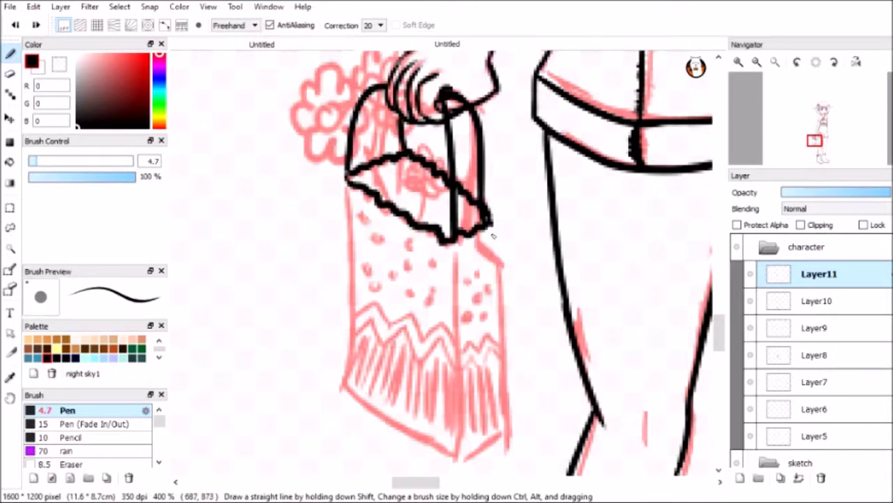
Ink the bag's body with its side edges, front corner and slanted bottom edges.
{"action": "left_click_drag", "start_coordinate": [488, 225], "coordinate": [500, 437]}
{"action": "left_click_drag", "start_coordinate": [450, 244], "coordinate": [458, 460]}
{"action": "left_click_drag", "start_coordinate": [500, 437], "coordinate": [459, 461]}
{"action": "left_click_drag", "start_coordinate": [349, 183], "coordinate": [349, 392]}
{"action": "scroll", "coordinate": [349, 393], "scroll_direction": "down", "scroll_amount": 2}
{"action": "left_click_drag", "start_coordinate": [347, 297], "coordinate": [457, 366]}
{"action": "key", "text": "e"}
{"action": "key", "text": "b"}
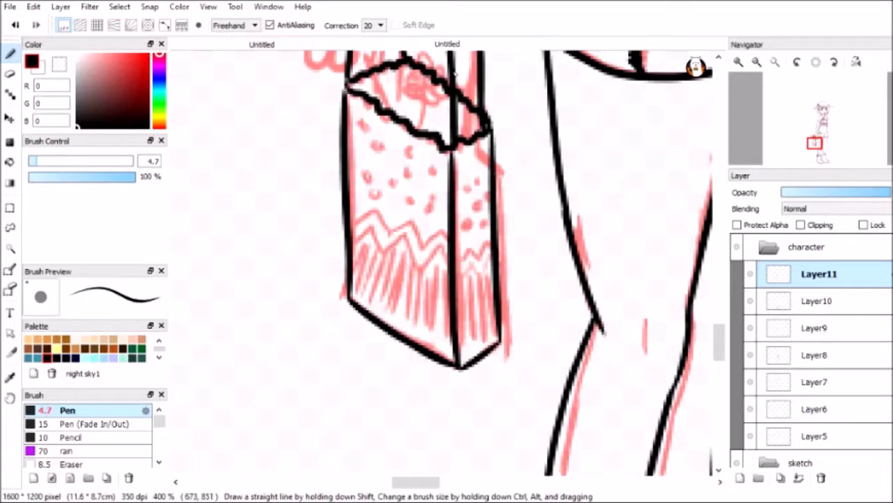
Ink the double zigzag stripe and the small round dots on both visible faces of the bag.
{"action": "mouse_move", "coordinate": [349, 224]}
{"action": "left_mouse_down"}
{"action": "mouse_move", "coordinate": [409, 224]}
{"action": "mouse_move", "coordinate": [444, 233]}
{"action": "left_mouse_up"}
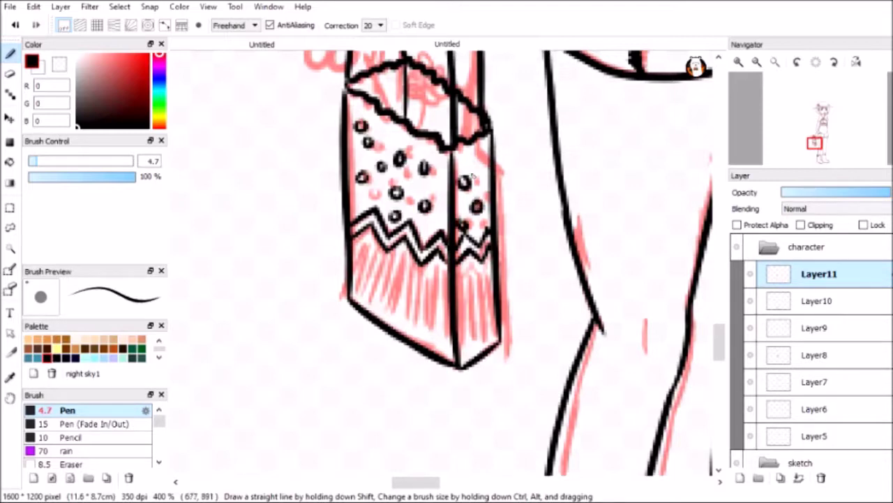
{"action": "key", "text": "ctrl+minus"}
{"action": "key", "text": "ctrl+minus"}
{"action": "key", "text": "ctrl+minus"}
{"action": "key", "text": "ctrl+minus"}
{"action": "key", "text": "ctrl+minus"}
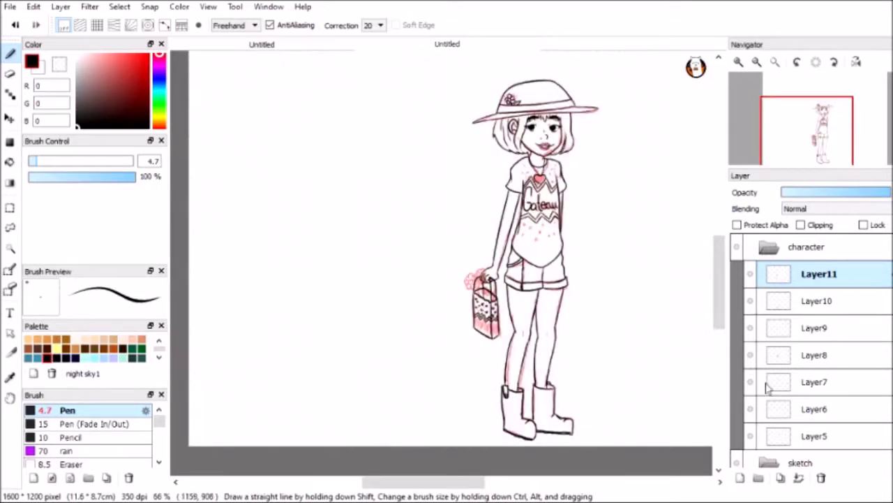
Hide the sketch folder and review the black line art on its own.
{"action": "scroll", "coordinate": [734, 412], "scroll_direction": "down", "scroll_amount": 3}
{"action": "left_click", "coordinate": [736, 399]}
{"action": "scroll", "coordinate": [544, 246], "scroll_direction": "up", "scroll_amount": 3}
{"action": "scroll", "coordinate": [565, 254], "scroll_direction": "down", "scroll_amount": 4}
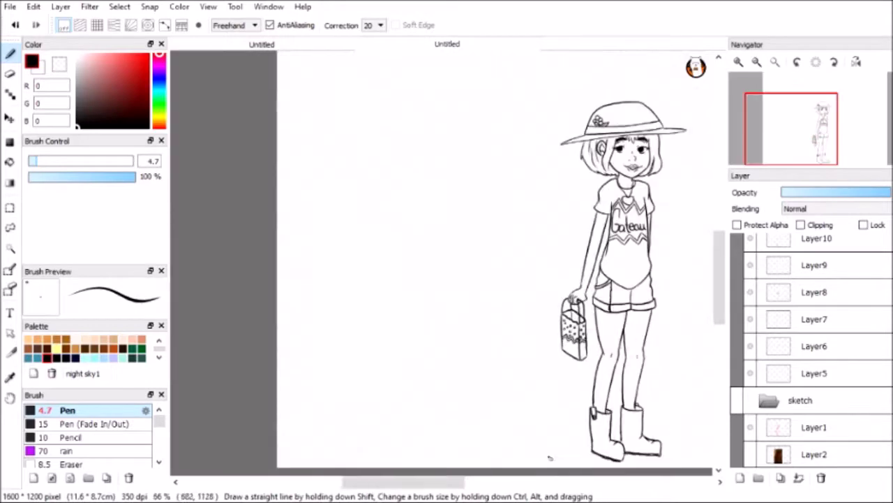
{"action": "scroll", "coordinate": [562, 245], "scroll_direction": "up", "scroll_amount": 3}
{"action": "scroll", "coordinate": [591, 140], "scroll_direction": "down", "scroll_amount": 2}
{"action": "scroll", "coordinate": [591, 143], "scroll_direction": "up", "scroll_amount": 2}
On Layer6, draw curved horizontal stripes across the hat's crown from the band up to the top.
{"action": "left_click", "coordinate": [756, 352]}
{"action": "scroll", "coordinate": [315, 221], "scroll_direction": "up", "scroll_amount": 2}
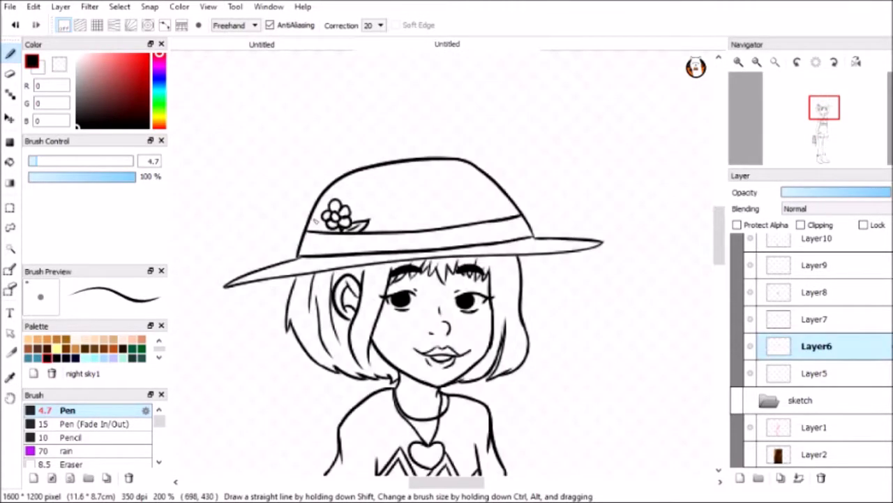
{"action": "scroll", "coordinate": [370, 199], "scroll_direction": "up", "scroll_amount": 3}
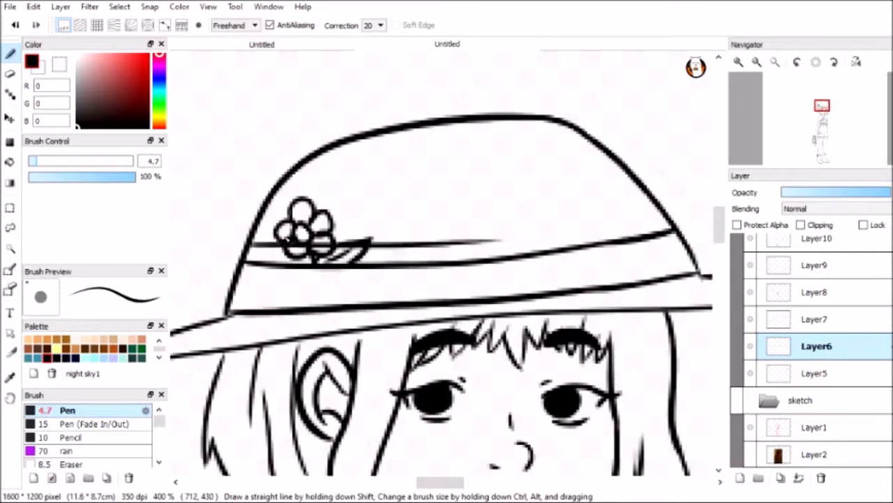
{"action": "left_click_drag", "start_coordinate": [339, 246], "coordinate": [621, 219]}
{"action": "left_click_drag", "start_coordinate": [292, 225], "coordinate": [639, 183]}
{"action": "left_click_drag", "start_coordinate": [276, 201], "coordinate": [607, 162]}
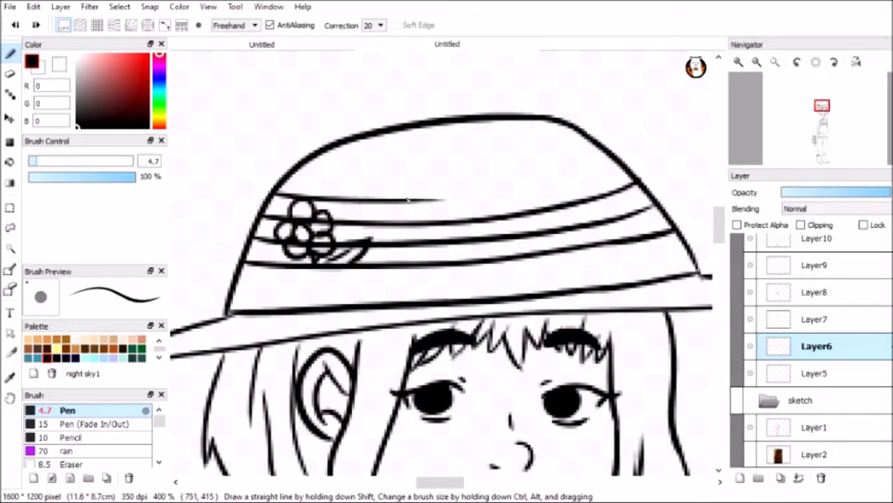
{"action": "left_click_drag", "start_coordinate": [293, 178], "coordinate": [576, 134]}
{"action": "left_click_drag", "start_coordinate": [321, 155], "coordinate": [481, 143]}
{"action": "left_click_drag", "start_coordinate": [373, 133], "coordinate": [524, 124]}
{"action": "scroll", "coordinate": [440, 279], "scroll_direction": "left", "scroll_amount": 5}
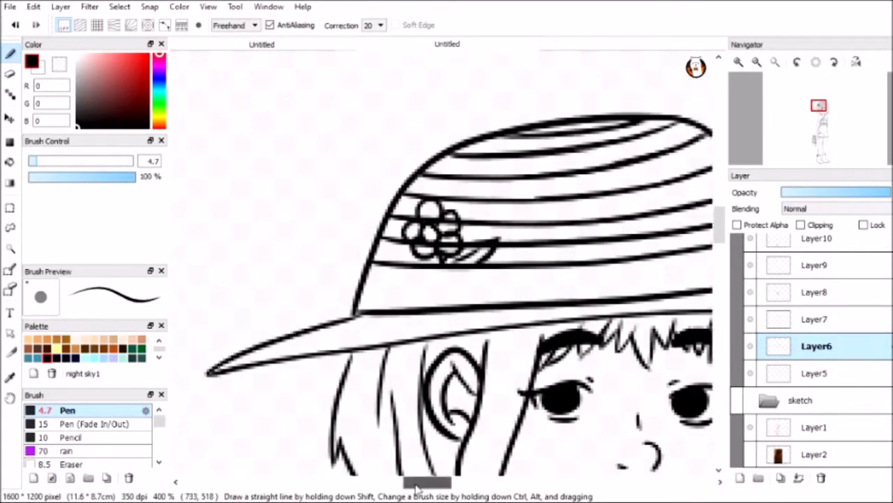
On Layer7, redraw the brim's upper edge higher on the flower side and erase the old line.
{"action": "left_click", "coordinate": [817, 319]}
{"action": "left_click_drag", "start_coordinate": [377, 302], "coordinate": [240, 369]}
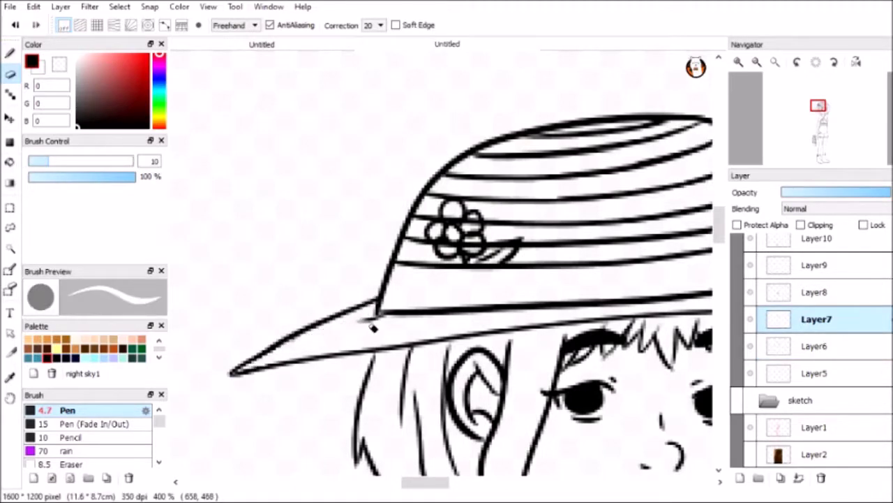
{"action": "mouse_move", "coordinate": [409, 480]}
{"action": "left_mouse_down"}
{"action": "mouse_move", "coordinate": [453, 481]}
{"action": "mouse_move", "coordinate": [424, 481]}
{"action": "left_mouse_up"}
Draw long straw texture lines along the hat's brim, following its curve.
{"action": "left_click_drag", "start_coordinate": [257, 358], "coordinate": [459, 314]}
{"action": "left_click_drag", "start_coordinate": [299, 343], "coordinate": [402, 308]}
{"action": "left_click_drag", "start_coordinate": [331, 335], "coordinate": [465, 313]}
{"action": "left_click_drag", "start_coordinate": [428, 326], "coordinate": [563, 311]}
{"action": "left_click_drag", "start_coordinate": [380, 339], "coordinate": [563, 315]}
{"action": "left_click_drag", "start_coordinate": [427, 481], "coordinate": [466, 481]}
{"action": "left_click_drag", "start_coordinate": [325, 298], "coordinate": [489, 286]}
{"action": "key", "text": "ctrl+z"}
{"action": "left_click_drag", "start_coordinate": [231, 307], "coordinate": [479, 298]}
{"action": "mouse_move", "coordinate": [411, 277]}
{"action": "left_mouse_down"}
{"action": "mouse_move", "coordinate": [498, 283]}
{"action": "mouse_move", "coordinate": [280, 300]}
{"action": "left_mouse_up"}
{"action": "left_click_drag", "start_coordinate": [325, 296], "coordinate": [432, 281]}
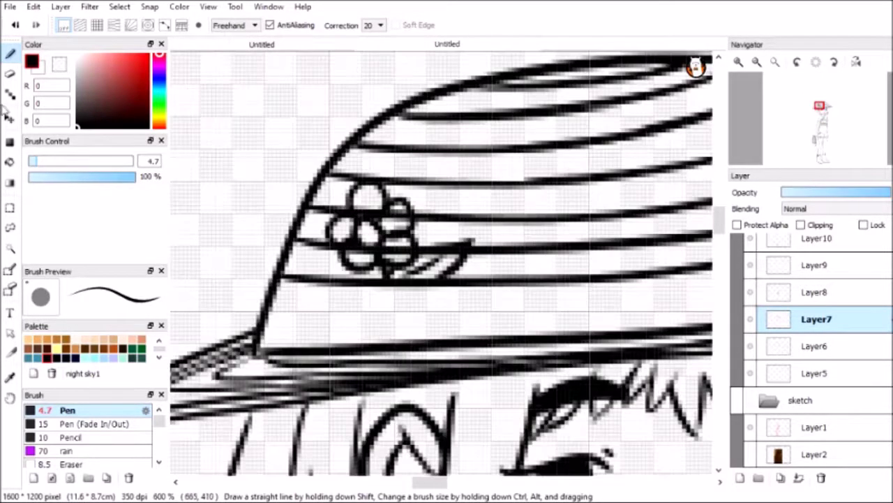
On Layer6, erase the hat stripes that cross the flower's petals.
{"action": "key", "text": "e"}
{"action": "left_click_drag", "start_coordinate": [370, 212], "coordinate": [398, 258]}
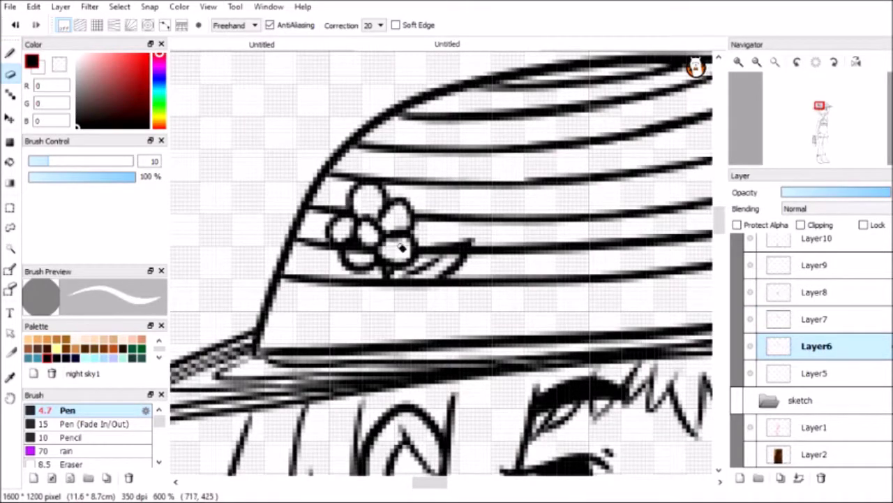
{"action": "key", "text": "ctrl+minus"}
{"action": "key", "text": "ctrl+minus"}
{"action": "key", "text": "ctrl+minus"}
{"action": "key", "text": "ctrl+minus"}
Merge the character's line art layers down into Layer5 and add a new empty layer above.
{"action": "left_click_drag", "start_coordinate": [722, 300], "coordinate": [722, 285]}
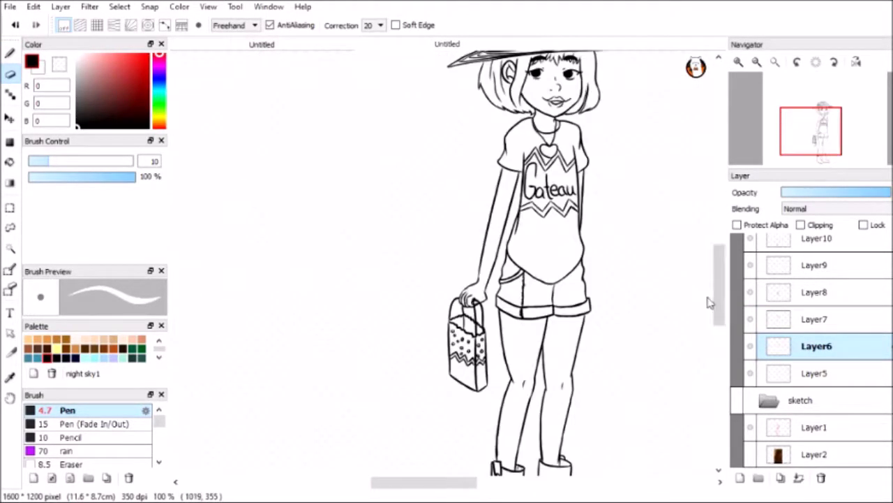
{"action": "left_click", "coordinate": [800, 479]}
{"action": "left_click", "coordinate": [803, 479]}
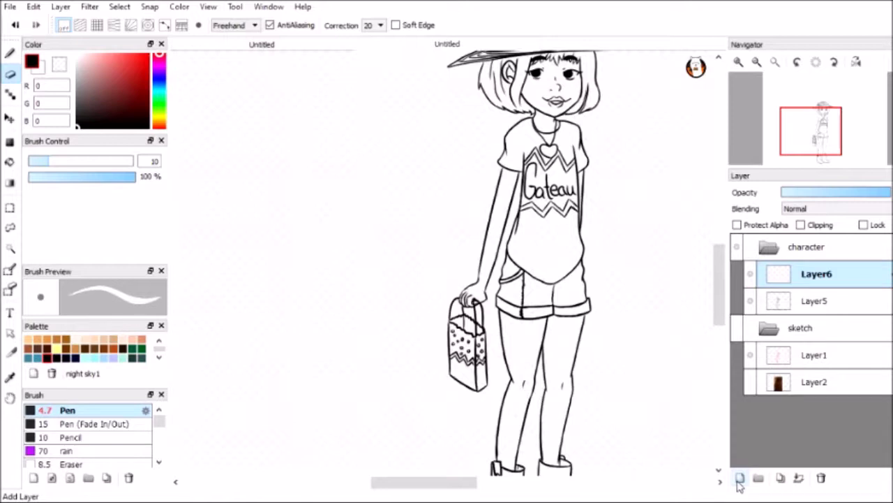
Draw a small five-petal flower with a curved stem and one leaf in the empty area beside the girl.
{"action": "key", "text": "b"}
{"action": "scroll", "coordinate": [351, 193], "scroll_direction": "up", "scroll_amount": 2}
{"action": "left_click_drag", "start_coordinate": [351, 194], "coordinate": [371, 205]}
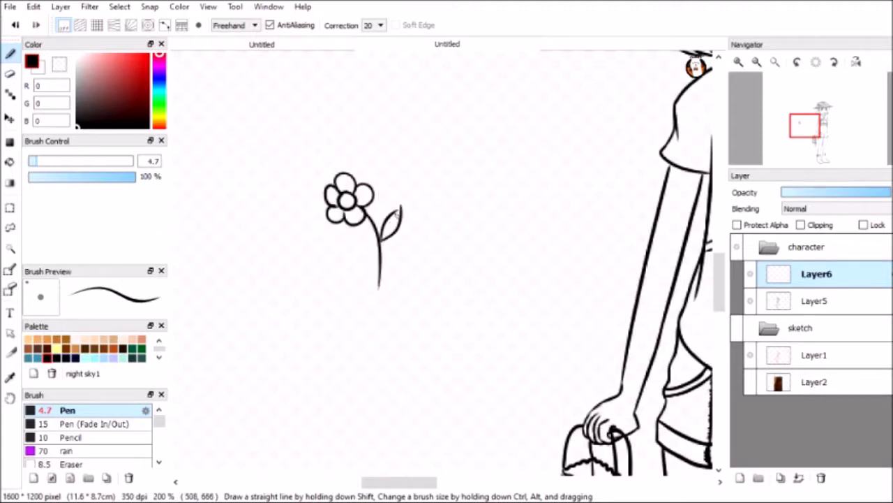
On a new layer, draw a side-view flower with stem and leaf, and a rose with a thorny stem below.
{"action": "key", "text": "ctrl+shift+n"}
{"action": "mouse_move", "coordinate": [481, 157]}
{"action": "left_mouse_down"}
{"action": "mouse_move", "coordinate": [504, 208]}
{"action": "mouse_move", "coordinate": [441, 267]}
{"action": "left_mouse_up"}
{"action": "left_click_drag", "start_coordinate": [439, 232], "coordinate": [444, 236]}
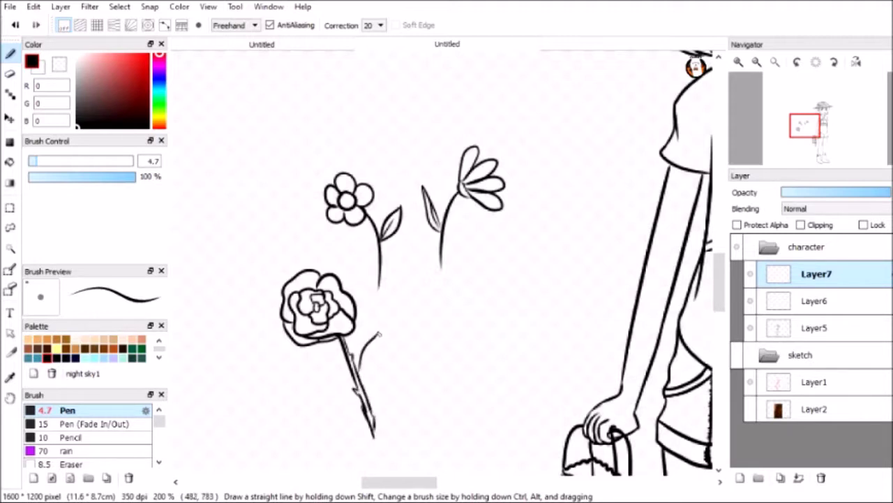
Lasso the rose and paste it onto a layer of its own.
{"action": "left_click", "coordinate": [10, 227]}
{"action": "mouse_move", "coordinate": [324, 259]}
{"action": "left_mouse_down"}
{"action": "mouse_move", "coordinate": [401, 426]}
{"action": "mouse_move", "coordinate": [322, 259]}
{"action": "left_mouse_up"}
{"action": "key", "text": "ctrl+x"}
{"action": "key", "text": "ctrl+v"}
{"action": "key", "text": "m"}
{"action": "key", "text": "ctrl+d"}
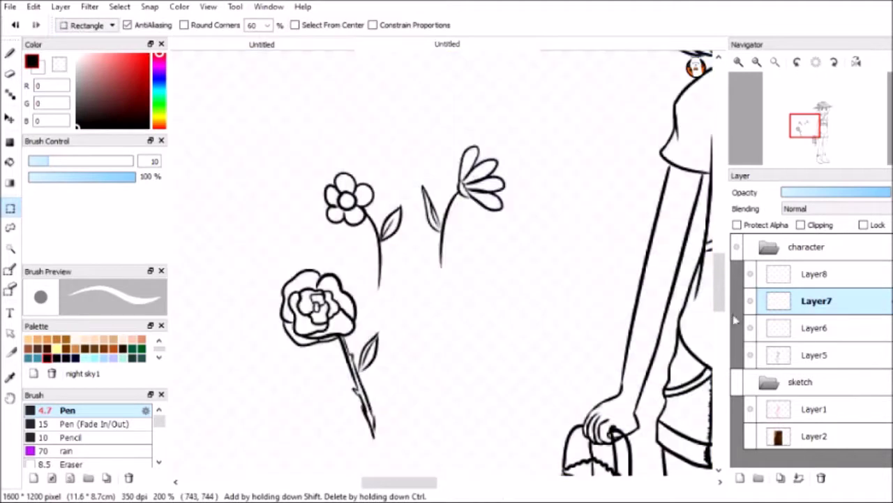
Erase the leftover rose from Layer7 with a size 35 eraser and add a new layer on top.
{"action": "left_click", "coordinate": [751, 276]}
{"action": "key", "text": "e"}
{"action": "mouse_move", "coordinate": [289, 300]}
{"action": "left_mouse_down"}
{"action": "mouse_move", "coordinate": [384, 373]}
{"action": "mouse_move", "coordinate": [351, 409]}
{"action": "left_mouse_up"}
{"action": "key", "text": "ctrl+v"}
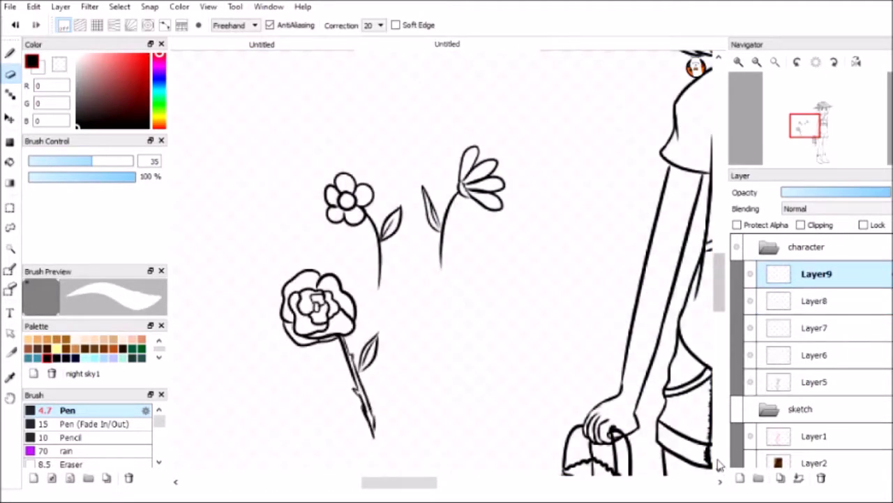
Draw a pansy and a large five-petal flower, each with a stem and leaf, between the rose and the arm.
{"action": "key", "text": "b"}
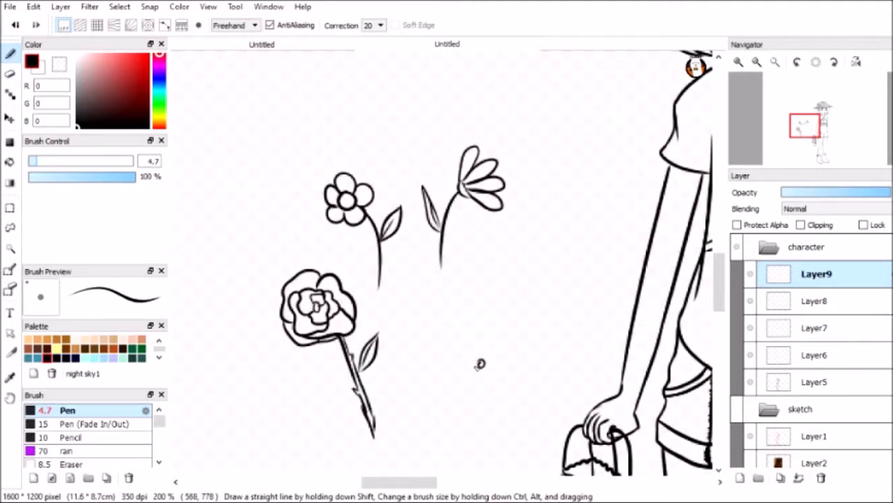
{"action": "left_click_drag", "start_coordinate": [481, 364], "coordinate": [480, 362]}
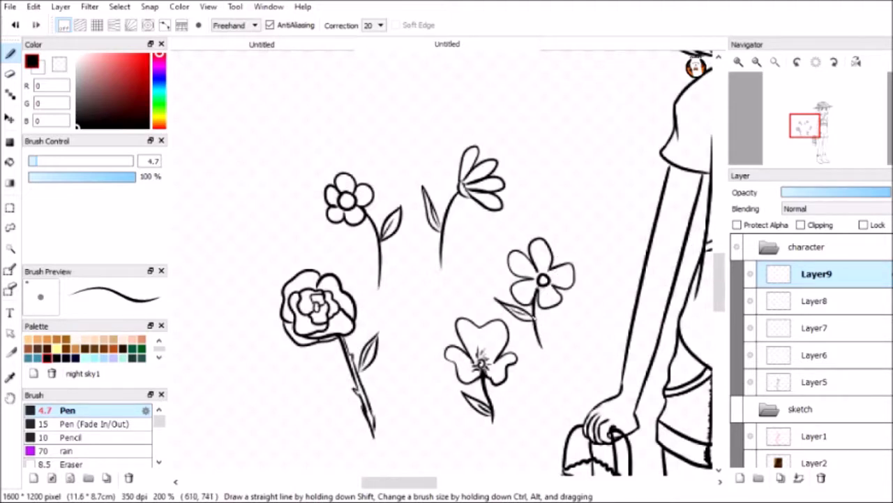
Lasso the large five-petal flower near the bag and put it on a new layer of its own.
{"action": "key", "text": "v"}
{"action": "scroll", "coordinate": [580, 222], "scroll_direction": "down", "scroll_amount": 5}
{"action": "key", "text": "l"}
{"action": "mouse_move", "coordinate": [479, 188]}
{"action": "left_mouse_down"}
{"action": "mouse_move", "coordinate": [418, 318]}
{"action": "mouse_move", "coordinate": [410, 249]}
{"action": "mouse_move", "coordinate": [447, 349]}
{"action": "left_mouse_up"}
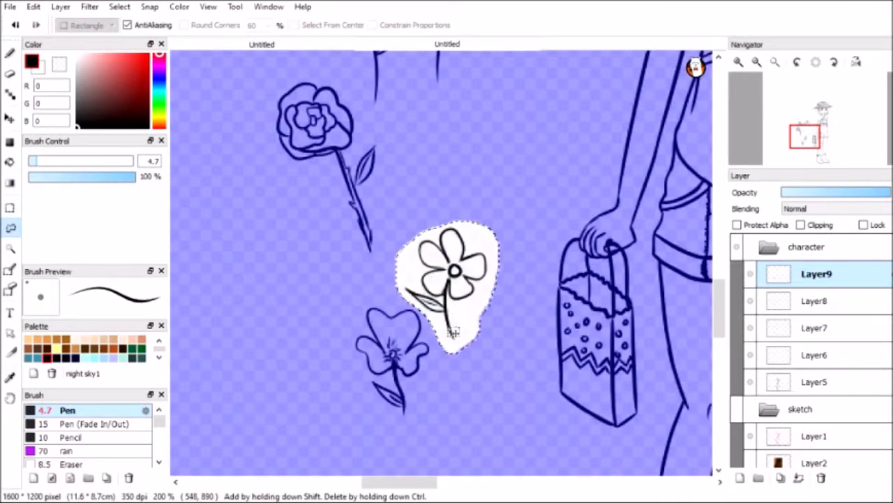
{"action": "key", "text": "ctrl+shift+n"}
{"action": "left_click", "coordinate": [10, 74]}
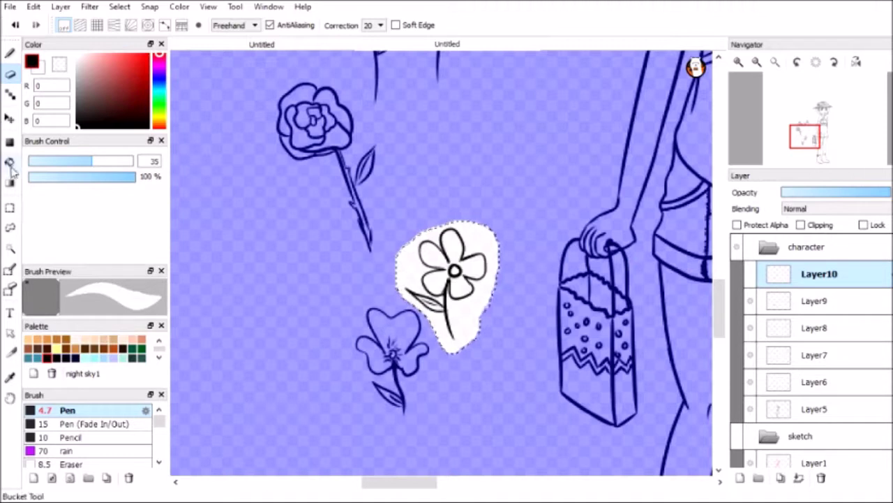
{"action": "key", "text": "ctrl+d"}
Move and transform the five-petal flower on Layer10 and the pansy on Layer9 so they sit in the bag's opening.
{"action": "mouse_move", "coordinate": [483, 247]}
{"action": "left_mouse_down"}
{"action": "mouse_move", "coordinate": [430, 284]}
{"action": "mouse_move", "coordinate": [508, 260]}
{"action": "mouse_move", "coordinate": [599, 251]}
{"action": "mouse_move", "coordinate": [611, 258]}
{"action": "left_mouse_up"}
{"action": "left_click", "coordinate": [10, 119]}
{"action": "left_click", "coordinate": [816, 273]}
{"action": "key", "text": "ctrl+t"}
{"action": "key", "text": "Return"}
{"action": "left_click", "coordinate": [810, 301]}
{"action": "left_click_drag", "start_coordinate": [462, 184], "coordinate": [667, 112]}
{"action": "key", "text": "ctrl+t"}
{"action": "key", "text": "Return"}
Transform the rose on Layer8, tilting it so it leans out of the bag's opening away from the girl.
{"action": "left_click", "coordinate": [789, 327]}
{"action": "key", "text": "ctrl+t"}
{"action": "left_click_drag", "start_coordinate": [315, 126], "coordinate": [533, 227]}
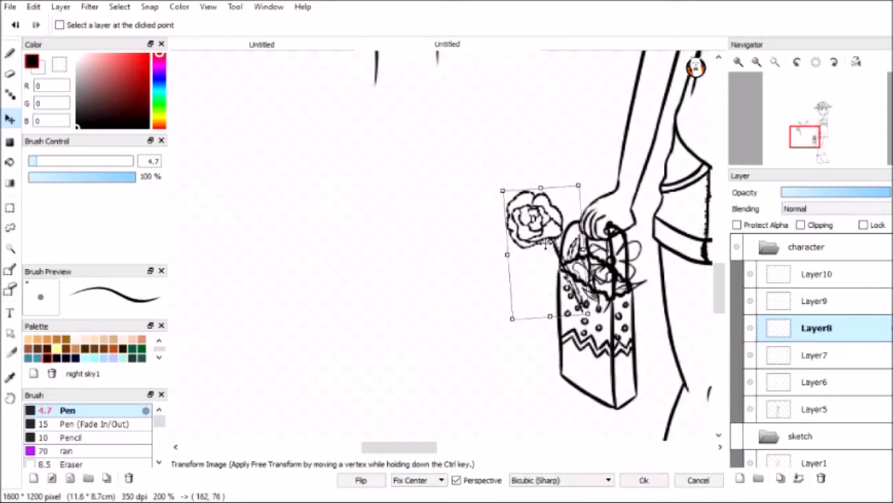
{"action": "key", "text": "Return"}
Transform the side-view flower on Layer7 so it tilts out of the bag's opening toward the girl's leg.
{"action": "scroll", "coordinate": [485, 135], "scroll_direction": "up", "scroll_amount": 4}
{"action": "key", "text": "ctrl+bracketleft"}
{"action": "key", "text": "ctrl+t"}
{"action": "left_click_drag", "start_coordinate": [461, 105], "coordinate": [632, 328]}
{"action": "scroll", "coordinate": [446, 244], "scroll_direction": "down", "scroll_amount": 5}
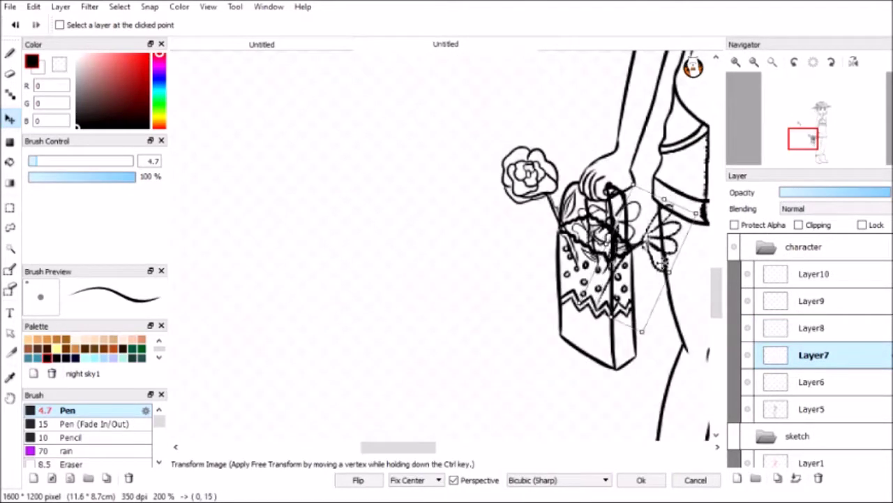
{"action": "key", "text": "Return"}
Delete Layer6 with the remaining small flower.
{"action": "scroll", "coordinate": [447, 244], "scroll_direction": "up", "scroll_amount": 4}
{"action": "key", "text": "ctrl+bracketleft"}
{"action": "left_click_drag", "start_coordinate": [580, 407], "coordinate": [454, 431]}
{"action": "left_click", "coordinate": [819, 477]}
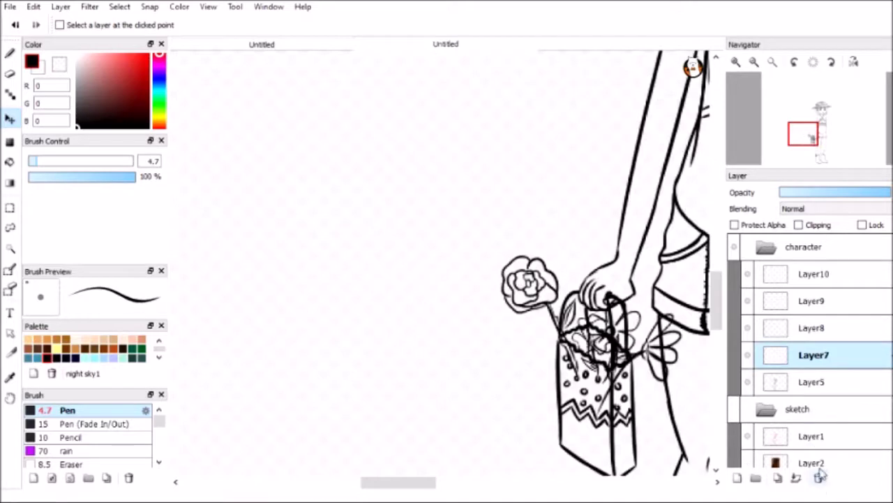
Examine the arrangement of the flowers in the bag up close and within the whole figure.
{"action": "key", "text": "e"}
{"action": "key", "text": "ctrl+plus"}
{"action": "key", "text": "ctrl+bracketright"}
{"action": "key", "text": "ctrl+bracketright"}
{"action": "key", "text": "ctrl+bracketright"}
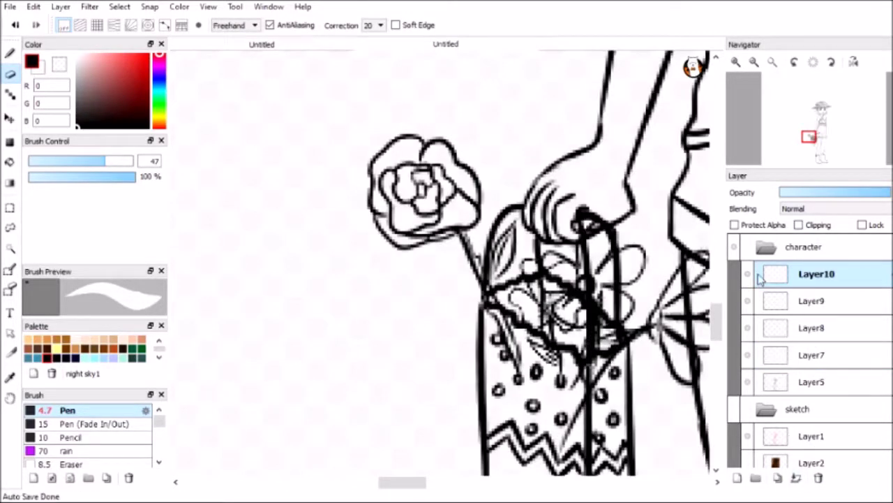
{"action": "key", "text": "ctrl+minus"}
{"action": "key", "text": "ctrl+minus"}
{"action": "key", "text": "ctrl+minus"}
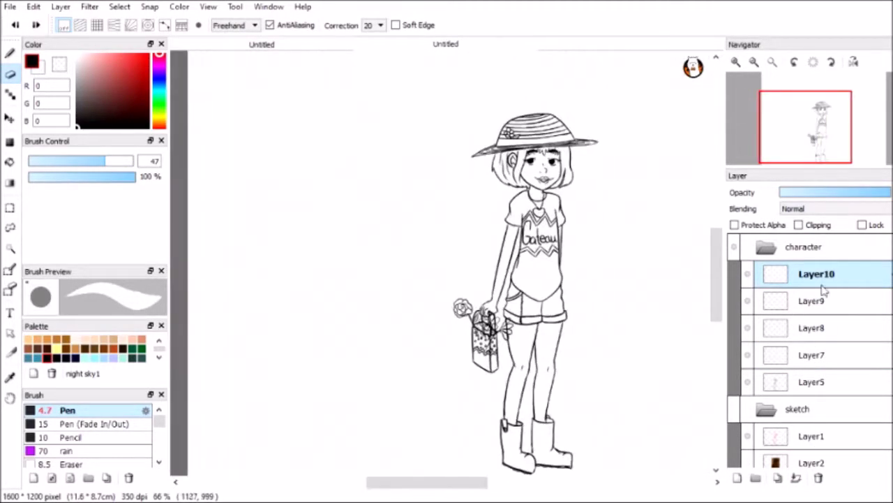
Collapse the character and sketch folders and add a new folder named "colors" between them.
{"action": "left_click", "coordinate": [766, 247]}
{"action": "left_click", "coordinate": [765, 272]}
{"action": "left_click", "coordinate": [755, 477]}
{"action": "double_click", "coordinate": [802, 274]}
{"action": "type", "text": "colors"}
{"action": "key", "text": "Return"}
On a new layer in the colors folder, paint the hat band purple (rainbow 5) with a size 13.9 pen.
{"action": "left_click", "coordinate": [101, 110]}
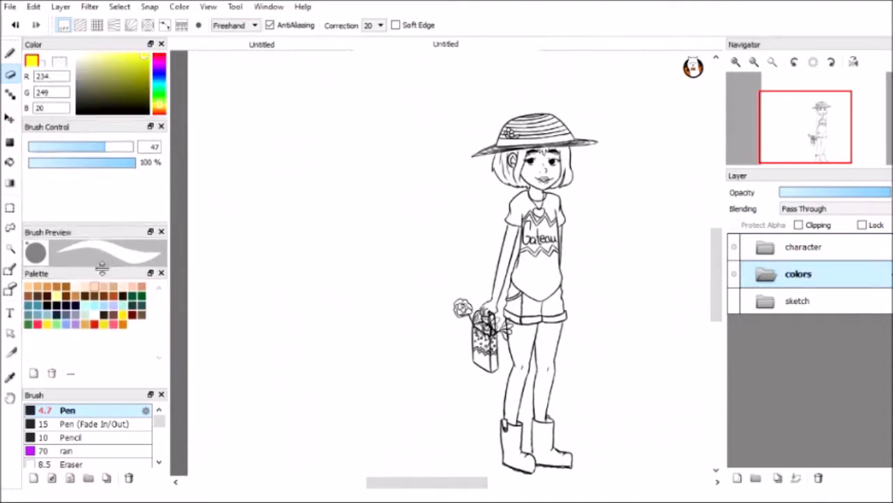
{"action": "left_click", "coordinate": [105, 352]}
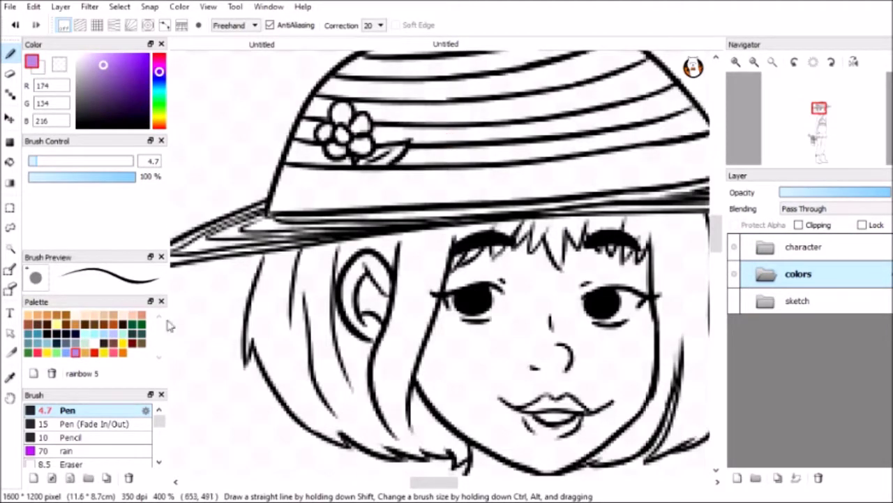
{"action": "left_click", "coordinate": [56, 161]}
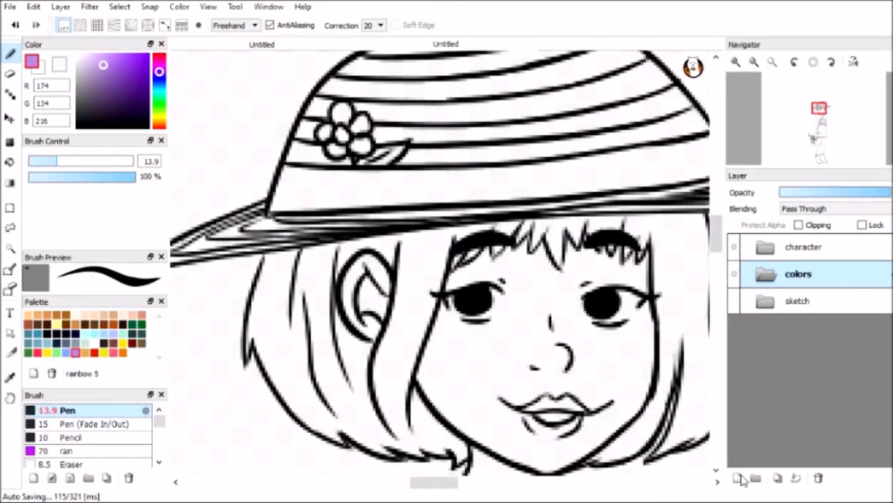
{"action": "left_click", "coordinate": [737, 477]}
{"action": "scroll", "coordinate": [222, 198], "scroll_direction": "right", "scroll_amount": 3}
{"action": "left_click_drag", "start_coordinate": [222, 198], "coordinate": [638, 154]}
Erase the purple overspill around the hat band with a size 4.1 eraser, hiding the line art to catch leftover specks.
{"action": "key", "text": "e"}
{"action": "left_click_drag", "start_coordinate": [47, 162], "coordinate": [33, 161]}
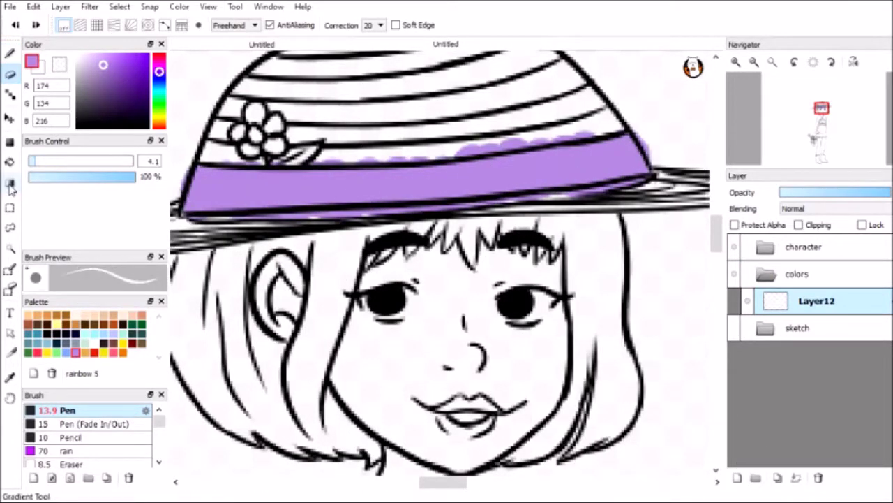
{"action": "mouse_move", "coordinate": [258, 219]}
{"action": "left_mouse_down"}
{"action": "mouse_move", "coordinate": [642, 186]}
{"action": "mouse_move", "coordinate": [436, 208]}
{"action": "mouse_move", "coordinate": [577, 196]}
{"action": "left_mouse_up"}
{"action": "mouse_move", "coordinate": [215, 160]}
{"action": "left_mouse_down"}
{"action": "mouse_move", "coordinate": [468, 151]}
{"action": "mouse_move", "coordinate": [628, 131]}
{"action": "left_mouse_up"}
{"action": "left_click", "coordinate": [734, 246]}
{"action": "left_click_drag", "start_coordinate": [369, 219], "coordinate": [678, 186]}
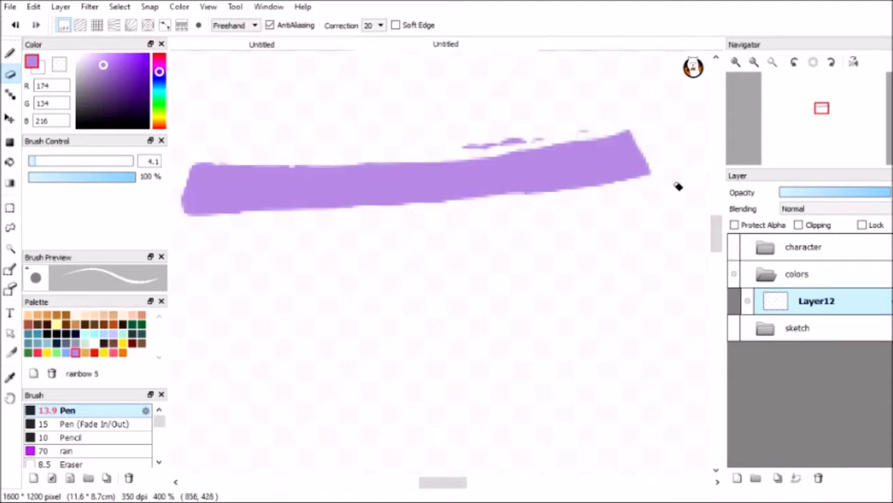
{"action": "left_click", "coordinate": [733, 246]}
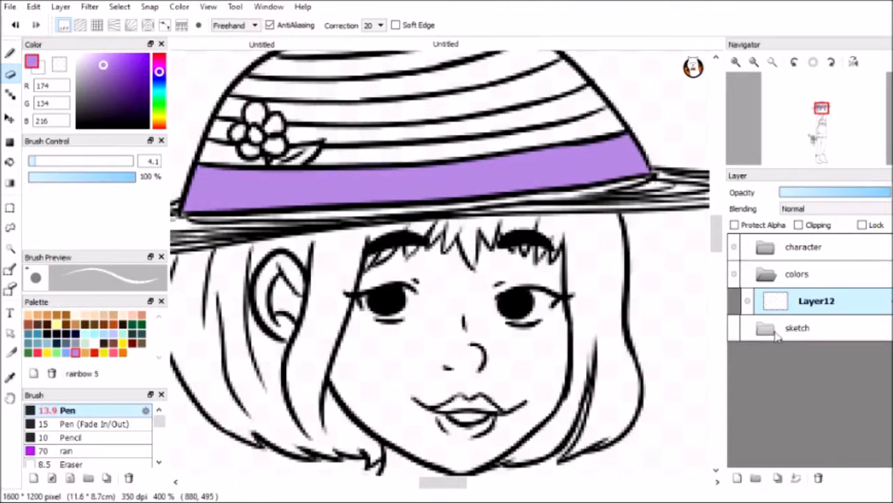
On a new layer below the hat band color, paint the hat's crown and brim in crust orange with a size 28.8 pen.
{"action": "key", "text": "ctrl+shift+n"}
{"action": "left_click_drag", "start_coordinate": [803, 300], "coordinate": [803, 330]}
{"action": "left_click", "coordinate": [85, 352]}
{"action": "key", "text": "b"}
{"action": "left_click_drag", "start_coordinate": [349, 129], "coordinate": [391, 133]}
{"action": "scroll", "coordinate": [501, 159], "scroll_direction": "down", "scroll_amount": 2}
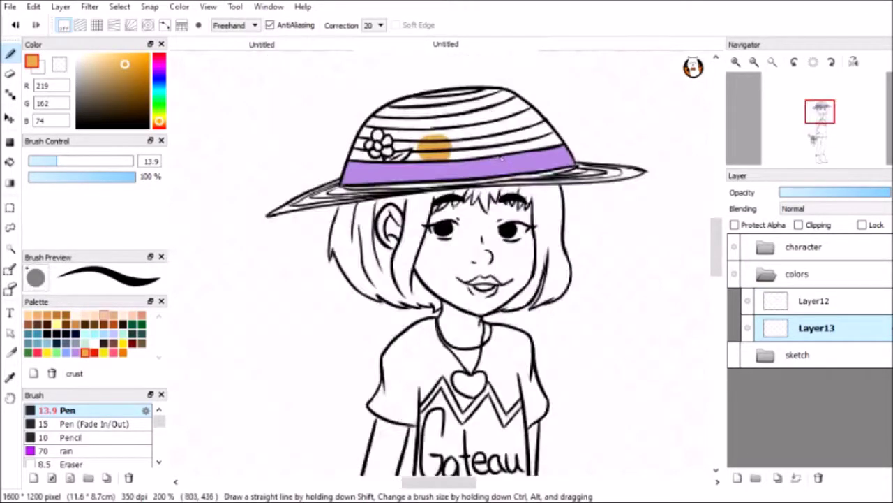
{"action": "scroll", "coordinate": [501, 159], "scroll_direction": "up", "scroll_amount": 1}
{"action": "left_click", "coordinate": [86, 161]}
{"action": "mouse_move", "coordinate": [202, 240]}
{"action": "left_mouse_down"}
{"action": "mouse_move", "coordinate": [259, 234]}
{"action": "mouse_move", "coordinate": [454, 160]}
{"action": "left_mouse_up"}
{"action": "left_click_drag", "start_coordinate": [454, 202], "coordinate": [676, 185]}
{"action": "mouse_move", "coordinate": [245, 159]}
{"action": "left_mouse_down"}
{"action": "mouse_move", "coordinate": [551, 139]}
{"action": "mouse_move", "coordinate": [433, 63]}
{"action": "mouse_move", "coordinate": [278, 148]}
{"action": "left_mouse_up"}
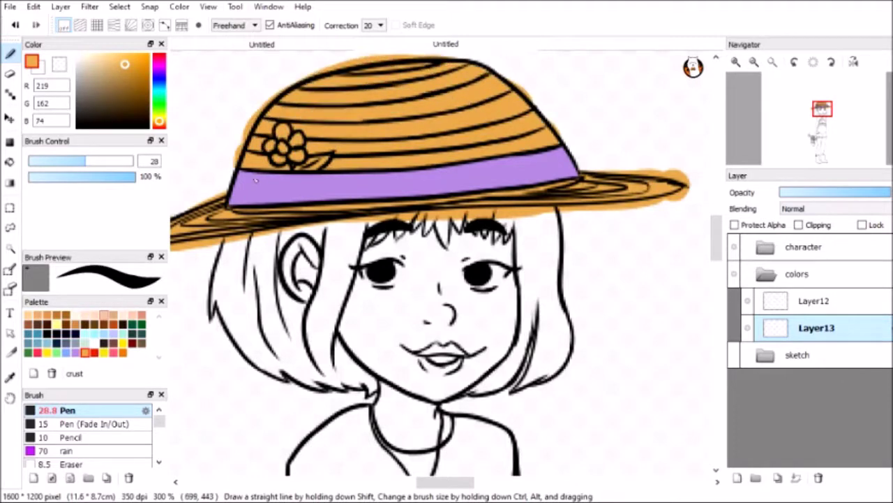
Erase the orange overspill along the edges of the hat brim with a size 4.6 eraser.
{"action": "key", "text": "e"}
{"action": "scroll", "coordinate": [209, 239], "scroll_direction": "up", "scroll_amount": 2}
{"action": "left_click_drag", "start_coordinate": [224, 260], "coordinate": [410, 167]}
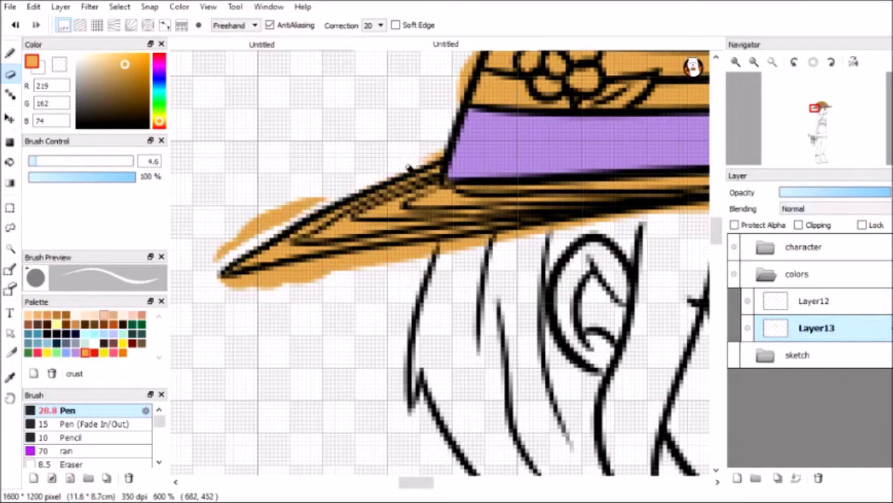
{"action": "mouse_move", "coordinate": [207, 291]}
{"action": "left_mouse_down"}
{"action": "mouse_move", "coordinate": [419, 243]}
{"action": "mouse_move", "coordinate": [701, 208]}
{"action": "mouse_move", "coordinate": [286, 220]}
{"action": "mouse_move", "coordinate": [541, 187]}
{"action": "mouse_move", "coordinate": [359, 185]}
{"action": "mouse_move", "coordinate": [556, 249]}
{"action": "left_mouse_up"}
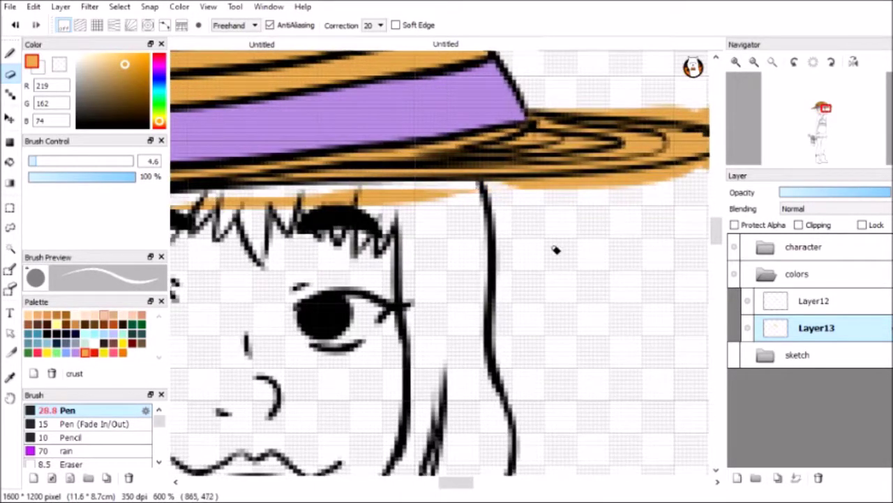
{"action": "left_click_drag", "start_coordinate": [499, 183], "coordinate": [670, 176]}
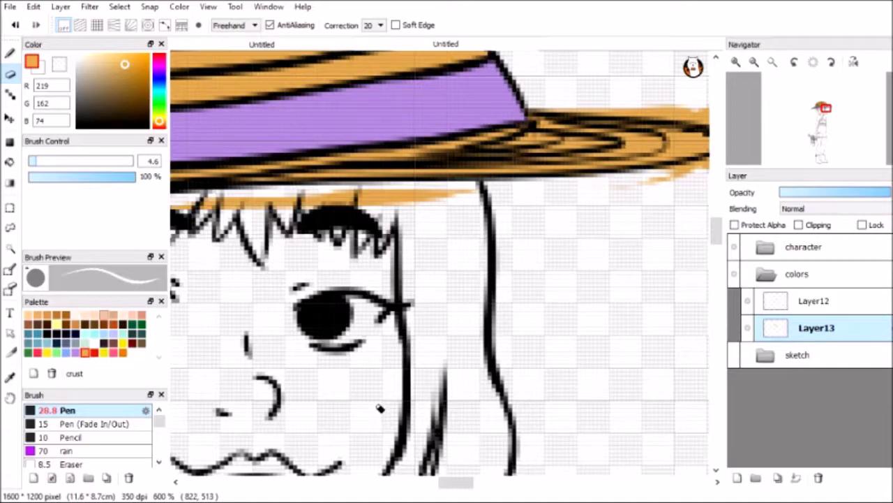
Erase the orange overspill along the outline of the hat's crown on both sides.
{"action": "left_click_drag", "start_coordinate": [381, 409], "coordinate": [235, 409]}
{"action": "mouse_move", "coordinate": [384, 114]}
{"action": "left_mouse_down"}
{"action": "mouse_move", "coordinate": [544, 123]}
{"action": "mouse_move", "coordinate": [560, 173]}
{"action": "mouse_move", "coordinate": [604, 150]}
{"action": "mouse_move", "coordinate": [551, 209]}
{"action": "mouse_move", "coordinate": [504, 98]}
{"action": "mouse_move", "coordinate": [577, 168]}
{"action": "left_mouse_up"}
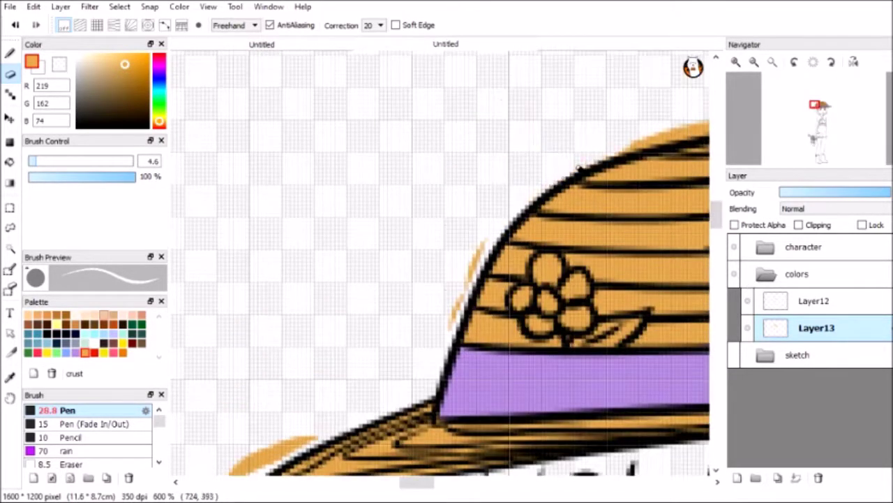
{"action": "left_click_drag", "start_coordinate": [413, 482], "coordinate": [447, 489]}
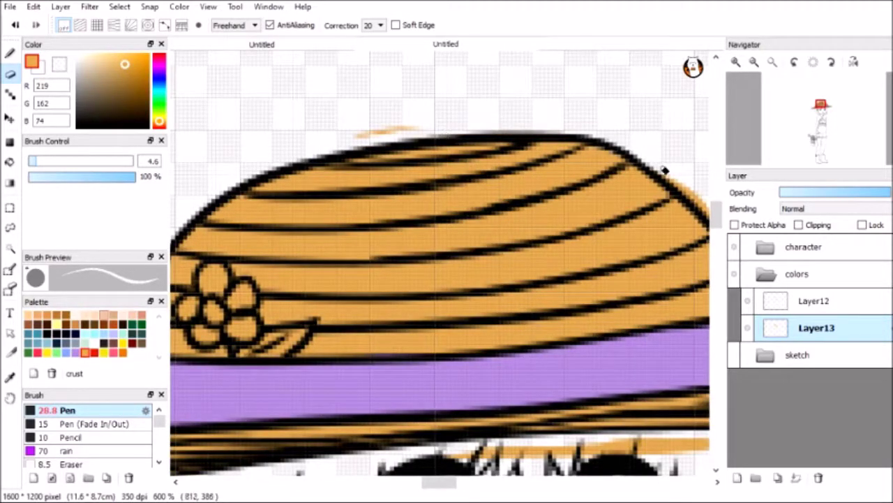
{"action": "scroll", "coordinate": [524, 303], "scroll_direction": "right", "scroll_amount": 3}
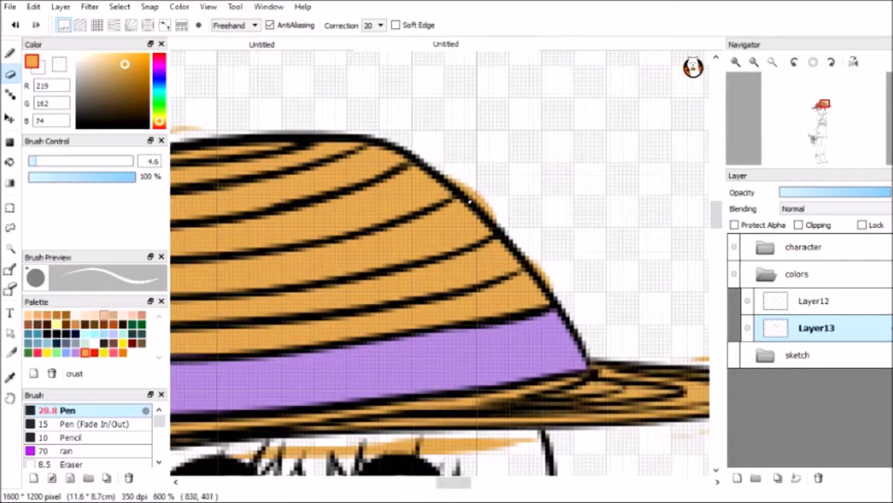
{"action": "left_click_drag", "start_coordinate": [454, 180], "coordinate": [532, 257]}
Hide the character line art and erase the stray orange marks around the hat on Layer13.
{"action": "scroll", "coordinate": [460, 488], "scroll_direction": "right", "scroll_amount": 4}
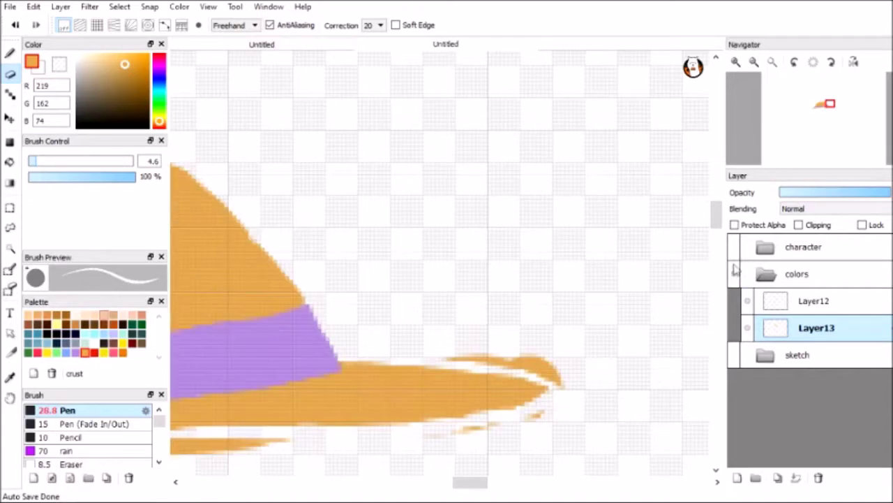
{"action": "scroll", "coordinate": [450, 490], "scroll_direction": "left", "scroll_amount": 5}
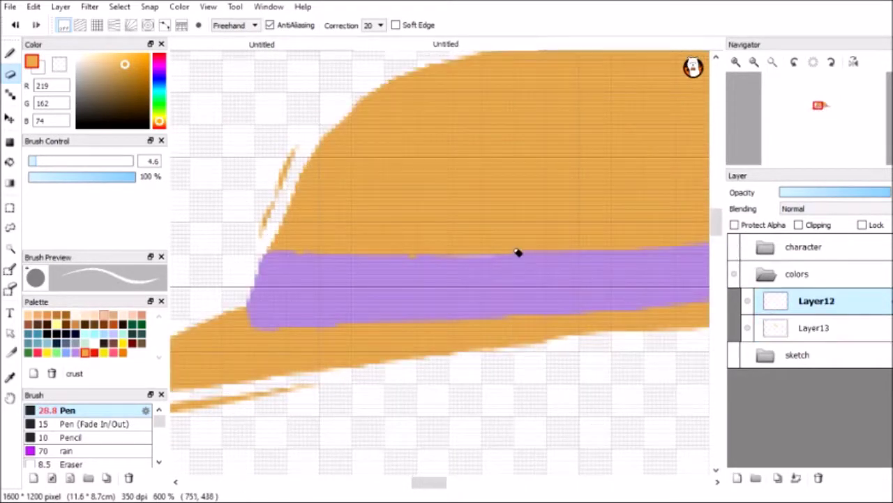
{"action": "left_click", "coordinate": [733, 247]}
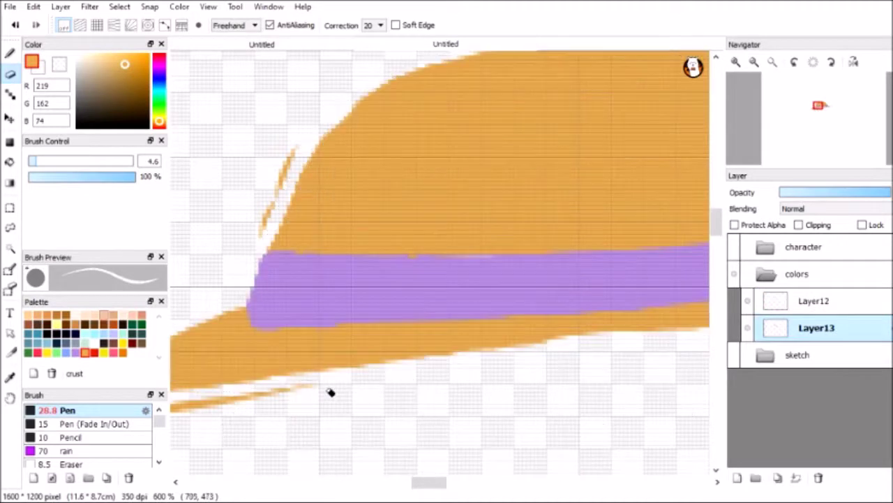
{"action": "left_click_drag", "start_coordinate": [328, 389], "coordinate": [558, 384]}
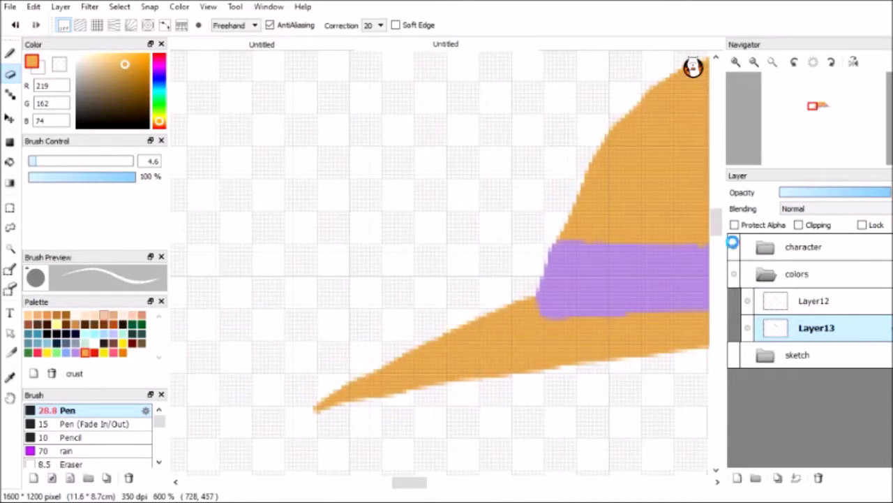
Show the line art and erase the orange from inside the hat's flower and leaf.
{"action": "left_click", "coordinate": [734, 247]}
{"action": "mouse_move", "coordinate": [672, 185]}
{"action": "left_mouse_down"}
{"action": "mouse_move", "coordinate": [660, 201]}
{"action": "mouse_move", "coordinate": [659, 168]}
{"action": "mouse_move", "coordinate": [489, 169]}
{"action": "left_mouse_up"}
{"action": "left_click_drag", "start_coordinate": [489, 240], "coordinate": [555, 218]}
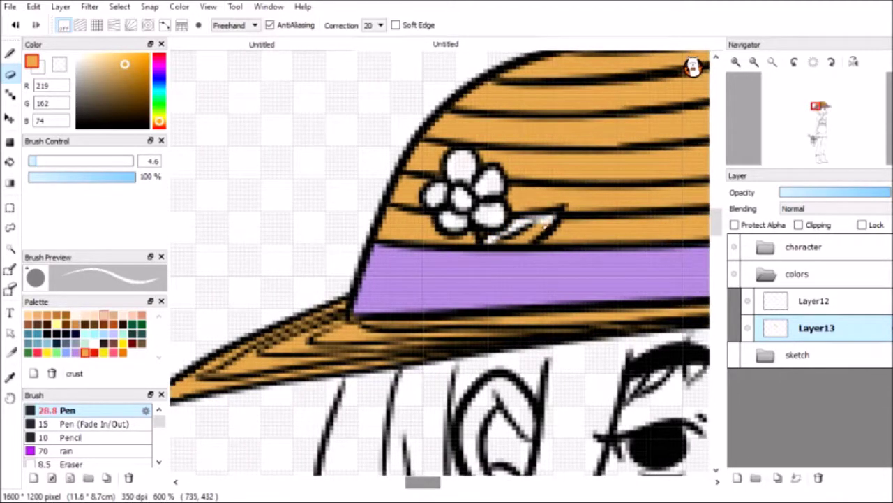
{"action": "key", "text": "b"}
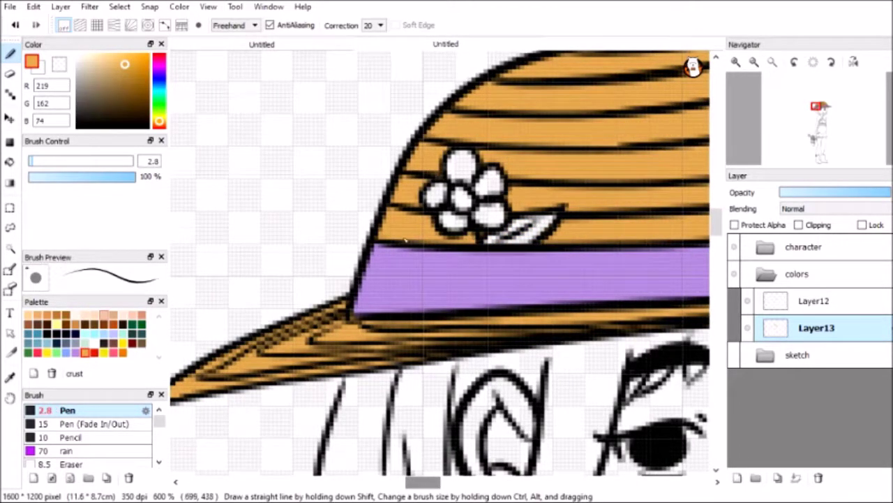
{"action": "key", "text": "e"}
With the line art temporarily hidden, clean the hat color's remaining edges along the crown with a size 9.6 eraser.
{"action": "left_click", "coordinate": [734, 246]}
{"action": "scroll", "coordinate": [564, 253], "scroll_direction": "up", "scroll_amount": 5}
{"action": "left_click_drag", "start_coordinate": [423, 481], "coordinate": [450, 481]}
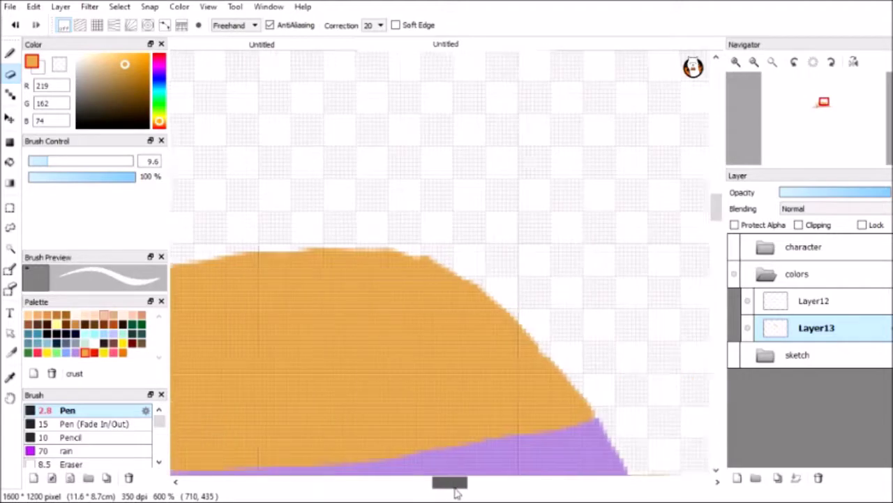
{"action": "scroll", "coordinate": [698, 289], "scroll_direction": "down", "scroll_amount": 3}
{"action": "left_click", "coordinate": [733, 247]}
Add a new layer below the hat color layers and fill the whole canvas with a red rectangle.
{"action": "left_click", "coordinate": [737, 478]}
{"action": "left_click", "coordinate": [809, 355]}
{"action": "scroll", "coordinate": [596, 201], "scroll_direction": "down", "scroll_amount": 2}
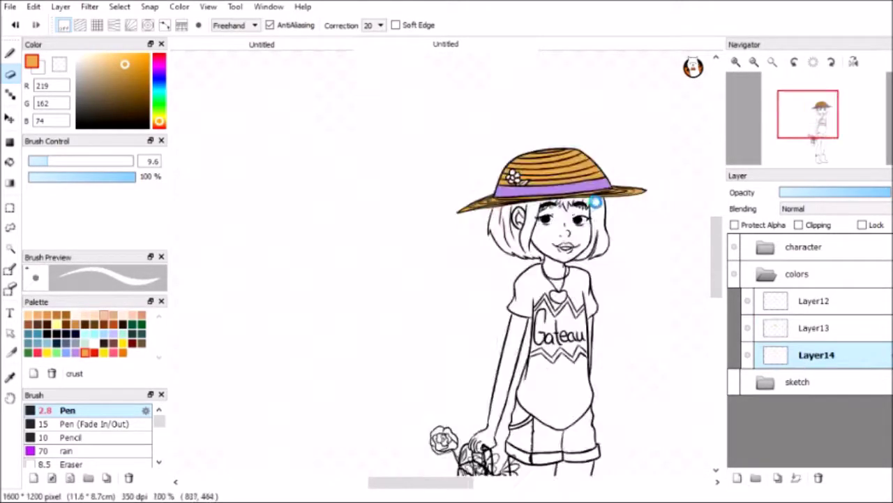
{"action": "scroll", "coordinate": [595, 201], "scroll_direction": "down", "scroll_amount": 3}
{"action": "left_click", "coordinate": [28, 352]}
{"action": "left_click", "coordinate": [10, 142]}
{"action": "left_click_drag", "start_coordinate": [354, 102], "coordinate": [663, 367]}
Stack three more backdrop layers above the red one, filled with bright green, near-black and white.
{"action": "left_click", "coordinate": [737, 477]}
{"action": "left_click", "coordinate": [159, 108]}
{"action": "left_click_drag", "start_coordinate": [358, 111], "coordinate": [680, 363]}
{"action": "left_click", "coordinate": [737, 477]}
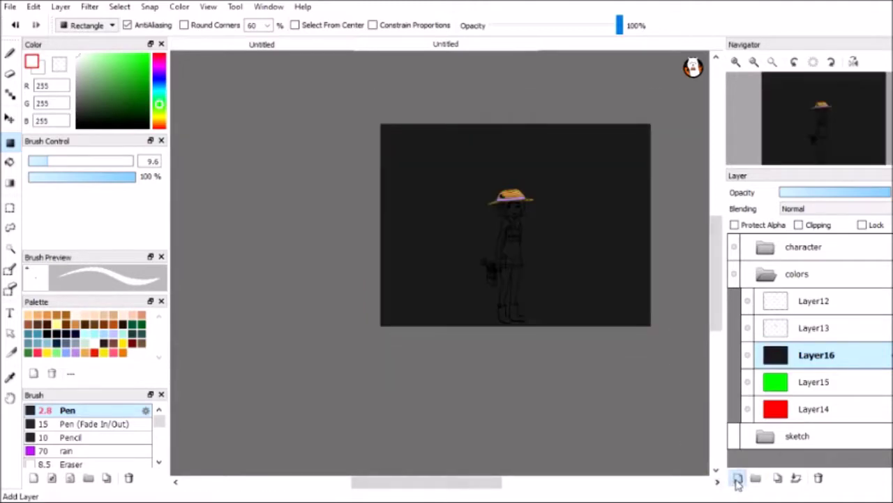
{"action": "left_click", "coordinate": [738, 477]}
On a new layer, try the yellow hair2 and brown hair5 colors on the hair around the ear with a size 23.5 pen.
{"action": "scroll", "coordinate": [488, 244], "scroll_direction": "up", "scroll_amount": 5}
{"action": "left_click", "coordinate": [737, 477]}
{"action": "left_click", "coordinate": [56, 324]}
{"action": "left_click", "coordinate": [10, 55]}
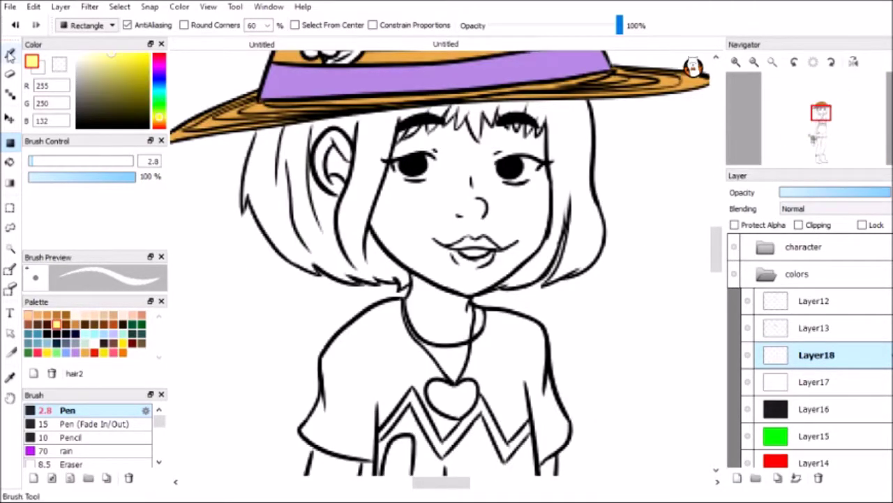
{"action": "left_click_drag", "start_coordinate": [31, 161], "coordinate": [76, 161]}
{"action": "mouse_move", "coordinate": [251, 161]}
{"action": "left_mouse_down"}
{"action": "mouse_move", "coordinate": [314, 237]}
{"action": "mouse_move", "coordinate": [404, 118]}
{"action": "mouse_move", "coordinate": [412, 279]}
{"action": "left_mouse_up"}
{"action": "left_click", "coordinate": [66, 323]}
{"action": "mouse_move", "coordinate": [245, 134]}
{"action": "left_mouse_down"}
{"action": "mouse_move", "coordinate": [300, 237]}
{"action": "mouse_move", "coordinate": [405, 280]}
{"action": "left_mouse_up"}
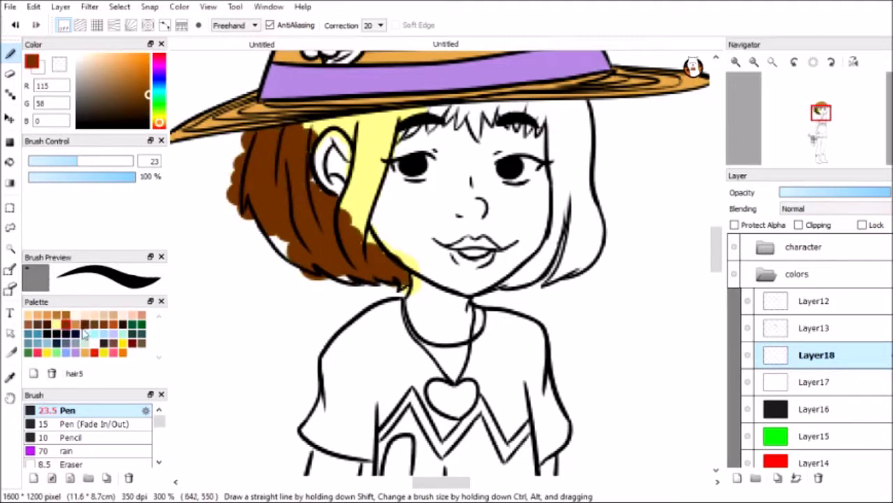
Paint all of the hair, including the fringe, in the reddish-orange hair8 color.
{"action": "left_click", "coordinate": [113, 324]}
{"action": "mouse_move", "coordinate": [373, 124]}
{"action": "left_mouse_down"}
{"action": "mouse_move", "coordinate": [328, 262]}
{"action": "mouse_move", "coordinate": [279, 210]}
{"action": "mouse_move", "coordinate": [325, 185]}
{"action": "mouse_move", "coordinate": [377, 223]}
{"action": "mouse_move", "coordinate": [396, 283]}
{"action": "left_mouse_up"}
{"action": "left_click_drag", "start_coordinate": [450, 110], "coordinate": [566, 106]}
{"action": "mouse_move", "coordinate": [513, 285]}
{"action": "left_mouse_down"}
{"action": "mouse_move", "coordinate": [558, 119]}
{"action": "mouse_move", "coordinate": [572, 279]}
{"action": "mouse_move", "coordinate": [565, 139]}
{"action": "left_mouse_up"}
Hide the white backdrop and erase the stray hair color around the ear, fringe and face with a size 9.6 eraser.
{"action": "left_click", "coordinate": [9, 73]}
{"action": "scroll", "coordinate": [234, 139], "scroll_direction": "up", "scroll_amount": 1}
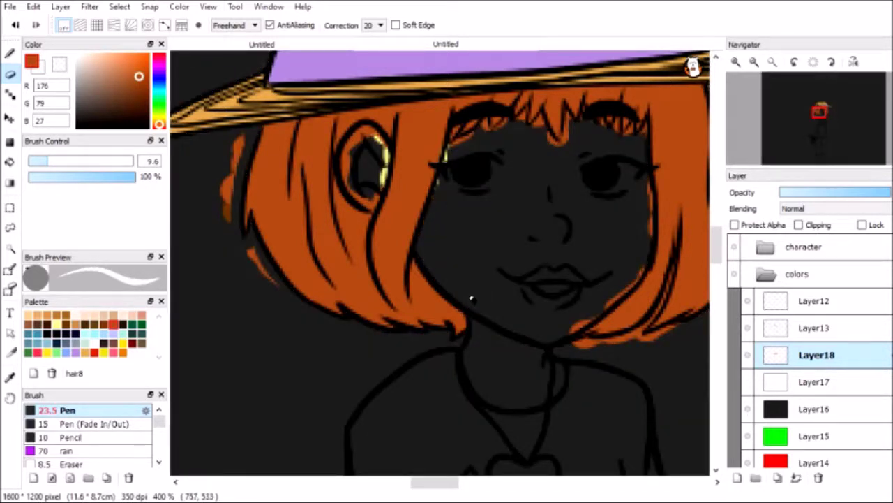
{"action": "key", "text": "b"}
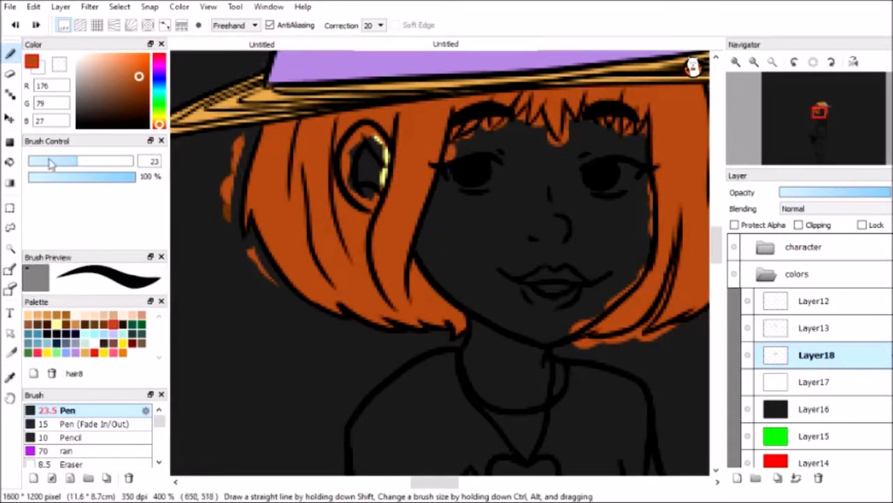
{"action": "left_click_drag", "start_coordinate": [251, 356], "coordinate": [352, 374]}
{"action": "key", "text": "ctrl+z"}
{"action": "key", "text": "e"}
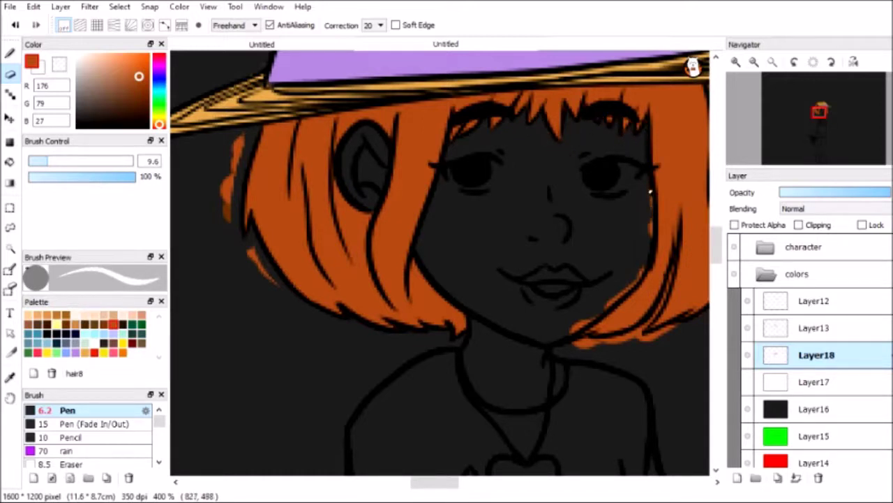
{"action": "scroll", "coordinate": [672, 205], "scroll_direction": "right", "scroll_amount": 3}
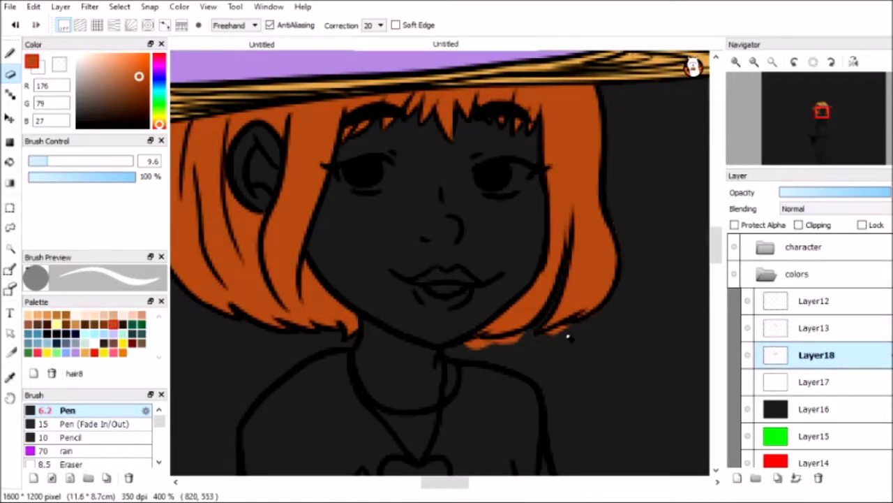
Clean up the hat color around the flower and brim on Layer13 with the eraser.
{"action": "left_click", "coordinate": [788, 326]}
{"action": "scroll", "coordinate": [447, 245], "scroll_direction": "down", "scroll_amount": 4}
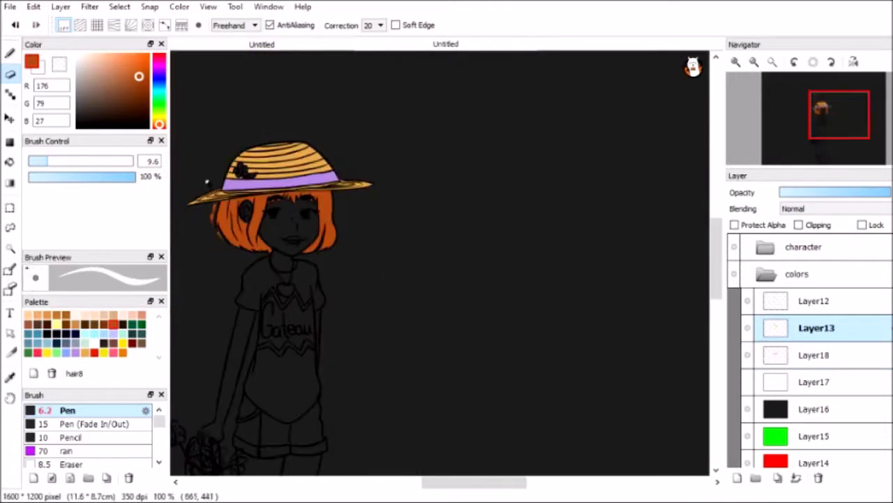
{"action": "scroll", "coordinate": [194, 200], "scroll_direction": "up", "scroll_amount": 4}
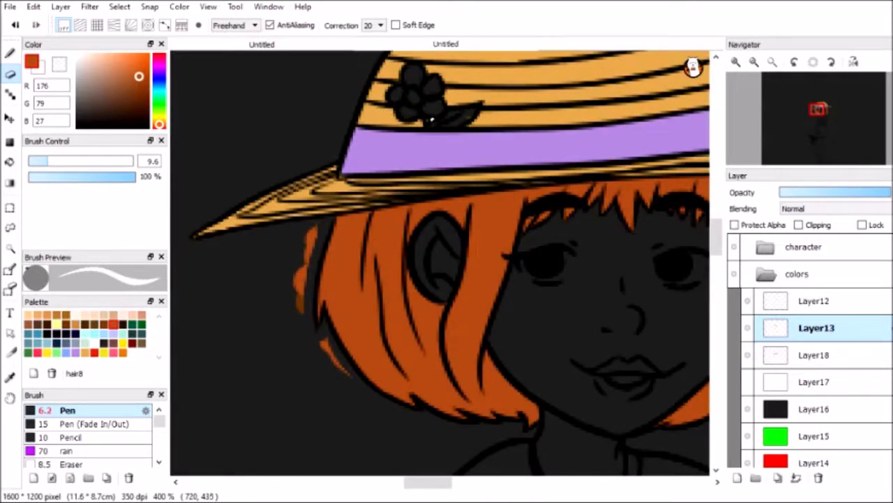
{"action": "scroll", "coordinate": [431, 123], "scroll_direction": "down", "scroll_amount": 3}
{"action": "scroll", "coordinate": [331, 381], "scroll_direction": "up", "scroll_amount": 2}
{"action": "scroll", "coordinate": [331, 381], "scroll_direction": "up", "scroll_amount": 1}
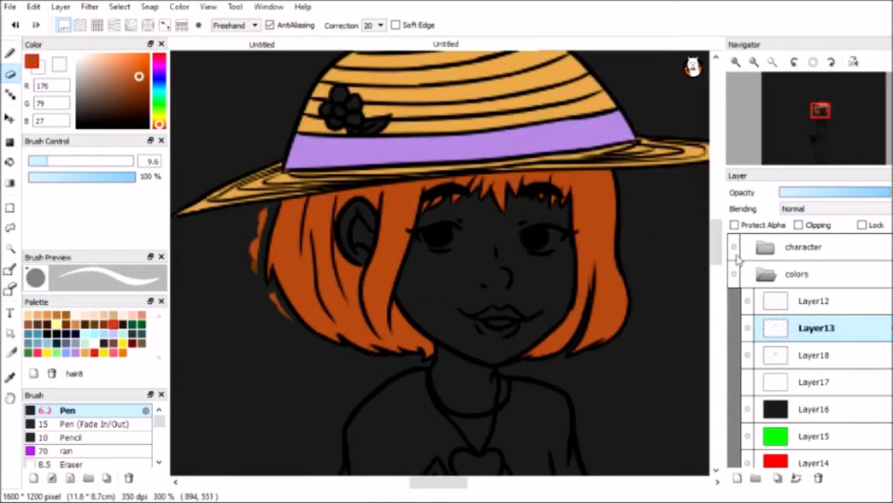
Erase the remaining stray color outside the hair on Layer18, checking the edges with the line art hidden.
{"action": "left_click", "coordinate": [734, 246]}
{"action": "left_click", "coordinate": [784, 355]}
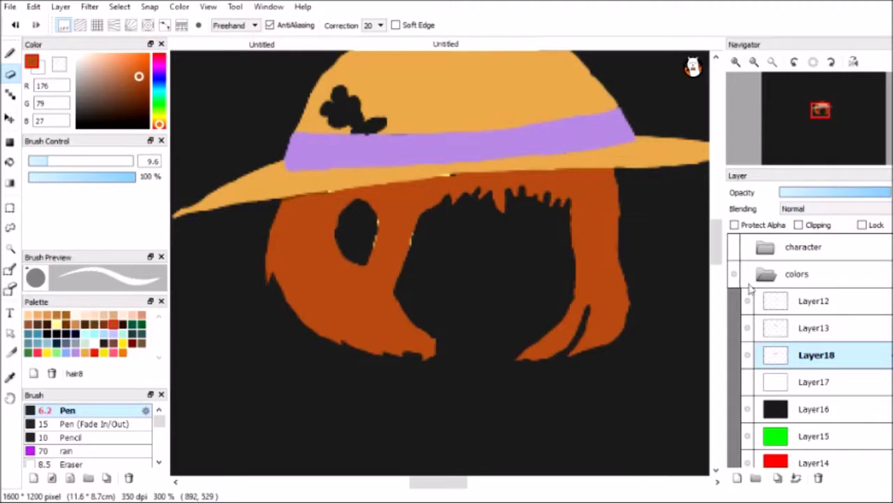
{"action": "left_click", "coordinate": [734, 247]}
{"action": "left_click", "coordinate": [768, 246]}
{"action": "left_click", "coordinate": [766, 247]}
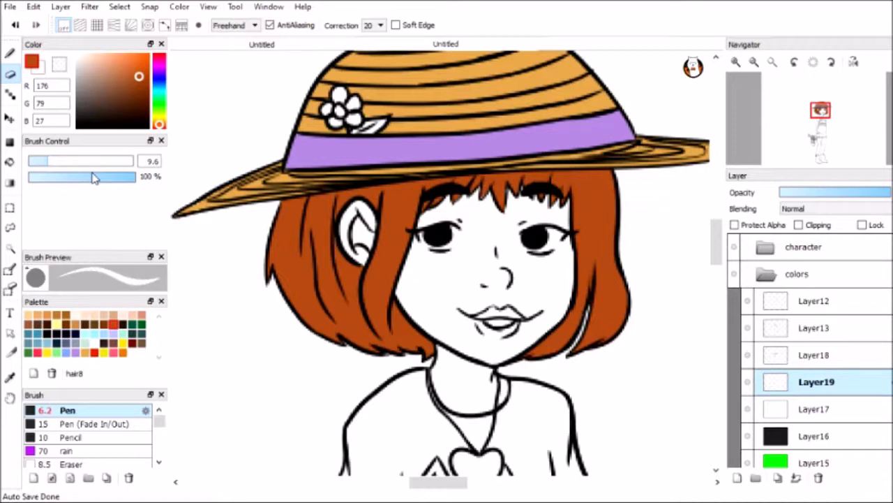
On a new layer below the hair, try skin2 and other skin tones on the face and ear with a size 41 pen.
{"action": "left_click", "coordinate": [46, 315]}
{"action": "left_click", "coordinate": [97, 160]}
{"action": "key", "text": "b"}
{"action": "mouse_move", "coordinate": [446, 276]}
{"action": "left_mouse_down"}
{"action": "mouse_move", "coordinate": [426, 317]}
{"action": "mouse_move", "coordinate": [440, 301]}
{"action": "mouse_move", "coordinate": [447, 258]}
{"action": "mouse_move", "coordinate": [530, 307]}
{"action": "mouse_move", "coordinate": [398, 318]}
{"action": "left_mouse_up"}
{"action": "left_click", "coordinate": [37, 314]}
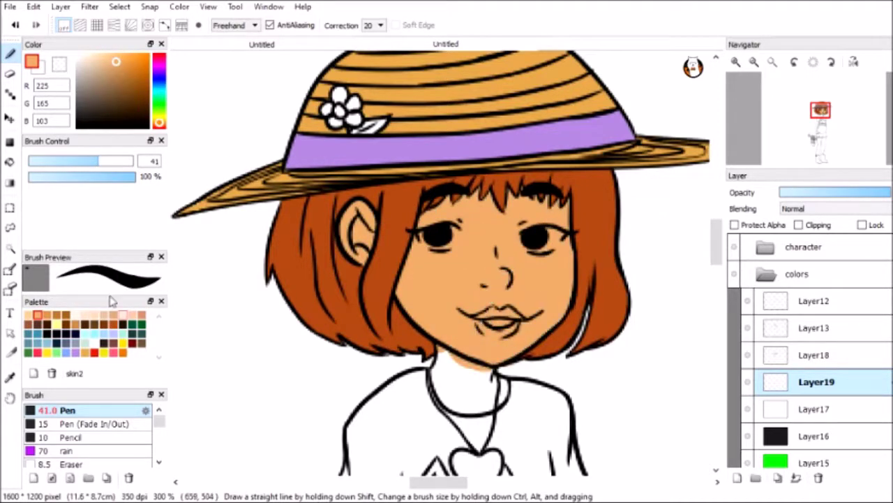
{"action": "left_click", "coordinate": [138, 318]}
{"action": "left_click_drag", "start_coordinate": [419, 230], "coordinate": [446, 328]}
{"action": "left_click_drag", "start_coordinate": [356, 209], "coordinate": [363, 258]}
{"action": "left_click", "coordinate": [74, 324]}
{"action": "left_click_drag", "start_coordinate": [405, 223], "coordinate": [489, 328]}
{"action": "left_click_drag", "start_coordinate": [454, 202], "coordinate": [488, 286]}
Paint the face, ear and neck in the skin1 color.
{"action": "left_click", "coordinate": [28, 315]}
{"action": "left_click_drag", "start_coordinate": [404, 209], "coordinate": [489, 328]}
{"action": "left_click_drag", "start_coordinate": [489, 196], "coordinate": [559, 349]}
{"action": "left_click_drag", "start_coordinate": [433, 328], "coordinate": [509, 363]}
Paint both arms and the hand holding the bag in skin1.
{"action": "scroll", "coordinate": [439, 266], "scroll_direction": "down", "scroll_amount": 10}
{"action": "mouse_move", "coordinate": [335, 70]}
{"action": "left_mouse_down"}
{"action": "mouse_move", "coordinate": [344, 75]}
{"action": "mouse_move", "coordinate": [293, 370]}
{"action": "mouse_move", "coordinate": [265, 447]}
{"action": "left_mouse_up"}
{"action": "left_click_drag", "start_coordinate": [580, 105], "coordinate": [559, 272]}
{"action": "scroll", "coordinate": [440, 265], "scroll_direction": "down", "scroll_amount": 8}
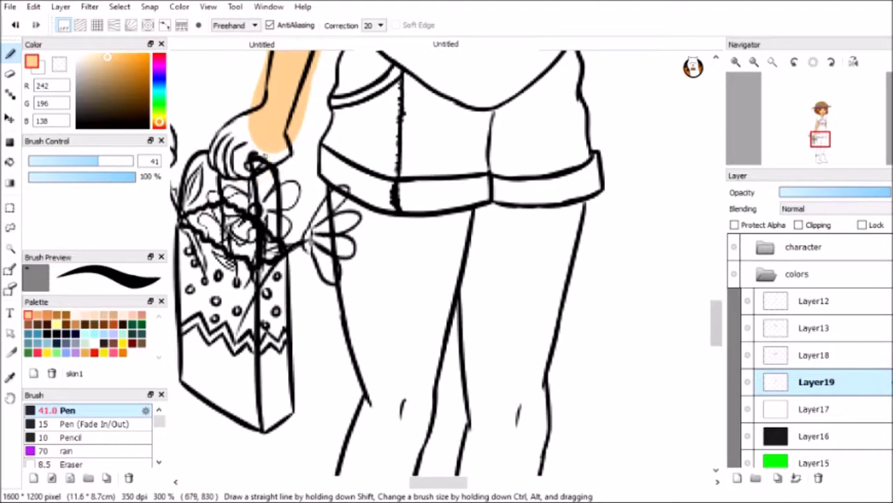
{"action": "left_click_drag", "start_coordinate": [210, 119], "coordinate": [286, 181]}
Paint both legs in skin1 from the shorts hem down to the shoes.
{"action": "left_click_drag", "start_coordinate": [335, 196], "coordinate": [398, 293]}
{"action": "mouse_move", "coordinate": [404, 210]}
{"action": "left_mouse_down"}
{"action": "mouse_move", "coordinate": [593, 237]}
{"action": "mouse_move", "coordinate": [489, 419]}
{"action": "left_mouse_up"}
{"action": "left_click_drag", "start_coordinate": [454, 251], "coordinate": [349, 433]}
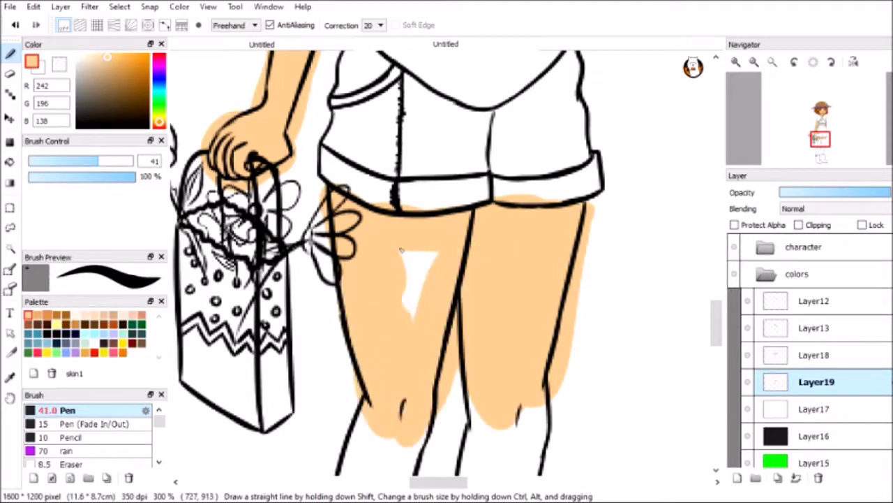
{"action": "scroll", "coordinate": [342, 310], "scroll_direction": "down", "scroll_amount": 8}
{"action": "left_click_drag", "start_coordinate": [342, 310], "coordinate": [377, 210]}
{"action": "left_click_drag", "start_coordinate": [461, 140], "coordinate": [489, 363]}
{"action": "left_click_drag", "start_coordinate": [531, 126], "coordinate": [517, 279]}
Hide the bag's flower line art in the character folder and return to Layer19.
{"action": "scroll", "coordinate": [341, 300], "scroll_direction": "up", "scroll_amount": 8}
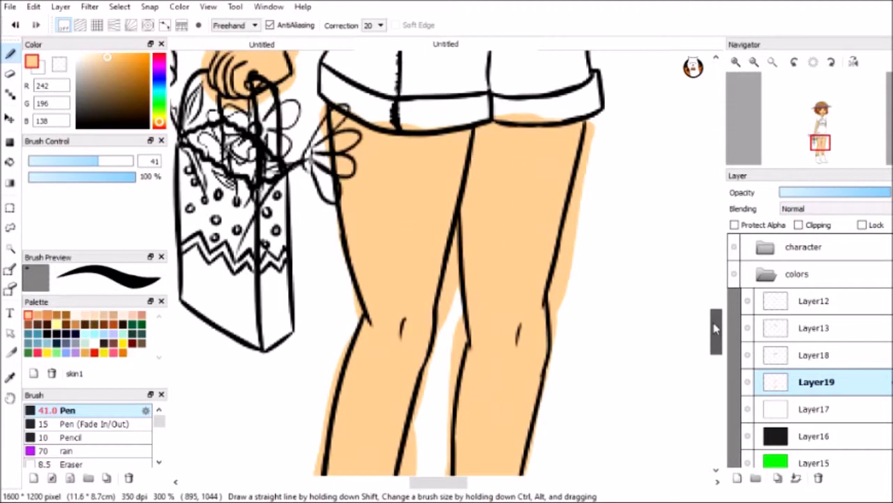
{"action": "left_click", "coordinate": [803, 246]}
{"action": "left_click", "coordinate": [804, 246]}
{"action": "left_click", "coordinate": [817, 381]}
Erase the skin color from the whites of the eyes and from the mouth with the size 9.6 eraser.
{"action": "key", "text": "e"}
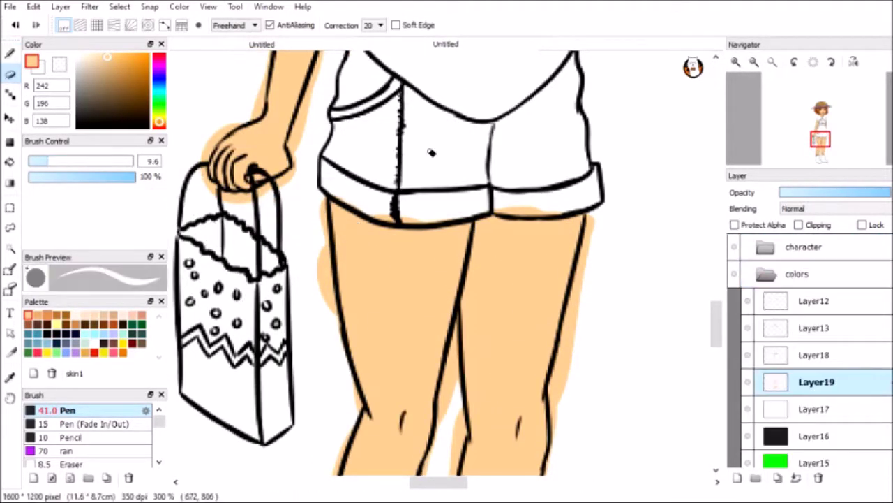
{"action": "key", "text": "ctrl+minus"}
{"action": "key", "text": "ctrl+minus"}
{"action": "key", "text": "ctrl+minus"}
{"action": "key", "text": "ctrl+plus"}
{"action": "key", "text": "ctrl+plus"}
{"action": "key", "text": "ctrl+plus"}
{"action": "key", "text": "ctrl+plus"}
{"action": "key", "text": "ctrl+plus"}
{"action": "key", "text": "ctrl+plus"}
{"action": "key", "text": "ctrl+plus"}
{"action": "key", "text": "ctrl+plus"}
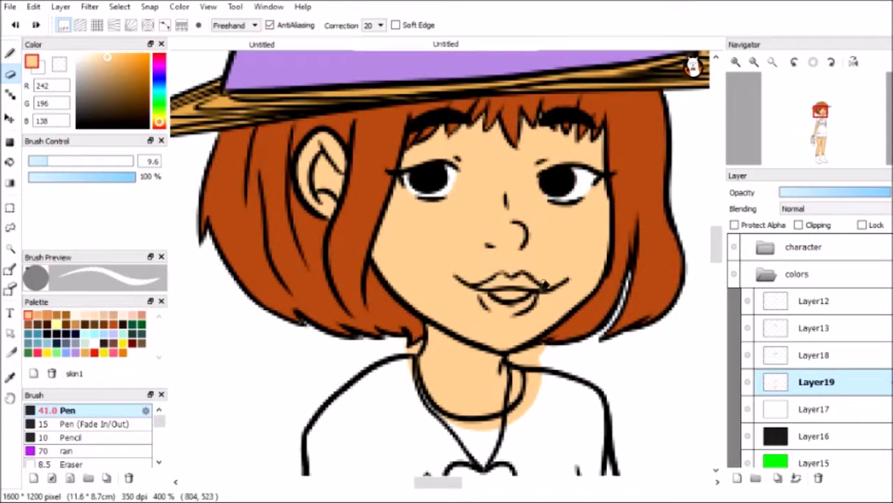
{"action": "scroll", "coordinate": [547, 237], "scroll_direction": "down", "scroll_amount": 4}
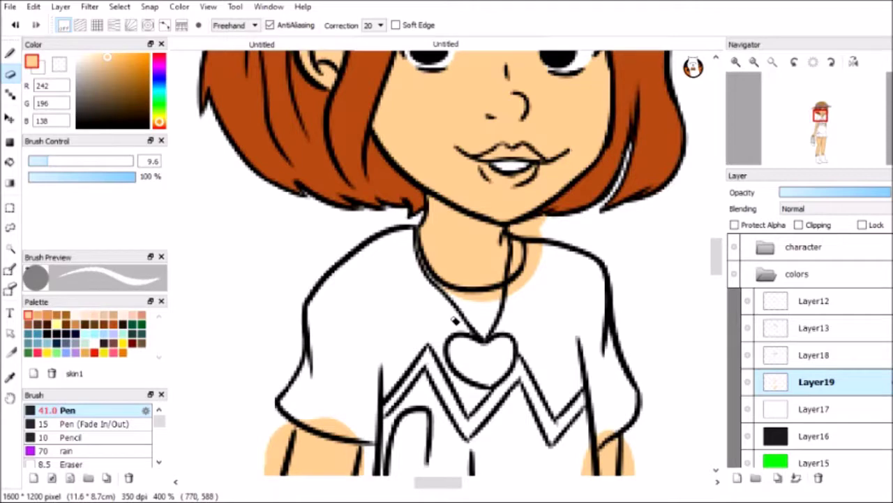
Erase the skin color spilling past the shirt neckline, both arms and the hand.
{"action": "scroll", "coordinate": [523, 230], "scroll_direction": "down", "scroll_amount": 5}
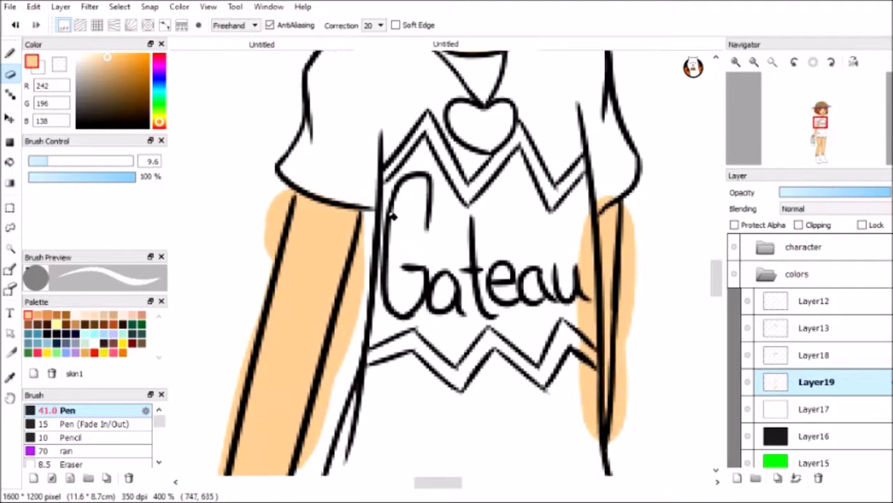
{"action": "scroll", "coordinate": [314, 279], "scroll_direction": "down", "scroll_amount": 5}
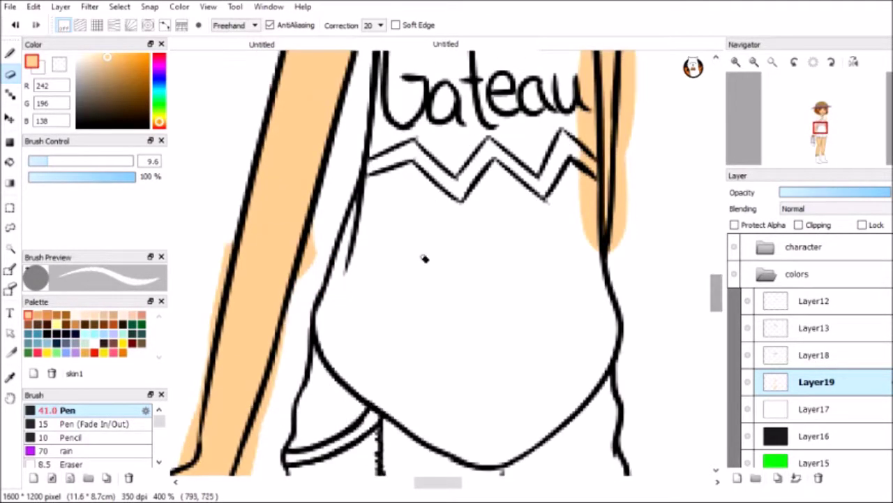
{"action": "scroll", "coordinate": [335, 321], "scroll_direction": "left", "scroll_amount": 3}
{"action": "scroll", "coordinate": [363, 293], "scroll_direction": "down", "scroll_amount": 5}
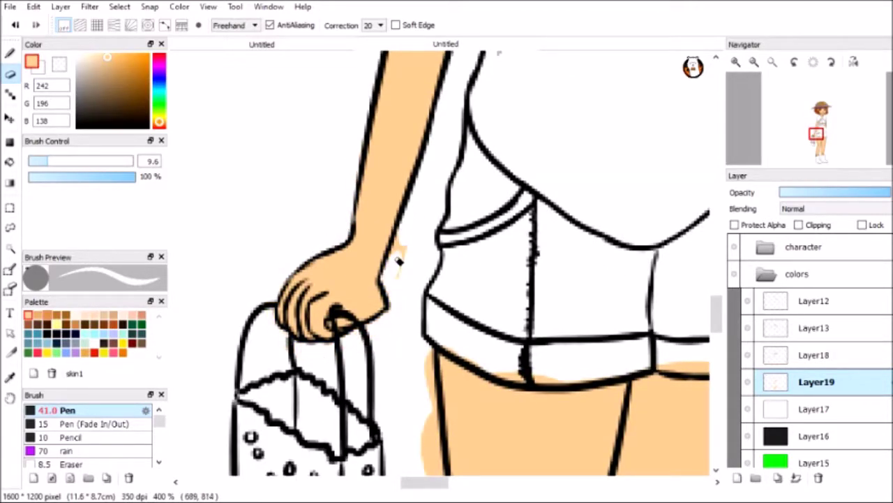
{"action": "scroll", "coordinate": [390, 281], "scroll_direction": "up", "scroll_amount": 5}
{"action": "scroll", "coordinate": [418, 279], "scroll_direction": "right", "scroll_amount": 3}
{"action": "mouse_move", "coordinate": [541, 209]}
{"action": "left_mouse_down"}
{"action": "mouse_move", "coordinate": [534, 315]}
{"action": "mouse_move", "coordinate": [544, 447]}
{"action": "mouse_move", "coordinate": [578, 243]}
{"action": "left_mouse_up"}
Erase the skin color spilling over the shorts hem and outside both thighs.
{"action": "scroll", "coordinate": [700, 287], "scroll_direction": "down", "scroll_amount": 8}
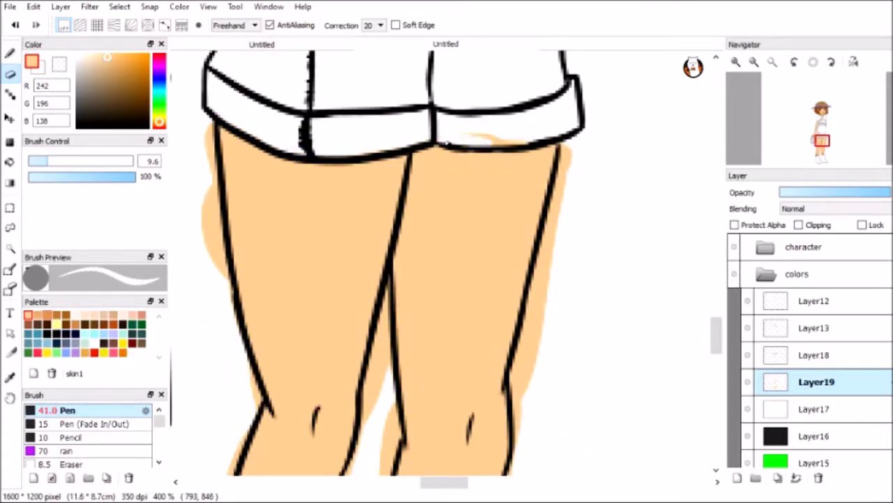
{"action": "left_click_drag", "start_coordinate": [558, 212], "coordinate": [531, 320]}
{"action": "left_click_drag", "start_coordinate": [382, 282], "coordinate": [398, 438]}
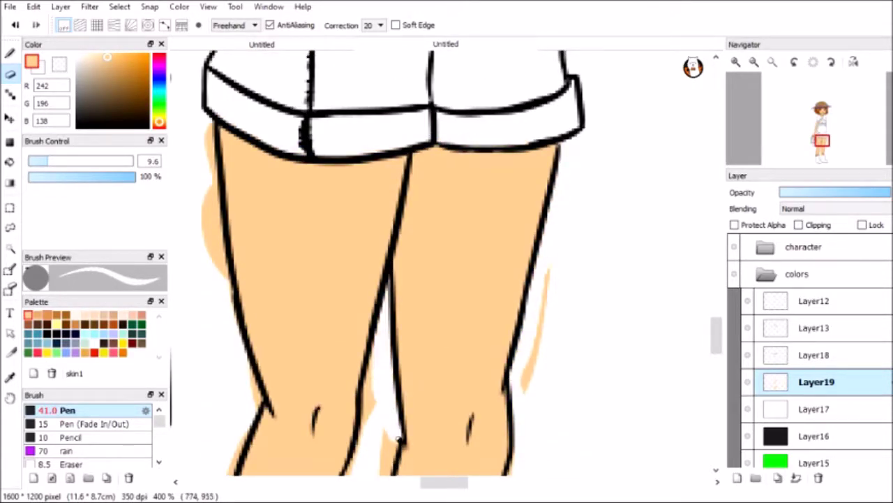
{"action": "left_click_drag", "start_coordinate": [209, 154], "coordinate": [260, 405]}
Erase the skin color spilling outside the lower legs and into the shoe tops.
{"action": "scroll", "coordinate": [259, 405], "scroll_direction": "down", "scroll_amount": 5}
{"action": "left_click_drag", "start_coordinate": [241, 146], "coordinate": [203, 427]}
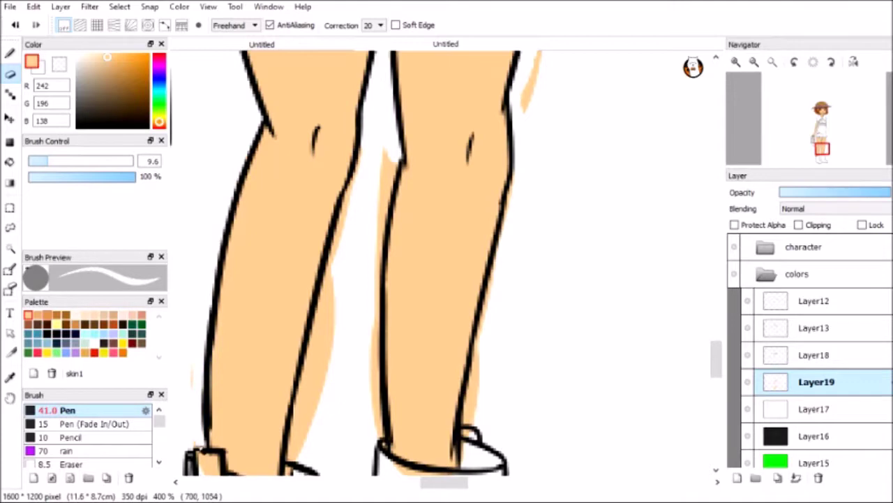
{"action": "left_click_drag", "start_coordinate": [381, 213], "coordinate": [372, 373]}
{"action": "left_click_drag", "start_coordinate": [520, 184], "coordinate": [470, 432]}
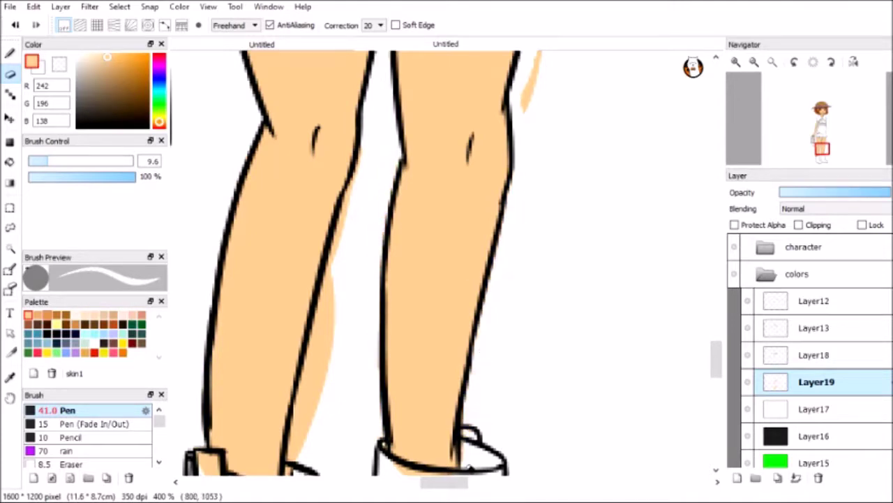
{"action": "left_click_drag", "start_coordinate": [347, 222], "coordinate": [299, 446]}
{"action": "scroll", "coordinate": [387, 308], "scroll_direction": "down", "scroll_amount": 3}
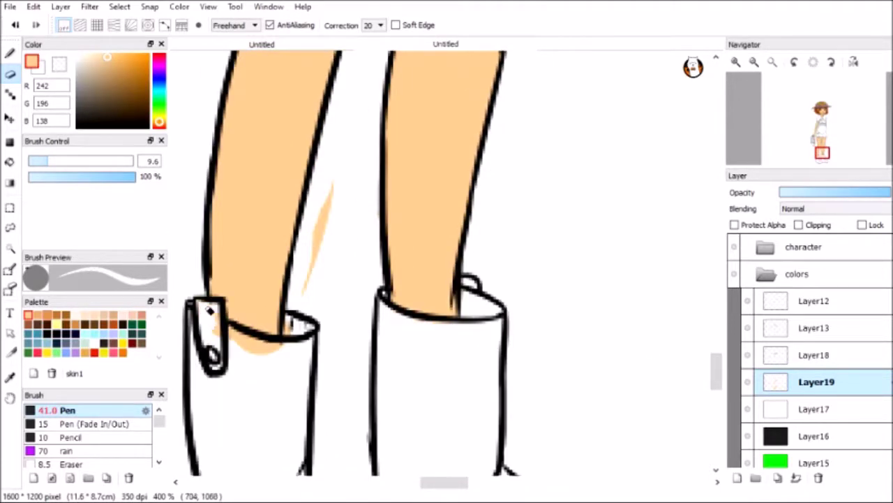
Examine the skin color's edges over the whole figure with the line art hidden, then show the line art again.
{"action": "key", "text": "ctrl+alt+0"}
{"action": "scroll", "coordinate": [593, 205], "scroll_direction": "up", "scroll_amount": 5}
{"action": "left_click", "coordinate": [733, 246]}
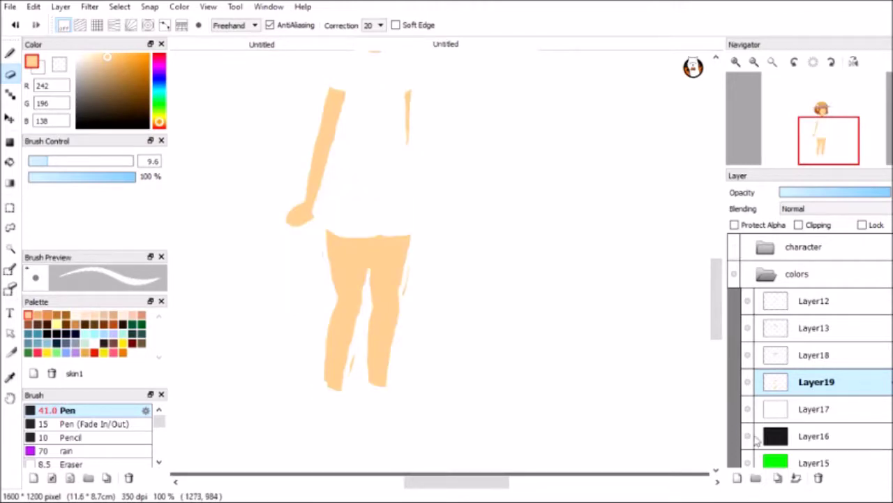
{"action": "left_click", "coordinate": [747, 436]}
{"action": "scroll", "coordinate": [579, 188], "scroll_direction": "up", "scroll_amount": 3}
{"action": "scroll", "coordinate": [474, 272], "scroll_direction": "down", "scroll_amount": 3}
{"action": "left_click_drag", "start_coordinate": [719, 357], "coordinate": [716, 244]}
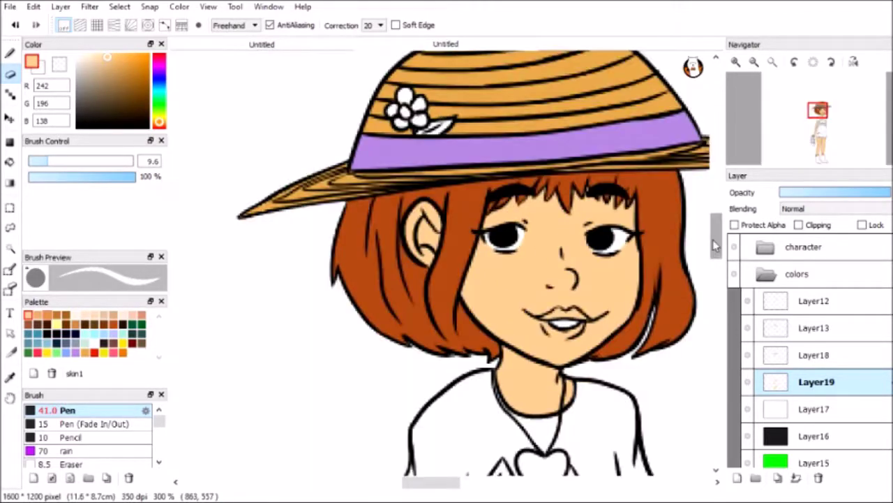
On a new layer, paint the heart pendant in the red rainbow1 color and erase the spill around it.
{"action": "left_click_drag", "start_coordinate": [716, 244], "coordinate": [701, 370]}
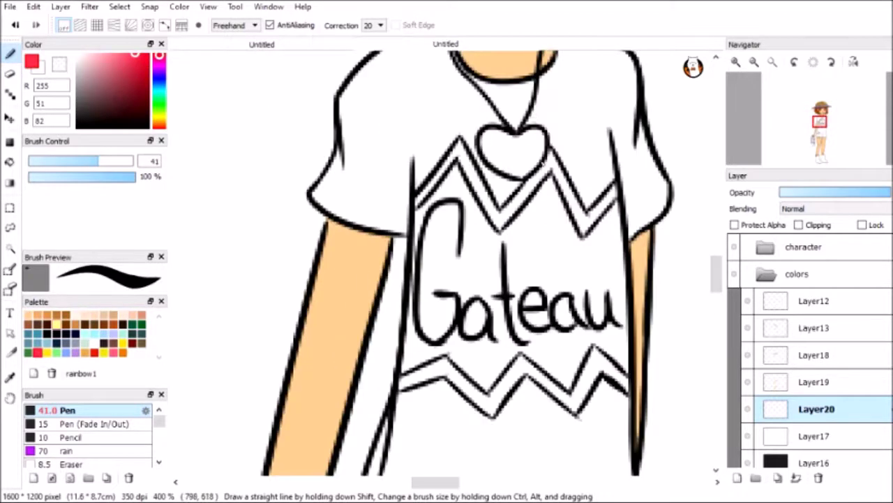
{"action": "left_click", "coordinate": [515, 155]}
{"action": "mouse_move", "coordinate": [518, 112]}
{"action": "left_mouse_down"}
{"action": "mouse_move", "coordinate": [535, 199]}
{"action": "mouse_move", "coordinate": [504, 108]}
{"action": "left_mouse_up"}
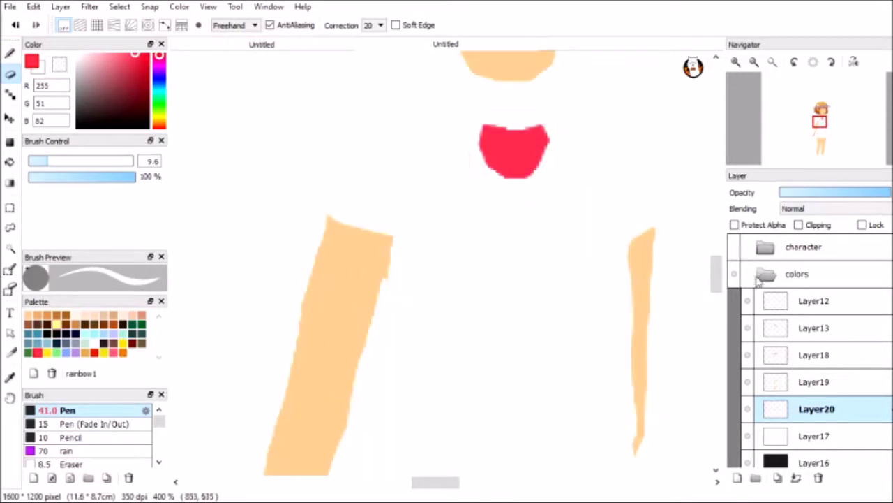
Add another layer and paint both zigzag bands on the shirt light blue.
{"action": "key", "text": "ctrl+shift+n"}
{"action": "left_click", "coordinate": [67, 351]}
{"action": "key", "text": "b"}
{"action": "mouse_move", "coordinate": [423, 206]}
{"action": "left_mouse_down"}
{"action": "mouse_move", "coordinate": [432, 178]}
{"action": "mouse_move", "coordinate": [618, 192]}
{"action": "left_mouse_up"}
{"action": "left_click_drag", "start_coordinate": [718, 273], "coordinate": [718, 288]}
{"action": "mouse_move", "coordinate": [391, 234]}
{"action": "left_mouse_down"}
{"action": "mouse_move", "coordinate": [579, 210]}
{"action": "mouse_move", "coordinate": [624, 216]}
{"action": "left_mouse_up"}
Repaint both zigzag bands in pink (RGB 253, 156, 197).
{"action": "left_click", "coordinate": [70, 352]}
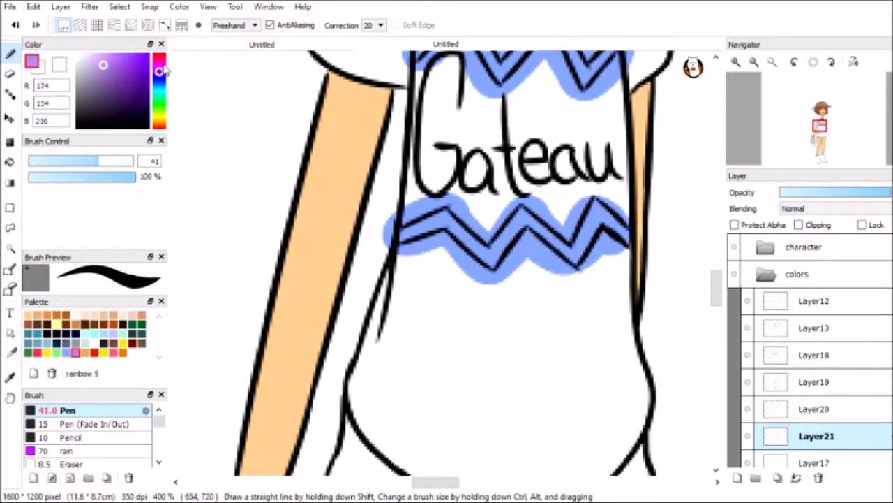
{"action": "left_click_drag", "start_coordinate": [386, 233], "coordinate": [628, 230]}
{"action": "left_click_drag", "start_coordinate": [717, 286], "coordinate": [717, 272]}
{"action": "mouse_move", "coordinate": [413, 105]}
{"action": "left_mouse_down"}
{"action": "mouse_move", "coordinate": [499, 129]}
{"action": "mouse_move", "coordinate": [632, 119]}
{"action": "left_mouse_up"}
Erase the pink spilling outside the outlines of both zigzag bands.
{"action": "key", "text": "e"}
{"action": "scroll", "coordinate": [416, 91], "scroll_direction": "up", "scroll_amount": 2}
{"action": "mouse_move", "coordinate": [405, 192]}
{"action": "left_mouse_down"}
{"action": "mouse_move", "coordinate": [468, 241]}
{"action": "mouse_move", "coordinate": [548, 231]}
{"action": "mouse_move", "coordinate": [454, 94]}
{"action": "mouse_move", "coordinate": [590, 182]}
{"action": "mouse_move", "coordinate": [595, 287]}
{"action": "mouse_move", "coordinate": [698, 178]}
{"action": "left_mouse_up"}
{"action": "left_click_drag", "start_coordinate": [438, 482], "coordinate": [454, 481]}
{"action": "mouse_move", "coordinate": [426, 80]}
{"action": "left_mouse_down"}
{"action": "mouse_move", "coordinate": [475, 146]}
{"action": "mouse_move", "coordinate": [569, 171]}
{"action": "mouse_move", "coordinate": [553, 267]}
{"action": "mouse_move", "coordinate": [436, 181]}
{"action": "mouse_move", "coordinate": [631, 277]}
{"action": "mouse_move", "coordinate": [626, 238]}
{"action": "mouse_move", "coordinate": [490, 252]}
{"action": "mouse_move", "coordinate": [451, 194]}
{"action": "mouse_move", "coordinate": [513, 123]}
{"action": "mouse_move", "coordinate": [565, 176]}
{"action": "mouse_move", "coordinate": [353, 130]}
{"action": "mouse_move", "coordinate": [278, 206]}
{"action": "mouse_move", "coordinate": [360, 195]}
{"action": "mouse_move", "coordinate": [450, 282]}
{"action": "left_mouse_up"}
{"action": "scroll", "coordinate": [489, 272], "scroll_direction": "down", "scroll_amount": 5}
{"action": "left_click_drag", "start_coordinate": [433, 483], "coordinate": [418, 488]}
{"action": "mouse_move", "coordinate": [545, 104]}
{"action": "left_mouse_down"}
{"action": "mouse_move", "coordinate": [502, 139]}
{"action": "mouse_move", "coordinate": [369, 193]}
{"action": "mouse_move", "coordinate": [516, 235]}
{"action": "mouse_move", "coordinate": [349, 189]}
{"action": "mouse_move", "coordinate": [652, 85]}
{"action": "mouse_move", "coordinate": [624, 229]}
{"action": "mouse_move", "coordinate": [691, 237]}
{"action": "left_mouse_up"}
Hide the line art, erase the leftover pink and blue fragments around the zigzags, and show the line art again.
{"action": "left_click", "coordinate": [734, 246]}
{"action": "scroll", "coordinate": [386, 269], "scroll_direction": "right", "scroll_amount": 5}
{"action": "left_click_drag", "start_coordinate": [386, 269], "coordinate": [514, 126]}
{"action": "scroll", "coordinate": [330, 203], "scroll_direction": "up", "scroll_amount": 5}
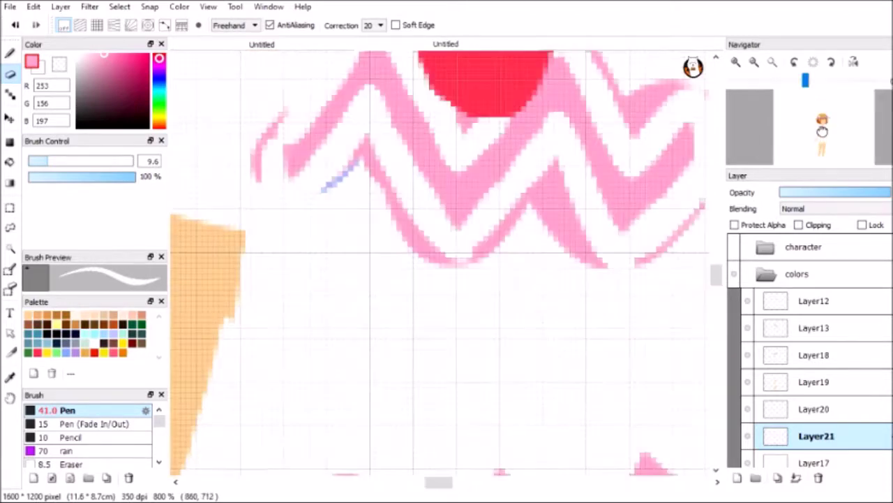
{"action": "scroll", "coordinate": [330, 204], "scroll_direction": "left", "scroll_amount": 3}
{"action": "mouse_move", "coordinate": [338, 118]}
{"action": "left_mouse_down"}
{"action": "mouse_move", "coordinate": [570, 225]}
{"action": "mouse_move", "coordinate": [714, 241]}
{"action": "left_mouse_up"}
{"action": "scroll", "coordinate": [714, 241], "scroll_direction": "up", "scroll_amount": 3}
{"action": "mouse_move", "coordinate": [620, 202]}
{"action": "left_mouse_down"}
{"action": "mouse_move", "coordinate": [558, 139]}
{"action": "mouse_move", "coordinate": [415, 98]}
{"action": "left_mouse_up"}
{"action": "key", "text": "ctrl+z"}
{"action": "scroll", "coordinate": [688, 224], "scroll_direction": "right", "scroll_amount": 5}
{"action": "left_click", "coordinate": [734, 247]}
Merge the finished color layers, and on a new layer below paint the Gateau panel between the zigzags in brown hair5.
{"action": "scroll", "coordinate": [561, 223], "scroll_direction": "down", "scroll_amount": 5}
{"action": "left_click", "coordinate": [84, 323]}
{"action": "left_click", "coordinate": [10, 52]}
{"action": "left_click", "coordinate": [737, 477]}
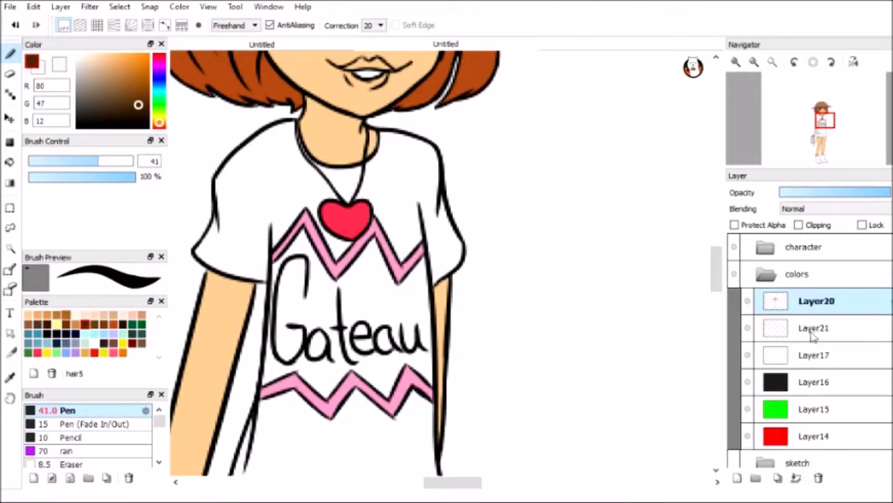
{"action": "left_click_drag", "start_coordinate": [768, 303], "coordinate": [767, 328]}
{"action": "scroll", "coordinate": [248, 344], "scroll_direction": "up", "scroll_amount": 1}
{"action": "mouse_move", "coordinate": [328, 349]}
{"action": "left_mouse_down"}
{"action": "mouse_move", "coordinate": [362, 380]}
{"action": "mouse_move", "coordinate": [409, 375]}
{"action": "mouse_move", "coordinate": [419, 230]}
{"action": "mouse_move", "coordinate": [381, 250]}
{"action": "left_mouse_up"}
Hide the white background layer for a dark backdrop and erase the brown spilling past the zigzag bands and panel edges.
{"action": "key", "text": "e"}
{"action": "scroll", "coordinate": [381, 250], "scroll_direction": "up", "scroll_amount": 4}
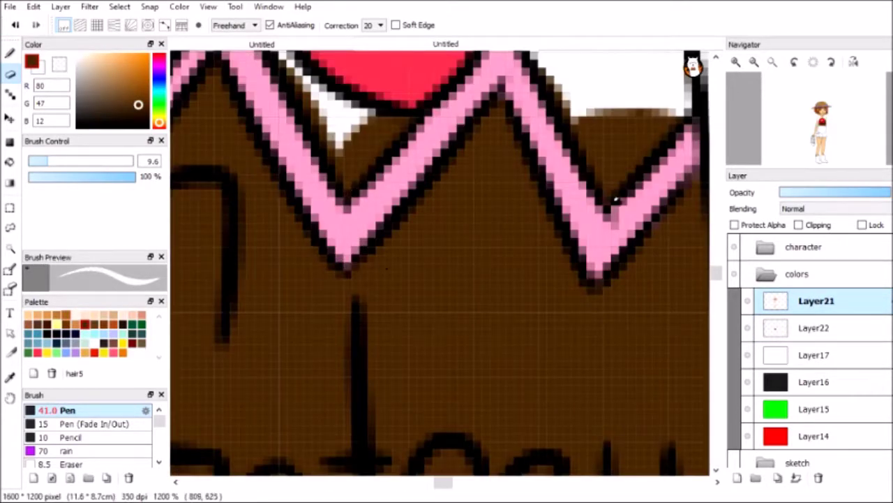
{"action": "scroll", "coordinate": [616, 200], "scroll_direction": "down", "scroll_amount": 5}
{"action": "scroll", "coordinate": [396, 205], "scroll_direction": "down", "scroll_amount": 4}
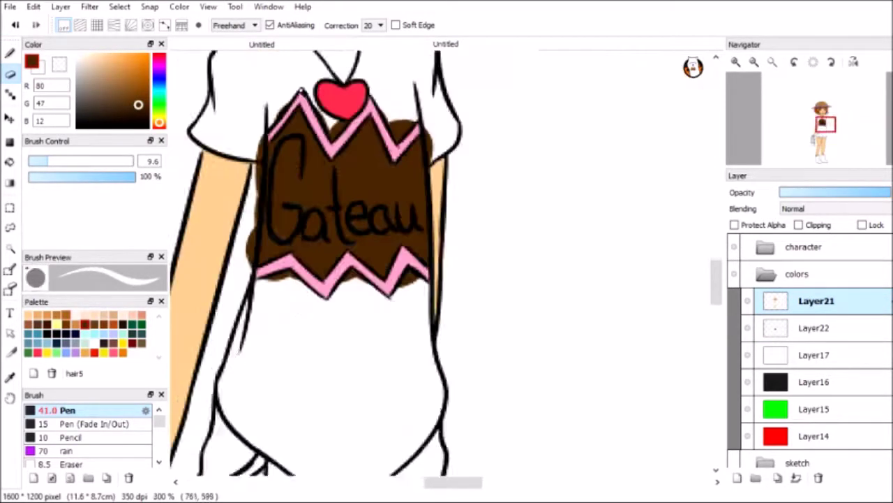
{"action": "scroll", "coordinate": [305, 203], "scroll_direction": "up", "scroll_amount": 4}
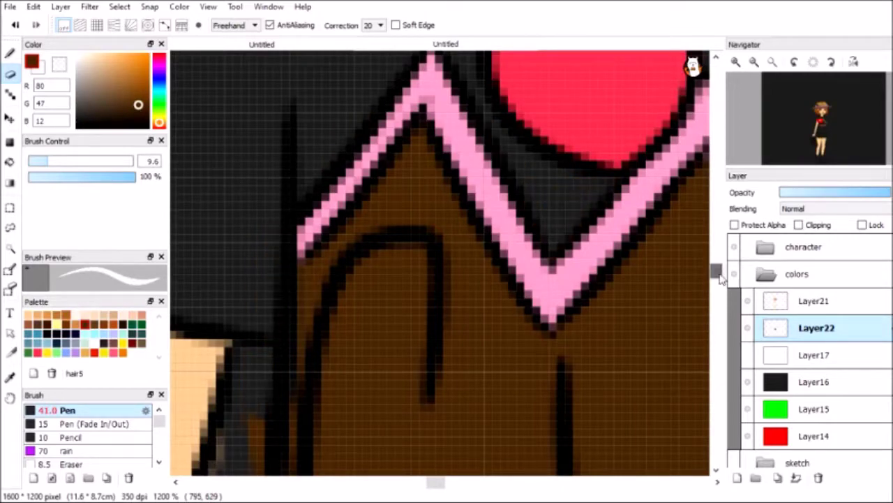
{"action": "scroll", "coordinate": [240, 315], "scroll_direction": "down", "scroll_amount": 5}
{"action": "scroll", "coordinate": [466, 455], "scroll_direction": "up", "scroll_amount": 5}
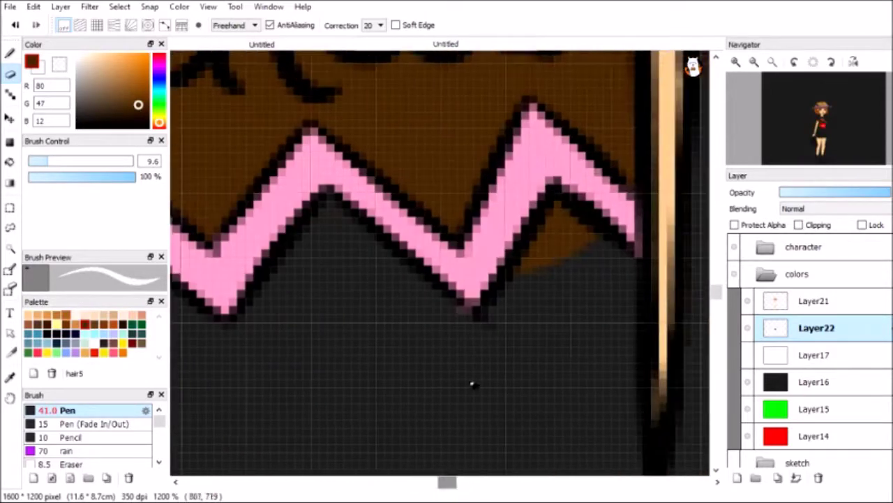
{"action": "scroll", "coordinate": [275, 371], "scroll_direction": "down", "scroll_amount": 4}
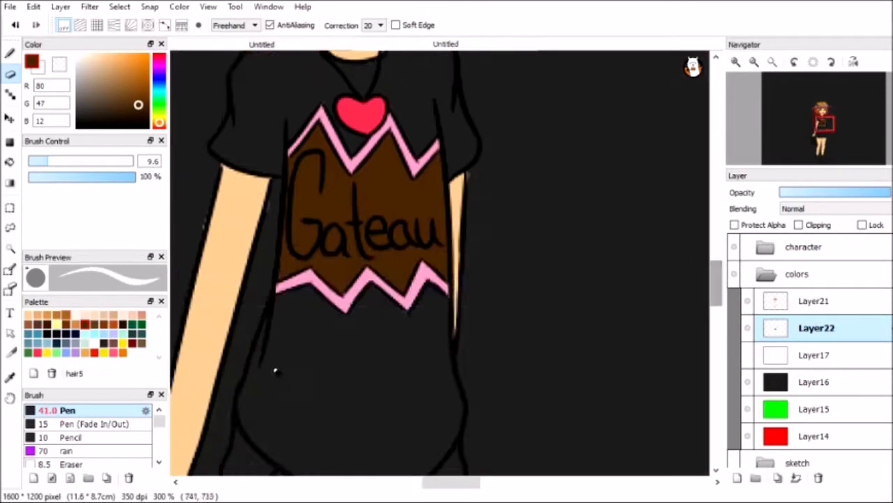
On Layer21, erase the skin color spilling outside the outlines of the arm and the hand holding the bag.
{"action": "scroll", "coordinate": [275, 370], "scroll_direction": "up", "scroll_amount": 4}
{"action": "left_click", "coordinate": [813, 301]}
{"action": "scroll", "coordinate": [381, 204], "scroll_direction": "down", "scroll_amount": 3}
{"action": "scroll", "coordinate": [381, 235], "scroll_direction": "down", "scroll_amount": 3}
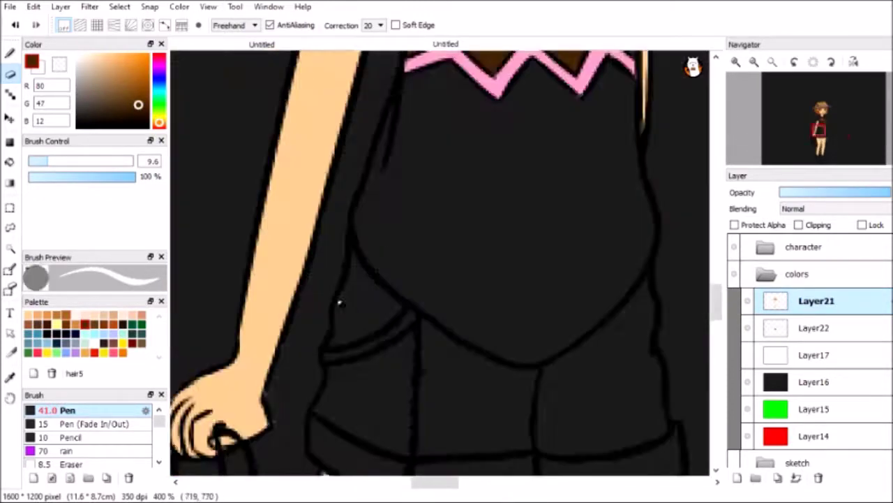
{"action": "scroll", "coordinate": [381, 235], "scroll_direction": "down", "scroll_amount": 2}
{"action": "scroll", "coordinate": [380, 68], "scroll_direction": "up", "scroll_amount": 3}
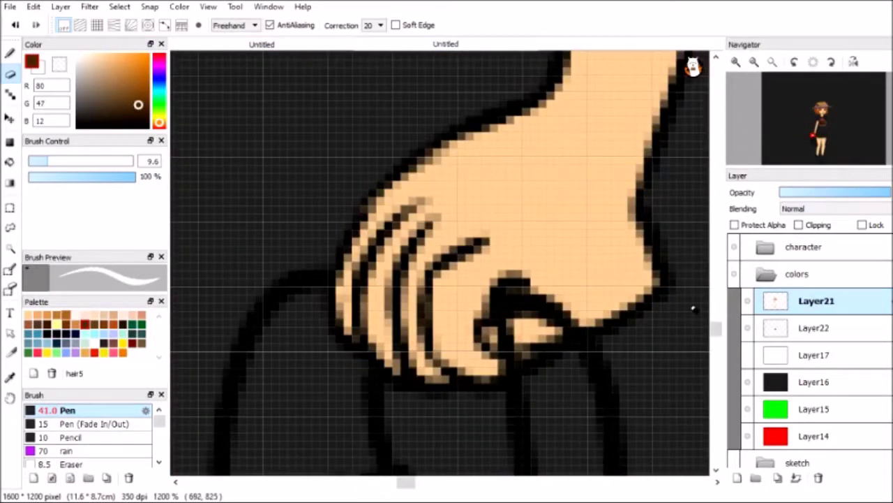
{"action": "left_click_drag", "start_coordinate": [642, 317], "coordinate": [424, 401]}
{"action": "left_click_drag", "start_coordinate": [722, 321], "coordinate": [716, 277]}
{"action": "left_click_drag", "start_coordinate": [418, 193], "coordinate": [564, 255]}
On Layer22, erase the brown left between the sleeve, the arm and the side of the shirt.
{"action": "left_click", "coordinate": [813, 327]}
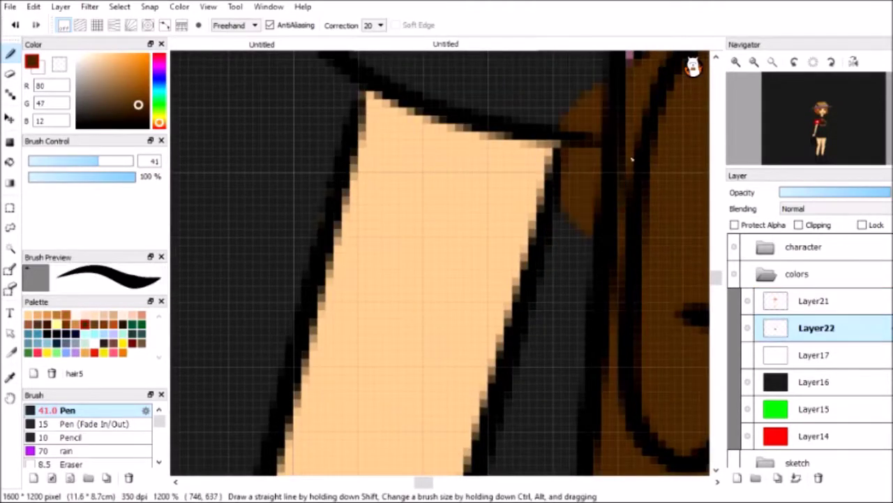
{"action": "scroll", "coordinate": [515, 454], "scroll_direction": "down", "scroll_amount": 3}
{"action": "scroll", "coordinate": [409, 300], "scroll_direction": "down", "scroll_amount": 2}
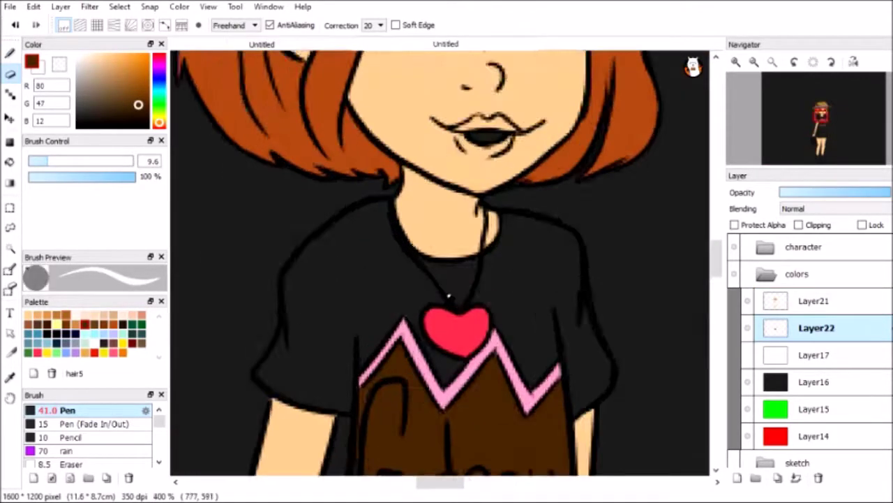
{"action": "scroll", "coordinate": [558, 305], "scroll_direction": "up", "scroll_amount": 3}
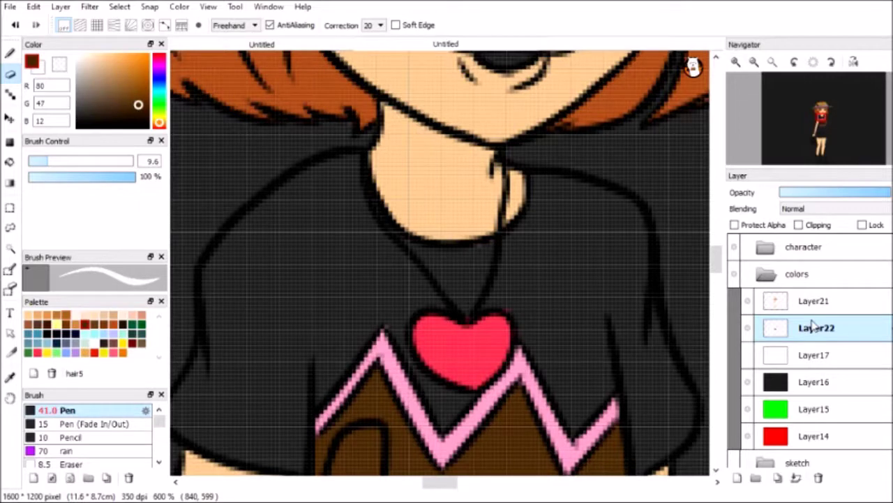
On Layer21, erase the stray skin color around the legs and the ankle cuffs.
{"action": "left_click", "coordinate": [813, 301]}
{"action": "scroll", "coordinate": [528, 344], "scroll_direction": "down", "scroll_amount": 10}
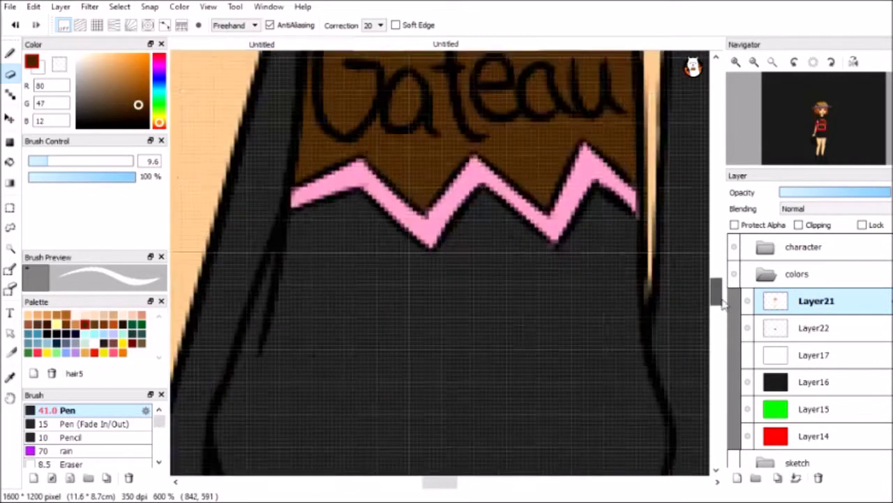
{"action": "scroll", "coordinate": [543, 232], "scroll_direction": "down", "scroll_amount": 3}
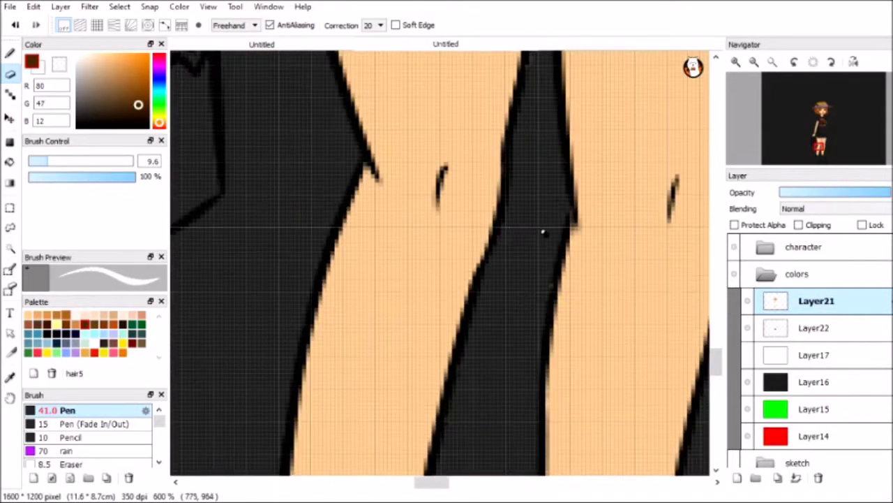
{"action": "scroll", "coordinate": [548, 282], "scroll_direction": "down", "scroll_amount": 5}
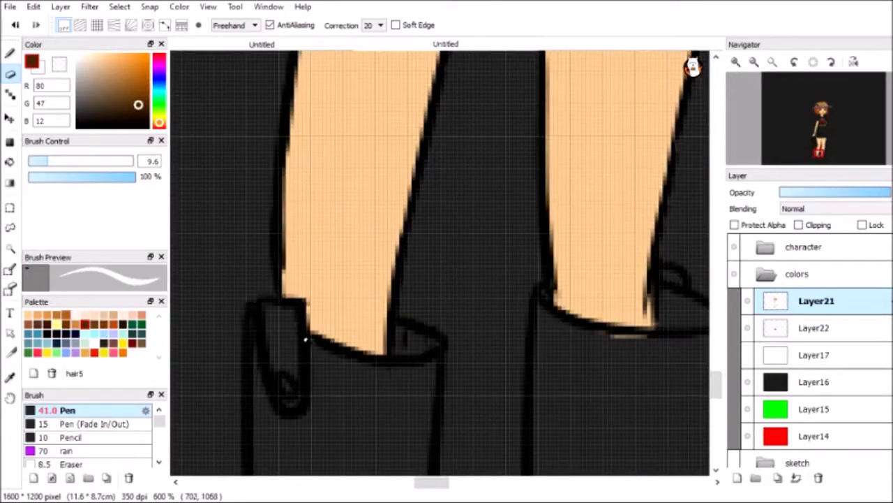
{"action": "scroll", "coordinate": [582, 339], "scroll_direction": "up", "scroll_amount": 6}
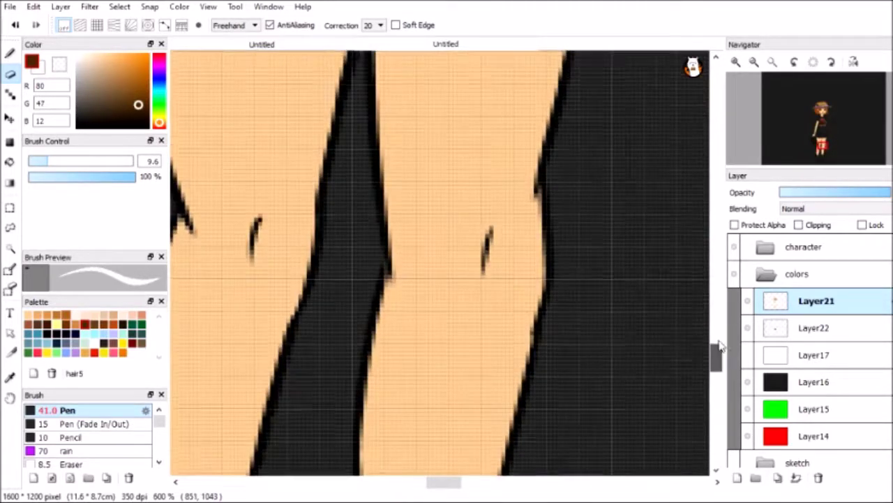
{"action": "scroll", "coordinate": [539, 471], "scroll_direction": "up", "scroll_amount": 10}
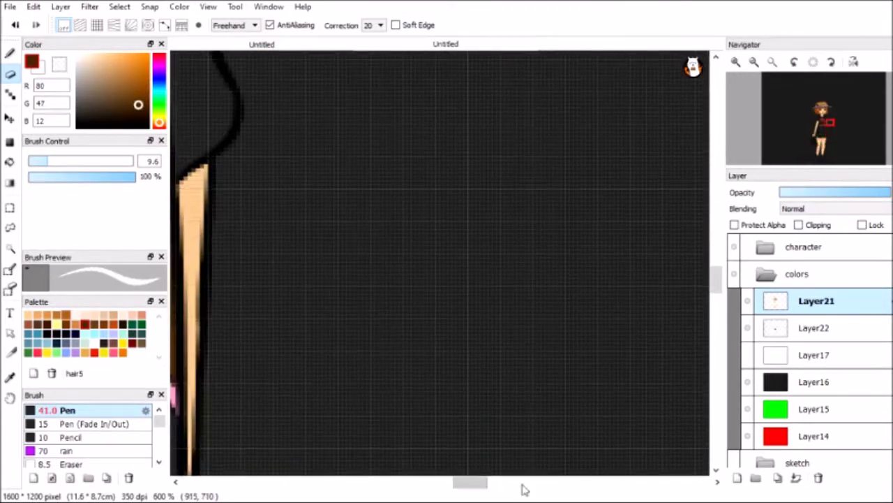
{"action": "key", "text": "ctrl+e"}
{"action": "key", "text": "ctrl+z"}
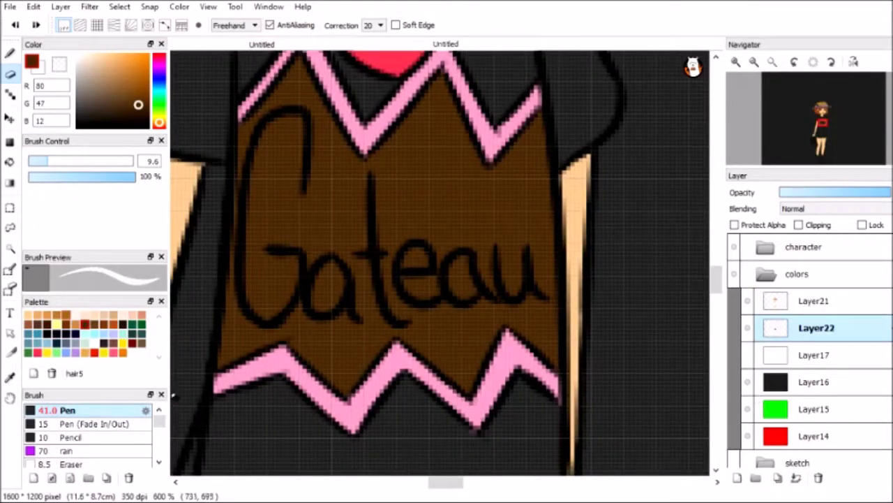
Select the brown Gateau panel, scatter colored sprinkles over it with the sprinkles brush at size 37, and clear the selection.
{"action": "scroll", "coordinate": [159, 424], "scroll_direction": "down", "scroll_amount": 10}
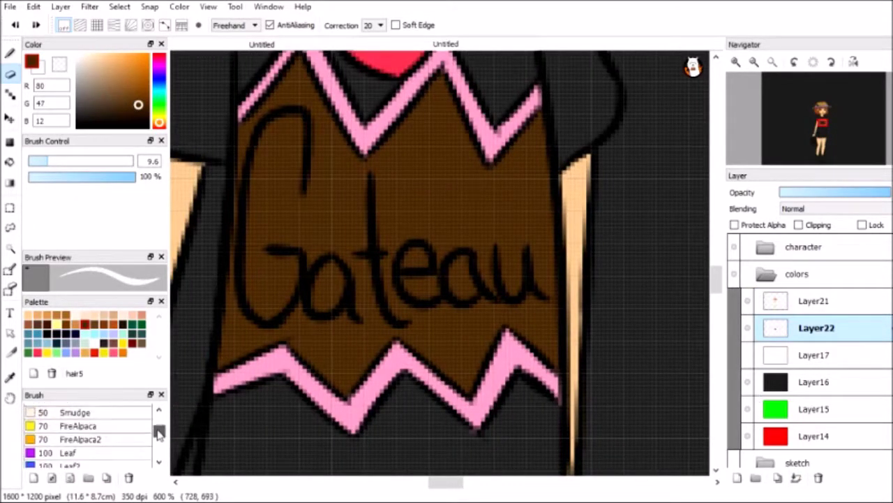
{"action": "left_click", "coordinate": [53, 479]}
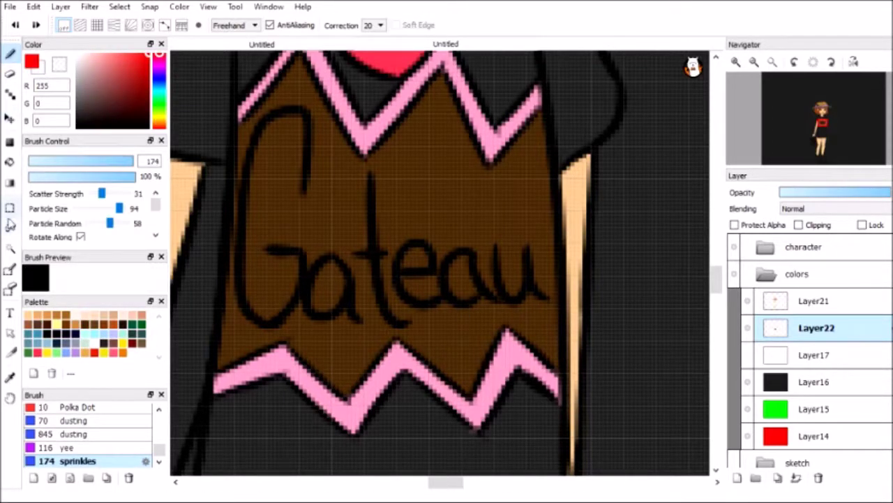
{"action": "key", "text": "w"}
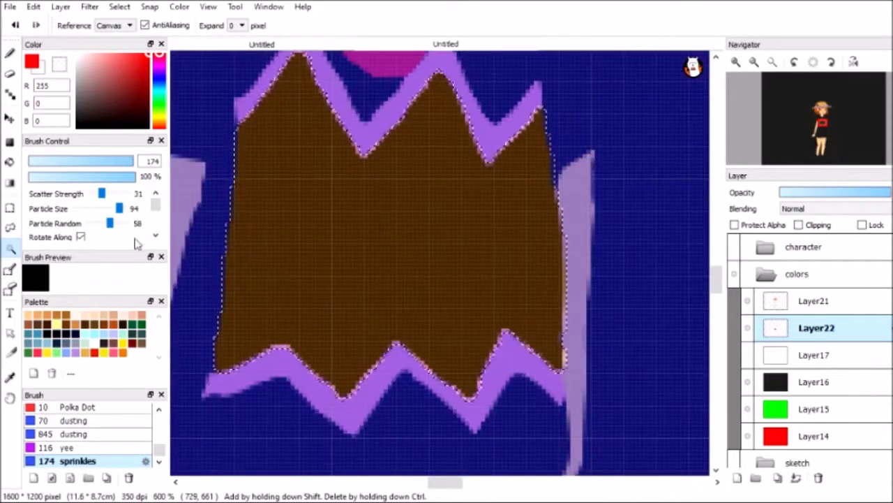
{"action": "scroll", "coordinate": [440, 262], "scroll_direction": "down", "scroll_amount": 2}
{"action": "key", "text": "m"}
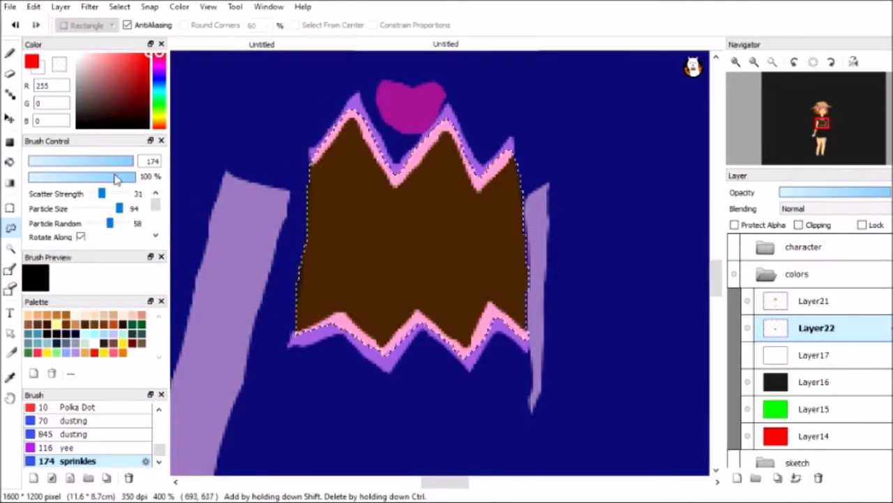
{"action": "key", "text": "b"}
{"action": "mouse_move", "coordinate": [370, 223]}
{"action": "left_mouse_down"}
{"action": "mouse_move", "coordinate": [433, 251]}
{"action": "mouse_move", "coordinate": [517, 167]}
{"action": "mouse_move", "coordinate": [314, 251]}
{"action": "left_mouse_up"}
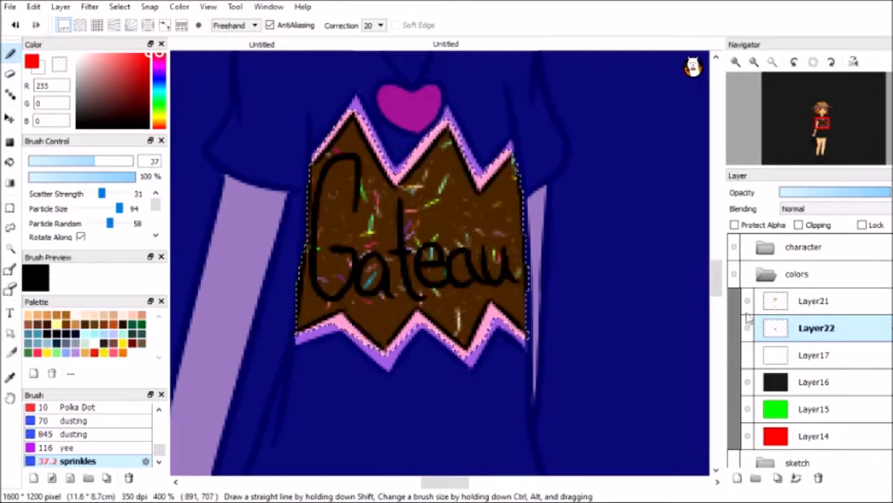
{"action": "key", "text": "m"}
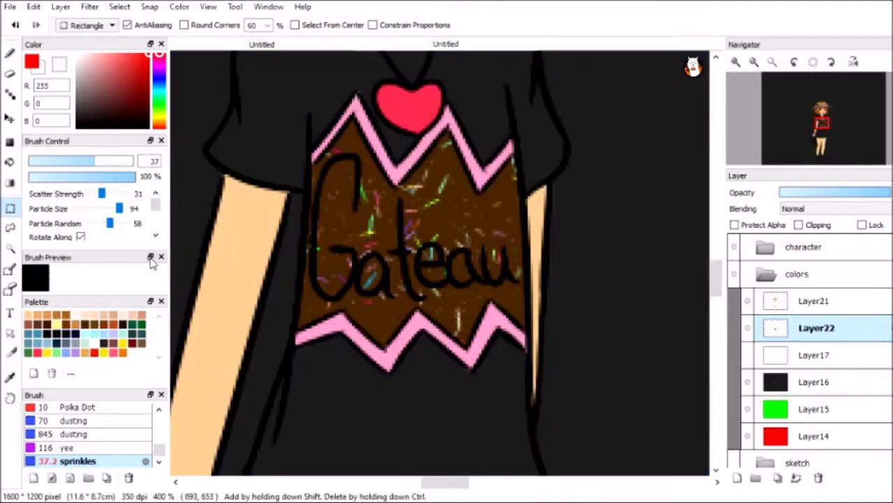
Paint the whole shirt, including the Gateau panel and sleeves, in plain brown hair1 (RGB 80, 47, 12) on Layer22.
{"action": "key", "text": "b"}
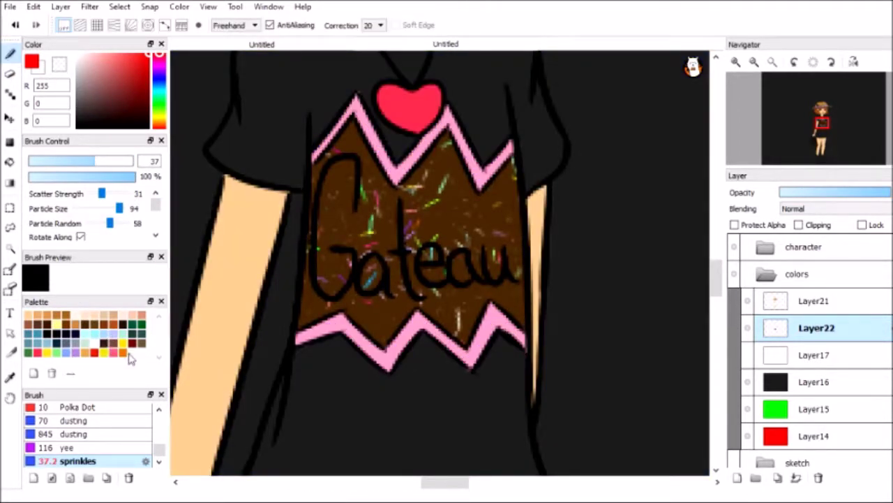
{"action": "left_click", "coordinate": [10, 377]}
{"action": "left_click", "coordinate": [47, 323]}
{"action": "scroll", "coordinate": [454, 223], "scroll_direction": "up", "scroll_amount": 4}
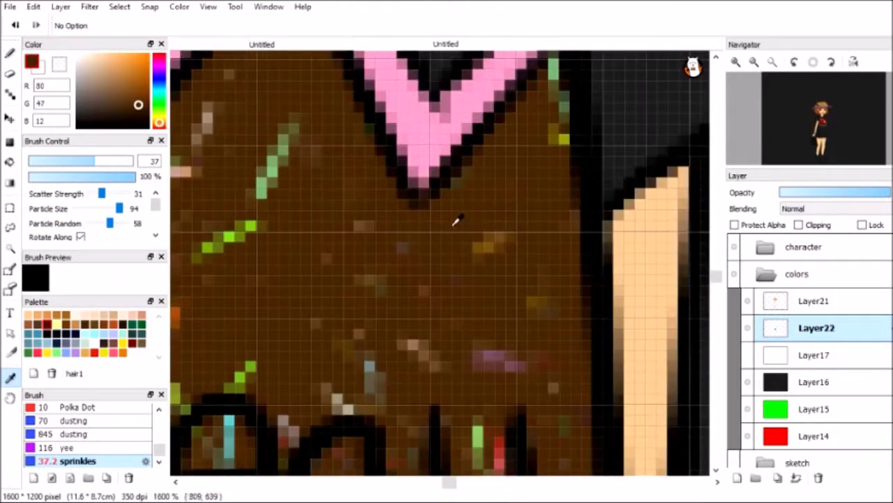
{"action": "scroll", "coordinate": [455, 223], "scroll_direction": "down", "scroll_amount": 3}
{"action": "scroll", "coordinate": [624, 390], "scroll_direction": "down", "scroll_amount": 3}
{"action": "scroll", "coordinate": [720, 296], "scroll_direction": "down", "scroll_amount": 3}
{"action": "key", "text": "b"}
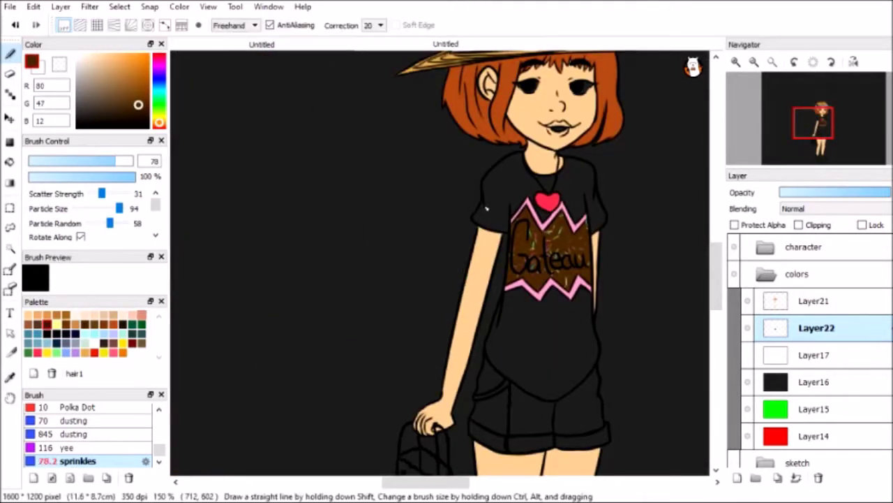
{"action": "mouse_move", "coordinate": [558, 321]}
{"action": "left_mouse_down"}
{"action": "mouse_move", "coordinate": [502, 258]}
{"action": "mouse_move", "coordinate": [599, 328]}
{"action": "mouse_move", "coordinate": [542, 356]}
{"action": "mouse_move", "coordinate": [496, 188]}
{"action": "mouse_move", "coordinate": [597, 213]}
{"action": "left_mouse_up"}
Erase the brown spilling outside the shirt's neckline, shoulder and the sleeve over the far arm.
{"action": "key", "text": "e"}
{"action": "scroll", "coordinate": [525, 146], "scroll_direction": "up", "scroll_amount": 4}
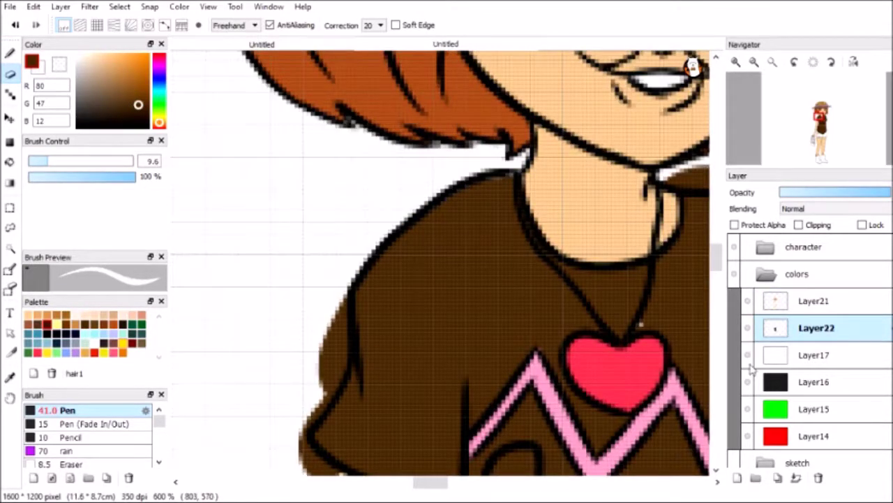
{"action": "key", "text": "b"}
{"action": "key", "text": "e"}
{"action": "scroll", "coordinate": [586, 318], "scroll_direction": "down", "scroll_amount": 10}
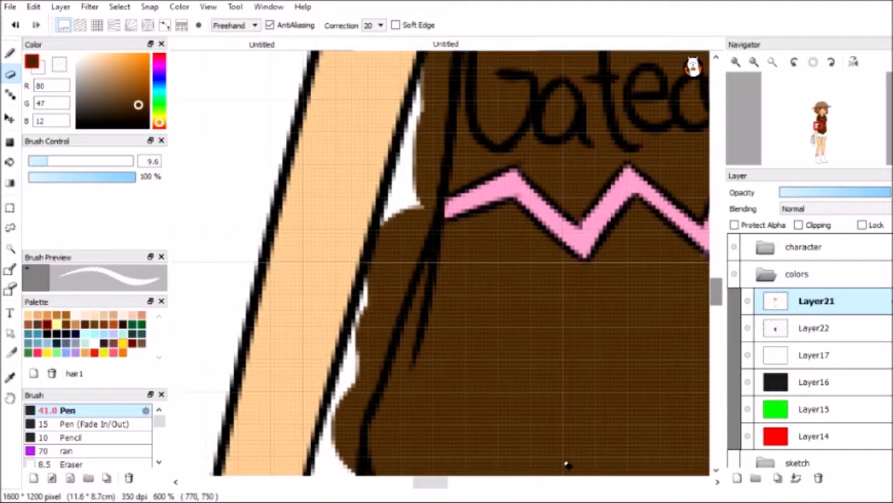
{"action": "left_click", "coordinate": [541, 269], "text": "ctrl"}
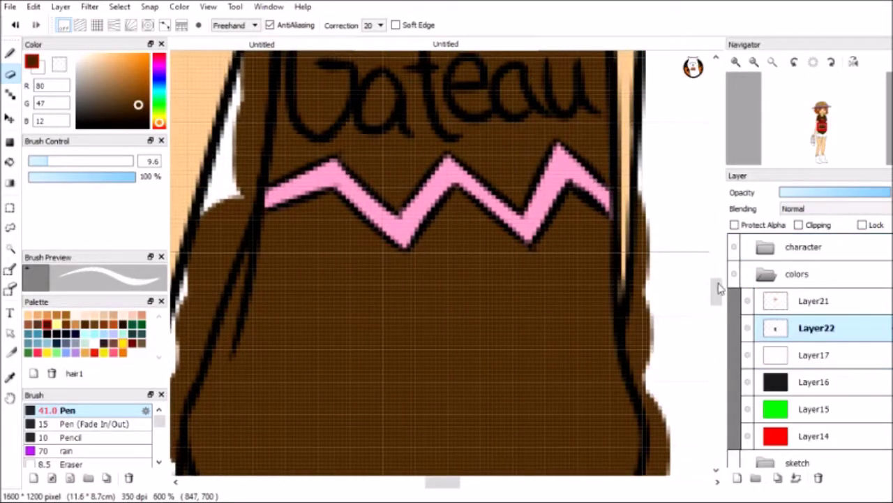
{"action": "scroll", "coordinate": [552, 230], "scroll_direction": "up", "scroll_amount": 5}
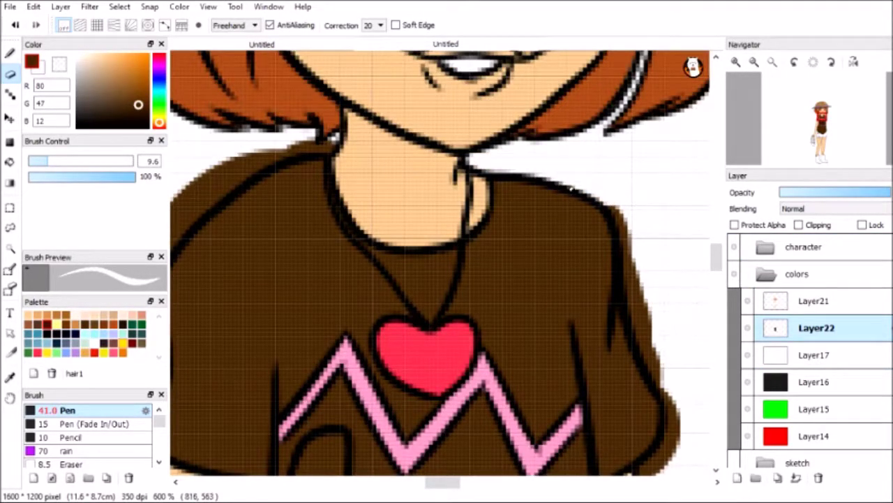
{"action": "scroll", "coordinate": [670, 412], "scroll_direction": "down", "scroll_amount": 5}
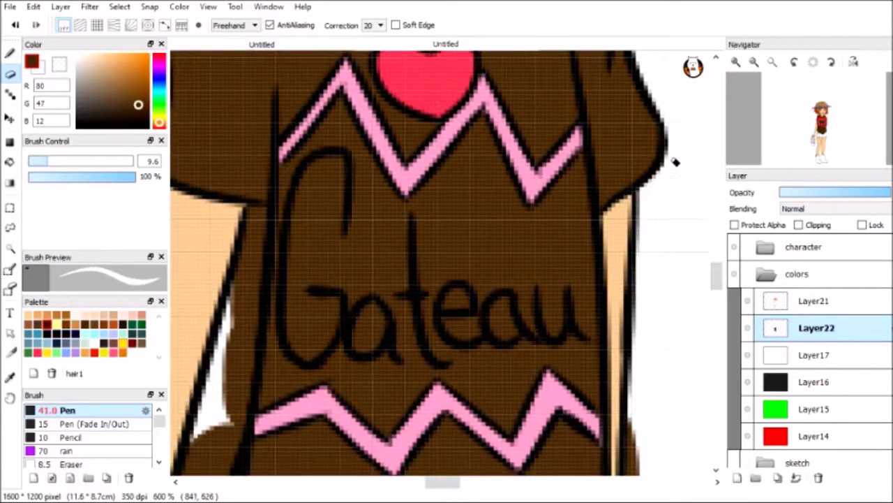
Erase the brown spilling below the shirt's curved hem onto the shorts.
{"action": "scroll", "coordinate": [625, 213], "scroll_direction": "down", "scroll_amount": 4}
{"action": "scroll", "coordinate": [645, 189], "scroll_direction": "down", "scroll_amount": 4}
{"action": "scroll", "coordinate": [721, 288], "scroll_direction": "down", "scroll_amount": 2}
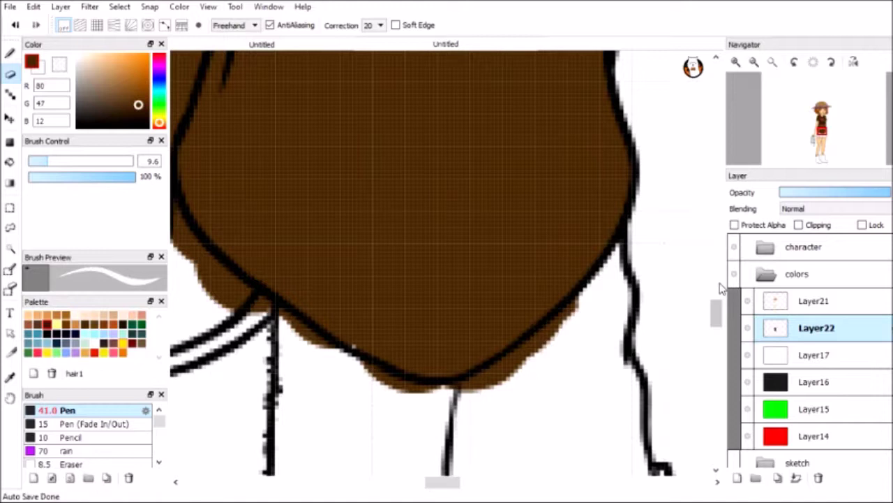
{"action": "mouse_move", "coordinate": [475, 373]}
{"action": "left_mouse_down"}
{"action": "mouse_move", "coordinate": [531, 353]}
{"action": "mouse_move", "coordinate": [444, 411]}
{"action": "mouse_move", "coordinate": [267, 301]}
{"action": "mouse_move", "coordinate": [364, 374]}
{"action": "left_mouse_up"}
Erase the brown spilling past the shirt's side beside the bag arm and around that arm's sleeve.
{"action": "scroll", "coordinate": [364, 374], "scroll_direction": "left", "scroll_amount": 5}
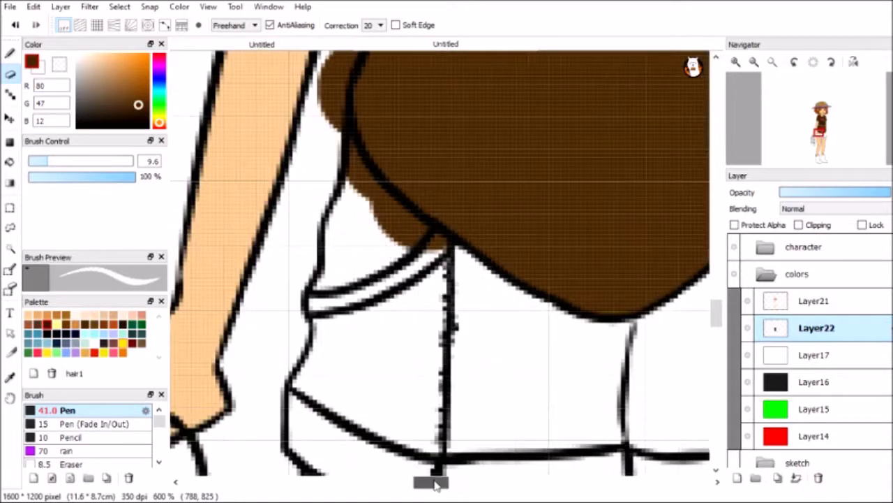
{"action": "scroll", "coordinate": [364, 374], "scroll_direction": "up", "scroll_amount": 5}
{"action": "left_click_drag", "start_coordinate": [460, 116], "coordinate": [384, 342]}
{"action": "scroll", "coordinate": [384, 342], "scroll_direction": "up", "scroll_amount": 5}
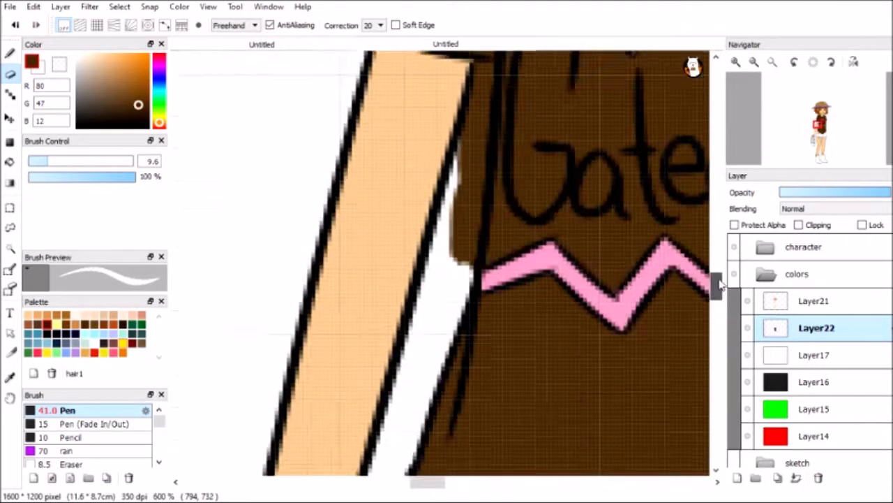
{"action": "scroll", "coordinate": [565, 232], "scroll_direction": "up", "scroll_amount": 1}
{"action": "mouse_move", "coordinate": [376, 66]}
{"action": "left_mouse_down"}
{"action": "mouse_move", "coordinate": [363, 192]}
{"action": "mouse_move", "coordinate": [339, 244]}
{"action": "mouse_move", "coordinate": [375, 123]}
{"action": "left_mouse_up"}
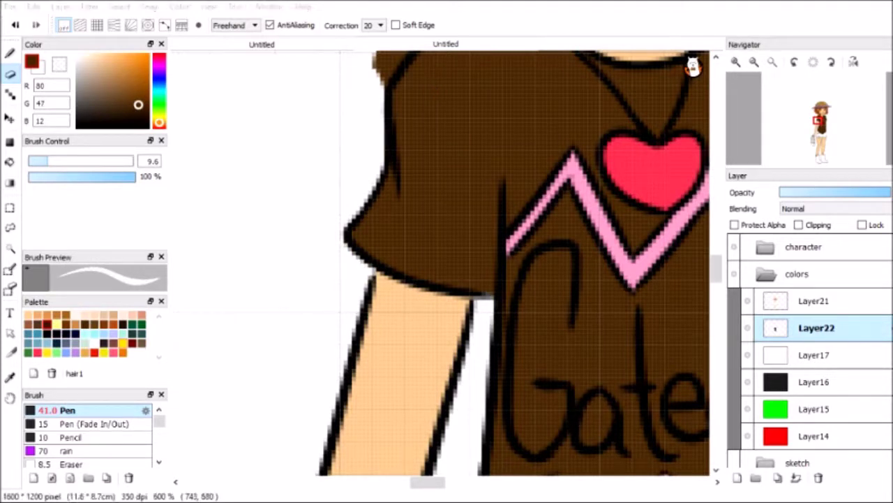
Erase the last brown spill along the shoulder above the bag arm.
{"action": "scroll", "coordinate": [510, 266], "scroll_direction": "down", "scroll_amount": 3}
{"action": "scroll", "coordinate": [509, 266], "scroll_direction": "up", "scroll_amount": 3}
{"action": "mouse_move", "coordinate": [408, 308]}
{"action": "left_mouse_down"}
{"action": "mouse_move", "coordinate": [404, 272]}
{"action": "mouse_move", "coordinate": [499, 194]}
{"action": "mouse_move", "coordinate": [586, 168]}
{"action": "left_mouse_up"}
{"action": "scroll", "coordinate": [464, 202], "scroll_direction": "down", "scroll_amount": 3}
{"action": "scroll", "coordinate": [508, 269], "scroll_direction": "up", "scroll_amount": 2}
Draw a small black circumflex over the first "a" of the shirt lettering on Layer5, and reselect Layer22.
{"action": "left_click", "coordinate": [803, 246]}
{"action": "left_click", "coordinate": [814, 382]}
{"action": "left_click", "coordinate": [10, 53]}
{"action": "left_click", "coordinate": [47, 333]}
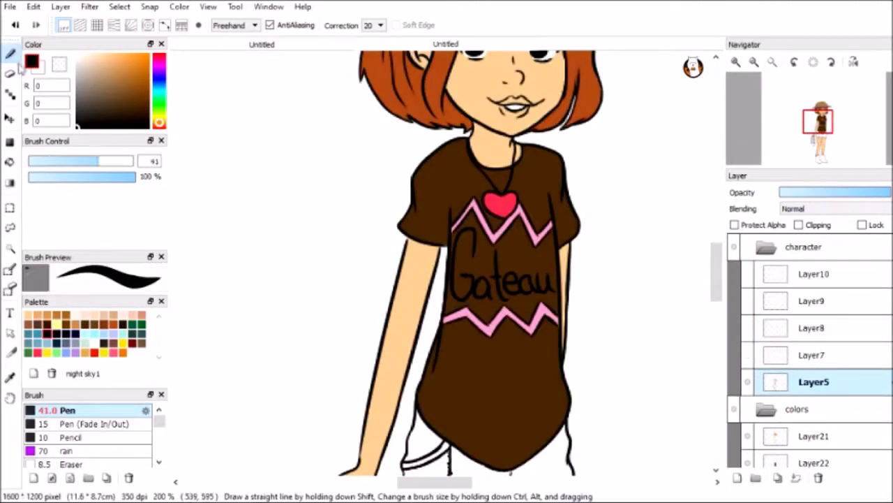
{"action": "scroll", "coordinate": [508, 269], "scroll_direction": "up", "scroll_amount": 2}
{"action": "left_click_drag", "start_coordinate": [420, 287], "coordinate": [460, 283]}
{"action": "left_click", "coordinate": [766, 247]}
{"action": "left_click", "coordinate": [803, 354]}
{"action": "left_click", "coordinate": [814, 327]}
{"action": "scroll", "coordinate": [458, 223], "scroll_direction": "down", "scroll_amount": 4}
{"action": "left_click", "coordinate": [11, 227]}
{"action": "scroll", "coordinate": [396, 105], "scroll_direction": "up", "scroll_amount": 1}
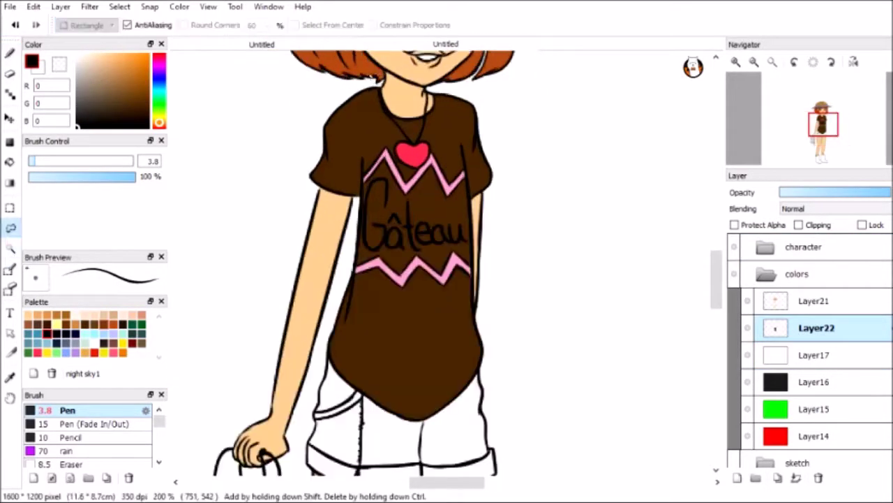
{"action": "scroll", "coordinate": [396, 104], "scroll_direction": "up", "scroll_amount": 3}
{"action": "scroll", "coordinate": [396, 104], "scroll_direction": "down", "scroll_amount": 4}
{"action": "scroll", "coordinate": [433, 132], "scroll_direction": "up", "scroll_amount": 2}
{"action": "left_click_drag", "start_coordinate": [460, 128], "coordinate": [624, 183]}
{"action": "scroll", "coordinate": [447, 181], "scroll_direction": "down", "scroll_amount": 5}
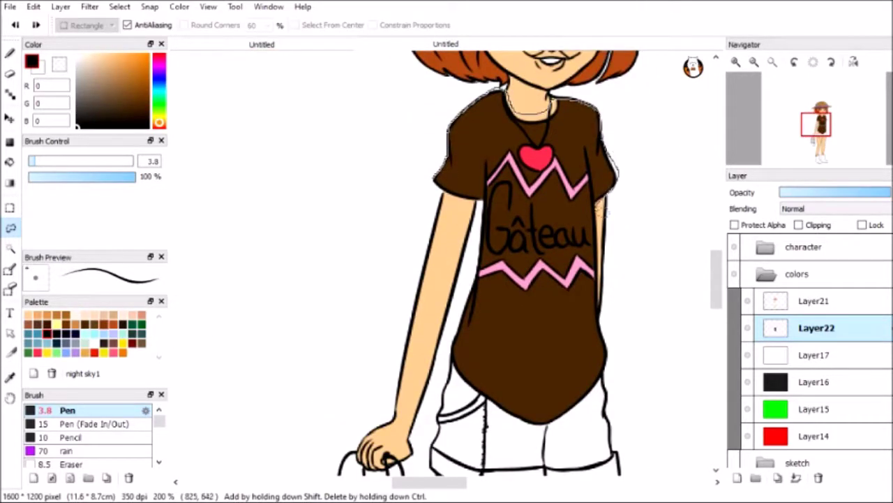
{"action": "mouse_move", "coordinate": [611, 340]}
{"action": "left_mouse_down"}
{"action": "mouse_move", "coordinate": [533, 427]}
{"action": "mouse_move", "coordinate": [478, 396]}
{"action": "left_mouse_up"}
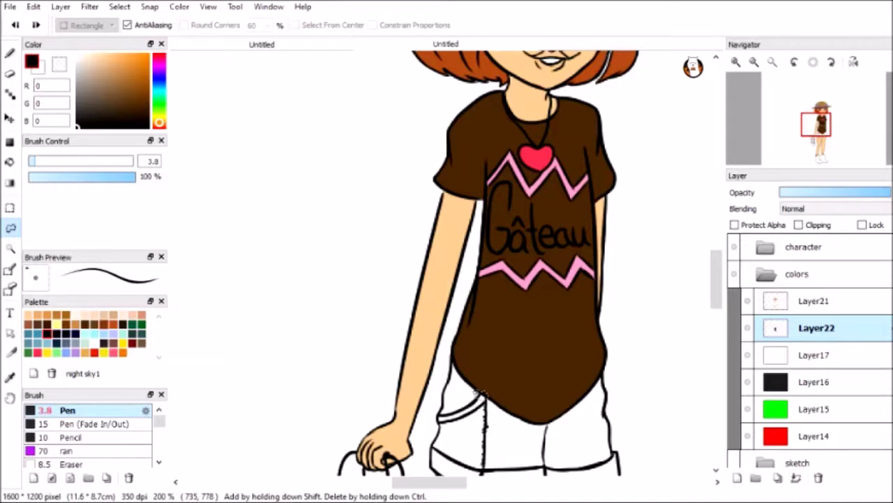
{"action": "left_click_drag", "start_coordinate": [492, 220], "coordinate": [454, 381]}
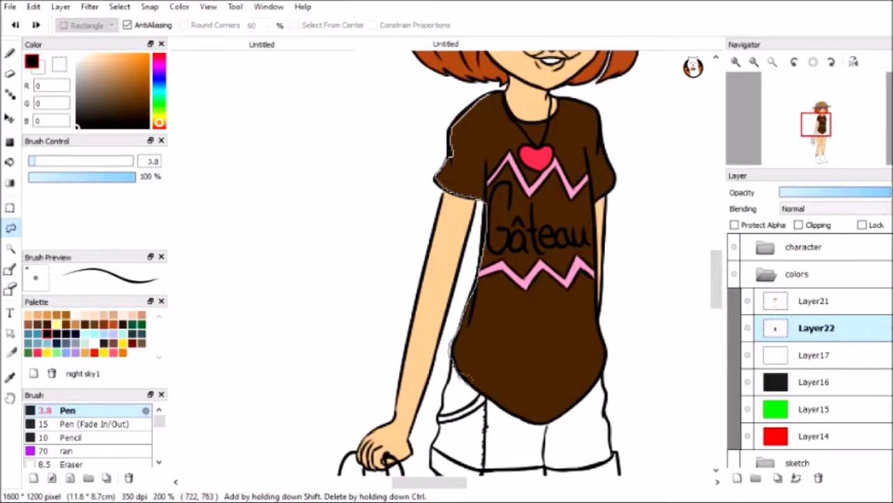
Trace the shirt's bag-arm sleeve, side and curved hem with the selection pen at size 3.8.
{"action": "key", "text": "b"}
{"action": "scroll", "coordinate": [493, 90], "scroll_direction": "up", "scroll_amount": 3}
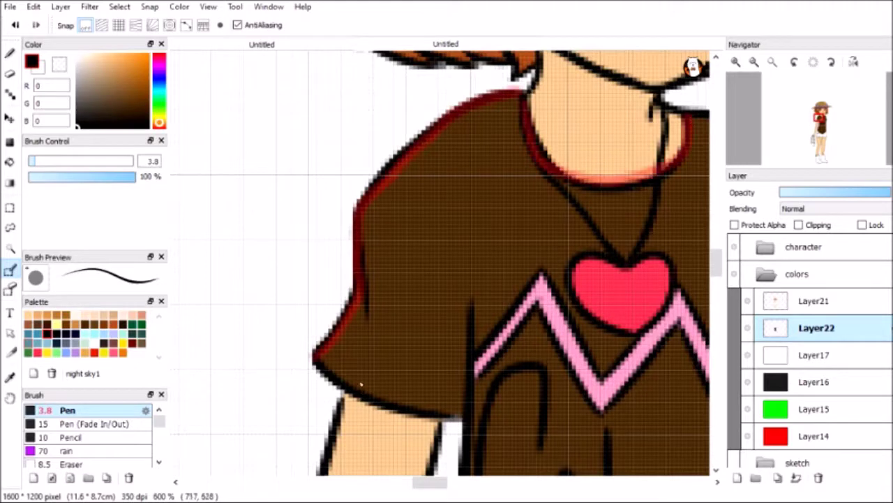
{"action": "left_click_drag", "start_coordinate": [715, 264], "coordinate": [716, 278]}
{"action": "mouse_move", "coordinate": [462, 152]}
{"action": "left_mouse_down"}
{"action": "mouse_move", "coordinate": [459, 329]}
{"action": "mouse_move", "coordinate": [427, 427]}
{"action": "left_mouse_up"}
{"action": "left_click_drag", "start_coordinate": [715, 279], "coordinate": [715, 300]}
{"action": "left_click_drag", "start_coordinate": [419, 189], "coordinate": [429, 360]}
{"action": "left_click_drag", "start_coordinate": [716, 302], "coordinate": [716, 316]}
{"action": "mouse_move", "coordinate": [474, 188]}
{"action": "left_mouse_down"}
{"action": "mouse_move", "coordinate": [673, 252]}
{"action": "mouse_move", "coordinate": [698, 241]}
{"action": "left_mouse_up"}
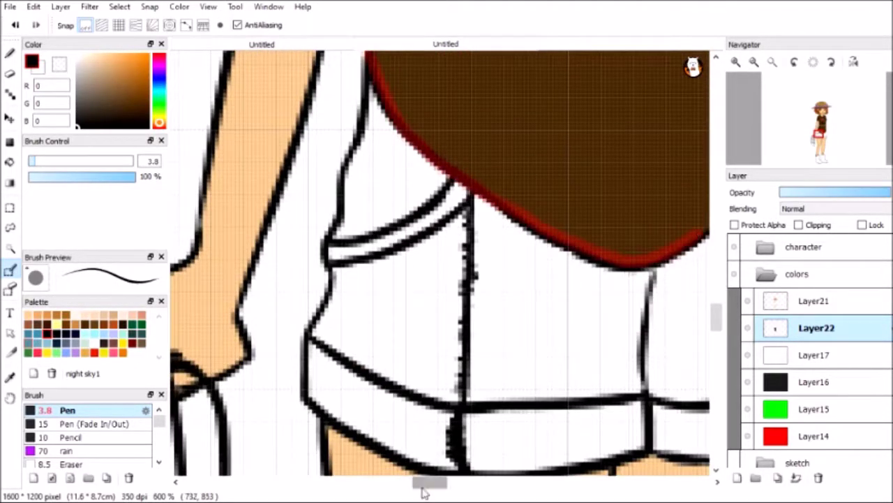
Trace the shirt's far side, sleeve and shoulder with the selection pen to close the outline.
{"action": "scroll", "coordinate": [591, 247], "scroll_direction": "up", "scroll_amount": 6}
{"action": "scroll", "coordinate": [590, 247], "scroll_direction": "up", "scroll_amount": 5}
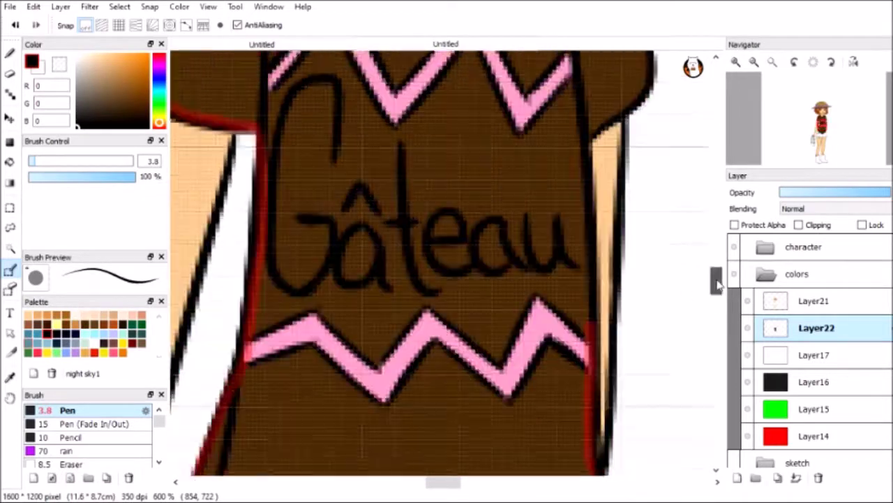
{"action": "scroll", "coordinate": [531, 203], "scroll_direction": "up", "scroll_amount": 5}
{"action": "mouse_move", "coordinate": [487, 156]}
{"action": "left_mouse_down"}
{"action": "mouse_move", "coordinate": [590, 195]}
{"action": "mouse_move", "coordinate": [622, 306]}
{"action": "mouse_move", "coordinate": [599, 209]}
{"action": "mouse_move", "coordinate": [605, 219]}
{"action": "mouse_move", "coordinate": [617, 299]}
{"action": "left_mouse_up"}
{"action": "key", "text": "ctrl+z"}
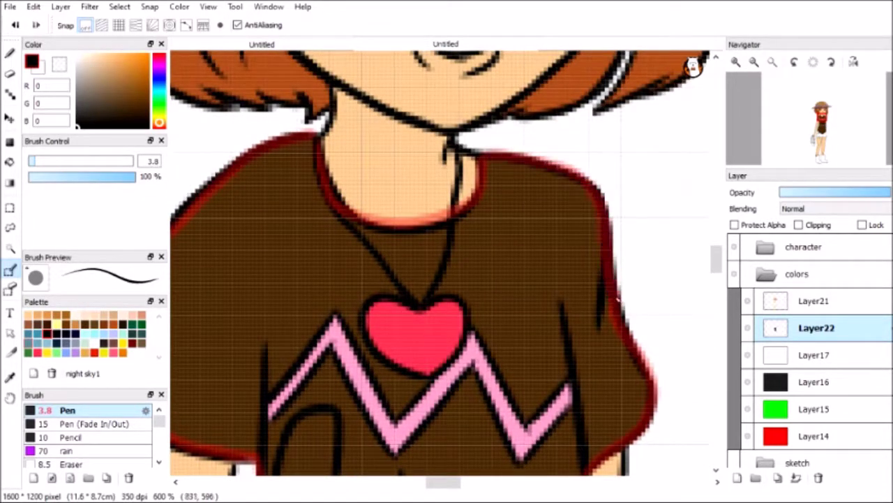
{"action": "left_click", "coordinate": [10, 290]}
{"action": "left_click", "coordinate": [10, 271]}
Fill in the traced shirt outline with the selection pen at size 21 to select the whole shirt.
{"action": "key", "text": "ctrl+minus"}
{"action": "left_click_drag", "start_coordinate": [68, 167], "coordinate": [74, 161]}
{"action": "mouse_move", "coordinate": [328, 335]}
{"action": "left_mouse_down"}
{"action": "mouse_move", "coordinate": [300, 391]}
{"action": "mouse_move", "coordinate": [230, 377]}
{"action": "mouse_move", "coordinate": [332, 217]}
{"action": "mouse_move", "coordinate": [388, 370]}
{"action": "mouse_move", "coordinate": [314, 272]}
{"action": "mouse_move", "coordinate": [473, 255]}
{"action": "mouse_move", "coordinate": [505, 241]}
{"action": "mouse_move", "coordinate": [491, 263]}
{"action": "mouse_move", "coordinate": [535, 393]}
{"action": "mouse_move", "coordinate": [433, 412]}
{"action": "left_mouse_up"}
{"action": "left_click_drag", "start_coordinate": [715, 258], "coordinate": [729, 290]}
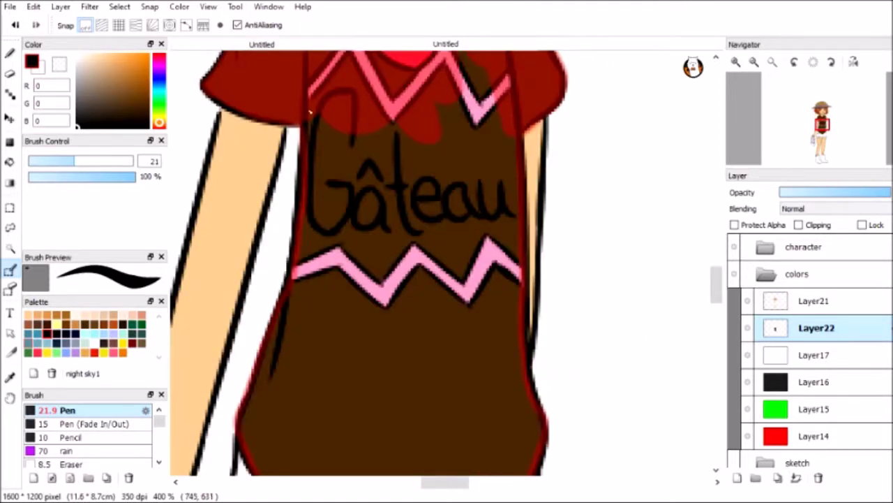
{"action": "mouse_move", "coordinate": [310, 111]}
{"action": "left_mouse_down"}
{"action": "mouse_move", "coordinate": [309, 240]}
{"action": "mouse_move", "coordinate": [253, 425]}
{"action": "left_mouse_up"}
{"action": "mouse_move", "coordinate": [342, 139]}
{"action": "left_mouse_down"}
{"action": "mouse_move", "coordinate": [419, 293]}
{"action": "mouse_move", "coordinate": [468, 91]}
{"action": "left_mouse_up"}
{"action": "scroll", "coordinate": [468, 209], "scroll_direction": "up", "scroll_amount": 3}
{"action": "mouse_move", "coordinate": [489, 153]}
{"action": "left_mouse_down"}
{"action": "mouse_move", "coordinate": [481, 324]}
{"action": "mouse_move", "coordinate": [351, 365]}
{"action": "mouse_move", "coordinate": [307, 419]}
{"action": "left_mouse_up"}
{"action": "left_click_drag", "start_coordinate": [715, 279], "coordinate": [715, 300]}
{"action": "mouse_move", "coordinate": [335, 349]}
{"action": "left_mouse_down"}
{"action": "mouse_move", "coordinate": [465, 375]}
{"action": "mouse_move", "coordinate": [491, 286]}
{"action": "mouse_move", "coordinate": [256, 265]}
{"action": "left_mouse_up"}
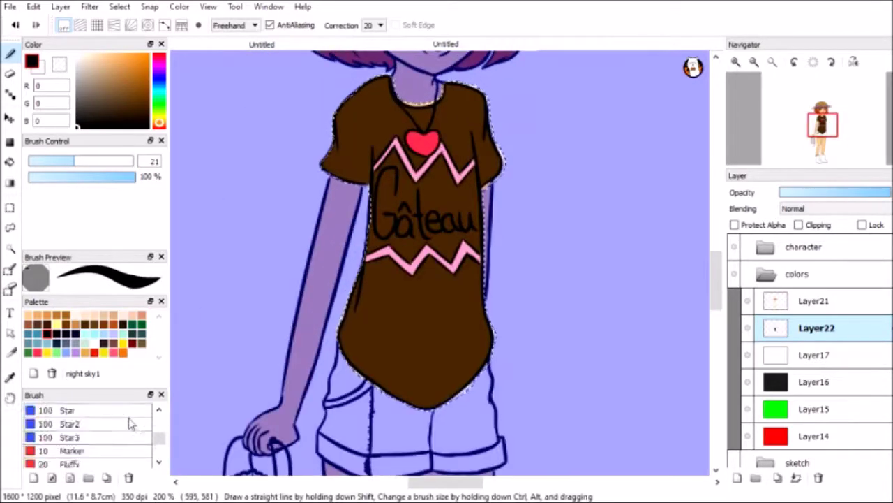
Scatter multicolored sprinkles over the selected shirt with the sprinkles brush at size 134, and clear the selection.
{"action": "scroll", "coordinate": [131, 419], "scroll_direction": "down", "scroll_amount": 3}
{"action": "left_click", "coordinate": [77, 461]}
{"action": "left_click_drag", "start_coordinate": [119, 161], "coordinate": [89, 161]}
{"action": "left_click", "coordinate": [159, 57]}
{"action": "key", "text": "ctrl+d"}
{"action": "scroll", "coordinate": [335, 129], "scroll_direction": "up", "scroll_amount": 2}
{"action": "left_click_drag", "start_coordinate": [439, 263], "coordinate": [489, 263]}
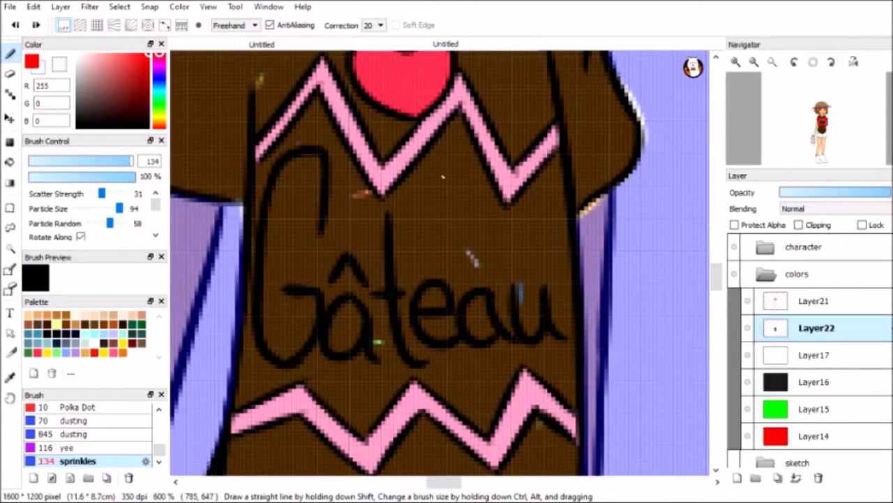
{"action": "scroll", "coordinate": [439, 263], "scroll_direction": "down", "scroll_amount": 2}
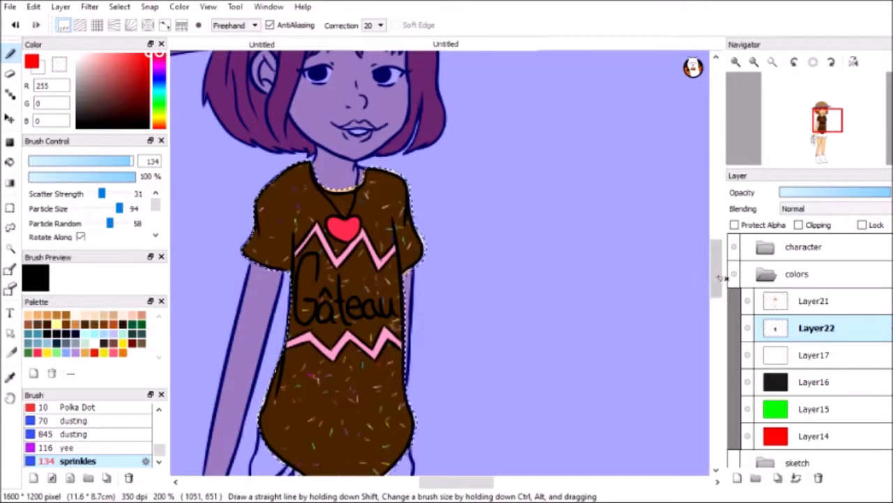
{"action": "scroll", "coordinate": [294, 174], "scroll_direction": "up", "scroll_amount": 1}
{"action": "key", "text": "m"}
{"action": "scroll", "coordinate": [440, 265], "scroll_direction": "down", "scroll_amount": 1}
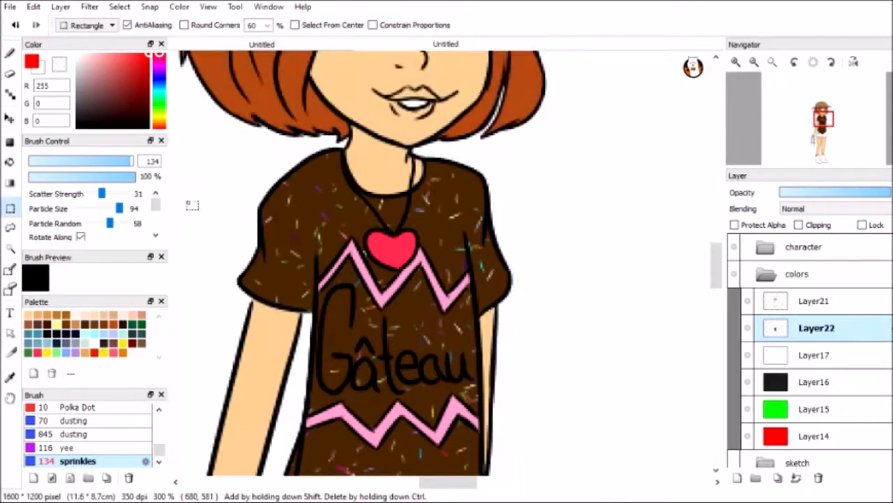
Add a new layer and paint the shorts navy blue (14, 15, 114) with the Pen at size 21.
{"action": "scroll", "coordinate": [440, 265], "scroll_direction": "up", "scroll_amount": 1}
{"action": "scroll", "coordinate": [440, 265], "scroll_direction": "down", "scroll_amount": 1}
{"action": "key", "text": "e"}
{"action": "scroll", "coordinate": [499, 120], "scroll_direction": "up", "scroll_amount": 1}
{"action": "mouse_move", "coordinate": [719, 272]}
{"action": "left_mouse_down"}
{"action": "mouse_move", "coordinate": [719, 287]}
{"action": "mouse_move", "coordinate": [717, 244]}
{"action": "mouse_move", "coordinate": [717, 307]}
{"action": "left_mouse_up"}
{"action": "left_click", "coordinate": [737, 478]}
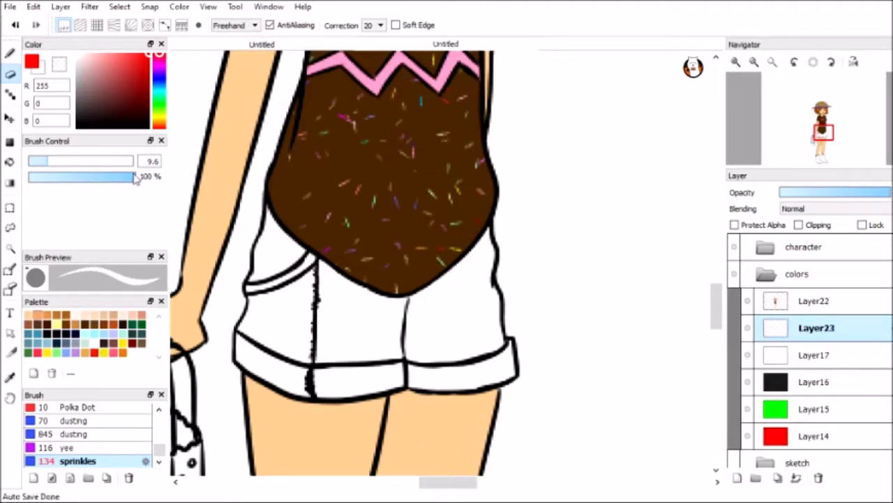
{"action": "left_click", "coordinate": [160, 79]}
{"action": "left_click_drag", "start_coordinate": [138, 113], "coordinate": [140, 95]}
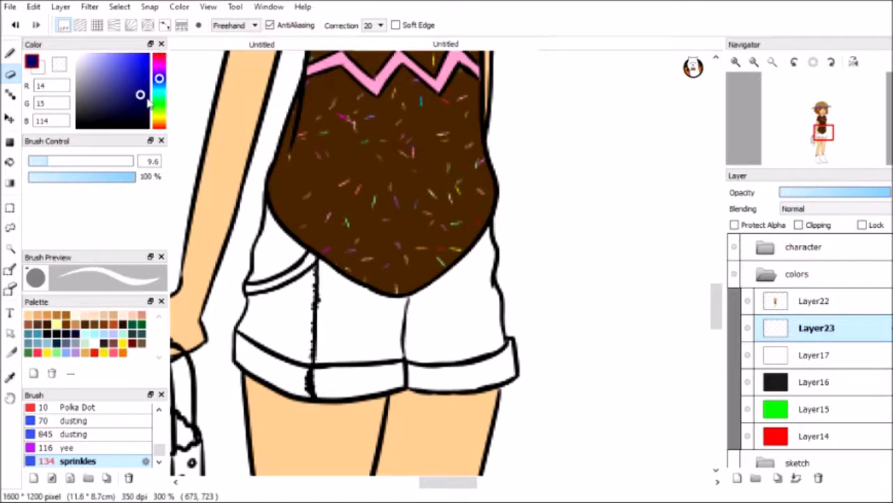
{"action": "key", "text": "b"}
{"action": "left_click_drag", "start_coordinate": [242, 341], "coordinate": [128, 312]}
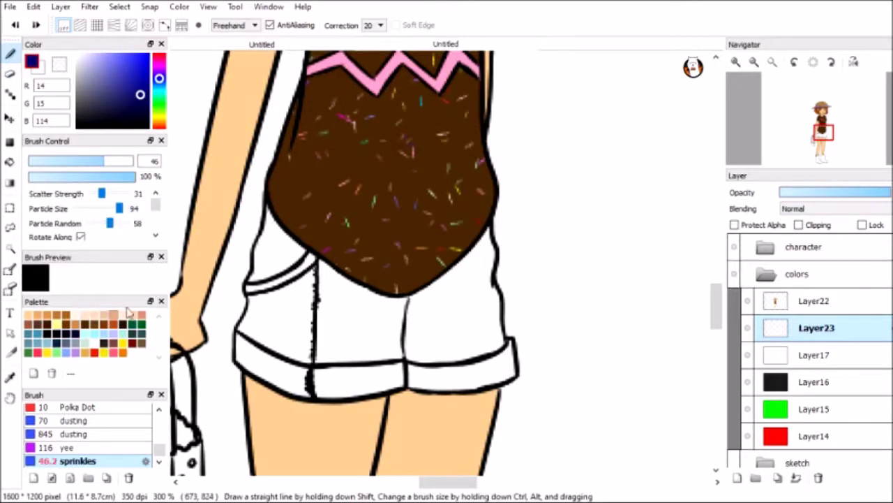
{"action": "scroll", "coordinate": [142, 421], "scroll_direction": "up", "scroll_amount": 5}
{"action": "left_click", "coordinate": [67, 410]}
{"action": "mouse_move", "coordinate": [260, 209]}
{"action": "left_mouse_down"}
{"action": "mouse_move", "coordinate": [246, 300]}
{"action": "mouse_move", "coordinate": [513, 369]}
{"action": "mouse_move", "coordinate": [303, 259]}
{"action": "mouse_move", "coordinate": [391, 349]}
{"action": "mouse_move", "coordinate": [456, 291]}
{"action": "left_mouse_up"}
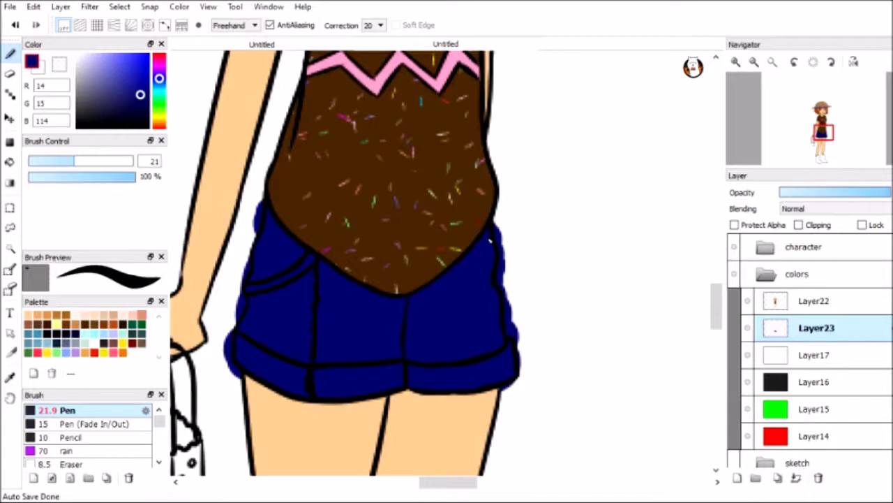
Erase the navy spilling outside both sides and the cuffs of the shorts.
{"action": "key", "text": "e"}
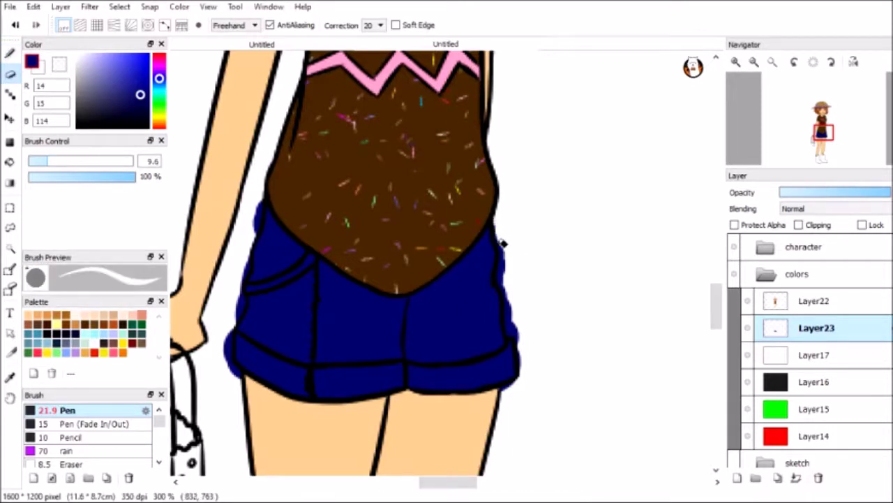
{"action": "left_click_drag", "start_coordinate": [504, 265], "coordinate": [514, 326]}
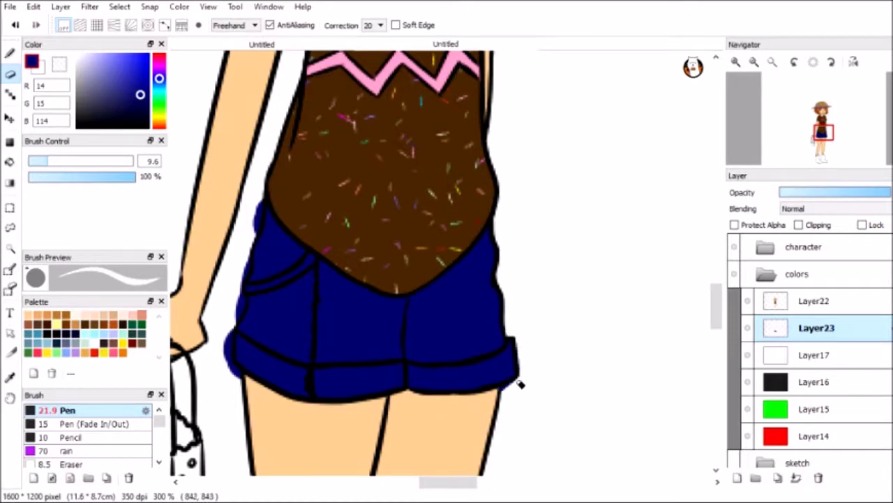
{"action": "left_click_drag", "start_coordinate": [254, 199], "coordinate": [260, 234]}
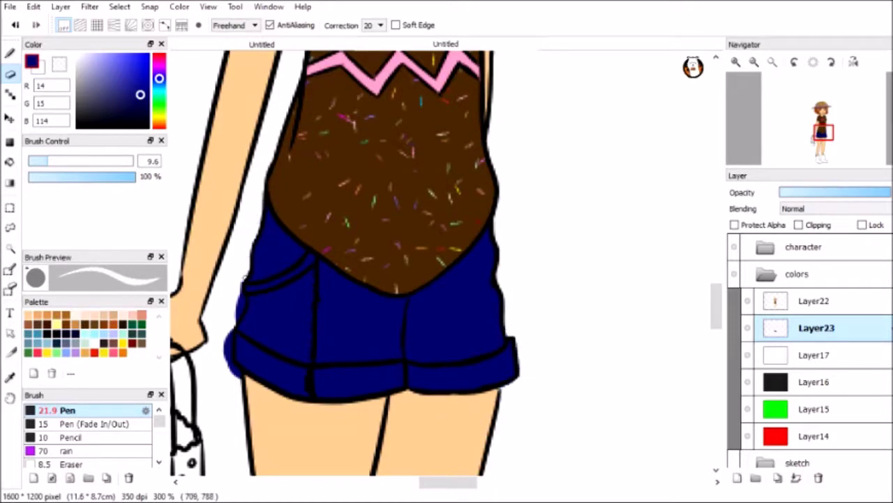
{"action": "left_click_drag", "start_coordinate": [240, 300], "coordinate": [234, 380]}
Paint both boots gold with the Pen.
{"action": "scroll", "coordinate": [233, 381], "scroll_direction": "down", "scroll_amount": 10}
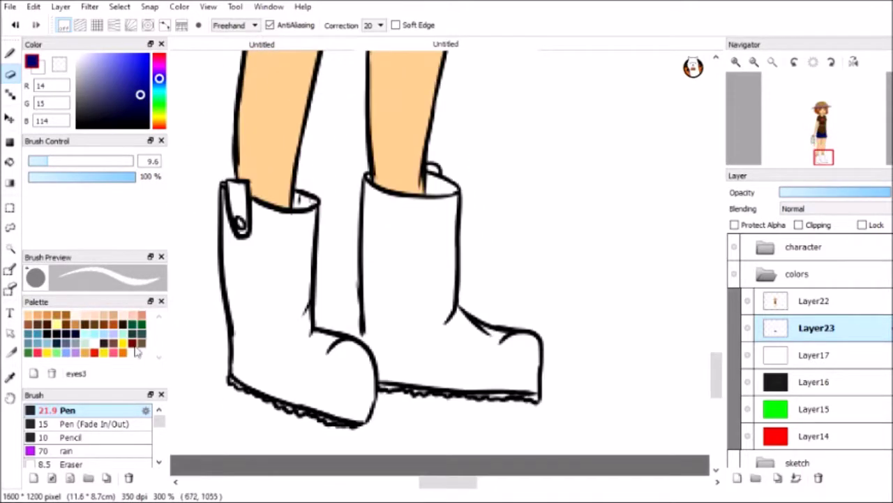
{"action": "left_click", "coordinate": [123, 342]}
{"action": "key", "text": "b"}
{"action": "mouse_move", "coordinate": [282, 219]}
{"action": "left_mouse_down"}
{"action": "mouse_move", "coordinate": [290, 256]}
{"action": "mouse_move", "coordinate": [281, 349]}
{"action": "mouse_move", "coordinate": [245, 346]}
{"action": "mouse_move", "coordinate": [332, 403]}
{"action": "mouse_move", "coordinate": [356, 349]}
{"action": "mouse_move", "coordinate": [318, 389]}
{"action": "mouse_move", "coordinate": [371, 192]}
{"action": "mouse_move", "coordinate": [376, 298]}
{"action": "mouse_move", "coordinate": [399, 374]}
{"action": "mouse_move", "coordinate": [459, 387]}
{"action": "mouse_move", "coordinate": [527, 373]}
{"action": "mouse_move", "coordinate": [494, 335]}
{"action": "mouse_move", "coordinate": [469, 350]}
{"action": "mouse_move", "coordinate": [433, 178]}
{"action": "mouse_move", "coordinate": [419, 363]}
{"action": "left_mouse_up"}
Pick the light blue rainbow4 color, and erase a scalloped top band and two round dots from the near boot's yellow.
{"action": "left_click", "coordinate": [67, 351]}
{"action": "mouse_move", "coordinate": [209, 185]}
{"action": "left_mouse_down"}
{"action": "mouse_move", "coordinate": [220, 209]}
{"action": "mouse_move", "coordinate": [282, 226]}
{"action": "mouse_move", "coordinate": [297, 216]}
{"action": "mouse_move", "coordinate": [237, 251]}
{"action": "mouse_move", "coordinate": [316, 254]}
{"action": "left_mouse_up"}
{"action": "key", "text": "ctrl+z"}
{"action": "key", "text": "e"}
{"action": "mouse_move", "coordinate": [367, 182]}
{"action": "left_mouse_down"}
{"action": "mouse_move", "coordinate": [401, 231]}
{"action": "mouse_move", "coordinate": [450, 223]}
{"action": "mouse_move", "coordinate": [436, 178]}
{"action": "left_mouse_up"}
{"action": "key", "text": "ctrl+z"}
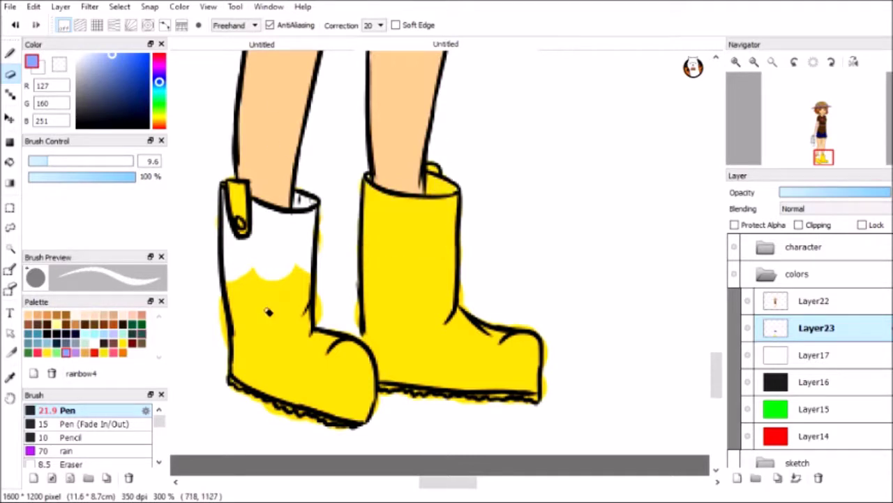
{"action": "left_click", "coordinate": [248, 315]}
{"action": "left_click", "coordinate": [297, 328]}
Erase a scalloped top band and three round dots from the far boot's yellow.
{"action": "mouse_move", "coordinate": [367, 178]}
{"action": "left_mouse_down"}
{"action": "mouse_move", "coordinate": [390, 231]}
{"action": "mouse_move", "coordinate": [423, 230]}
{"action": "mouse_move", "coordinate": [433, 183]}
{"action": "left_mouse_up"}
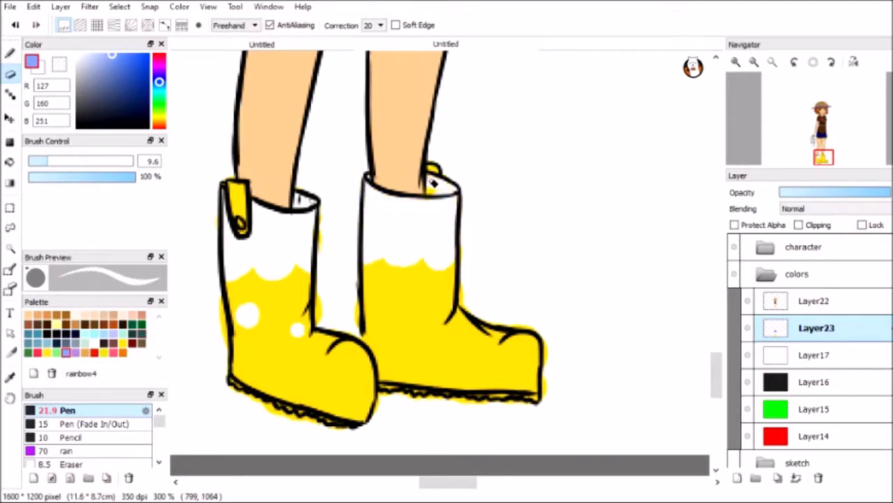
{"action": "left_click", "coordinate": [434, 283]}
{"action": "left_click", "coordinate": [373, 282]}
{"action": "left_click", "coordinate": [393, 305]}
Add a new layer beneath the yellow and paint light blue (127, 160, 251) into both boots' top bands and dots.
{"action": "key", "text": "b"}
{"action": "left_click", "coordinate": [813, 355]}
{"action": "left_click", "coordinate": [737, 477]}
{"action": "mouse_move", "coordinate": [215, 192]}
{"action": "left_mouse_down"}
{"action": "mouse_move", "coordinate": [241, 286]}
{"action": "mouse_move", "coordinate": [311, 202]}
{"action": "left_mouse_up"}
{"action": "mouse_move", "coordinate": [367, 183]}
{"action": "left_mouse_down"}
{"action": "mouse_move", "coordinate": [407, 290]}
{"action": "mouse_move", "coordinate": [416, 262]}
{"action": "left_mouse_up"}
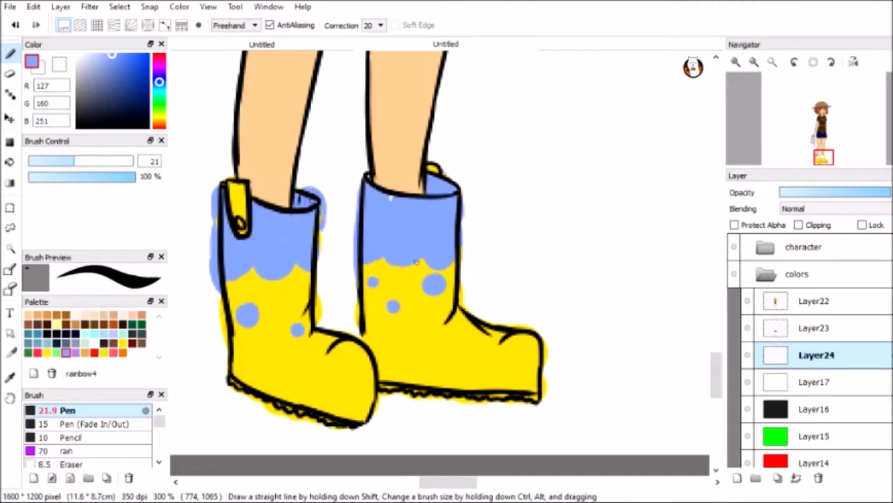
Erase the yellow spilling outside both boots and over their soles on Layer23.
{"action": "key", "text": "e"}
{"action": "scroll", "coordinate": [199, 235], "scroll_direction": "up", "scroll_amount": 1}
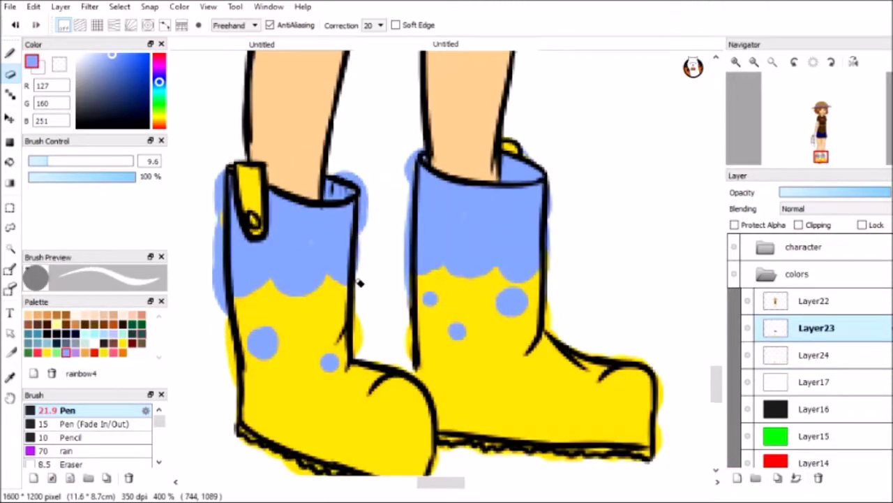
{"action": "left_click_drag", "start_coordinate": [362, 269], "coordinate": [367, 361]}
{"action": "left_click", "coordinate": [275, 308], "text": "alt"}
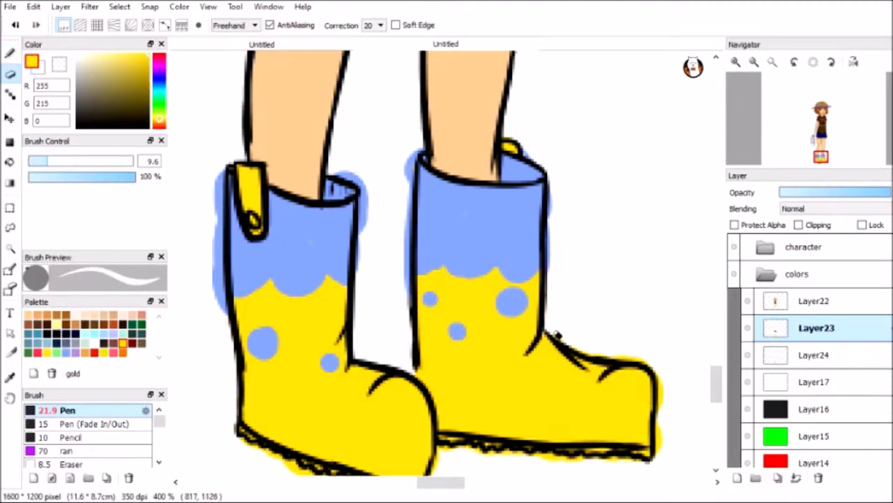
{"action": "scroll", "coordinate": [513, 391], "scroll_direction": "down", "scroll_amount": 2}
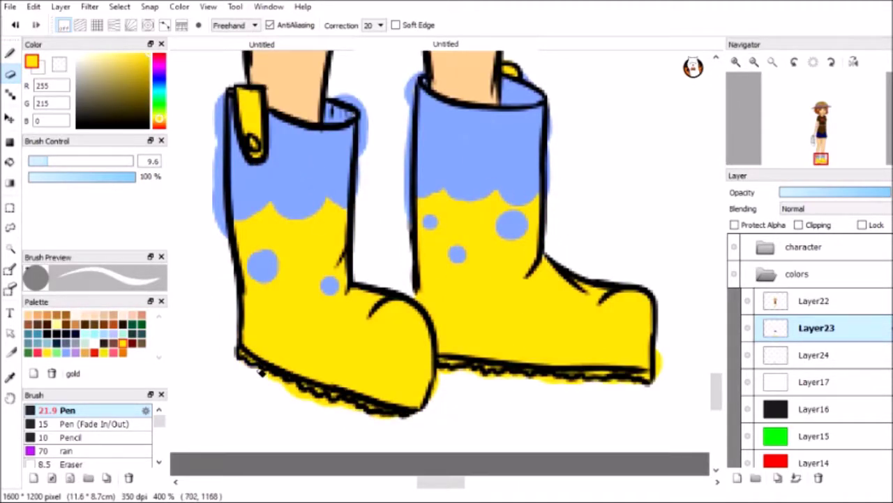
{"action": "left_click_drag", "start_coordinate": [441, 370], "coordinate": [594, 382]}
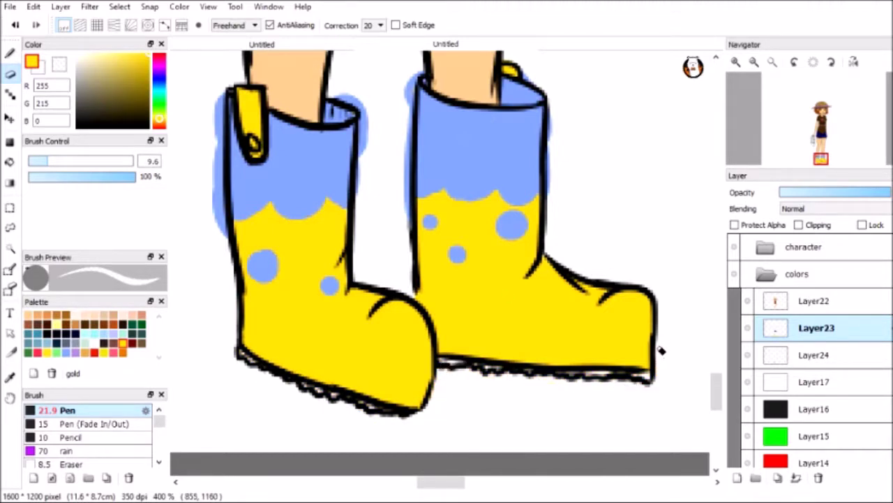
Erase the light blue spilling outside the tops of both boots on Layer24.
{"action": "left_click", "coordinate": [817, 355]}
{"action": "left_click_drag", "start_coordinate": [220, 92], "coordinate": [220, 237]}
{"action": "left_click_drag", "start_coordinate": [352, 98], "coordinate": [361, 157]}
{"action": "left_click_drag", "start_coordinate": [421, 72], "coordinate": [408, 223]}
{"action": "left_click_drag", "start_coordinate": [529, 78], "coordinate": [553, 183]}
Hide the white Layer17, erase the leftover color specks around the boots, and show Layer17 again.
{"action": "left_click", "coordinate": [748, 381]}
{"action": "left_click", "coordinate": [816, 327]}
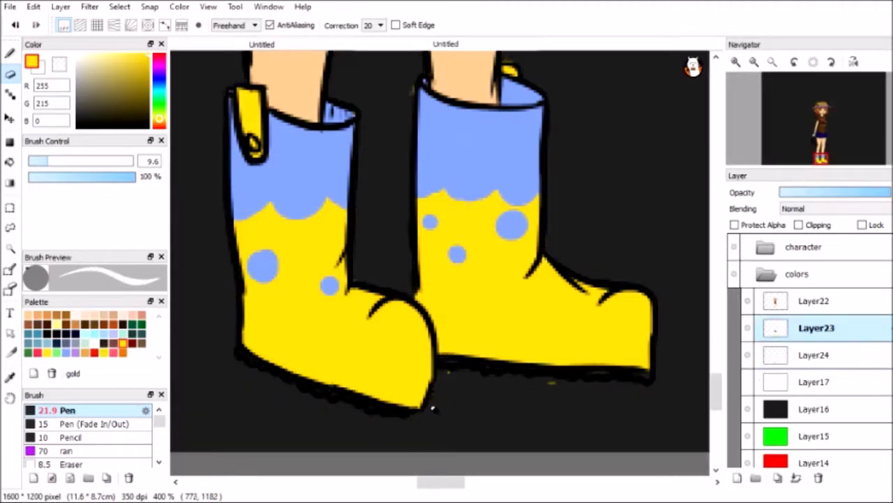
{"action": "left_click", "coordinate": [773, 354]}
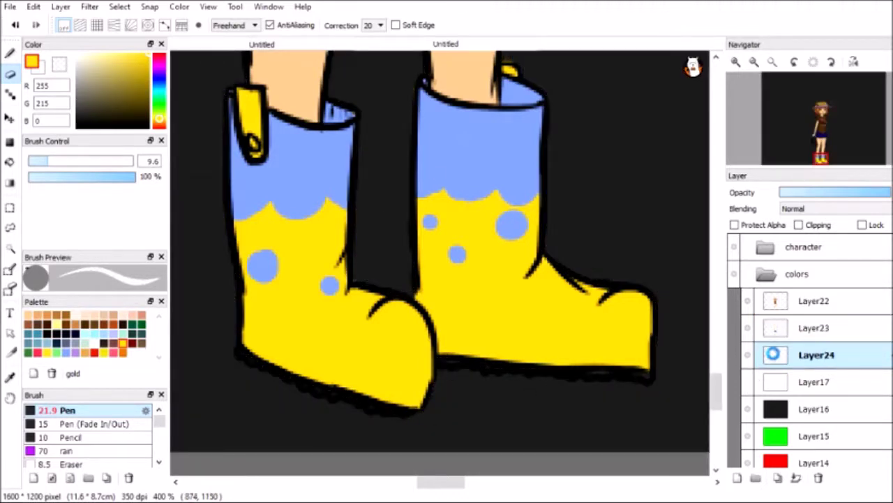
{"action": "left_click", "coordinate": [748, 381]}
Paint both boot soles dark gray (76, 76, 76) on Layer25, and erase the gray spilling outside them.
{"action": "left_click", "coordinate": [9, 54]}
{"action": "mouse_move", "coordinate": [286, 364]}
{"action": "left_mouse_down"}
{"action": "mouse_move", "coordinate": [502, 369]}
{"action": "mouse_move", "coordinate": [433, 385]}
{"action": "mouse_move", "coordinate": [241, 360]}
{"action": "mouse_move", "coordinate": [252, 372]}
{"action": "left_mouse_up"}
{"action": "key", "text": "e"}
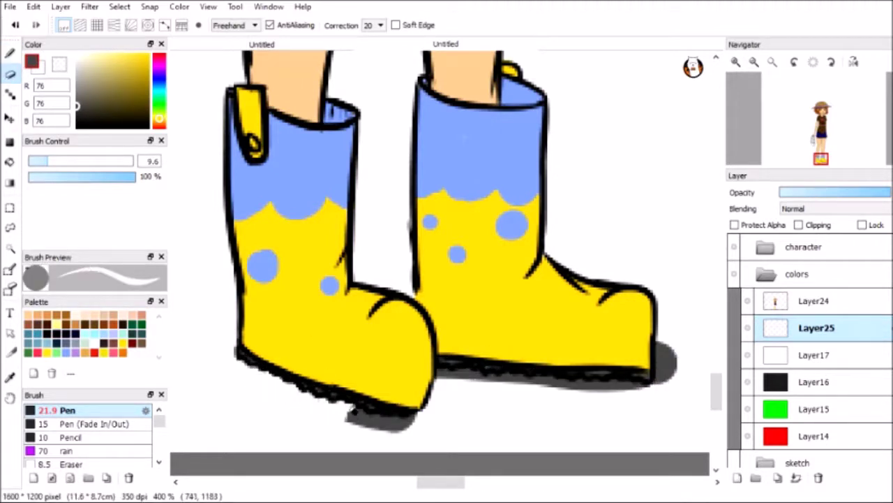
{"action": "left_click_drag", "start_coordinate": [349, 416], "coordinate": [422, 426]}
{"action": "left_click_drag", "start_coordinate": [437, 376], "coordinate": [557, 384]}
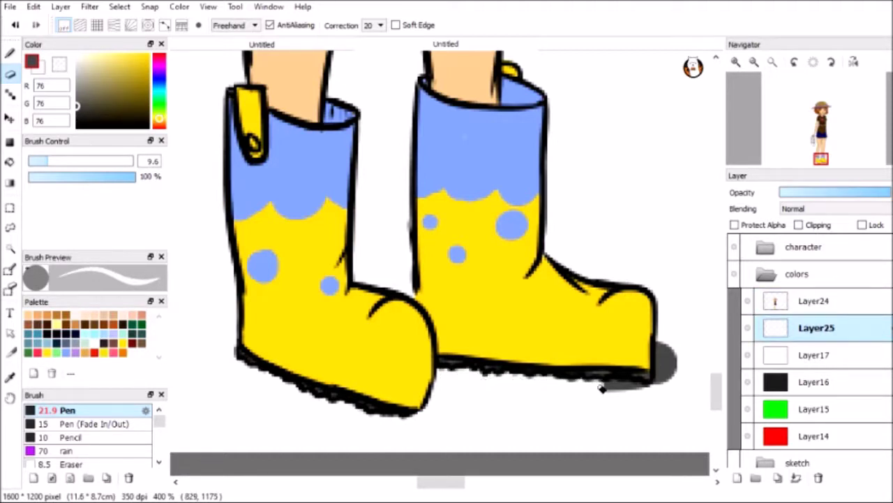
{"action": "left_click_drag", "start_coordinate": [661, 348], "coordinate": [654, 366]}
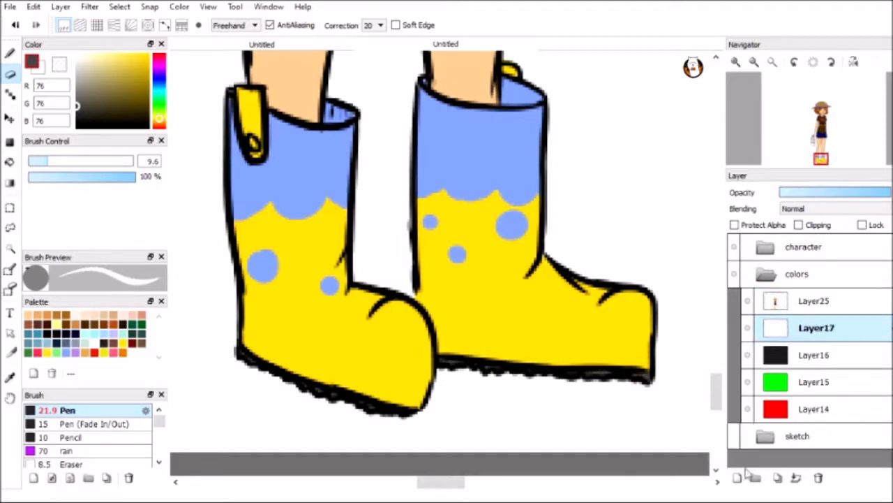
Paint the whites of both eyes and the teeth white (255, 255, 255) on a new layer above Layer17, against the dark backdrop.
{"action": "scroll", "coordinate": [447, 251], "scroll_direction": "down", "scroll_amount": 5}
{"action": "scroll", "coordinate": [447, 210], "scroll_direction": "up", "scroll_amount": 4}
{"action": "left_click", "coordinate": [76, 86]}
{"action": "left_click", "coordinate": [77, 56]}
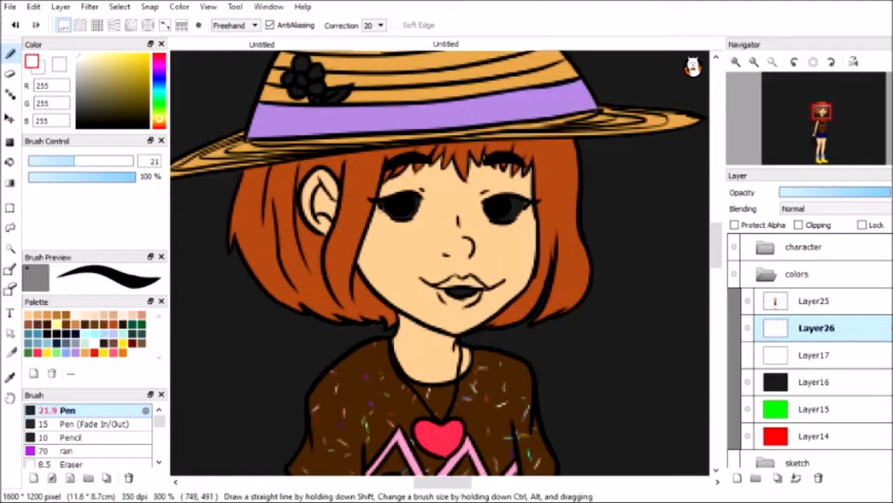
{"action": "key", "text": "b"}
{"action": "left_click_drag", "start_coordinate": [391, 204], "coordinate": [419, 211]}
{"action": "left_click_drag", "start_coordinate": [490, 207], "coordinate": [522, 209]}
Paint the hat's leaf green (122, 229, 118) and the hat flower's center yellow (249, 216, 20) on Layer26.
{"action": "left_click", "coordinate": [56, 351]}
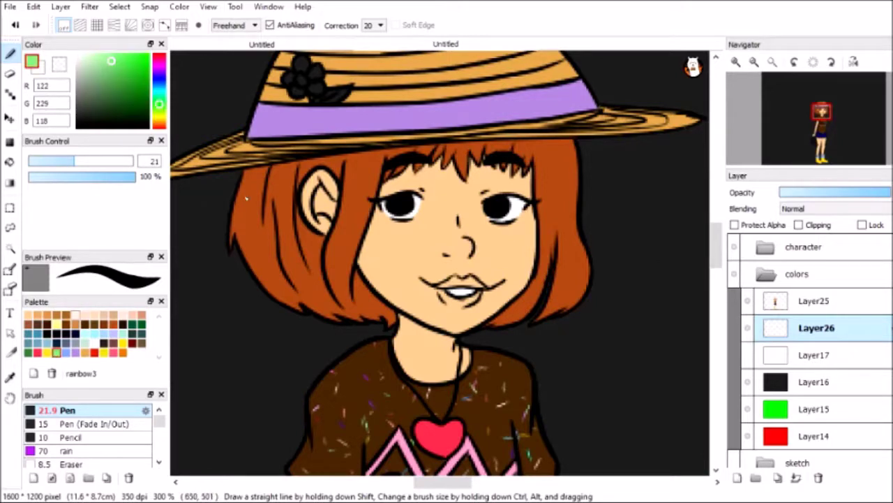
{"action": "key", "text": "e"}
{"action": "left_click", "coordinate": [46, 351]}
{"action": "key", "text": "b"}
{"action": "left_click", "coordinate": [302, 79]}
{"action": "key", "text": "e"}
{"action": "scroll", "coordinate": [356, 109], "scroll_direction": "up", "scroll_amount": 4}
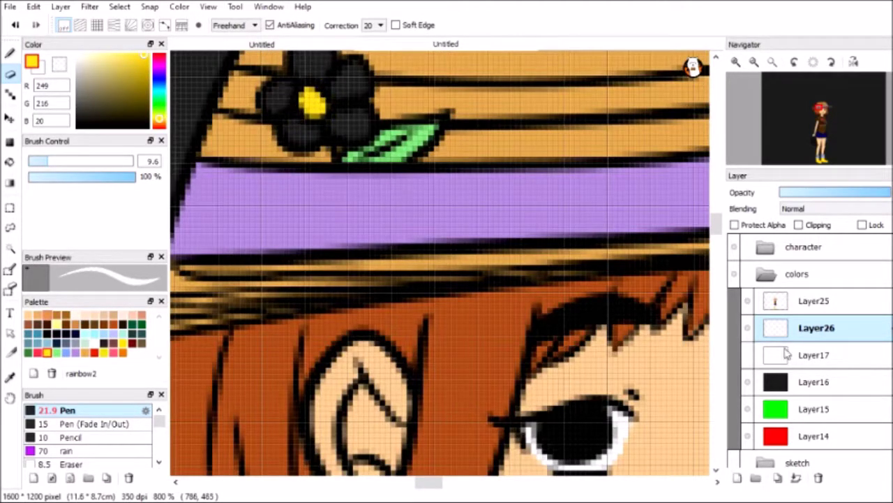
Add a new layer above Layer17 and paint the hat flower's petals purple (174, 134, 216) on it.
{"action": "left_click", "coordinate": [786, 354]}
{"action": "left_click", "coordinate": [737, 477]}
{"action": "left_click", "coordinate": [75, 351]}
{"action": "key", "text": "b"}
{"action": "left_click_drag", "start_coordinate": [335, 76], "coordinate": [275, 94]}
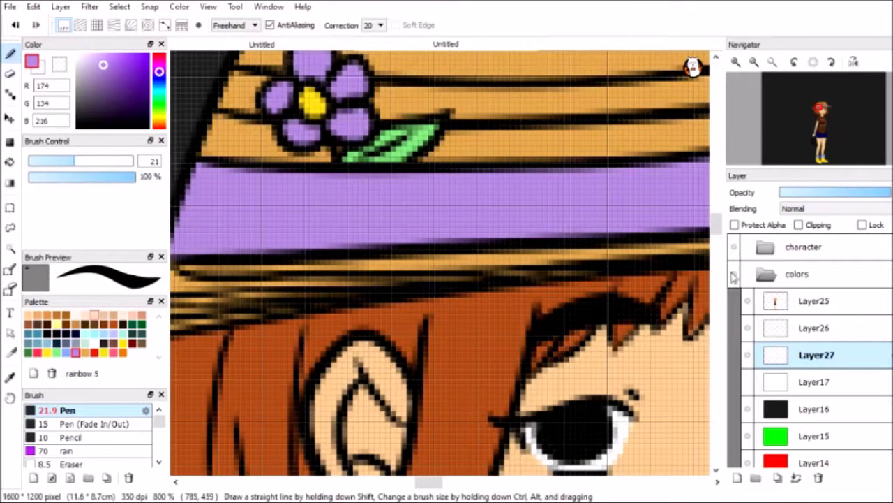
Repaint the hat flower's petals red (255, 51, 82) on Layer27.
{"action": "scroll", "coordinate": [439, 265], "scroll_direction": "up", "scroll_amount": 4}
{"action": "left_click", "coordinate": [29, 351]}
{"action": "left_click_drag", "start_coordinate": [310, 199], "coordinate": [348, 266]}
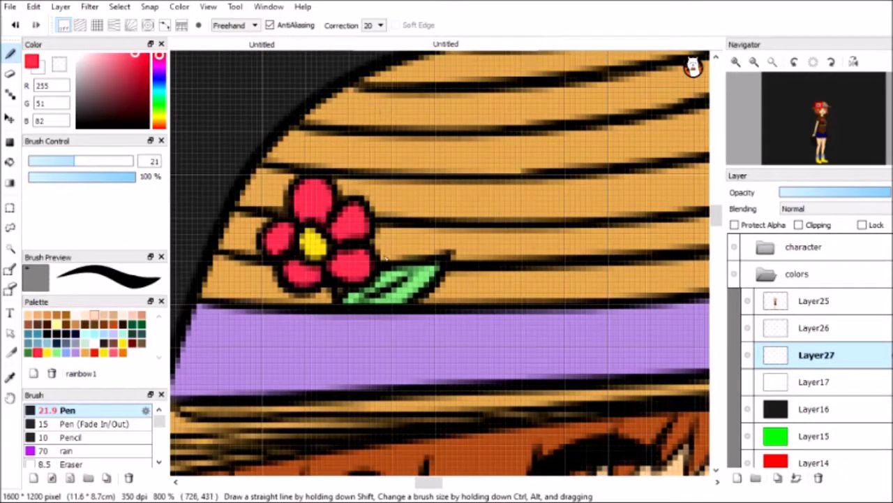
Fill the whole bag with dark brown (71, 30, 8) on Layer27.
{"action": "scroll", "coordinate": [384, 258], "scroll_direction": "down", "scroll_amount": 5}
{"action": "scroll", "coordinate": [384, 265], "scroll_direction": "up", "scroll_amount": 2}
{"action": "scroll", "coordinate": [382, 267], "scroll_direction": "up", "scroll_amount": 3}
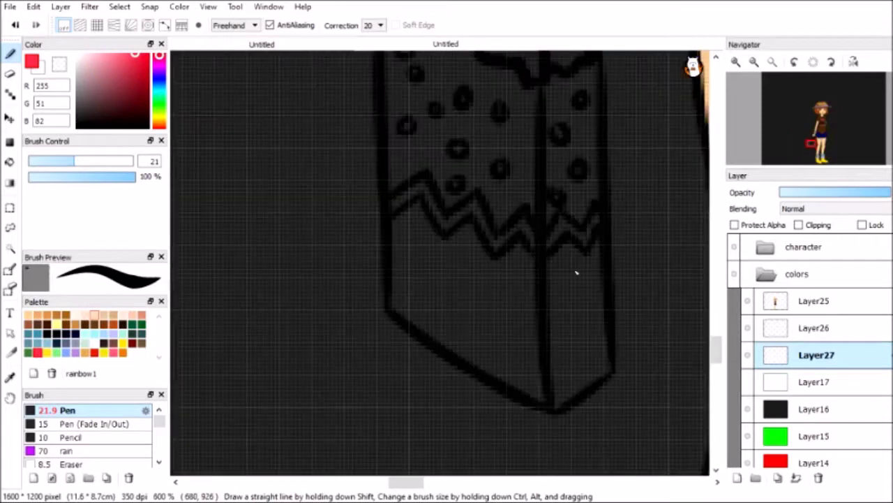
{"action": "left_click", "coordinate": [53, 328]}
{"action": "left_click_drag", "start_coordinate": [440, 234], "coordinate": [466, 221]}
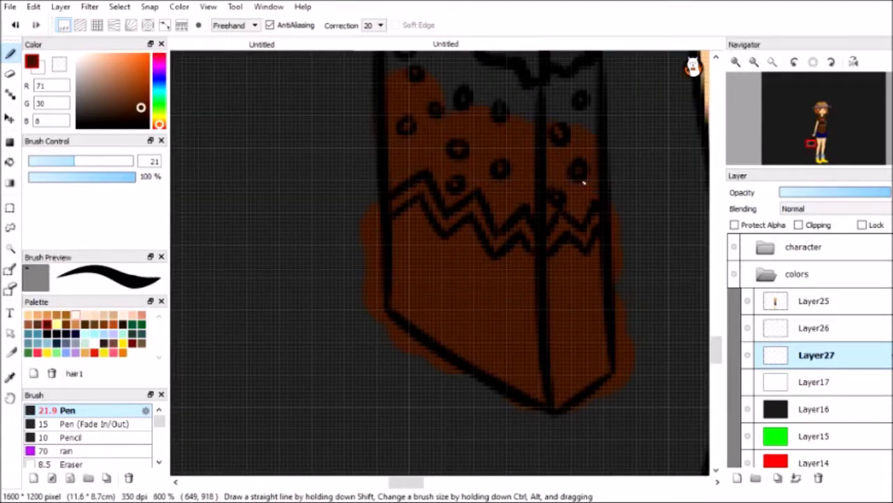
{"action": "scroll", "coordinate": [444, 202], "scroll_direction": "up", "scroll_amount": 3}
Make the green Layer15 the visible backdrop and erase the brown spilling outside the bag's outline on Layer27.
{"action": "left_click", "coordinate": [748, 381]}
{"action": "key", "text": "e"}
{"action": "left_click", "coordinate": [748, 462]}
{"action": "left_click", "coordinate": [747, 435]}
{"action": "left_click_drag", "start_coordinate": [611, 265], "coordinate": [621, 412]}
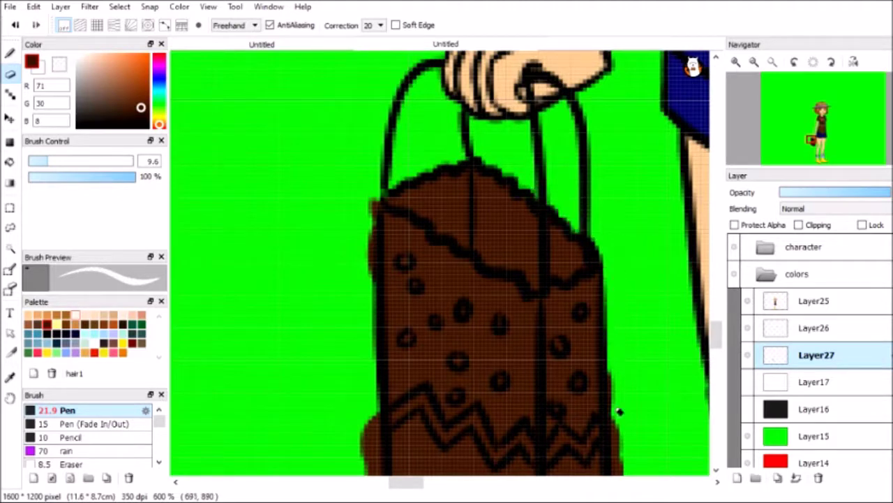
{"action": "left_click_drag", "start_coordinate": [374, 198], "coordinate": [370, 468]}
{"action": "scroll", "coordinate": [489, 279], "scroll_direction": "down", "scroll_amount": 4}
{"action": "mouse_move", "coordinate": [614, 335]}
{"action": "left_mouse_down"}
{"action": "mouse_move", "coordinate": [570, 377]}
{"action": "mouse_move", "coordinate": [630, 343]}
{"action": "mouse_move", "coordinate": [628, 307]}
{"action": "left_mouse_up"}
{"action": "key", "text": "ctrl+z"}
{"action": "mouse_move", "coordinate": [375, 194]}
{"action": "left_mouse_down"}
{"action": "mouse_move", "coordinate": [384, 269]}
{"action": "mouse_move", "coordinate": [544, 385]}
{"action": "left_mouse_up"}
Reduce the eraser size to 4.7 and erase the brown inside the bag's zigzag band and small dots.
{"action": "scroll", "coordinate": [439, 262], "scroll_direction": "up", "scroll_amount": 5}
{"action": "scroll", "coordinate": [439, 262], "scroll_direction": "down", "scroll_amount": 3}
{"action": "left_click", "coordinate": [37, 162]}
{"action": "left_click_drag", "start_coordinate": [37, 163], "coordinate": [39, 163]}
{"action": "mouse_move", "coordinate": [391, 284]}
{"action": "left_mouse_down"}
{"action": "mouse_move", "coordinate": [422, 265]}
{"action": "mouse_move", "coordinate": [436, 268]}
{"action": "mouse_move", "coordinate": [426, 282]}
{"action": "mouse_move", "coordinate": [449, 303]}
{"action": "left_mouse_up"}
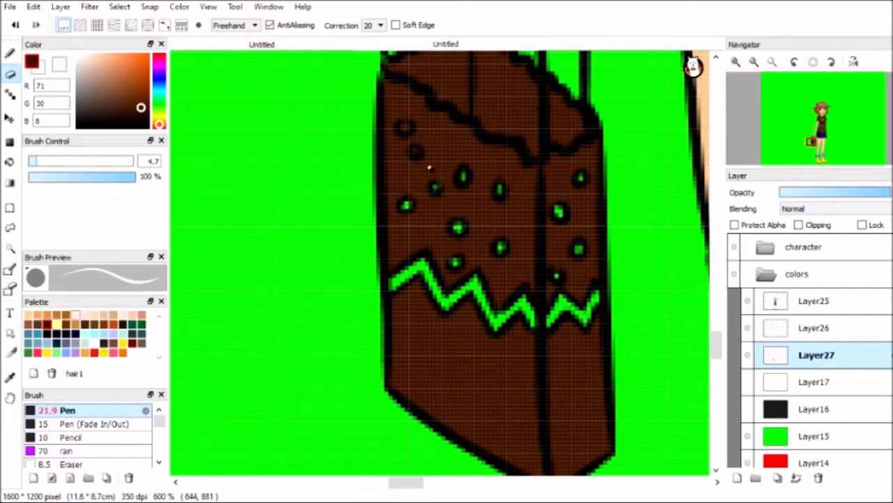
Erase the brown from both bag faces below the zigzag band with a 9.3 eraser.
{"action": "mouse_move", "coordinate": [402, 293]}
{"action": "left_mouse_down"}
{"action": "mouse_move", "coordinate": [398, 370]}
{"action": "mouse_move", "coordinate": [426, 463]}
{"action": "mouse_move", "coordinate": [483, 337]}
{"action": "mouse_move", "coordinate": [536, 405]}
{"action": "left_mouse_up"}
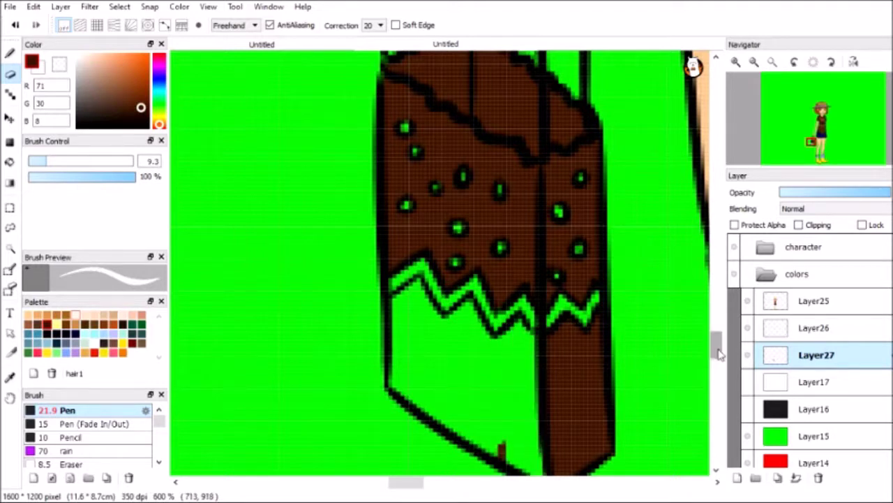
{"action": "scroll", "coordinate": [698, 351], "scroll_direction": "down", "scroll_amount": 3}
{"action": "mouse_move", "coordinate": [500, 346]}
{"action": "left_mouse_down"}
{"action": "mouse_move", "coordinate": [565, 384]}
{"action": "mouse_move", "coordinate": [597, 202]}
{"action": "mouse_move", "coordinate": [606, 363]}
{"action": "left_mouse_up"}
Paint the bag's small dots and zigzag band pink (249, 127, 251) on a new layer below Layer27.
{"action": "left_click", "coordinate": [74, 354]}
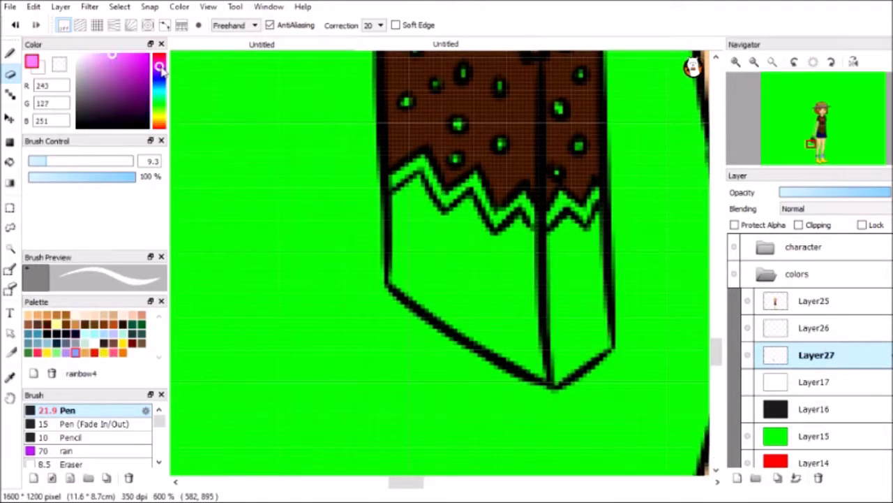
{"action": "key", "text": "b"}
{"action": "key", "text": "ctrl+shift+n"}
{"action": "scroll", "coordinate": [702, 342], "scroll_direction": "up", "scroll_amount": 5}
{"action": "left_click", "coordinate": [405, 266]}
{"action": "left_click", "coordinate": [457, 289]}
{"action": "mouse_move", "coordinate": [394, 342]}
{"action": "left_mouse_down"}
{"action": "mouse_move", "coordinate": [439, 359]}
{"action": "mouse_move", "coordinate": [596, 370]}
{"action": "left_mouse_up"}
{"action": "left_click", "coordinate": [559, 274]}
{"action": "key", "text": "e"}
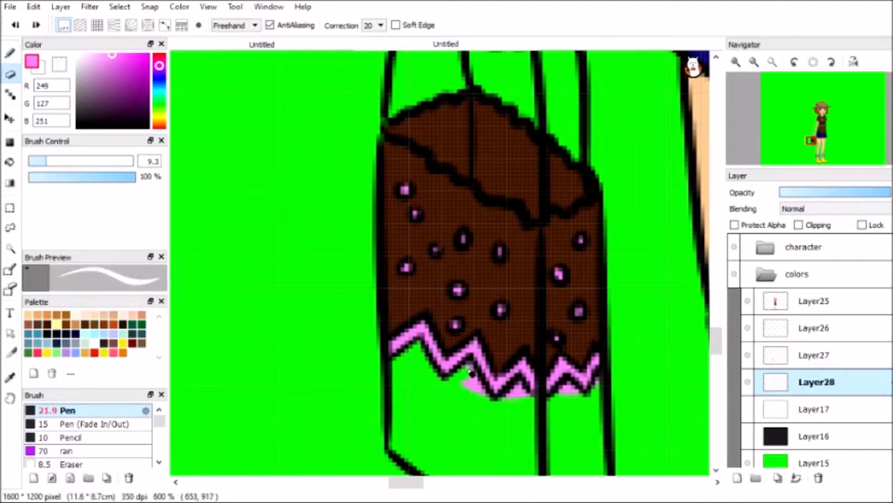
Paint the bag's lower section light blue (rainbow4) on a new layer and erase the overflow outside the outline.
{"action": "scroll", "coordinate": [607, 384], "scroll_direction": "down", "scroll_amount": 5}
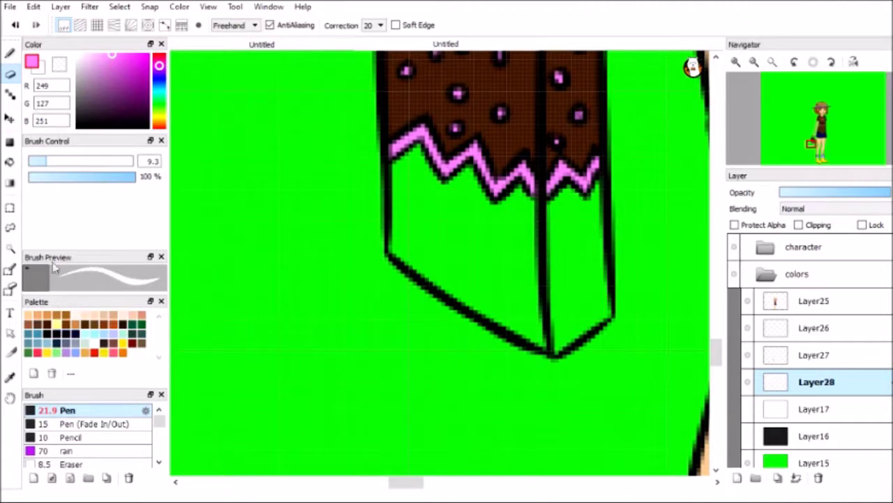
{"action": "left_click", "coordinate": [70, 352]}
{"action": "key", "text": "ctrl+shift+n"}
{"action": "key", "text": "b"}
{"action": "mouse_move", "coordinate": [426, 178]}
{"action": "left_mouse_down"}
{"action": "mouse_move", "coordinate": [412, 224]}
{"action": "mouse_move", "coordinate": [593, 230]}
{"action": "mouse_move", "coordinate": [520, 245]}
{"action": "left_mouse_up"}
{"action": "key", "text": "e"}
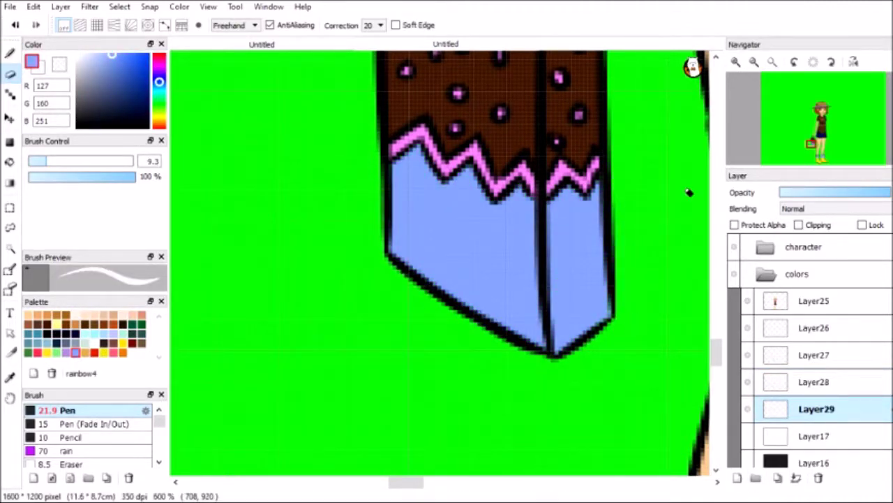
Merge the character's separate colour layers into a single layer.
{"action": "scroll", "coordinate": [689, 192], "scroll_direction": "up", "scroll_amount": 3}
{"action": "left_click", "coordinate": [797, 478]}
{"action": "key", "text": "ctrl+alt+0"}
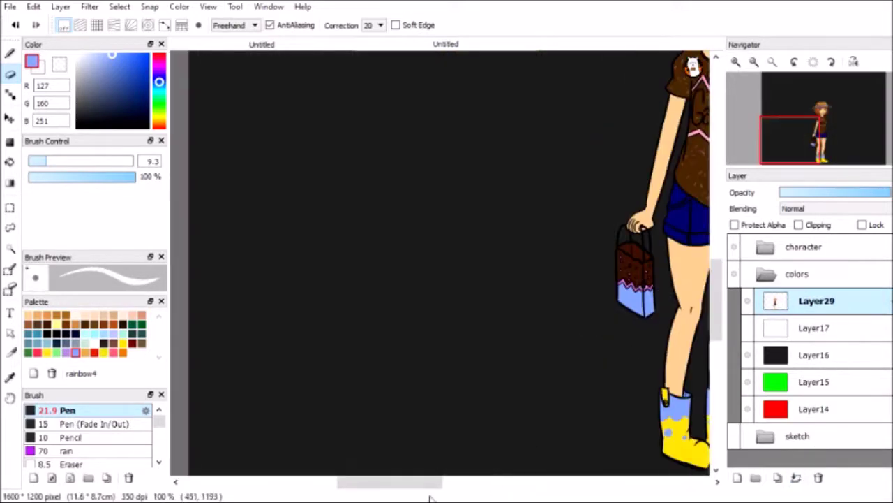
Select the character's upper and lower lips with the Select Pen at size 8.1, leaving out the teeth.
{"action": "scroll", "coordinate": [628, 209], "scroll_direction": "down", "scroll_amount": 2}
{"action": "scroll", "coordinate": [638, 147], "scroll_direction": "up", "scroll_amount": 6}
{"action": "key", "text": "b"}
{"action": "left_click_drag", "start_coordinate": [66, 161], "coordinate": [52, 161]}
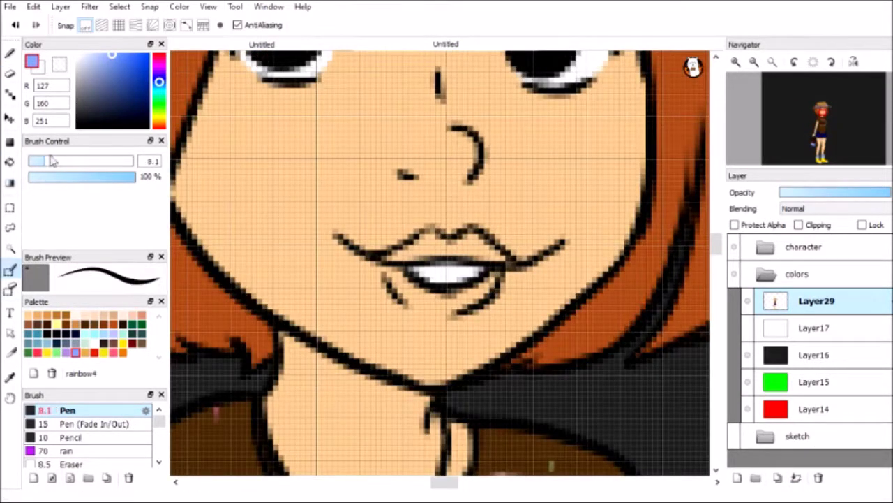
{"action": "left_click_drag", "start_coordinate": [388, 257], "coordinate": [486, 255]}
{"action": "mouse_move", "coordinate": [480, 296]}
{"action": "left_mouse_down"}
{"action": "mouse_move", "coordinate": [418, 302]}
{"action": "mouse_move", "coordinate": [393, 276]}
{"action": "left_mouse_up"}
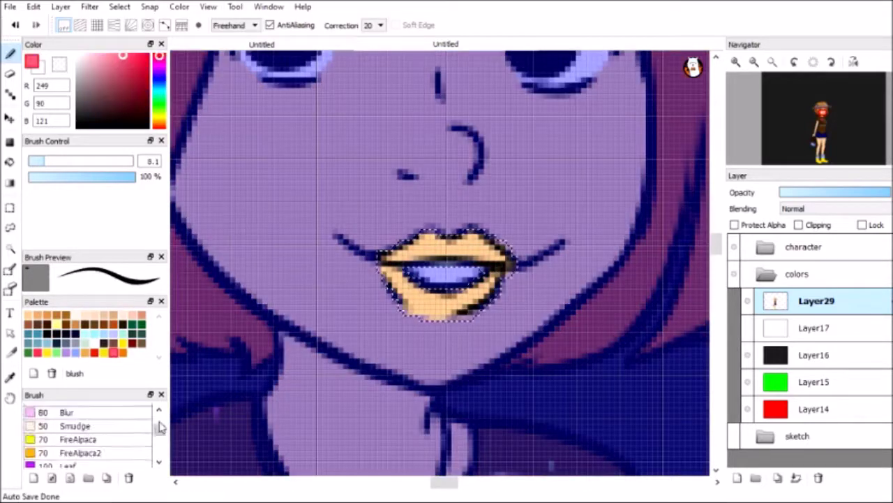
Colour the selected lips red with the 50-size AirBrush, building up shading over the blush colour.
{"action": "scroll", "coordinate": [87, 432], "scroll_direction": "up", "scroll_amount": 2}
{"action": "left_click", "coordinate": [77, 435]}
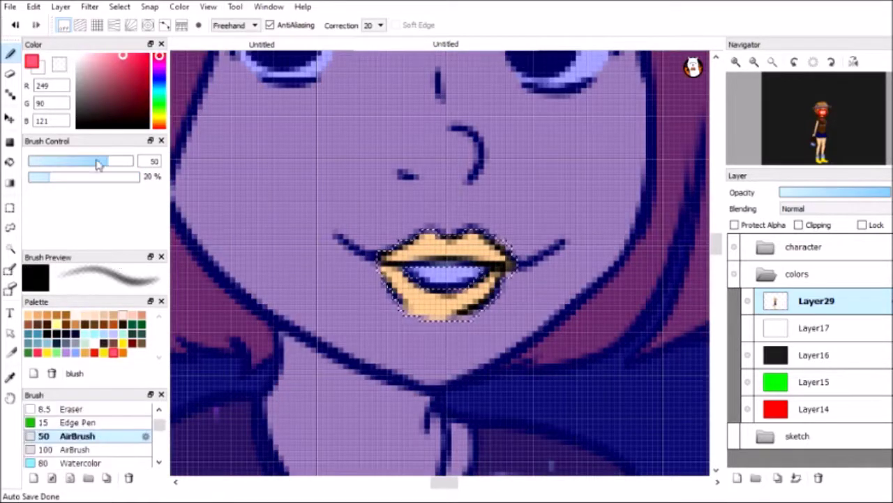
{"action": "mouse_move", "coordinate": [501, 333]}
{"action": "left_mouse_down"}
{"action": "mouse_move", "coordinate": [481, 307]}
{"action": "mouse_move", "coordinate": [398, 294]}
{"action": "mouse_move", "coordinate": [461, 266]}
{"action": "mouse_move", "coordinate": [393, 288]}
{"action": "left_mouse_up"}
{"action": "left_click_drag", "start_coordinate": [479, 246], "coordinate": [383, 264]}
{"action": "left_click", "coordinate": [110, 342]}
{"action": "mouse_move", "coordinate": [412, 307]}
{"action": "left_mouse_down"}
{"action": "mouse_move", "coordinate": [454, 252]}
{"action": "mouse_move", "coordinate": [403, 271]}
{"action": "left_mouse_up"}
{"action": "left_click", "coordinate": [77, 352]}
{"action": "mouse_move", "coordinate": [405, 307]}
{"action": "left_mouse_down"}
{"action": "mouse_move", "coordinate": [391, 290]}
{"action": "mouse_move", "coordinate": [472, 340]}
{"action": "left_mouse_up"}
Add a white highlight to the lower lip with a 2.2-size Pen and clear the selection.
{"action": "key", "text": "p"}
{"action": "key", "text": "x"}
{"action": "mouse_move", "coordinate": [460, 256]}
{"action": "left_mouse_down"}
{"action": "mouse_move", "coordinate": [489, 257]}
{"action": "mouse_move", "coordinate": [488, 297]}
{"action": "mouse_move", "coordinate": [499, 259]}
{"action": "mouse_move", "coordinate": [476, 306]}
{"action": "left_mouse_up"}
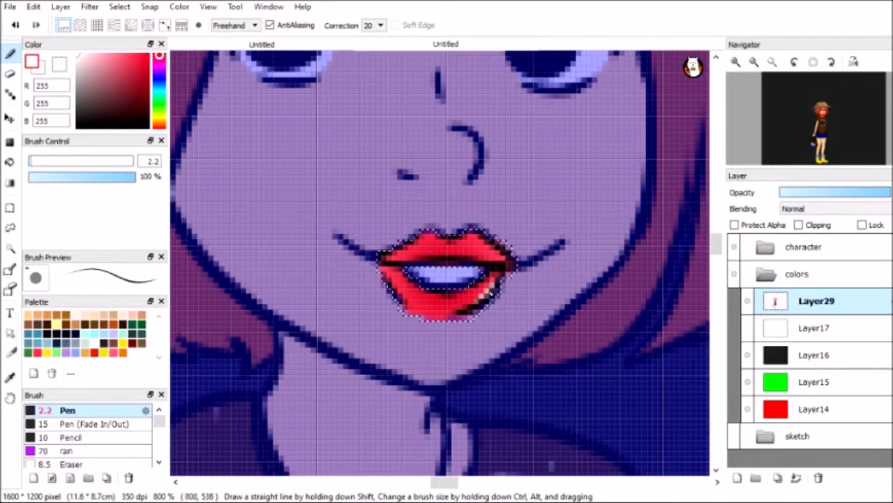
{"action": "key", "text": "m"}
{"action": "key", "text": "ctrl+d"}
Clean up the lower lip's bottom edge with the Pen in the sampled skin colour.
{"action": "key", "text": "p"}
{"action": "left_click", "coordinate": [335, 245], "text": "alt"}
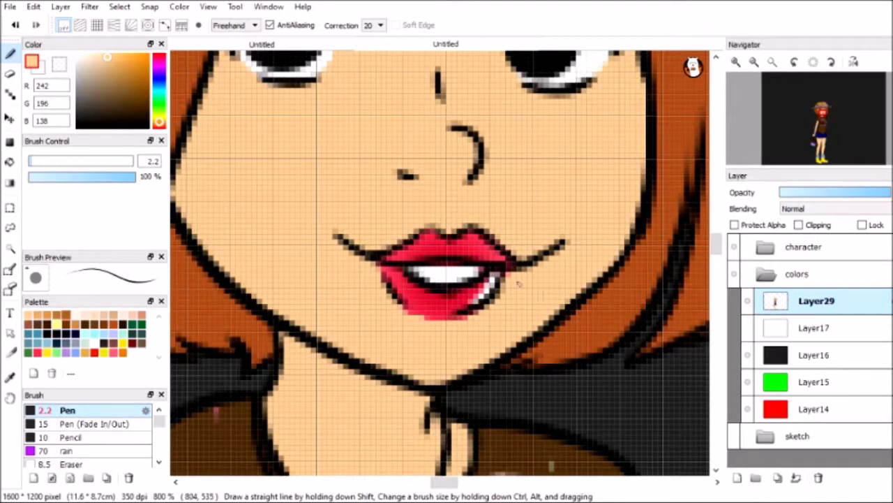
{"action": "left_click_drag", "start_coordinate": [476, 316], "coordinate": [454, 319]}
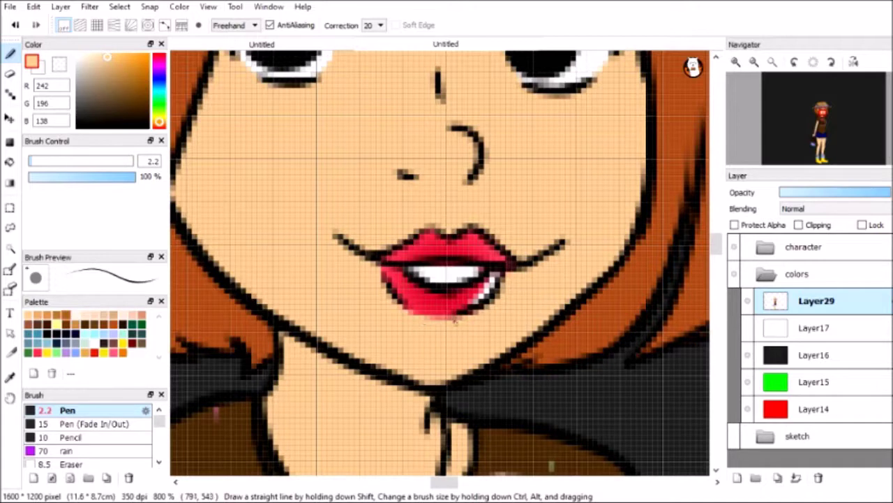
Hide the coloured character, move the background layers out of the colors folder, and expand the character folder over the white background.
{"action": "scroll", "coordinate": [378, 311], "scroll_direction": "down", "scroll_amount": 8}
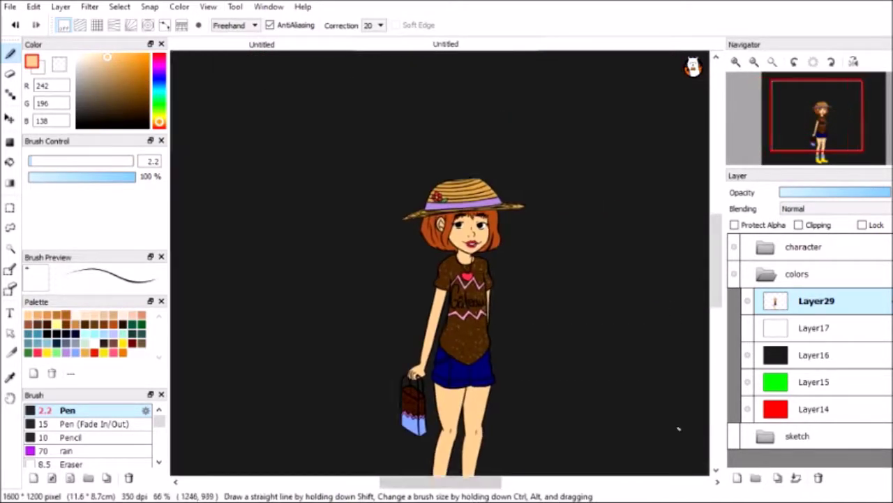
{"action": "left_click", "coordinate": [747, 301]}
{"action": "left_click", "coordinate": [796, 273]}
{"action": "left_click", "coordinate": [747, 355]}
{"action": "left_click_drag", "start_coordinate": [814, 408], "coordinate": [804, 375]}
{"action": "left_click", "coordinate": [788, 279]}
{"action": "left_click", "coordinate": [802, 247]}
{"action": "left_click", "coordinate": [736, 407]}
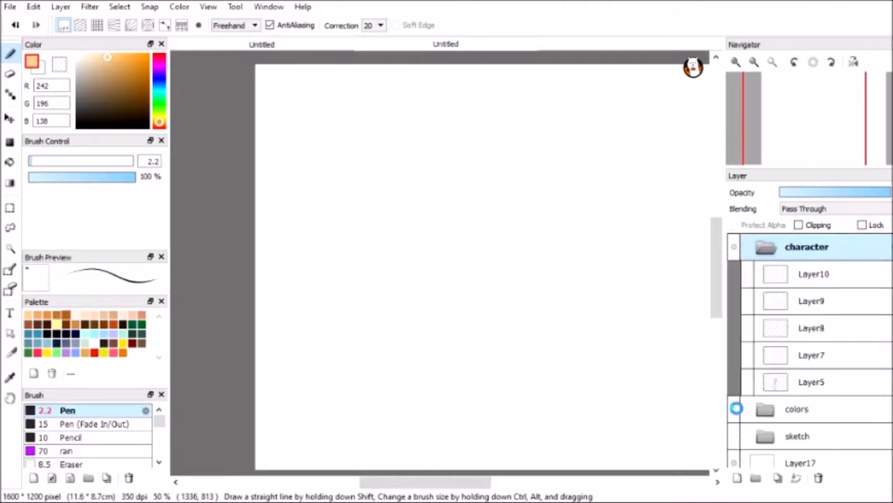
Add a layer in the colors folder and paint the side-facing flower's leaf green (bush2) with an 11.2-size Pen.
{"action": "scroll", "coordinate": [472, 305], "scroll_direction": "up", "scroll_amount": 5}
{"action": "left_click", "coordinate": [132, 337]}
{"action": "left_click", "coordinate": [50, 160]}
{"action": "left_click", "coordinate": [796, 408]}
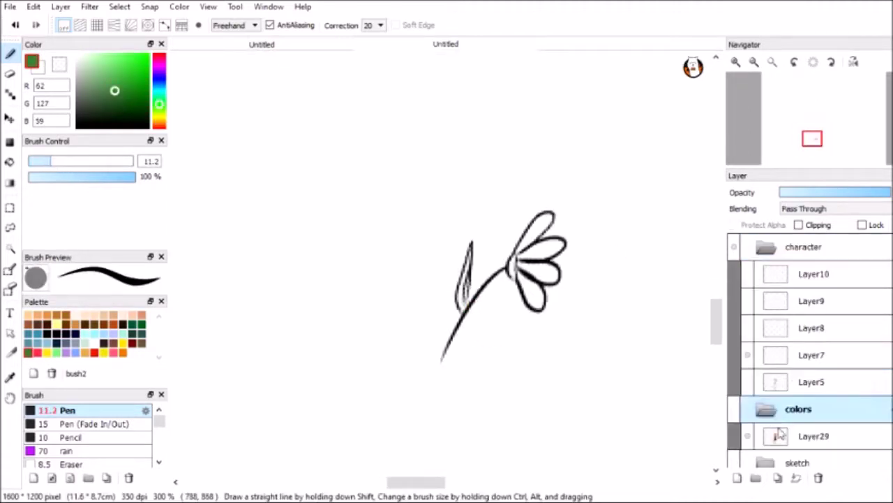
{"action": "left_click", "coordinate": [737, 477]}
{"action": "left_click_drag", "start_coordinate": [470, 246], "coordinate": [464, 301]}
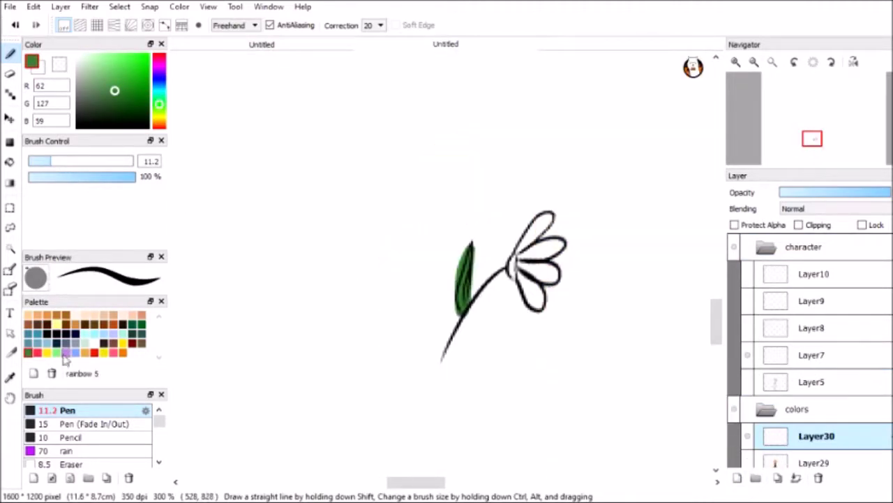
Paint the side-facing flower's centre yellow (rainbow2) and its petals lavender (rainbow 5).
{"action": "left_click", "coordinate": [46, 351]}
{"action": "left_click_drag", "start_coordinate": [509, 257], "coordinate": [515, 279]}
{"action": "left_click", "coordinate": [67, 352]}
{"action": "mouse_move", "coordinate": [538, 213]}
{"action": "left_mouse_down"}
{"action": "mouse_move", "coordinate": [541, 293]}
{"action": "mouse_move", "coordinate": [551, 310]}
{"action": "left_mouse_up"}
{"action": "left_click", "coordinate": [511, 280], "text": "alt"}
Erase the colour spilling outside the side-facing flower's leaf, centre and petals.
{"action": "key", "text": "e"}
{"action": "scroll", "coordinate": [501, 278], "scroll_direction": "up", "scroll_amount": 3}
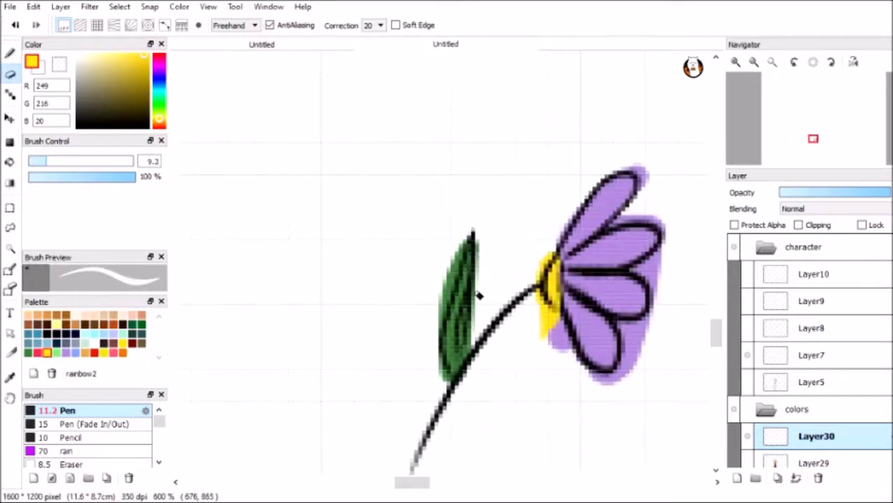
{"action": "mouse_move", "coordinate": [564, 241]}
{"action": "left_mouse_down"}
{"action": "mouse_move", "coordinate": [580, 345]}
{"action": "mouse_move", "coordinate": [614, 395]}
{"action": "mouse_move", "coordinate": [673, 335]}
{"action": "left_mouse_up"}
{"action": "scroll", "coordinate": [592, 120], "scroll_direction": "right", "scroll_amount": 3}
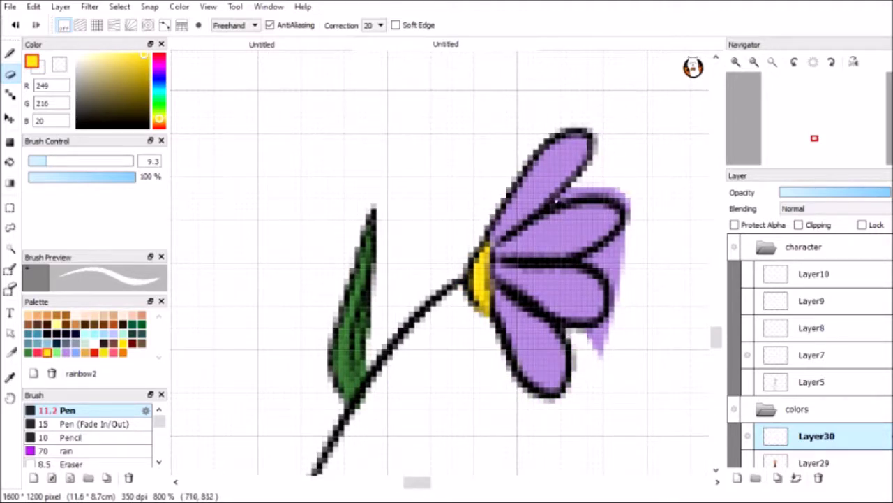
{"action": "mouse_move", "coordinate": [546, 207]}
{"action": "left_mouse_down"}
{"action": "mouse_move", "coordinate": [589, 200]}
{"action": "mouse_move", "coordinate": [629, 202]}
{"action": "left_mouse_up"}
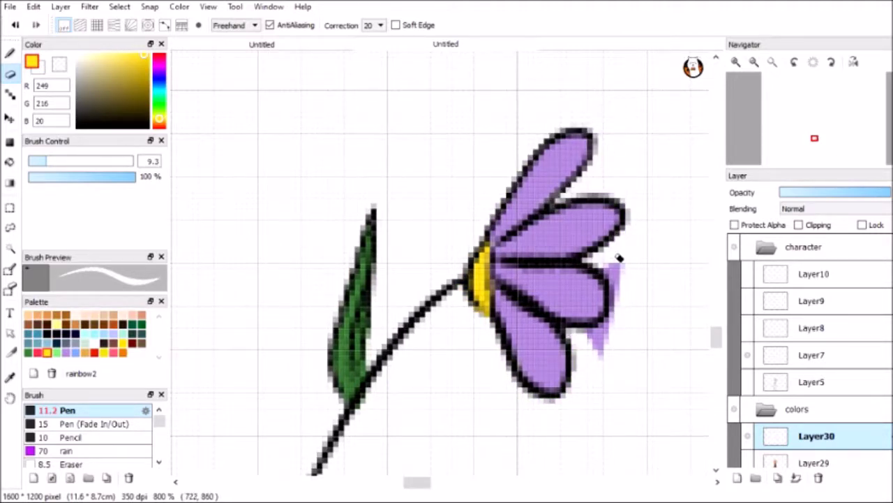
{"action": "mouse_move", "coordinate": [609, 257]}
{"action": "left_mouse_down"}
{"action": "mouse_move", "coordinate": [623, 303]}
{"action": "mouse_move", "coordinate": [582, 358]}
{"action": "left_mouse_up"}
Paint the rose's stem and leaf dark green (eyes3).
{"action": "scroll", "coordinate": [582, 358], "scroll_direction": "left", "scroll_amount": 3}
{"action": "key", "text": "b"}
{"action": "left_click", "coordinate": [141, 322]}
{"action": "left_click_drag", "start_coordinate": [345, 244], "coordinate": [436, 366]}
{"action": "left_click_drag", "start_coordinate": [380, 196], "coordinate": [408, 70]}
Erase the dark green overflow around the rose's stem and leaf.
{"action": "key", "text": "e"}
{"action": "left_click_drag", "start_coordinate": [307, 104], "coordinate": [354, 236]}
{"action": "mouse_move", "coordinate": [360, 270]}
{"action": "left_mouse_down"}
{"action": "mouse_move", "coordinate": [389, 351]}
{"action": "mouse_move", "coordinate": [377, 322]}
{"action": "mouse_move", "coordinate": [418, 377]}
{"action": "left_mouse_up"}
{"action": "left_click_drag", "start_coordinate": [322, 96], "coordinate": [330, 112]}
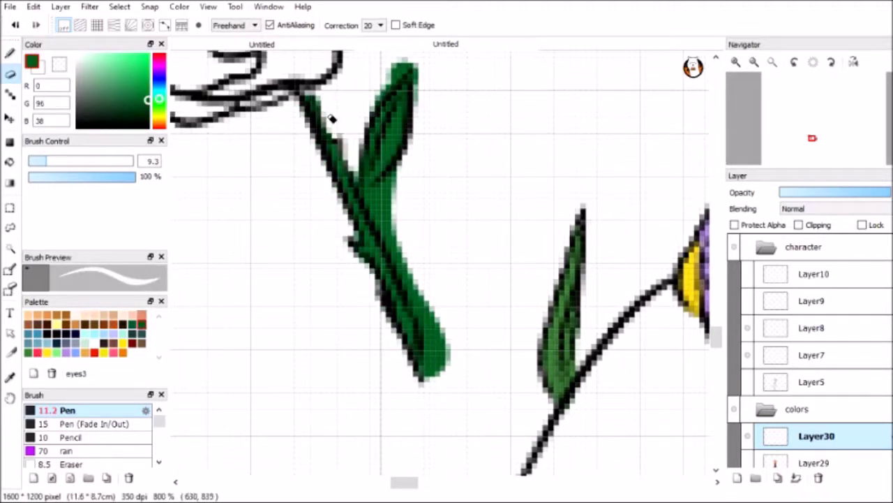
{"action": "mouse_move", "coordinate": [356, 176]}
{"action": "left_mouse_down"}
{"action": "mouse_move", "coordinate": [385, 193]}
{"action": "mouse_move", "coordinate": [364, 190]}
{"action": "mouse_move", "coordinate": [391, 196]}
{"action": "mouse_move", "coordinate": [412, 166]}
{"action": "mouse_move", "coordinate": [416, 55]}
{"action": "mouse_move", "coordinate": [421, 91]}
{"action": "mouse_move", "coordinate": [423, 62]}
{"action": "mouse_move", "coordinate": [387, 224]}
{"action": "mouse_move", "coordinate": [436, 377]}
{"action": "left_mouse_up"}
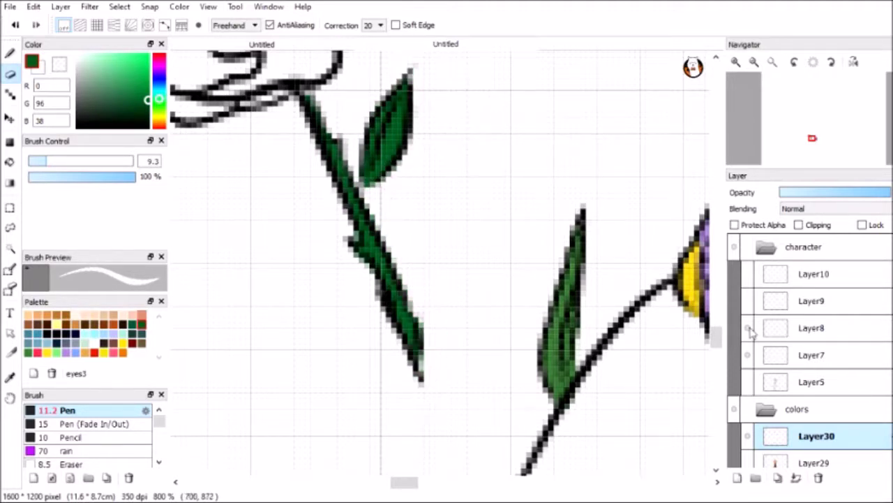
Add a new layer and fill all the rose's petals with red (255, 47, 47) using the Pen.
{"action": "left_click", "coordinate": [737, 477]}
{"action": "scroll", "coordinate": [419, 419], "scroll_direction": "up", "scroll_amount": 5}
{"action": "left_click", "coordinate": [113, 351]}
{"action": "left_click_drag", "start_coordinate": [159, 64], "coordinate": [159, 54]}
{"action": "left_click", "coordinate": [10, 53]}
{"action": "scroll", "coordinate": [419, 279], "scroll_direction": "left", "scroll_amount": 5}
{"action": "mouse_move", "coordinate": [418, 125]}
{"action": "left_mouse_down"}
{"action": "mouse_move", "coordinate": [391, 168]}
{"action": "mouse_move", "coordinate": [383, 258]}
{"action": "mouse_move", "coordinate": [439, 300]}
{"action": "mouse_move", "coordinate": [530, 259]}
{"action": "mouse_move", "coordinate": [556, 202]}
{"action": "mouse_move", "coordinate": [505, 153]}
{"action": "left_mouse_up"}
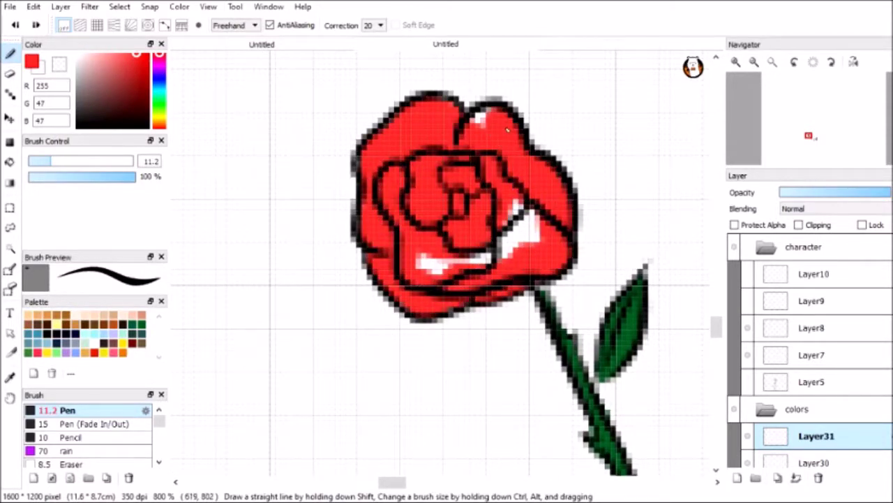
{"action": "mouse_move", "coordinate": [508, 172]}
{"action": "left_mouse_down"}
{"action": "mouse_move", "coordinate": [508, 213]}
{"action": "mouse_move", "coordinate": [477, 221]}
{"action": "left_mouse_up"}
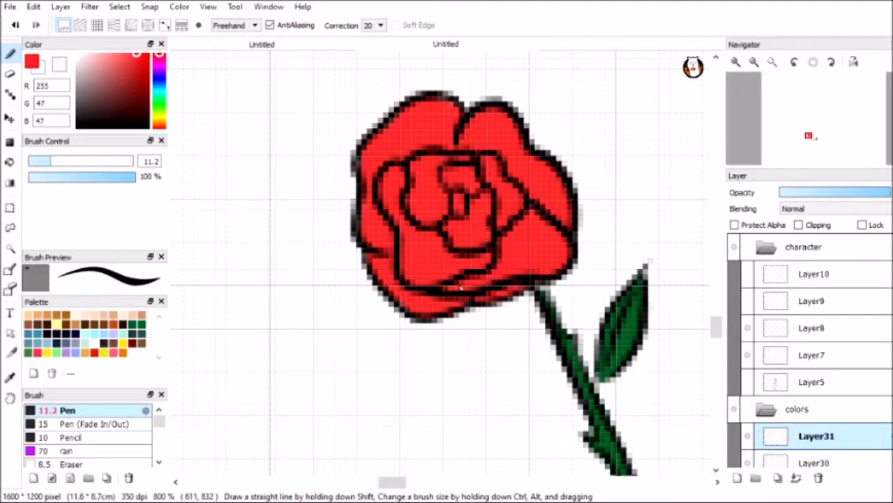
Paint the small middle flower's petals purple (132, 62, 201) and its leaf green.
{"action": "scroll", "coordinate": [440, 265], "scroll_direction": "down", "scroll_amount": 3}
{"action": "scroll", "coordinate": [439, 265], "scroll_direction": "right", "scroll_amount": 5}
{"action": "left_click", "coordinate": [95, 337]}
{"action": "mouse_move", "coordinate": [391, 260]}
{"action": "left_mouse_down"}
{"action": "mouse_move", "coordinate": [408, 265]}
{"action": "mouse_move", "coordinate": [488, 209]}
{"action": "mouse_move", "coordinate": [520, 279]}
{"action": "left_mouse_up"}
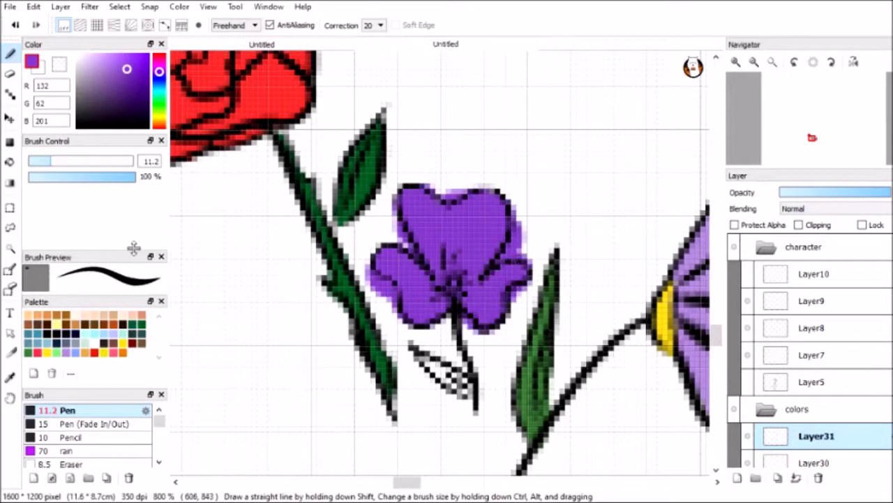
{"action": "left_click_drag", "start_coordinate": [419, 356], "coordinate": [475, 398]}
Draw yellow (rainbow2) streaks at the purple flower's centre with a 1.9-size Pen.
{"action": "left_click", "coordinate": [47, 352]}
{"action": "left_click_drag", "start_coordinate": [48, 162], "coordinate": [30, 162]}
{"action": "mouse_move", "coordinate": [450, 241]}
{"action": "left_mouse_down"}
{"action": "mouse_move", "coordinate": [457, 283]}
{"action": "mouse_move", "coordinate": [481, 307]}
{"action": "left_mouse_up"}
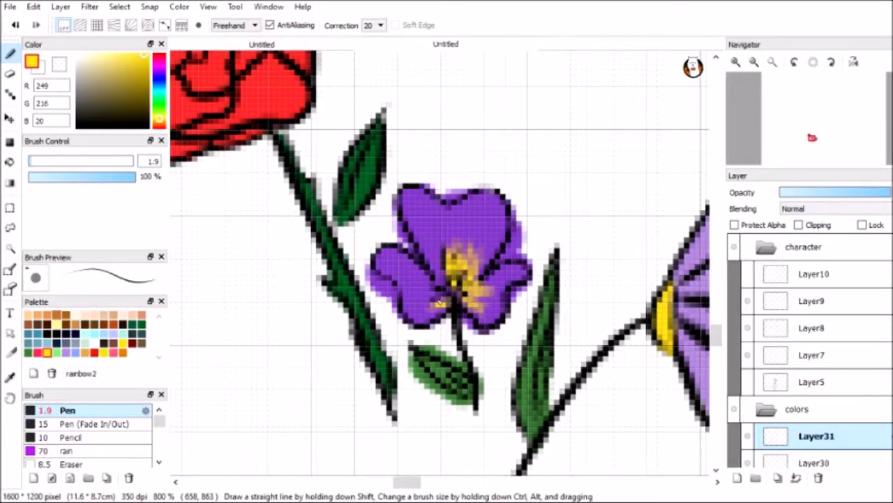
Erase the colour spilling outside the purple flower's petals and leaf.
{"action": "left_click", "coordinate": [10, 73]}
{"action": "scroll", "coordinate": [426, 454], "scroll_direction": "up", "scroll_amount": 2}
{"action": "mouse_move", "coordinate": [506, 363]}
{"action": "left_mouse_down"}
{"action": "mouse_move", "coordinate": [419, 293]}
{"action": "mouse_move", "coordinate": [488, 386]}
{"action": "left_mouse_up"}
{"action": "left_click_drag", "start_coordinate": [346, 150], "coordinate": [376, 254]}
{"action": "mouse_move", "coordinate": [482, 257]}
{"action": "left_mouse_down"}
{"action": "mouse_move", "coordinate": [587, 179]}
{"action": "mouse_move", "coordinate": [562, 78]}
{"action": "left_mouse_up"}
{"action": "scroll", "coordinate": [413, 347], "scroll_direction": "up", "scroll_amount": 3}
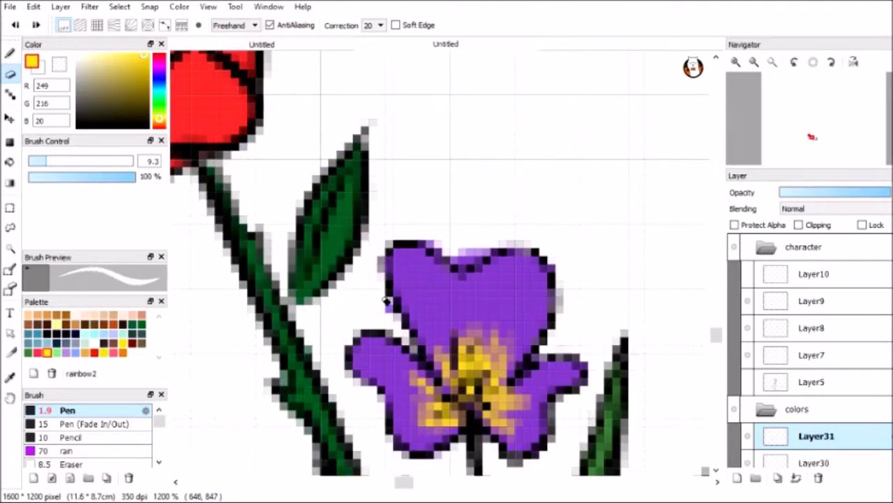
Hide the finished flowers' line art and Layer30 so the uncoloured five-petal flower stands alone.
{"action": "scroll", "coordinate": [571, 219], "scroll_direction": "down", "scroll_amount": 3}
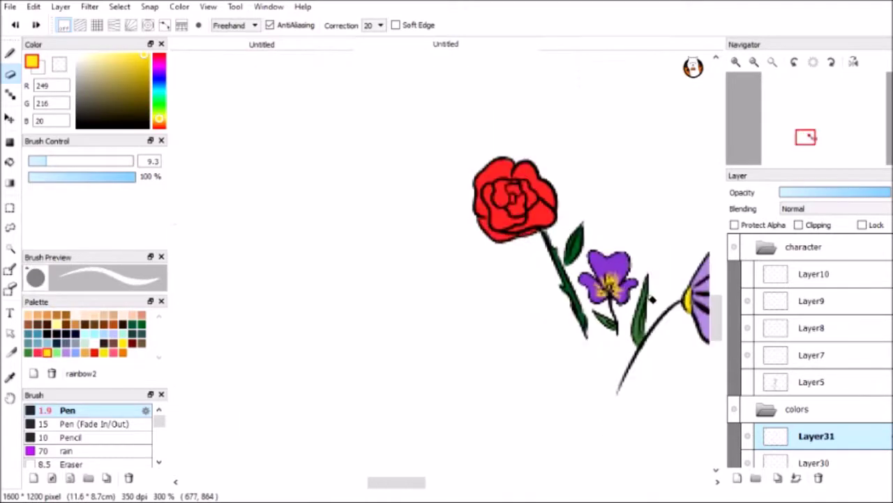
{"action": "scroll", "coordinate": [571, 219], "scroll_direction": "up", "scroll_amount": 1}
{"action": "left_click", "coordinate": [747, 328]}
{"action": "scroll", "coordinate": [446, 280], "scroll_direction": "right", "scroll_amount": 3}
{"action": "scroll", "coordinate": [736, 415], "scroll_direction": "down", "scroll_amount": 3}
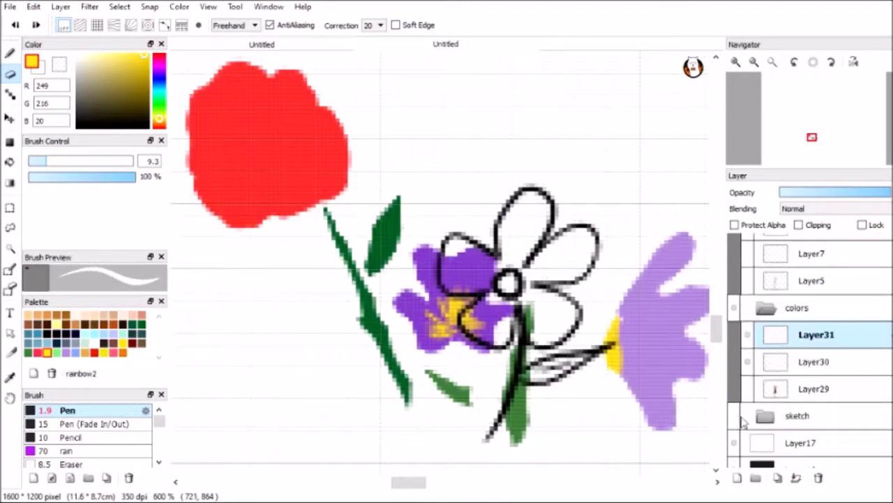
{"action": "left_click", "coordinate": [748, 372]}
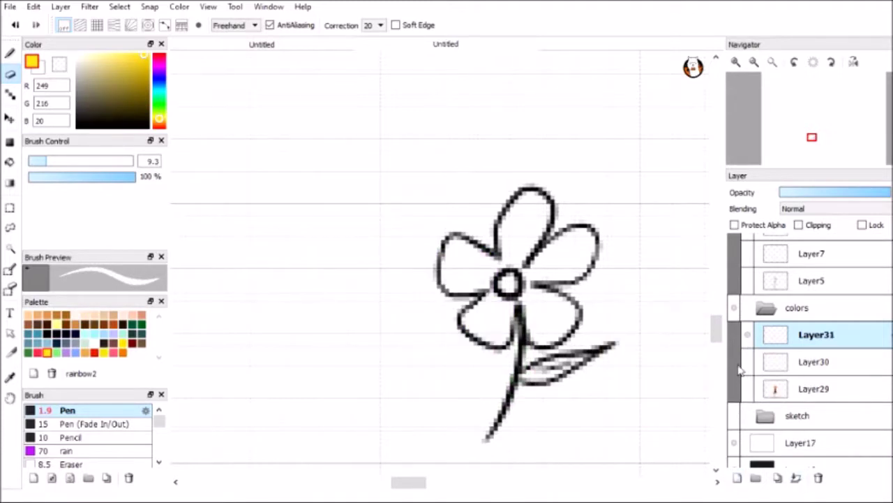
Paint the five-petal flower's round centre orange (233, 94, 30) with a 3.8-size Pen.
{"action": "left_click", "coordinate": [125, 64]}
{"action": "left_click", "coordinate": [159, 125]}
{"action": "left_click", "coordinate": [10, 53]}
{"action": "left_click", "coordinate": [508, 283]}
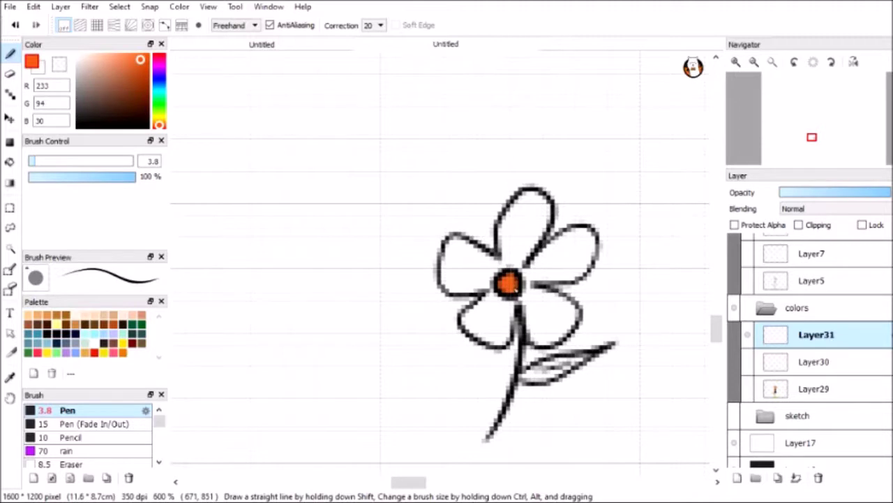
Add a new layer and fill the flower's five petals with yellow (rainbow2).
{"action": "key", "text": "ctrl+shift+n"}
{"action": "left_click", "coordinate": [47, 352]}
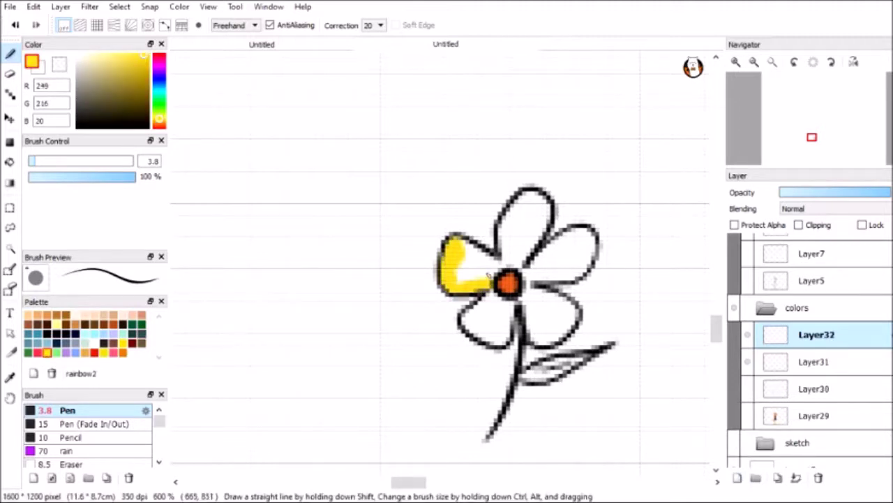
{"action": "mouse_move", "coordinate": [544, 220]}
{"action": "left_mouse_down"}
{"action": "mouse_move", "coordinate": [522, 256]}
{"action": "mouse_move", "coordinate": [528, 219]}
{"action": "left_mouse_up"}
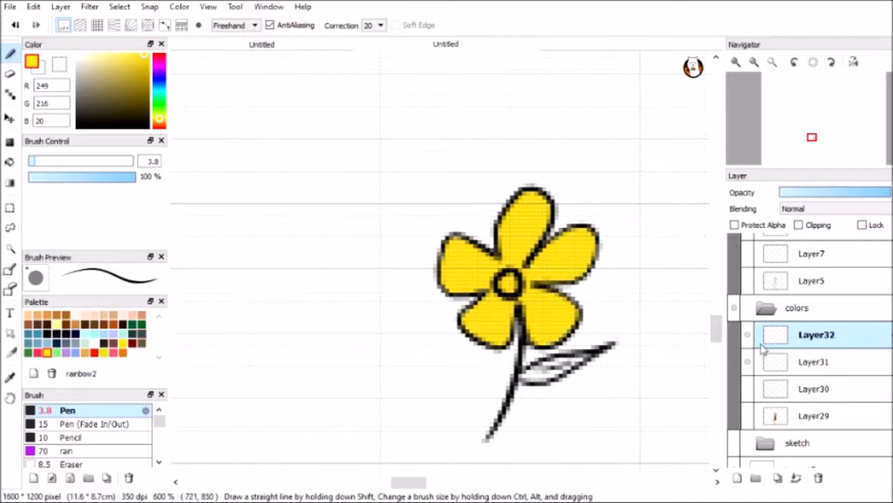
Add another layer and paint the five-petal flower's leaf light green (rainbow3).
{"action": "left_click", "coordinate": [737, 478]}
{"action": "left_click", "coordinate": [56, 351]}
{"action": "scroll", "coordinate": [578, 392], "scroll_direction": "up", "scroll_amount": 3}
{"action": "mouse_move", "coordinate": [426, 350]}
{"action": "left_mouse_down"}
{"action": "mouse_move", "coordinate": [501, 337]}
{"action": "mouse_move", "coordinate": [583, 305]}
{"action": "left_mouse_up"}
Merge the yellow flower's colour layers, then move Layer32 below Layer10 and Layer30 below Layer7 in the character folder.
{"action": "left_click", "coordinate": [796, 477]}
{"action": "left_click", "coordinate": [797, 478]}
{"action": "scroll", "coordinate": [593, 322], "scroll_direction": "down", "scroll_amount": 3}
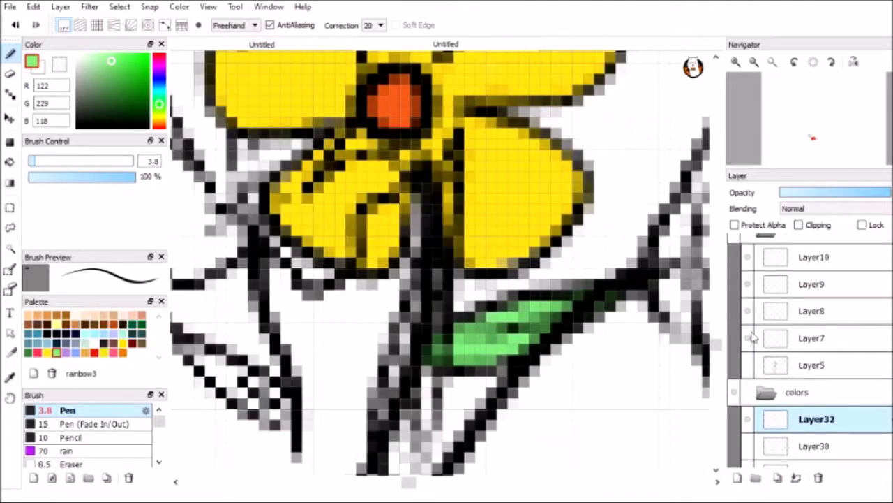
{"action": "left_click_drag", "start_coordinate": [781, 397], "coordinate": [801, 273]}
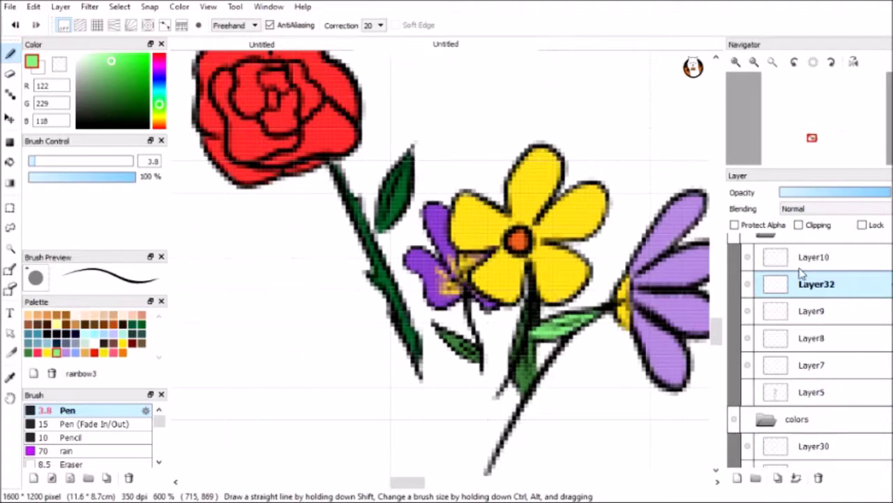
{"action": "left_click_drag", "start_coordinate": [787, 452], "coordinate": [788, 391]}
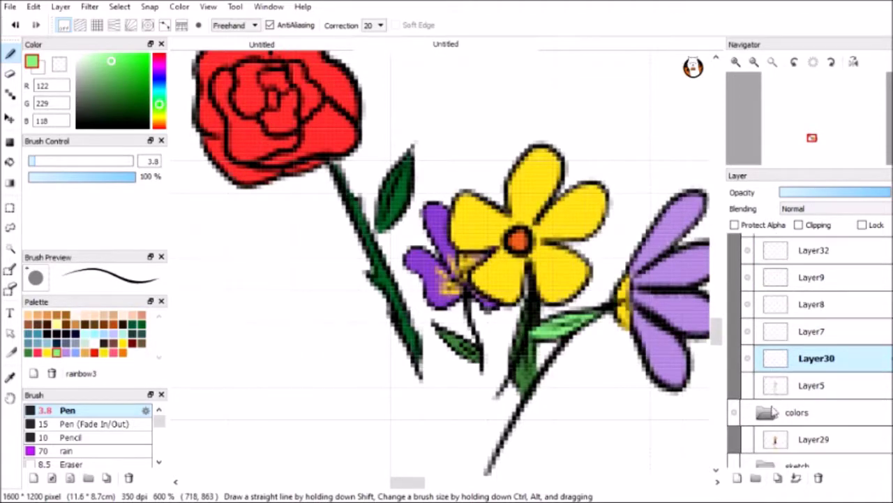
Merge the flowers' line art and colour layers from Layer10 down into Layer30.
{"action": "left_click", "coordinate": [782, 262]}
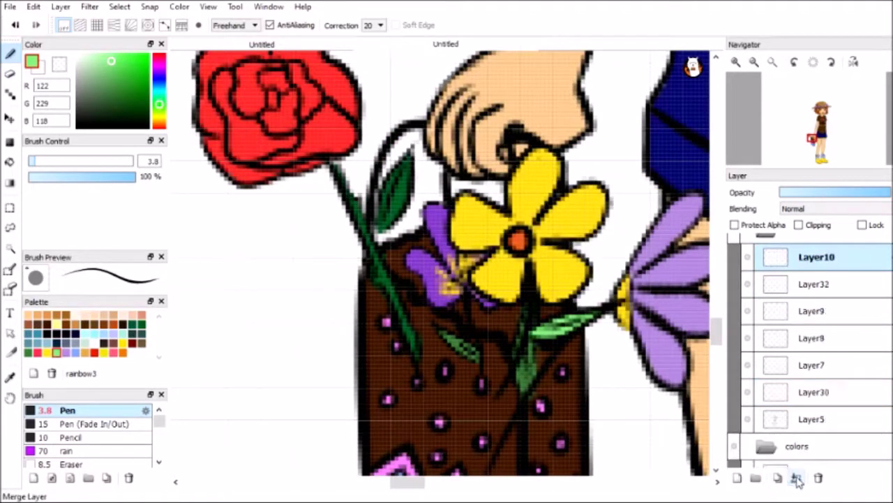
{"action": "scroll", "coordinate": [809, 314], "scroll_direction": "down", "scroll_amount": 5}
{"action": "left_click", "coordinate": [827, 264]}
Lower Layer30's opacity, hide the colours, and erase the stems and petals overlapping the bag's front with a 2.8 eraser.
{"action": "key", "text": "e"}
{"action": "left_click", "coordinate": [841, 193]}
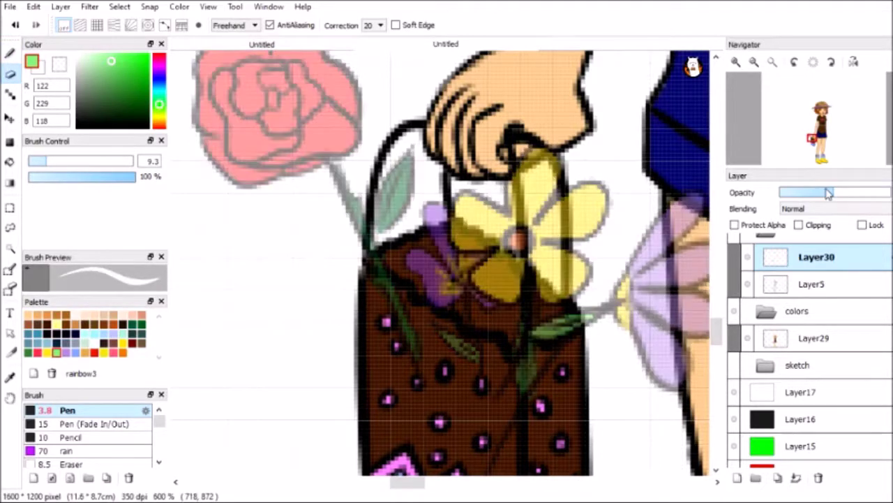
{"action": "scroll", "coordinate": [382, 290], "scroll_direction": "up", "scroll_amount": 1}
{"action": "left_click_drag", "start_coordinate": [551, 420], "coordinate": [622, 375]}
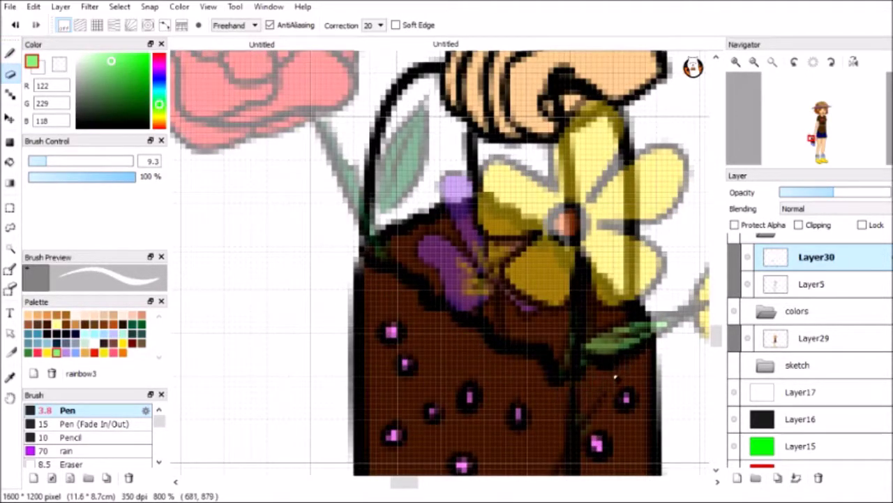
{"action": "scroll", "coordinate": [592, 419], "scroll_direction": "down", "scroll_amount": 5}
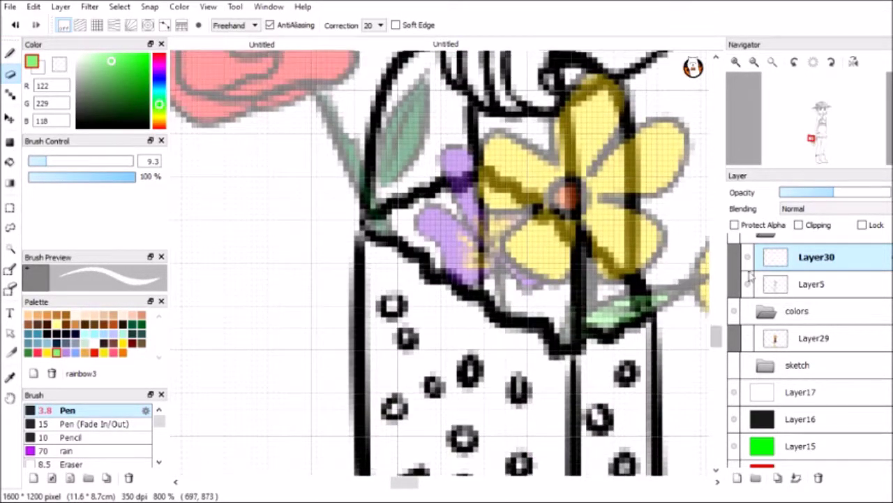
{"action": "scroll", "coordinate": [450, 238], "scroll_direction": "up", "scroll_amount": 2}
{"action": "key", "text": "bracketleft"}
{"action": "key", "text": "bracketleft"}
{"action": "key", "text": "bracketleft"}
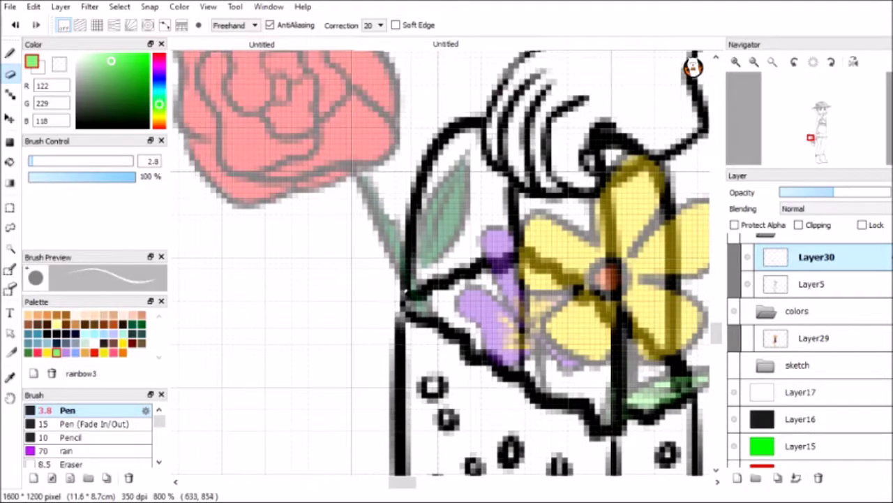
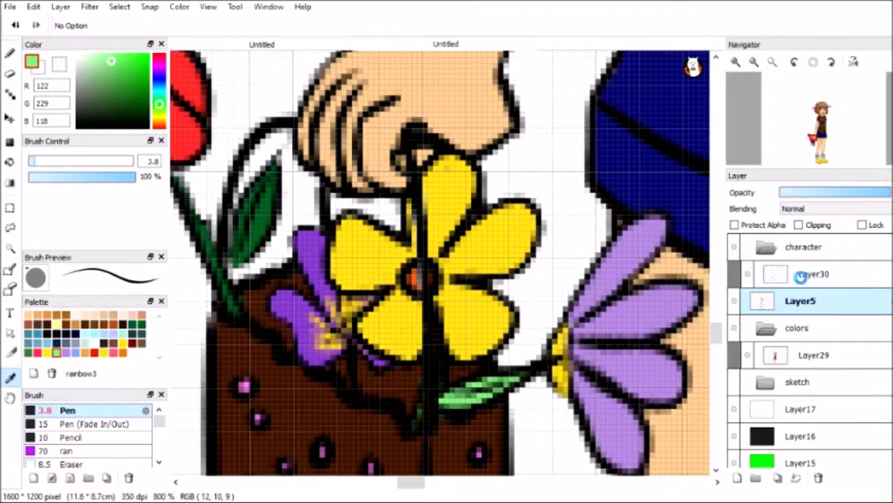
Touch up the yellow flower on Layer30 with the yellow and orange sampled from its petals and centre.
{"action": "left_click", "coordinate": [792, 274]}
{"action": "left_click", "coordinate": [416, 215], "text": "alt"}
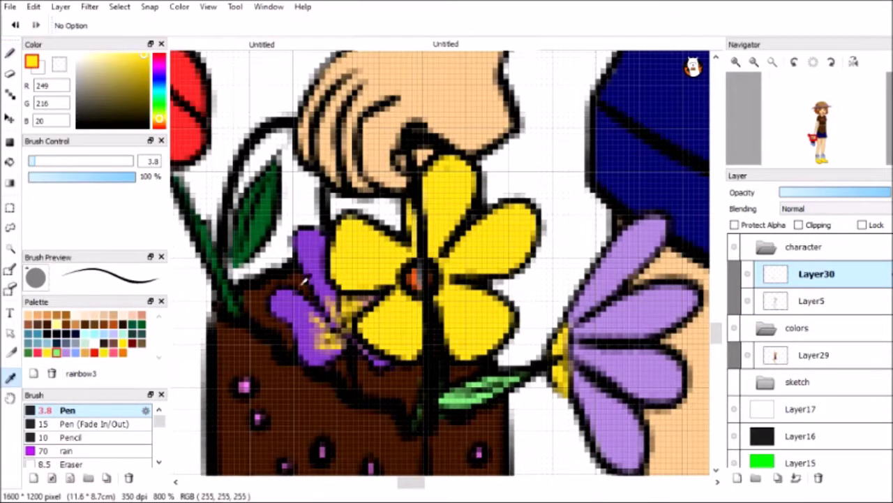
{"action": "left_click", "coordinate": [415, 277], "text": "alt"}
{"action": "scroll", "coordinate": [411, 208], "scroll_direction": "down", "scroll_amount": 5}
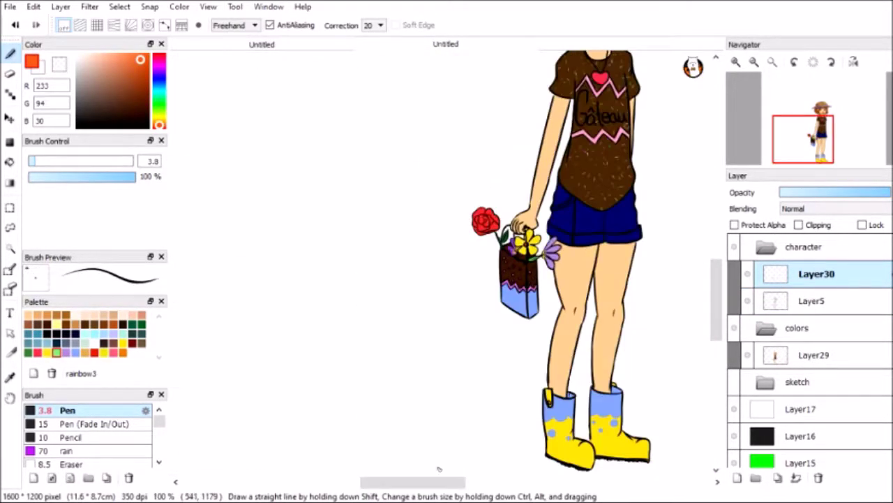
Choose the blush palette colour and the AirBrush at size 24 for the girl's face.
{"action": "left_click", "coordinate": [113, 351]}
{"action": "left_click", "coordinate": [77, 441]}
{"action": "left_click", "coordinate": [89, 162]}
{"action": "scroll", "coordinate": [464, 153], "scroll_direction": "up", "scroll_amount": 3}
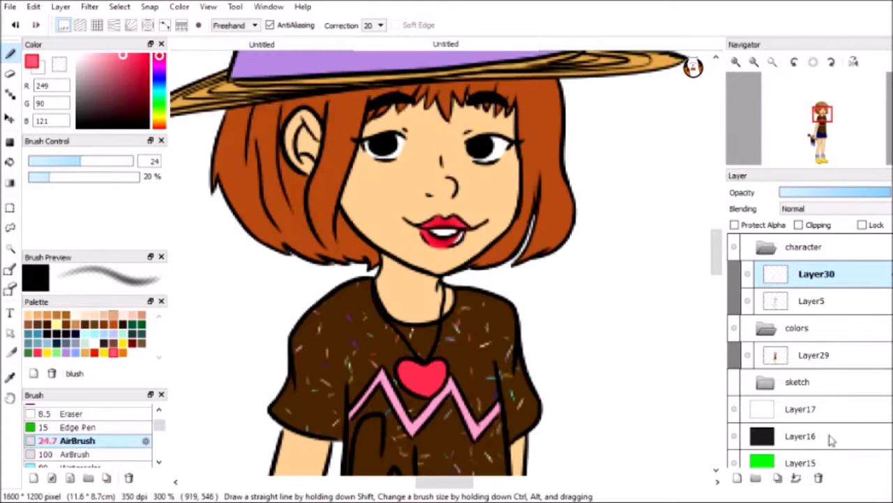
Try airbrushing blush on both cheeks directly on Layer29, and undo the strokes.
{"action": "key", "text": "ctrl+z"}
{"action": "scroll", "coordinate": [419, 175], "scroll_direction": "up", "scroll_amount": 1}
{"action": "left_click_drag", "start_coordinate": [342, 175], "coordinate": [404, 209]}
{"action": "left_click_drag", "start_coordinate": [488, 174], "coordinate": [523, 188]}
{"action": "left_click_drag", "start_coordinate": [377, 181], "coordinate": [419, 220]}
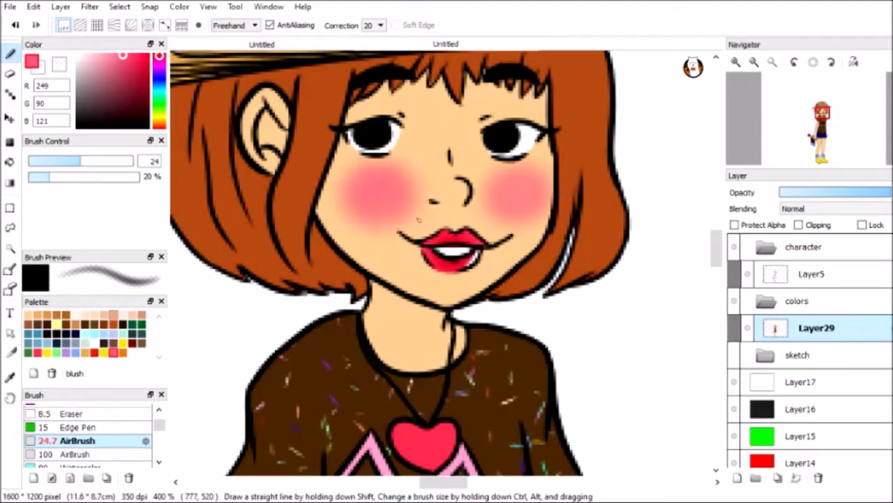
{"action": "key", "text": "ctrl+z"}
{"action": "key", "text": "ctrl+z"}
{"action": "key", "text": "ctrl+z"}
{"action": "key", "text": "ctrl+z"}
Airbrush blush on one cheek on a new layer, and place a pasted copy over the other cheek.
{"action": "left_click", "coordinate": [738, 479]}
{"action": "mouse_move", "coordinate": [342, 175]}
{"action": "left_mouse_down"}
{"action": "mouse_move", "coordinate": [369, 198]}
{"action": "mouse_move", "coordinate": [521, 185]}
{"action": "left_mouse_up"}
{"action": "key", "text": "ctrl+c"}
{"action": "key", "text": "ctrl+v"}
{"action": "key", "text": "ctrl+t"}
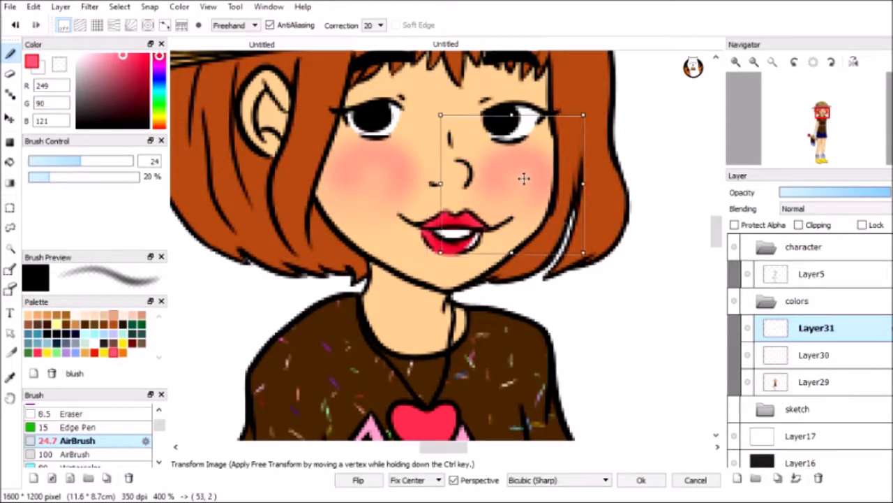
{"action": "left_click", "coordinate": [641, 480]}
Merge both blush layers into Layer29, and combine Layer29 with the line art inside the character folder.
{"action": "left_click", "coordinate": [797, 479]}
{"action": "left_click", "coordinate": [797, 478]}
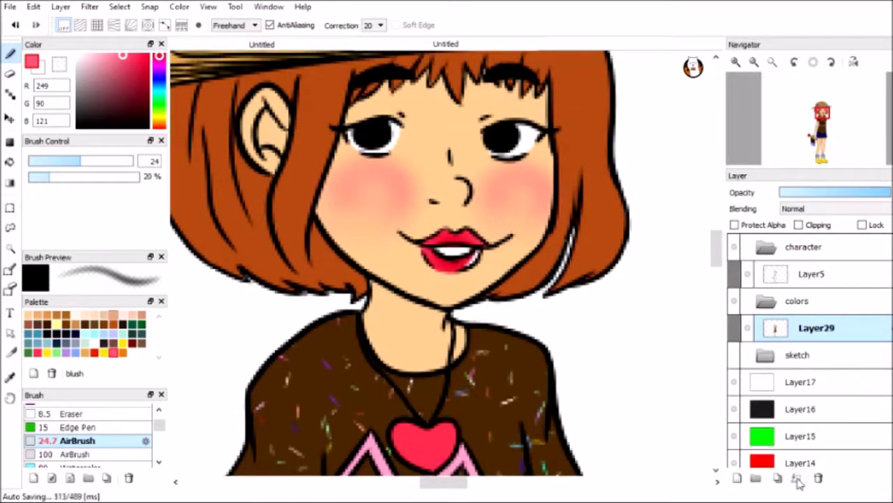
{"action": "left_click_drag", "start_coordinate": [817, 328], "coordinate": [807, 300]}
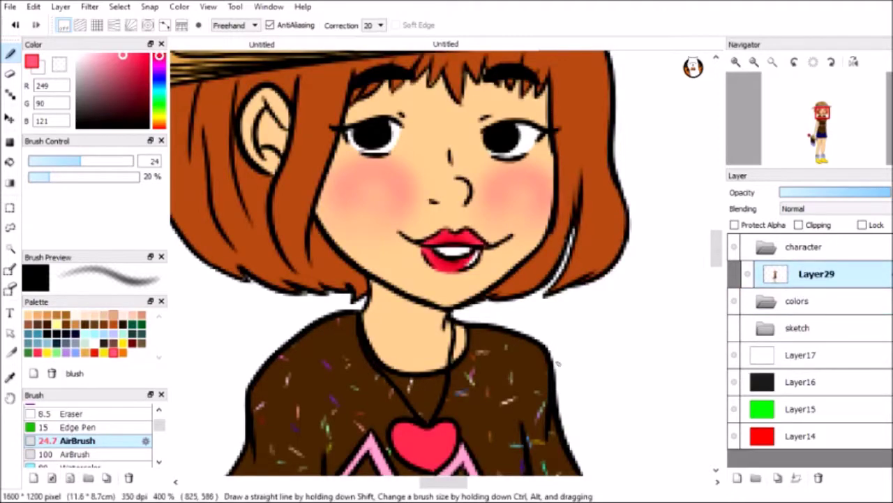
Replace the empty colors folder with a new folder holding a blank layer, and hide the character folder.
{"action": "scroll", "coordinate": [687, 333], "scroll_direction": "down", "scroll_amount": 5}
{"action": "scroll", "coordinate": [687, 333], "scroll_direction": "up", "scroll_amount": 3}
{"action": "scroll", "coordinate": [694, 303], "scroll_direction": "down", "scroll_amount": 2}
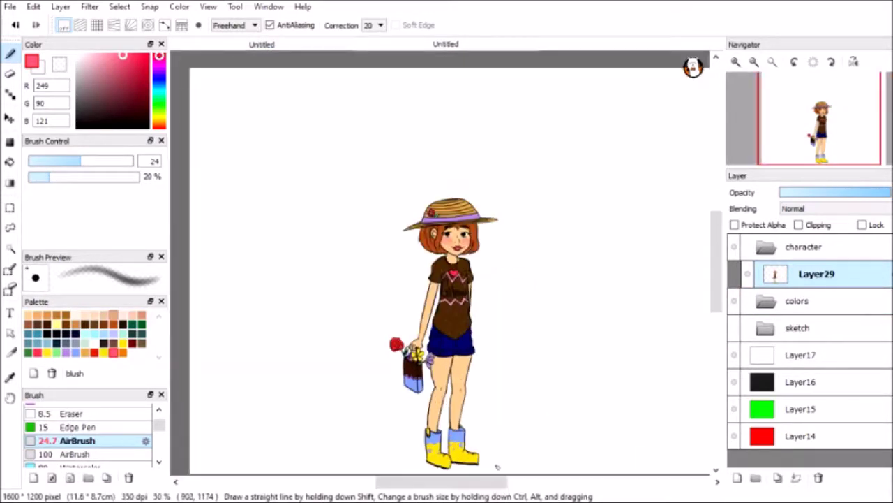
{"action": "left_click", "coordinate": [793, 311]}
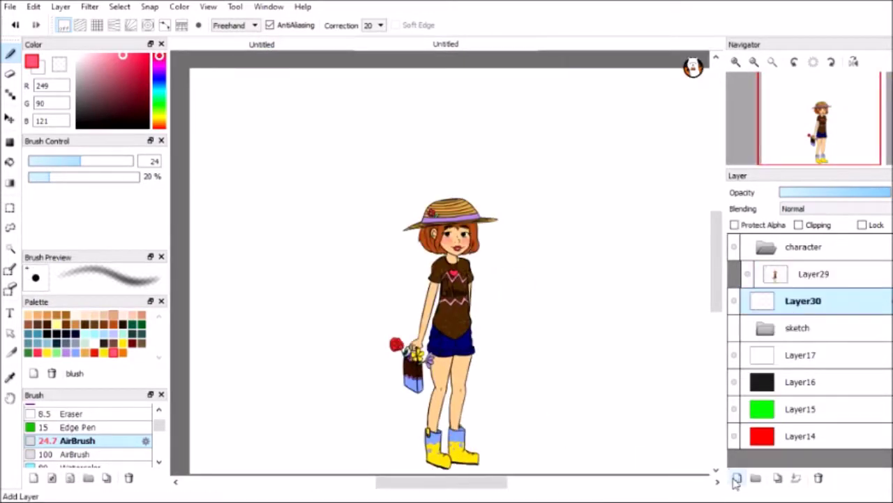
{"action": "key", "text": "ctrl+shift+n"}
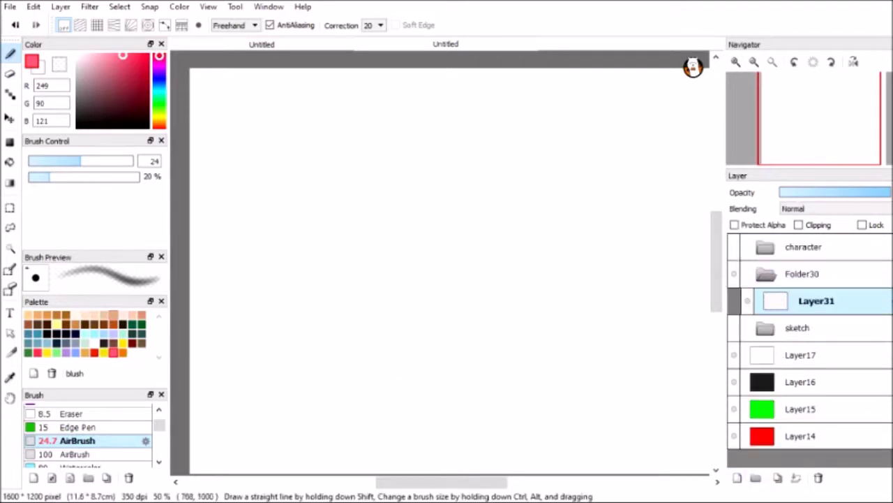
Choose the black night sky1 colour and the Pen at size 9.9, with the whole canvas in view.
{"action": "left_click", "coordinate": [47, 334]}
{"action": "key", "text": "b"}
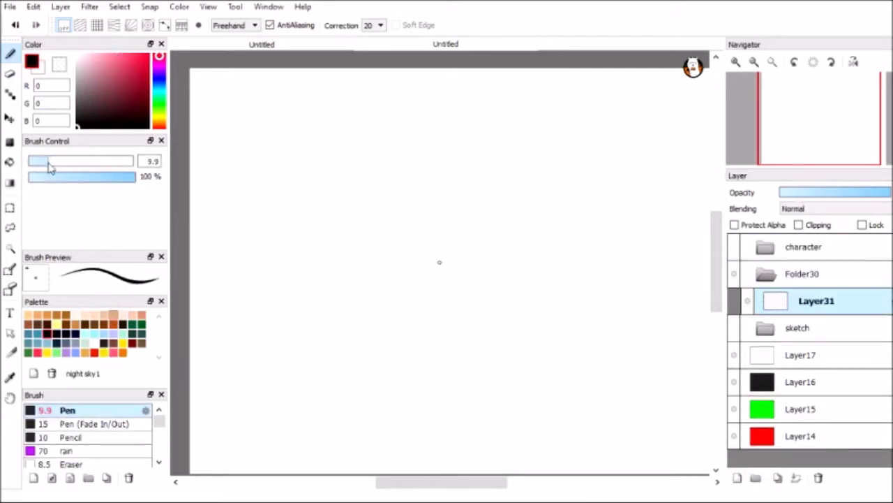
{"action": "scroll", "coordinate": [588, 283], "scroll_direction": "down", "scroll_amount": 2}
{"action": "scroll", "coordinate": [588, 283], "scroll_direction": "up", "scroll_amount": 1}
{"action": "scroll", "coordinate": [518, 369], "scroll_direction": "down", "scroll_amount": 2}
Try a first sketch of the horizon and hills, and clear it from the layer.
{"action": "left_click_drag", "start_coordinate": [279, 358], "coordinate": [670, 352]}
{"action": "left_click_drag", "start_coordinate": [279, 218], "coordinate": [548, 235]}
{"action": "left_click_drag", "start_coordinate": [489, 204], "coordinate": [663, 209]}
{"action": "key", "text": "Delete"}
Draw three rounded hills across the upper canvas and a gently curved horizon line below them.
{"action": "left_click_drag", "start_coordinate": [285, 246], "coordinate": [387, 237]}
{"action": "mouse_move", "coordinate": [377, 220]}
{"action": "left_mouse_down"}
{"action": "mouse_move", "coordinate": [528, 237]}
{"action": "mouse_move", "coordinate": [643, 185]}
{"action": "left_mouse_up"}
{"action": "left_click_drag", "start_coordinate": [285, 244], "coordinate": [643, 249]}
Try sketching loose path lines across the ground below the horizon, and undo them.
{"action": "left_click_drag", "start_coordinate": [311, 265], "coordinate": [615, 256]}
{"action": "left_click_drag", "start_coordinate": [401, 284], "coordinate": [436, 286]}
{"action": "mouse_move", "coordinate": [480, 310]}
{"action": "left_mouse_down"}
{"action": "mouse_move", "coordinate": [643, 296]}
{"action": "mouse_move", "coordinate": [410, 271]}
{"action": "left_mouse_up"}
{"action": "left_click_drag", "start_coordinate": [333, 322], "coordinate": [456, 292]}
{"action": "left_click_drag", "start_coordinate": [457, 272], "coordinate": [524, 282]}
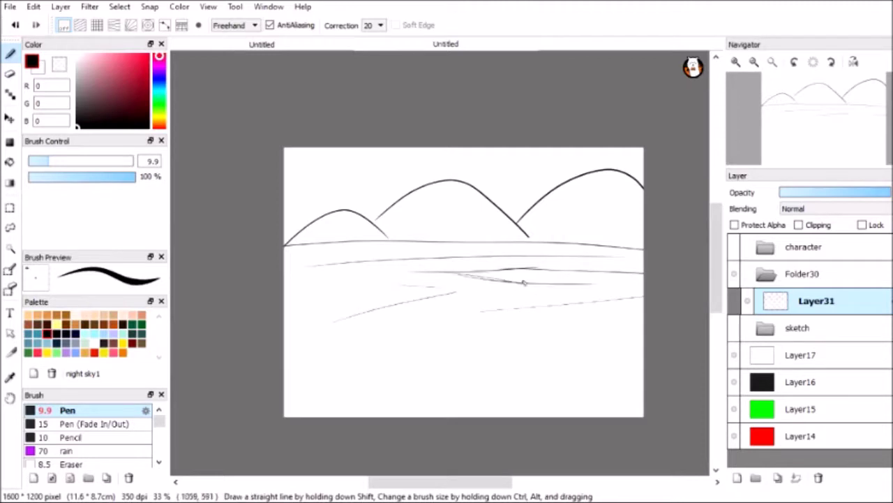
{"action": "key", "text": "ctrl+z"}
{"action": "key", "text": "ctrl+z"}
{"action": "key", "text": "ctrl+z"}
{"action": "key", "text": "ctrl+z"}
{"action": "key", "text": "ctrl+z"}
{"action": "key", "text": "ctrl+z"}
{"action": "key", "text": "ctrl+z"}
{"action": "key", "text": "ctrl+z"}
{"action": "left_click_drag", "start_coordinate": [389, 279], "coordinate": [644, 299]}
{"action": "key", "text": "ctrl+z"}
Draw the outlines of a winding path curving back and forth from the horizon to the canvas's lower edge.
{"action": "left_click_drag", "start_coordinate": [284, 278], "coordinate": [644, 259]}
{"action": "left_click_drag", "start_coordinate": [293, 298], "coordinate": [643, 307]}
{"action": "left_click_drag", "start_coordinate": [285, 346], "coordinate": [643, 334]}
{"action": "left_click_drag", "start_coordinate": [283, 380], "coordinate": [349, 389]}
{"action": "mouse_move", "coordinate": [643, 257]}
{"action": "left_mouse_down"}
{"action": "mouse_move", "coordinate": [429, 280]}
{"action": "mouse_move", "coordinate": [643, 286]}
{"action": "left_mouse_up"}
{"action": "mouse_move", "coordinate": [643, 357]}
{"action": "left_mouse_down"}
{"action": "mouse_move", "coordinate": [591, 357]}
{"action": "mouse_move", "coordinate": [517, 417]}
{"action": "left_mouse_up"}
{"action": "left_click_drag", "start_coordinate": [284, 381], "coordinate": [339, 418]}
Erase the stray faint line near the lower-left path edge, and join the middle hill's outline to the first hill.
{"action": "key", "text": "e"}
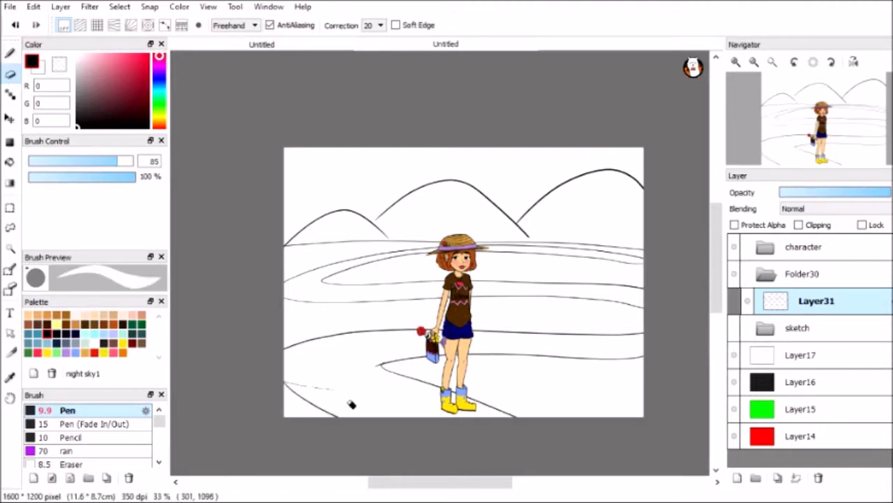
{"action": "scroll", "coordinate": [388, 358], "scroll_direction": "up", "scroll_amount": 1}
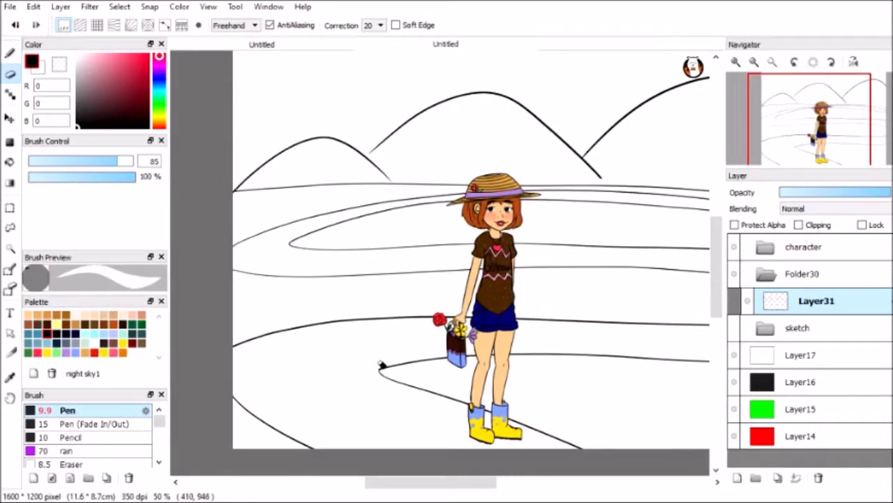
{"action": "mouse_move", "coordinate": [422, 482]}
{"action": "left_mouse_down"}
{"action": "mouse_move", "coordinate": [454, 482]}
{"action": "mouse_move", "coordinate": [446, 483]}
{"action": "left_mouse_up"}
{"action": "key", "text": "b"}
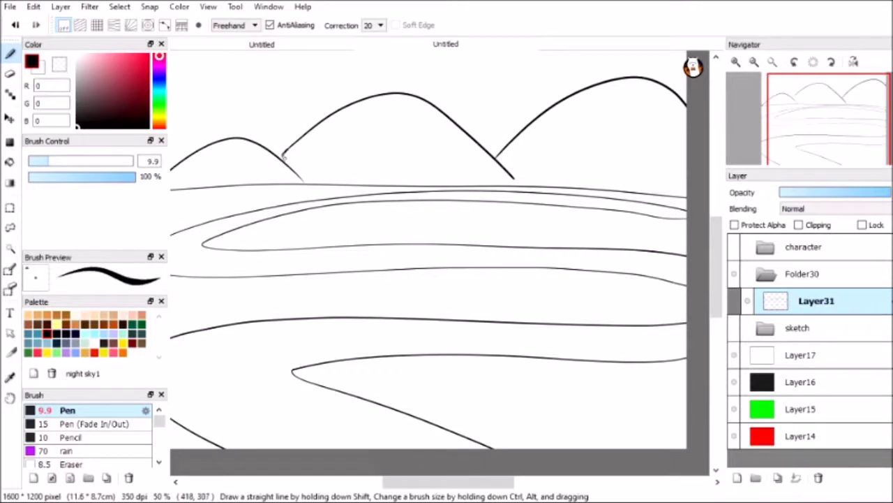
Try drawing small five-lobed flower outlines on new layers over the ground, and undo them.
{"action": "key", "text": "ctrl+shift+n"}
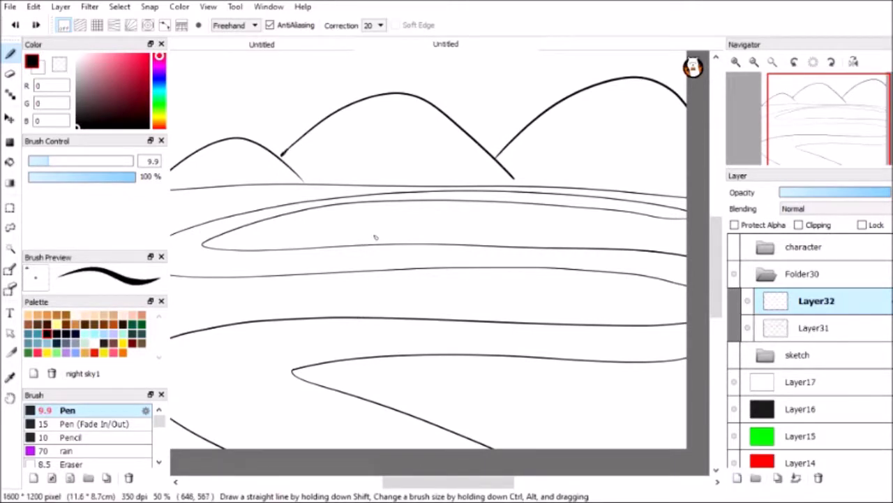
{"action": "scroll", "coordinate": [374, 237], "scroll_direction": "up", "scroll_amount": 3}
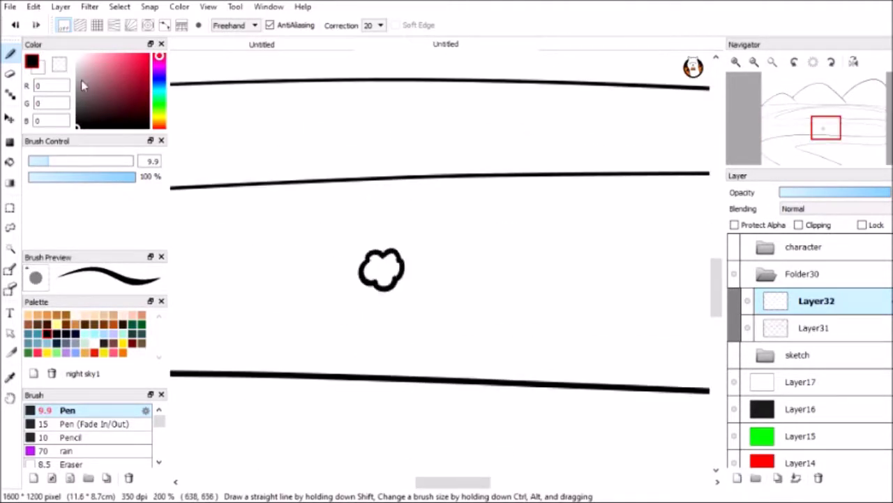
{"action": "left_click", "coordinate": [74, 351]}
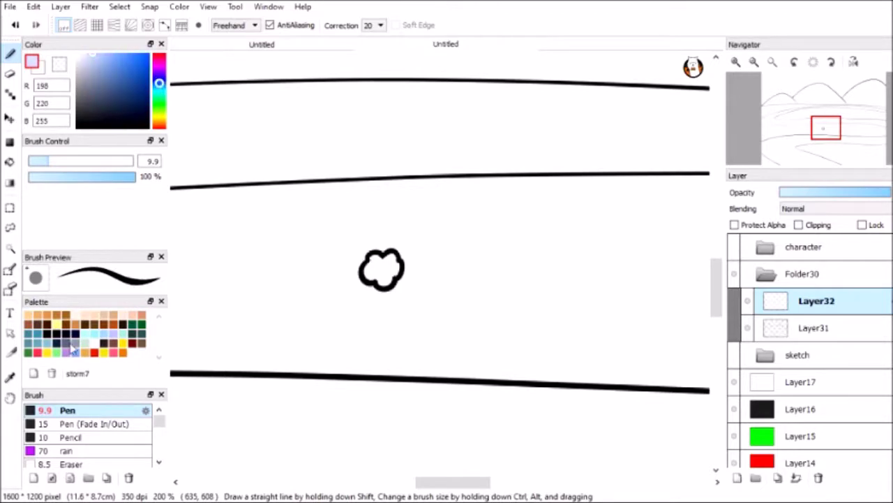
{"action": "key", "text": "ctrl+shift+n"}
{"action": "left_click_drag", "start_coordinate": [551, 236], "coordinate": [554, 237]}
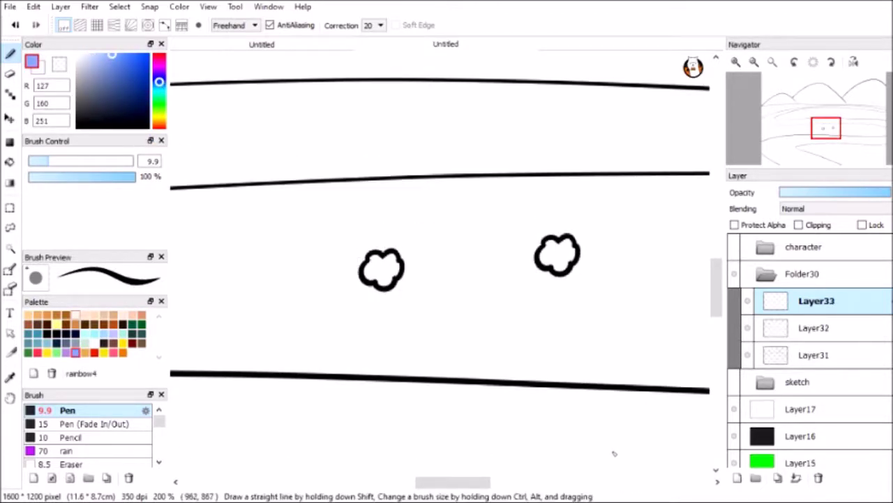
{"action": "key", "text": "ctrl+z"}
{"action": "key", "text": "ctrl+z"}
{"action": "key", "text": "ctrl+z"}
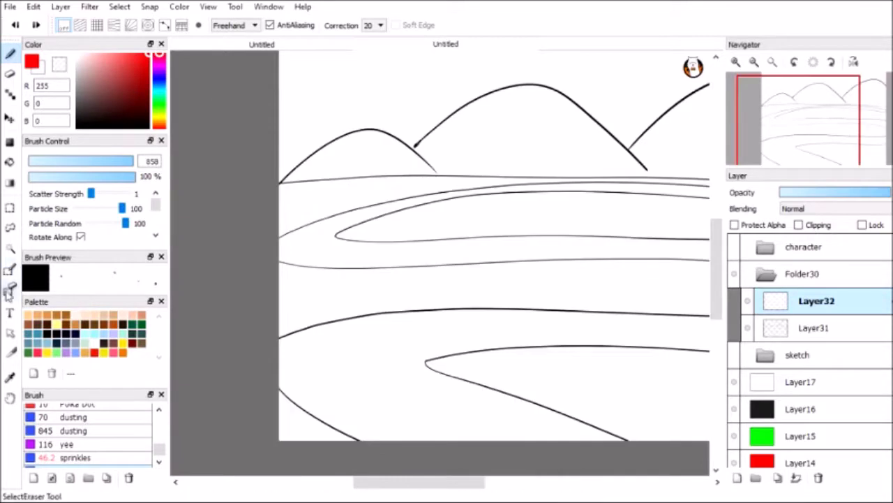
{"action": "left_click", "coordinate": [10, 271]}
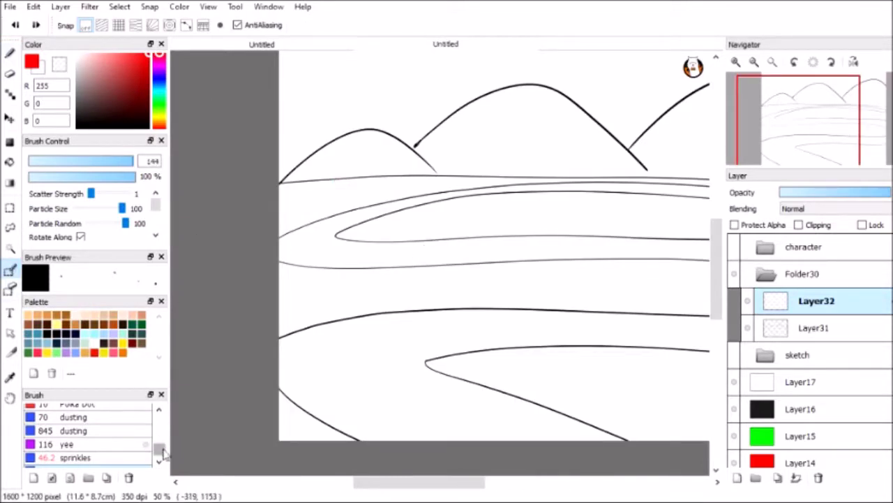
{"action": "key", "text": "b"}
{"action": "key", "text": "ctrl+z"}
Try selecting the ground areas on either side of the path with the Magic Wand.
{"action": "key", "text": "w"}
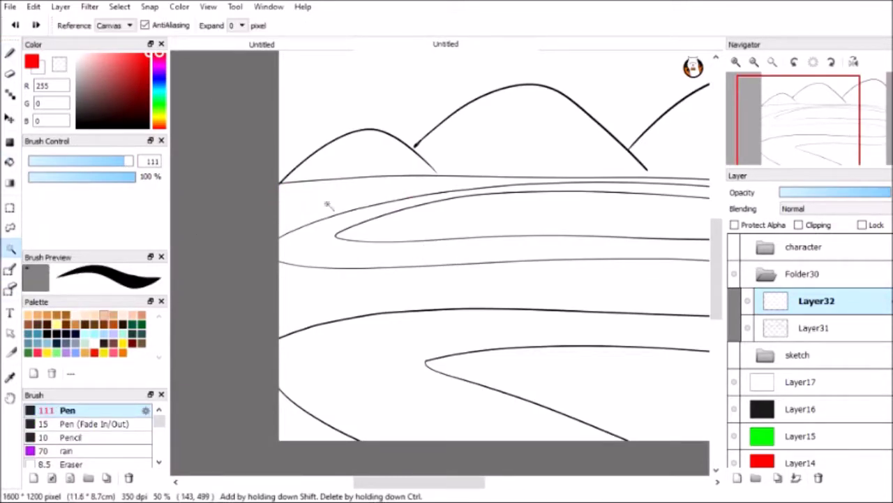
{"action": "scroll", "coordinate": [614, 244], "scroll_direction": "down", "scroll_amount": 2}
{"action": "left_click", "coordinate": [629, 223]}
{"action": "left_click", "coordinate": [622, 241], "text": "shift"}
{"action": "left_click", "coordinate": [573, 275], "text": "shift"}
{"action": "left_click", "coordinate": [530, 324], "text": "shift"}
{"action": "scroll", "coordinate": [462, 373], "scroll_direction": "right", "scroll_amount": 3}
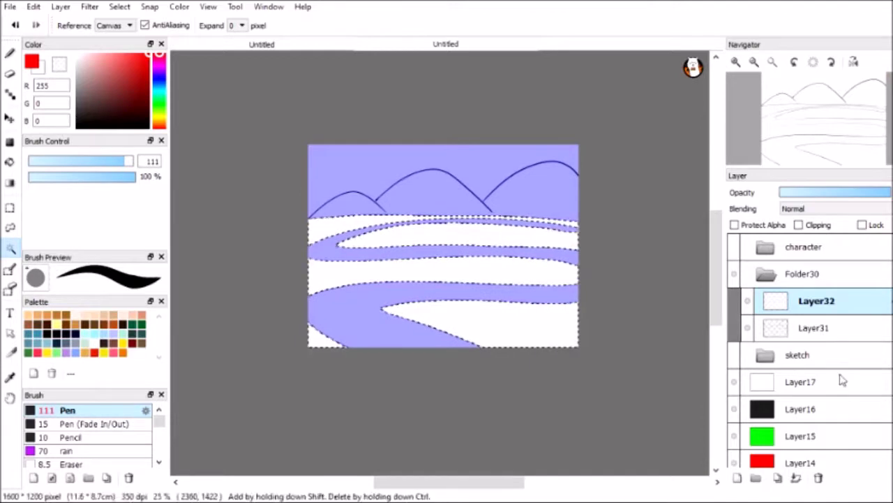
Add a new layer above Layer32 in the background folder, and clear the selection.
{"action": "left_click", "coordinate": [737, 477]}
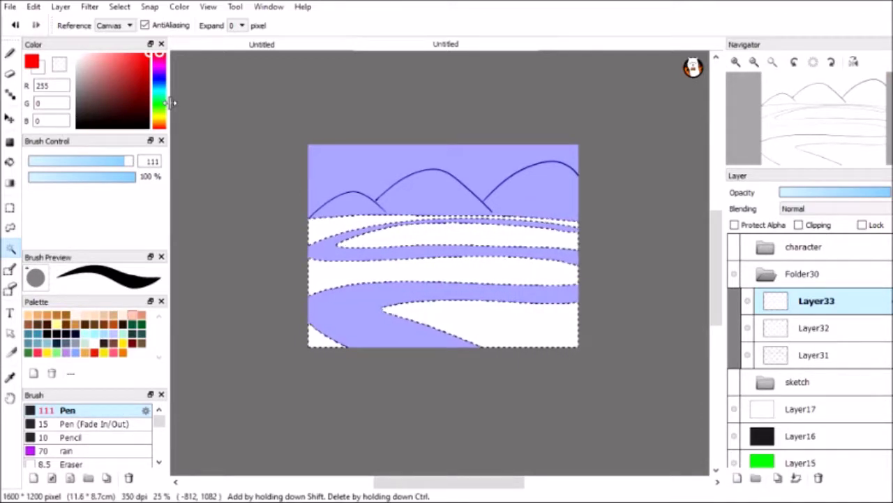
{"action": "left_click", "coordinate": [9, 207]}
{"action": "key", "text": "ctrl+d"}
Move Layer33 below Layer31 and paint the path's upper bend light brown (R 199, G 142, B 101) with the 111-size pen.
{"action": "left_click", "coordinate": [10, 52]}
{"action": "left_click", "coordinate": [84, 314]}
{"action": "left_click", "coordinate": [98, 325]}
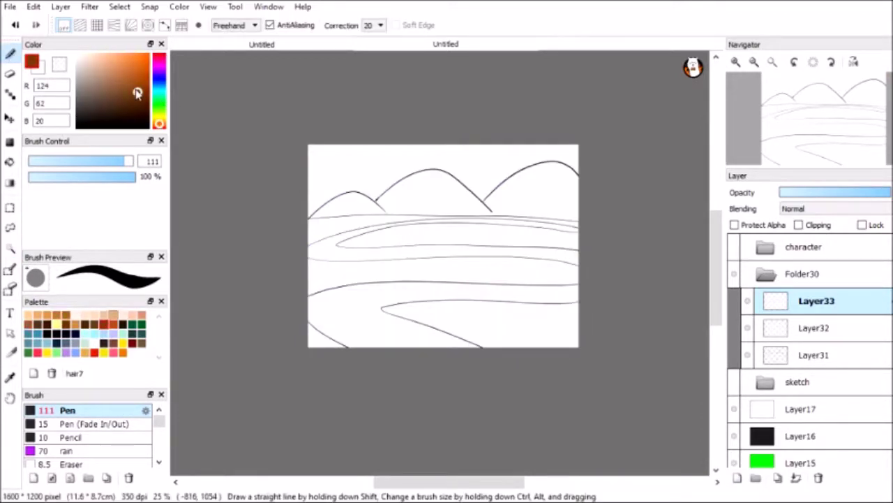
{"action": "scroll", "coordinate": [517, 234], "scroll_direction": "up", "scroll_amount": 2}
{"action": "left_click_drag", "start_coordinate": [237, 218], "coordinate": [345, 208]}
{"action": "left_click_drag", "start_coordinate": [817, 301], "coordinate": [817, 355]}
{"action": "mouse_move", "coordinate": [345, 208]}
{"action": "left_mouse_down"}
{"action": "mouse_move", "coordinate": [637, 213]}
{"action": "mouse_move", "coordinate": [215, 259]}
{"action": "mouse_move", "coordinate": [429, 279]}
{"action": "mouse_move", "coordinate": [703, 276]}
{"action": "left_mouse_up"}
{"action": "scroll", "coordinate": [460, 230], "scroll_direction": "left", "scroll_amount": 3}
{"action": "mouse_move", "coordinate": [291, 271]}
{"action": "left_mouse_down"}
{"action": "mouse_move", "coordinate": [681, 257]}
{"action": "mouse_move", "coordinate": [607, 349]}
{"action": "left_mouse_up"}
Paint the path's lower bend and foreground section down to the canvas edge in the same light brown.
{"action": "scroll", "coordinate": [461, 279], "scroll_direction": "right", "scroll_amount": 2}
{"action": "left_click_drag", "start_coordinate": [607, 349], "coordinate": [293, 391]}
{"action": "key", "text": "ctrl+z"}
{"action": "mouse_move", "coordinate": [666, 331]}
{"action": "left_mouse_down"}
{"action": "mouse_move", "coordinate": [610, 343]}
{"action": "mouse_move", "coordinate": [182, 346]}
{"action": "left_mouse_up"}
{"action": "mouse_move", "coordinate": [279, 377]}
{"action": "left_mouse_down"}
{"action": "mouse_move", "coordinate": [670, 363]}
{"action": "mouse_move", "coordinate": [244, 381]}
{"action": "mouse_move", "coordinate": [178, 401]}
{"action": "left_mouse_up"}
{"action": "left_click_drag", "start_coordinate": [417, 482], "coordinate": [397, 481]}
{"action": "mouse_move", "coordinate": [248, 360]}
{"action": "left_mouse_down"}
{"action": "mouse_move", "coordinate": [209, 380]}
{"action": "mouse_move", "coordinate": [300, 458]}
{"action": "left_mouse_up"}
{"action": "left_click_drag", "start_coordinate": [345, 384], "coordinate": [515, 452]}
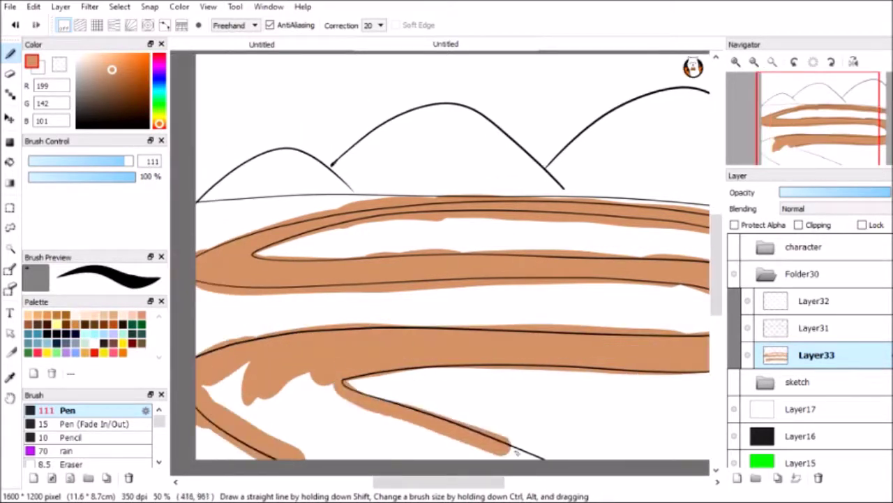
{"action": "mouse_move", "coordinate": [256, 427]}
{"action": "left_mouse_down"}
{"action": "mouse_move", "coordinate": [363, 419]}
{"action": "mouse_move", "coordinate": [509, 454]}
{"action": "left_mouse_up"}
Hide the white Layer17 and start erasing excess brown on Layer33 around the path's far end at the right canvas edge with the 21-size eraser.
{"action": "scroll", "coordinate": [470, 312], "scroll_direction": "up", "scroll_amount": 3}
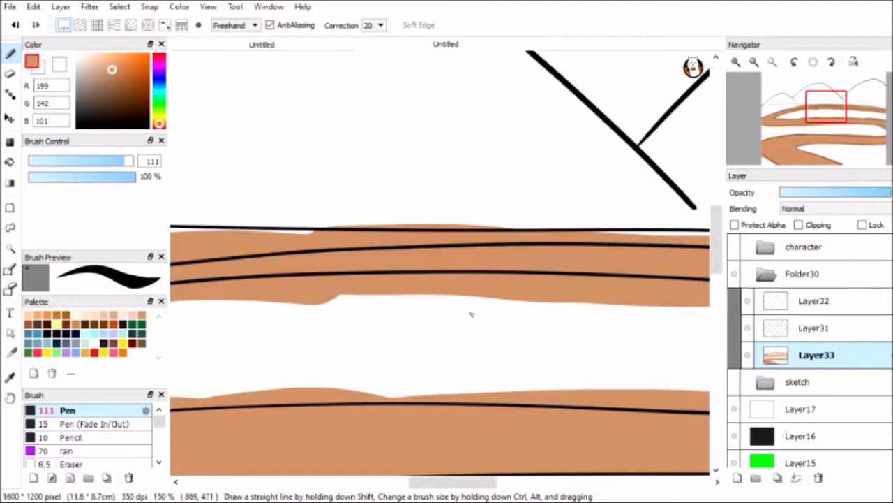
{"action": "key", "text": "e"}
{"action": "left_click", "coordinate": [303, 266]}
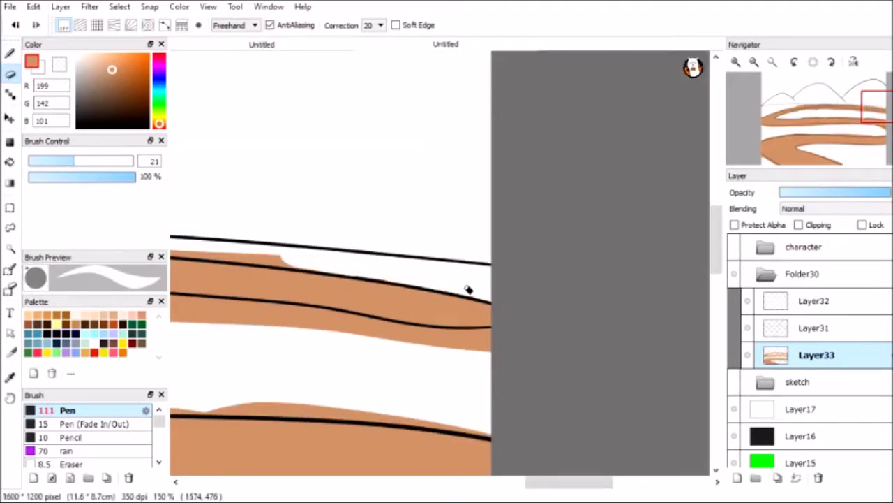
{"action": "left_click", "coordinate": [734, 409]}
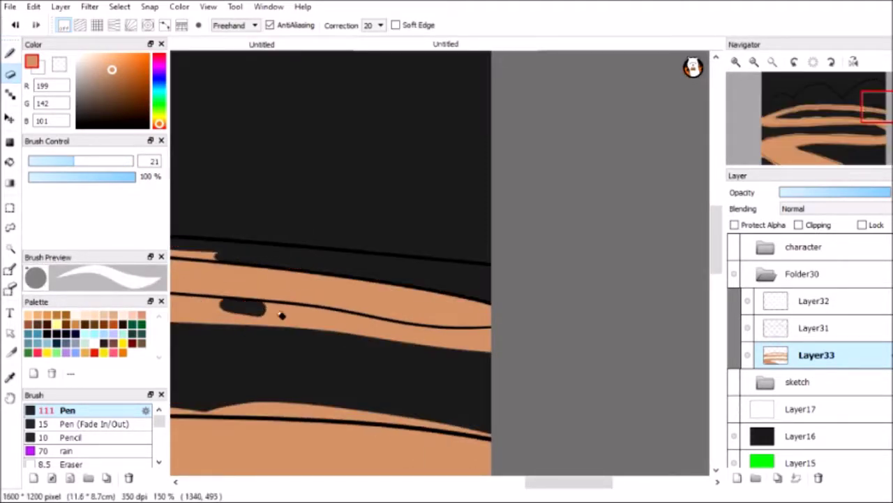
{"action": "scroll", "coordinate": [525, 302], "scroll_direction": "up", "scroll_amount": 1}
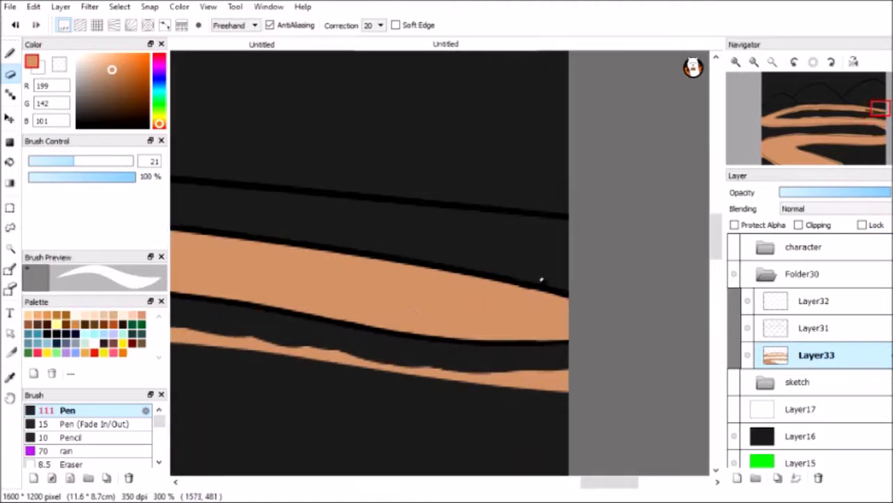
{"action": "scroll", "coordinate": [416, 220], "scroll_direction": "up", "scroll_amount": 1}
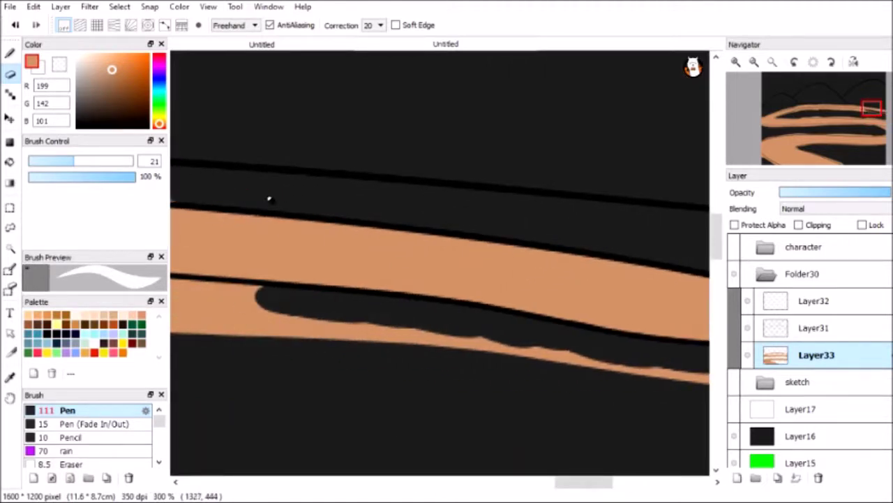
Erase the brown overspill just outside both outlines along the right half of the path's farthest stretch.
{"action": "left_click_drag", "start_coordinate": [591, 479], "coordinate": [542, 480]}
{"action": "left_click_drag", "start_coordinate": [353, 273], "coordinate": [554, 290]}
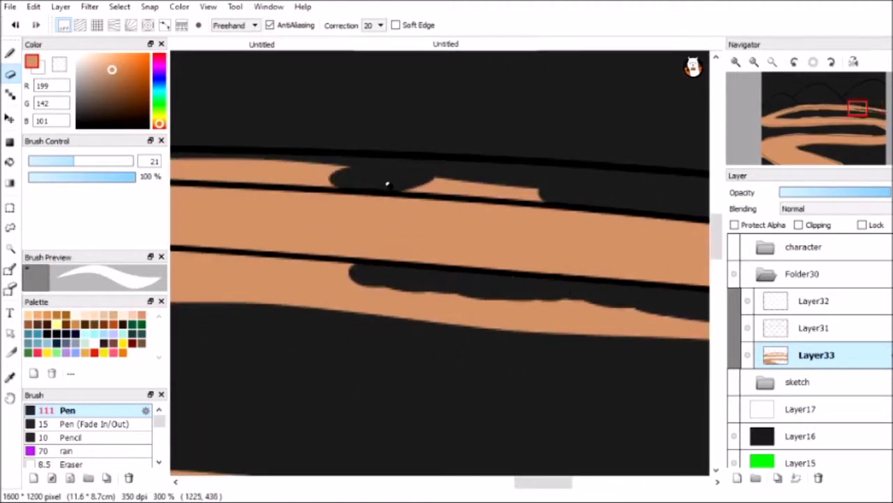
{"action": "left_click_drag", "start_coordinate": [544, 481], "coordinate": [521, 482]}
{"action": "left_click_drag", "start_coordinate": [349, 170], "coordinate": [384, 169]}
{"action": "left_click_drag", "start_coordinate": [522, 482], "coordinate": [497, 481]}
{"action": "left_click_drag", "start_coordinate": [328, 252], "coordinate": [569, 263]}
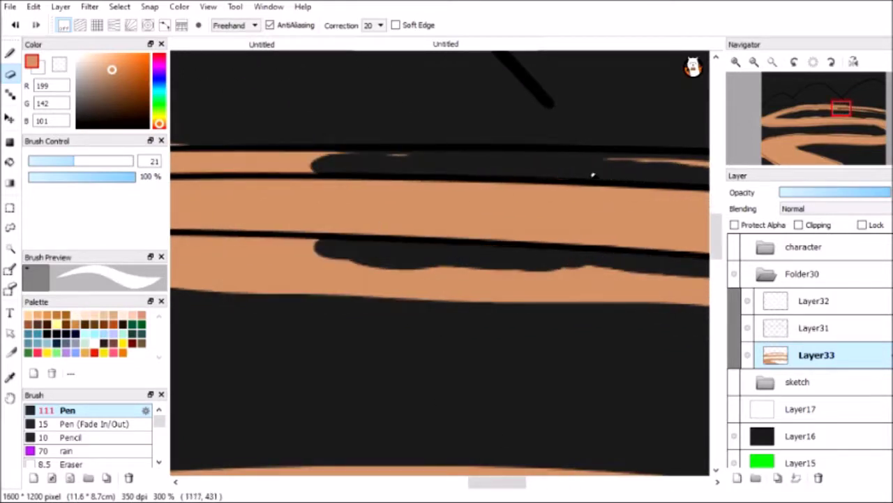
{"action": "left_click_drag", "start_coordinate": [576, 165], "coordinate": [587, 164]}
{"action": "left_click_drag", "start_coordinate": [497, 481], "coordinate": [472, 482]}
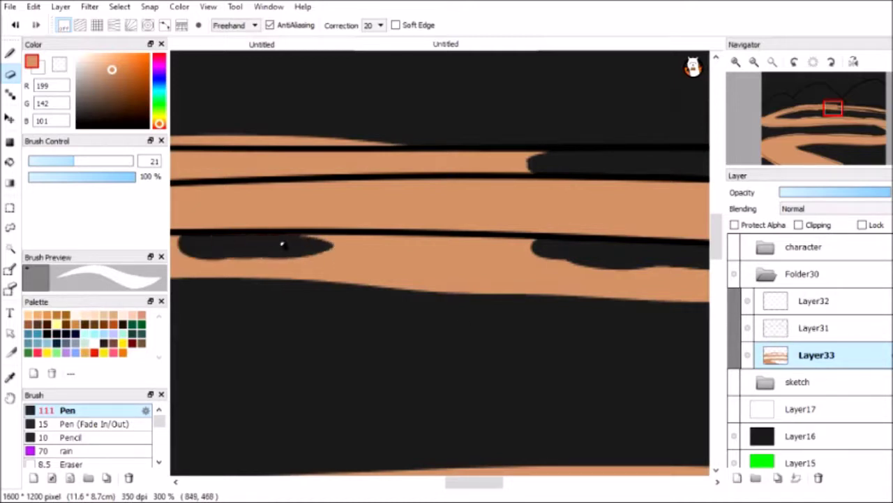
Erase the brown overspill above and below the outlines along the middle of the path's farthest stretch.
{"action": "left_click_drag", "start_coordinate": [474, 481], "coordinate": [433, 481]}
{"action": "left_click_drag", "start_coordinate": [301, 245], "coordinate": [559, 248]}
{"action": "left_click_drag", "start_coordinate": [237, 185], "coordinate": [570, 191]}
{"action": "left_click_drag", "start_coordinate": [432, 482], "coordinate": [394, 482]}
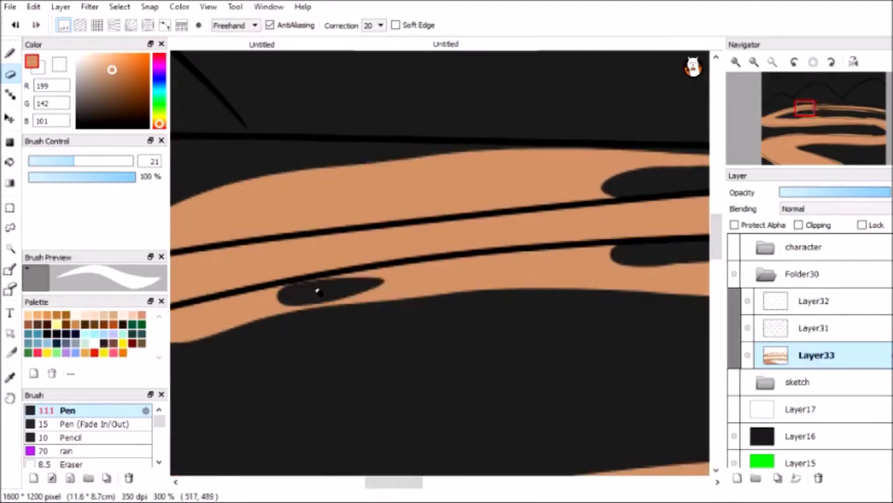
{"action": "left_click_drag", "start_coordinate": [313, 291], "coordinate": [630, 249]}
{"action": "left_click_drag", "start_coordinate": [279, 223], "coordinate": [660, 188]}
{"action": "left_click_drag", "start_coordinate": [387, 482], "coordinate": [346, 486]}
Erase the brown overspill outside the outlines where the farthest stretch curves down toward the left canvas edge.
{"action": "left_click_drag", "start_coordinate": [370, 339], "coordinate": [593, 293]}
{"action": "left_click_drag", "start_coordinate": [265, 279], "coordinate": [573, 218]}
{"action": "left_click_drag", "start_coordinate": [352, 482], "coordinate": [322, 481]}
{"action": "left_click_drag", "start_coordinate": [253, 351], "coordinate": [610, 281]}
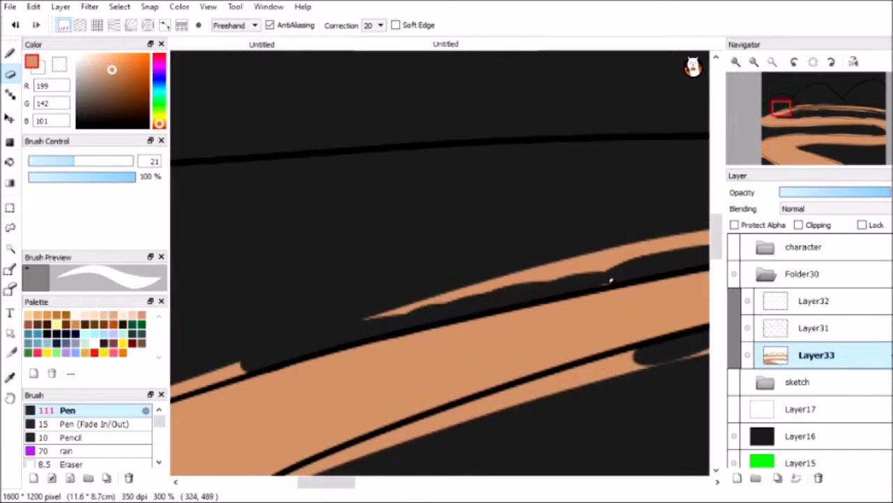
{"action": "left_click_drag", "start_coordinate": [716, 256], "coordinate": [715, 274]}
{"action": "left_click_drag", "start_coordinate": [259, 387], "coordinate": [463, 314]}
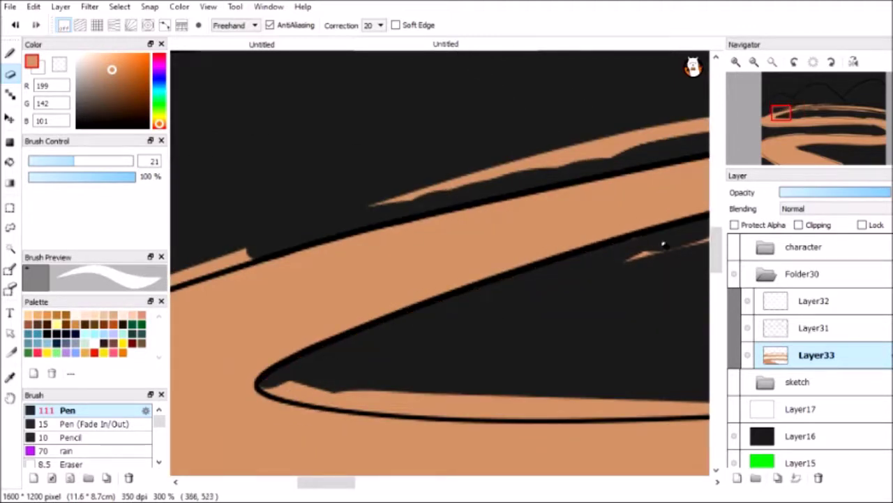
{"action": "left_click_drag", "start_coordinate": [221, 268], "coordinate": [183, 282]}
{"action": "left_click_drag", "start_coordinate": [326, 481], "coordinate": [280, 482]}
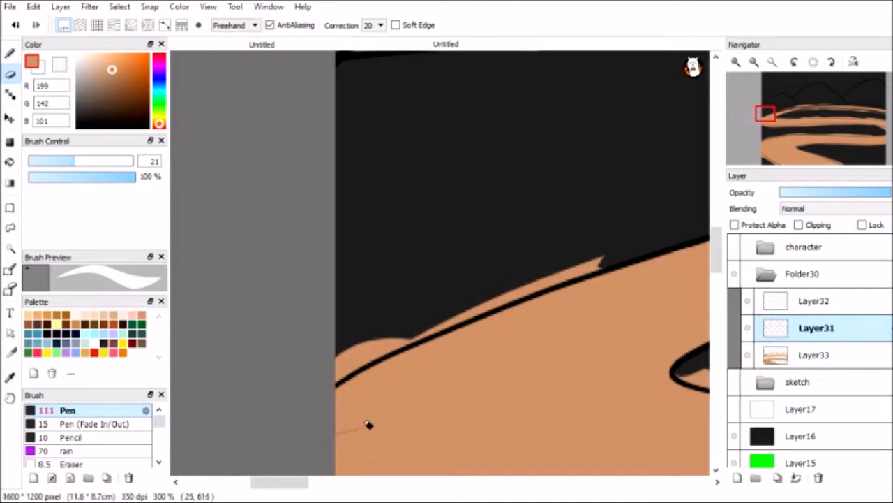
Erase the brown spilling into the pointed ground area inside the upper bend, from its tip along its lower outline.
{"action": "left_click_drag", "start_coordinate": [279, 481], "coordinate": [325, 482]}
{"action": "left_click_drag", "start_coordinate": [391, 379], "coordinate": [455, 398]}
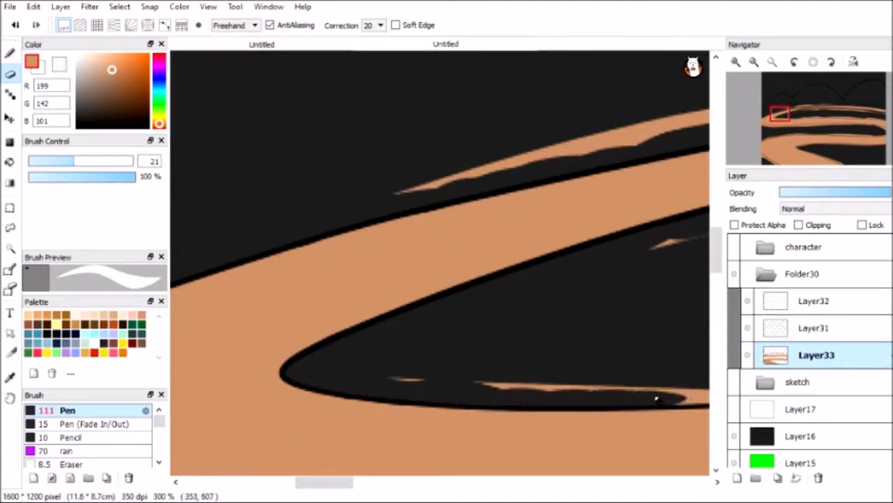
{"action": "scroll", "coordinate": [391, 386], "scroll_direction": "right", "scroll_amount": 5}
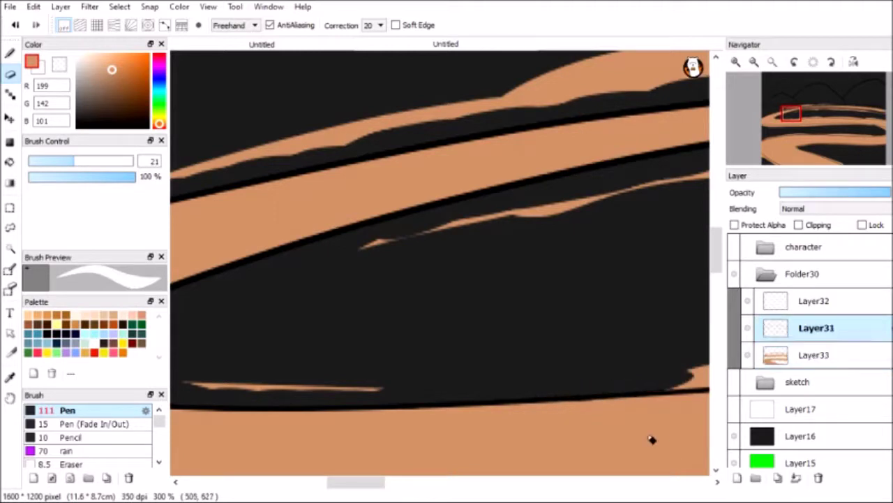
{"action": "scroll", "coordinate": [479, 463], "scroll_direction": "right", "scroll_amount": 3}
{"action": "scroll", "coordinate": [399, 428], "scroll_direction": "right", "scroll_amount": 3}
{"action": "left_click_drag", "start_coordinate": [314, 363], "coordinate": [602, 359]}
Erase the excess brown above the upper outline of the path's second stretch, working rightward to the canvas edge.
{"action": "scroll", "coordinate": [446, 484], "scroll_direction": "right", "scroll_amount": 3}
{"action": "left_click_drag", "start_coordinate": [481, 356], "coordinate": [691, 364]}
{"action": "scroll", "coordinate": [542, 371], "scroll_direction": "right", "scroll_amount": 3}
{"action": "left_click_drag", "start_coordinate": [543, 371], "coordinate": [701, 380]}
{"action": "scroll", "coordinate": [459, 482], "scroll_direction": "right", "scroll_amount": 3}
{"action": "scroll", "coordinate": [526, 389], "scroll_direction": "right", "scroll_amount": 3}
{"action": "left_click_drag", "start_coordinate": [526, 389], "coordinate": [702, 384]}
{"action": "scroll", "coordinate": [477, 421], "scroll_direction": "right", "scroll_amount": 3}
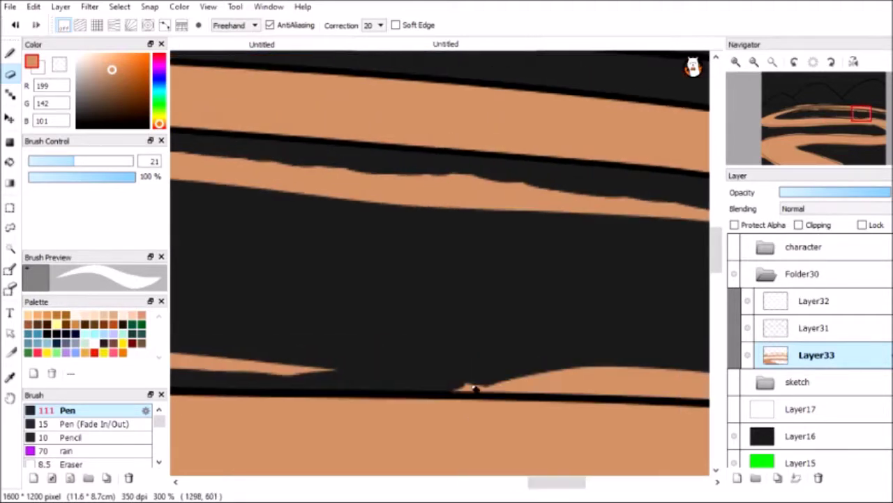
{"action": "left_click_drag", "start_coordinate": [476, 421], "coordinate": [702, 394]}
{"action": "scroll", "coordinate": [614, 479], "scroll_direction": "right", "scroll_amount": 3}
{"action": "scroll", "coordinate": [614, 479], "scroll_direction": "down", "scroll_amount": 3}
{"action": "left_click_drag", "start_coordinate": [391, 418], "coordinate": [702, 425]}
Erase the excess brown below the lower outline of the second stretch near the right canvas edge.
{"action": "scroll", "coordinate": [549, 237], "scroll_direction": "down", "scroll_amount": 3}
{"action": "left_click_drag", "start_coordinate": [549, 238], "coordinate": [647, 266]}
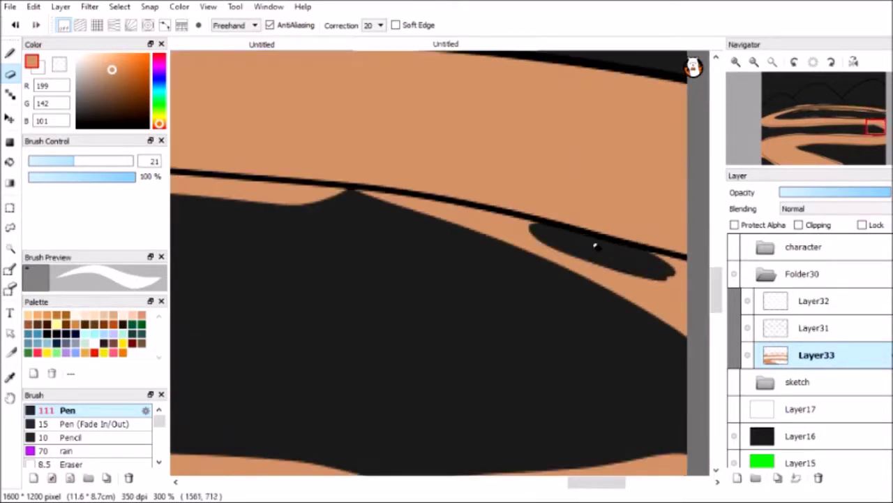
{"action": "scroll", "coordinate": [335, 165], "scroll_direction": "left", "scroll_amount": 3}
{"action": "scroll", "coordinate": [335, 165], "scroll_direction": "down", "scroll_amount": 3}
{"action": "left_click_drag", "start_coordinate": [335, 166], "coordinate": [560, 192]}
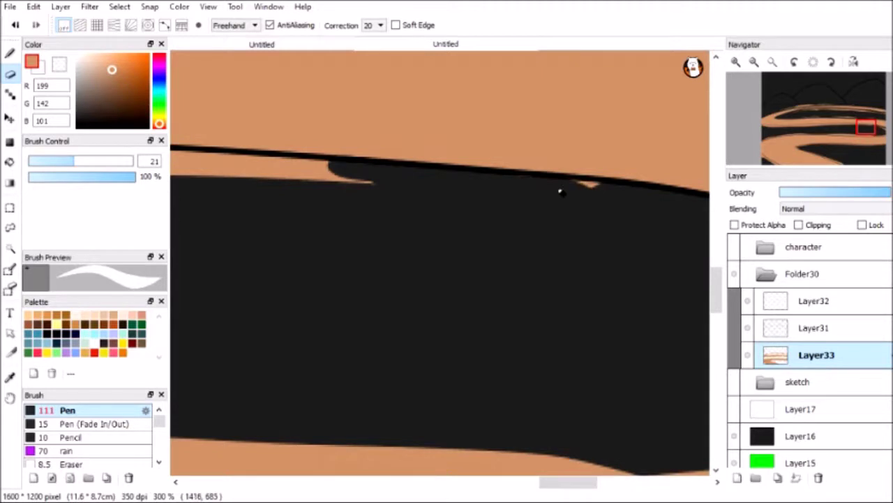
{"action": "left_click_drag", "start_coordinate": [196, 160], "coordinate": [355, 175]}
Erase the brown overspill below the second stretch's lower outline across the middle of the canvas.
{"action": "left_click_drag", "start_coordinate": [566, 481], "coordinate": [521, 475]}
{"action": "left_click_drag", "start_coordinate": [357, 161], "coordinate": [565, 165]}
{"action": "scroll", "coordinate": [493, 457], "scroll_direction": "left", "scroll_amount": 2}
{"action": "left_click_drag", "start_coordinate": [228, 161], "coordinate": [572, 161]}
{"action": "scroll", "coordinate": [489, 168], "scroll_direction": "left", "scroll_amount": 3}
{"action": "left_click_drag", "start_coordinate": [251, 171], "coordinate": [636, 166]}
Erase the remaining brown along the underside of the upper bend as far as the left canvas edge.
{"action": "scroll", "coordinate": [459, 493], "scroll_direction": "left", "scroll_amount": 3}
{"action": "mouse_move", "coordinate": [300, 199]}
{"action": "left_mouse_down"}
{"action": "mouse_move", "coordinate": [696, 179]}
{"action": "mouse_move", "coordinate": [426, 206]}
{"action": "left_mouse_up"}
{"action": "scroll", "coordinate": [426, 206], "scroll_direction": "left", "scroll_amount": 2}
{"action": "left_click_drag", "start_coordinate": [285, 219], "coordinate": [542, 203]}
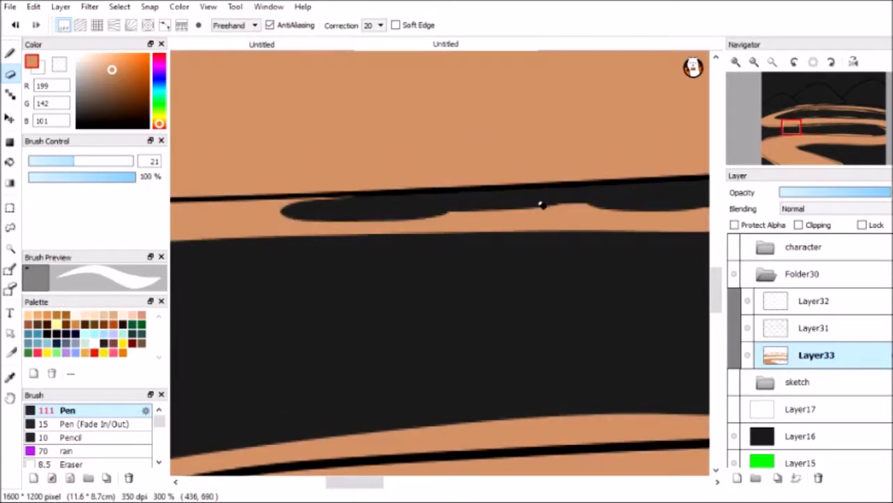
{"action": "scroll", "coordinate": [356, 485], "scroll_direction": "left", "scroll_amount": 2}
{"action": "mouse_move", "coordinate": [321, 209]}
{"action": "left_mouse_down"}
{"action": "mouse_move", "coordinate": [527, 215]}
{"action": "mouse_move", "coordinate": [303, 217]}
{"action": "left_mouse_up"}
{"action": "scroll", "coordinate": [303, 217], "scroll_direction": "left", "scroll_amount": 3}
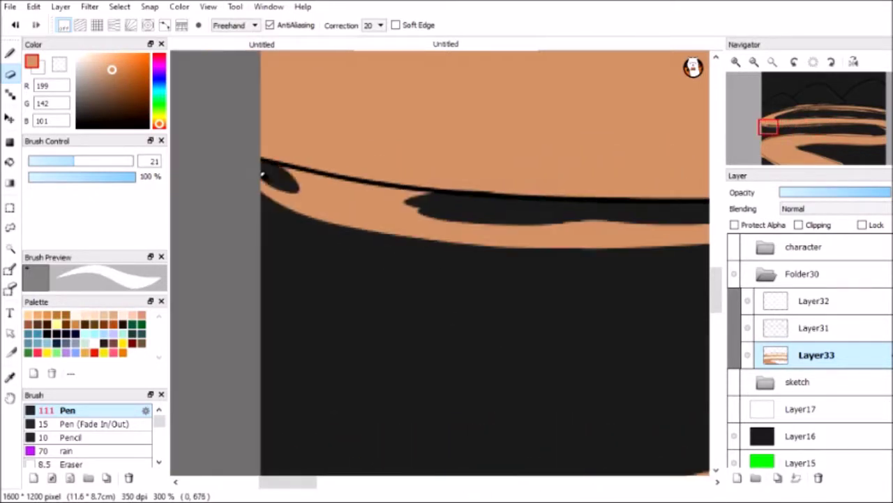
Erase the brown overspill above the lower bend's upper outline, starting from the left canvas edge.
{"action": "scroll", "coordinate": [325, 333], "scroll_direction": "down", "scroll_amount": 3}
{"action": "left_click_drag", "start_coordinate": [325, 333], "coordinate": [698, 227]}
{"action": "scroll", "coordinate": [381, 269], "scroll_direction": "right", "scroll_amount": 3}
{"action": "left_click_drag", "start_coordinate": [381, 269], "coordinate": [629, 261]}
{"action": "scroll", "coordinate": [629, 261], "scroll_direction": "right", "scroll_amount": 3}
{"action": "left_click_drag", "start_coordinate": [498, 279], "coordinate": [681, 239]}
{"action": "scroll", "coordinate": [339, 226], "scroll_direction": "right", "scroll_amount": 2}
{"action": "left_click_drag", "start_coordinate": [339, 225], "coordinate": [698, 238]}
Continue erasing excess brown above the third stretch's upper outline from mid-canvas toward the right canvas edge.
{"action": "scroll", "coordinate": [415, 481], "scroll_direction": "right", "scroll_amount": 3}
{"action": "left_click_drag", "start_coordinate": [419, 251], "coordinate": [698, 246]}
{"action": "scroll", "coordinate": [698, 245], "scroll_direction": "right", "scroll_amount": 3}
{"action": "left_click_drag", "start_coordinate": [335, 256], "coordinate": [646, 262]}
{"action": "scroll", "coordinate": [489, 401], "scroll_direction": "right", "scroll_amount": 3}
{"action": "left_click_drag", "start_coordinate": [311, 268], "coordinate": [698, 272]}
{"action": "scroll", "coordinate": [375, 277], "scroll_direction": "right", "scroll_amount": 3}
{"action": "left_click_drag", "start_coordinate": [375, 277], "coordinate": [698, 279]}
{"action": "scroll", "coordinate": [698, 279], "scroll_direction": "right", "scroll_amount": 3}
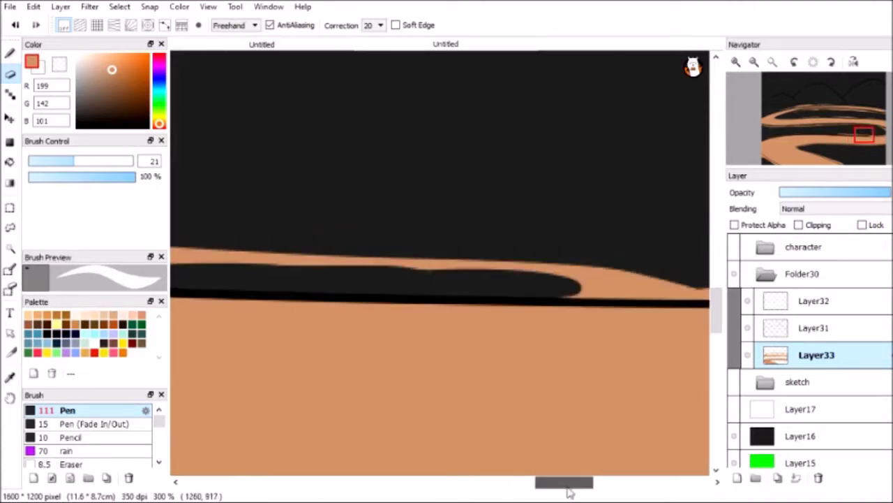
Erase the brown overspill beneath the third stretch's lower outline, working from the right canvas edge back toward the middle.
{"action": "scroll", "coordinate": [471, 349], "scroll_direction": "down", "scroll_amount": 3}
{"action": "left_click_drag", "start_coordinate": [347, 342], "coordinate": [471, 349]}
{"action": "scroll", "coordinate": [419, 356], "scroll_direction": "down", "scroll_amount": 1}
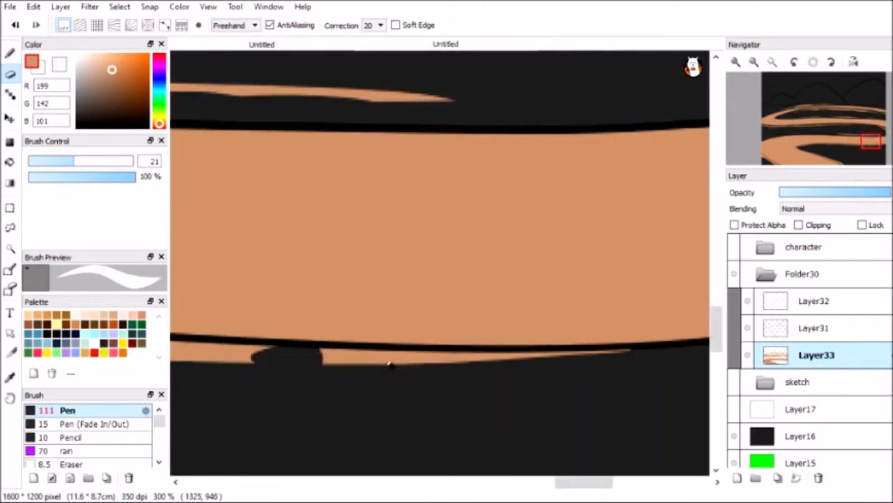
{"action": "scroll", "coordinate": [243, 372], "scroll_direction": "down", "scroll_amount": 2}
{"action": "left_click_drag", "start_coordinate": [272, 338], "coordinate": [600, 349]}
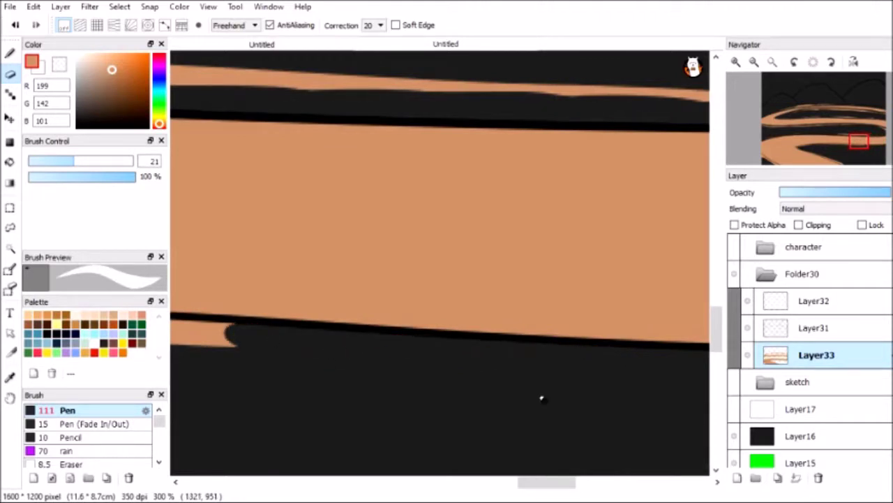
{"action": "scroll", "coordinate": [538, 398], "scroll_direction": "down", "scroll_amount": 2}
{"action": "left_click_drag", "start_coordinate": [329, 333], "coordinate": [427, 325]}
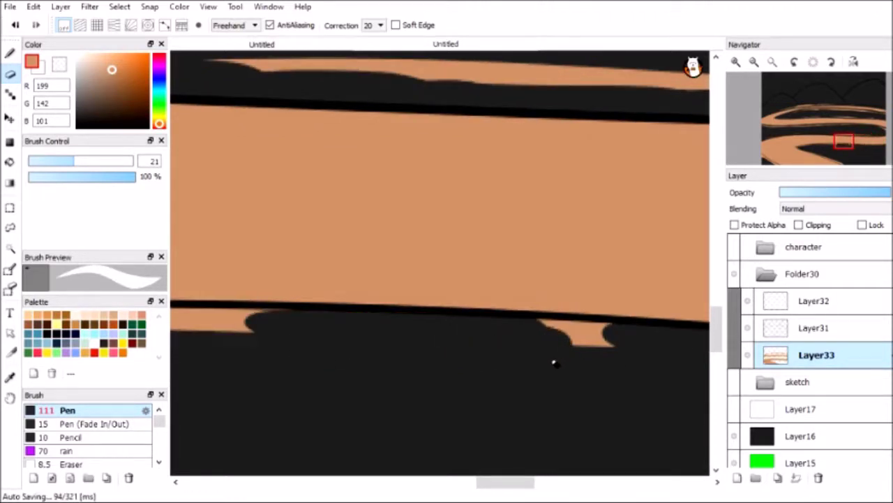
{"action": "scroll", "coordinate": [538, 376], "scroll_direction": "left", "scroll_amount": 2}
{"action": "left_click_drag", "start_coordinate": [390, 324], "coordinate": [532, 323]}
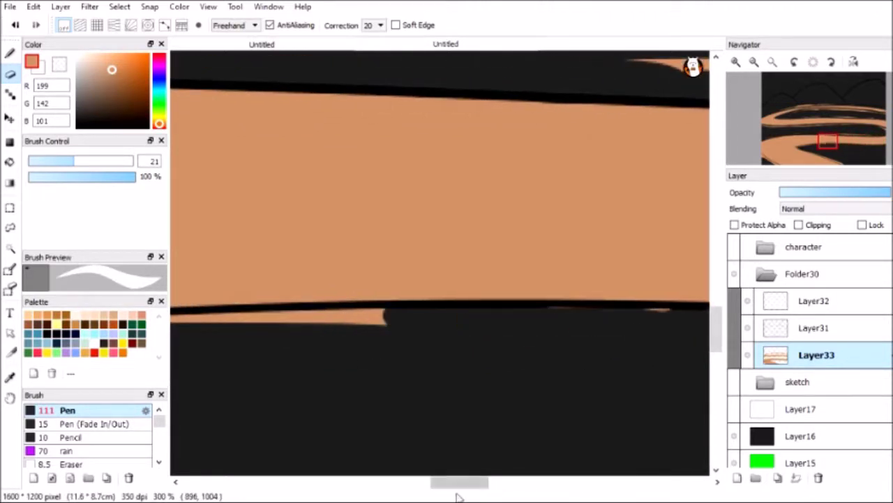
Clean the excess brown out of the pointed ground area inside the lower bend, along both sides of its tip.
{"action": "scroll", "coordinate": [439, 319], "scroll_direction": "up", "scroll_amount": 1}
{"action": "scroll", "coordinate": [540, 317], "scroll_direction": "left", "scroll_amount": 3}
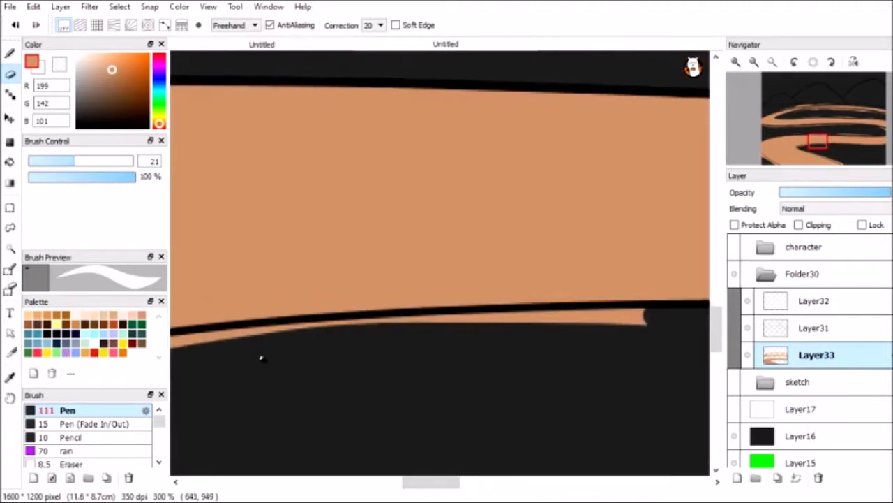
{"action": "left_click_drag", "start_coordinate": [555, 330], "coordinate": [646, 317]}
{"action": "scroll", "coordinate": [555, 328], "scroll_direction": "left", "scroll_amount": 3}
{"action": "left_click_drag", "start_coordinate": [240, 402], "coordinate": [305, 393]}
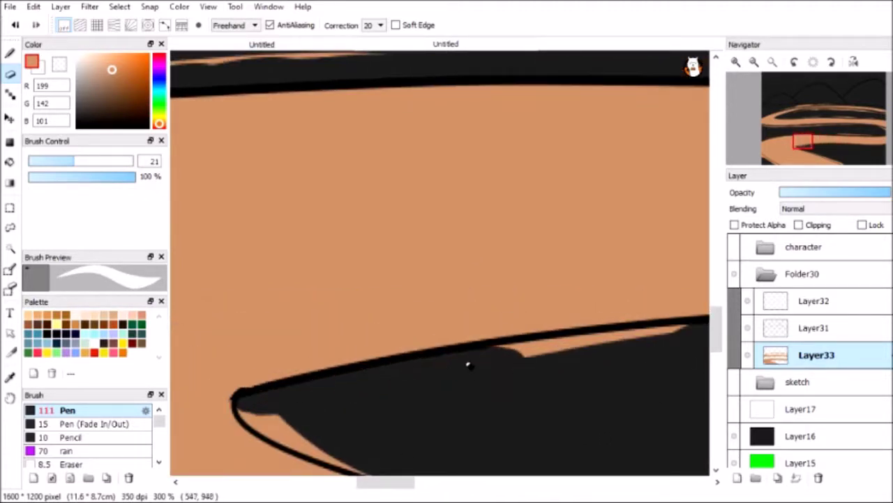
{"action": "scroll", "coordinate": [690, 338], "scroll_direction": "down", "scroll_amount": 3}
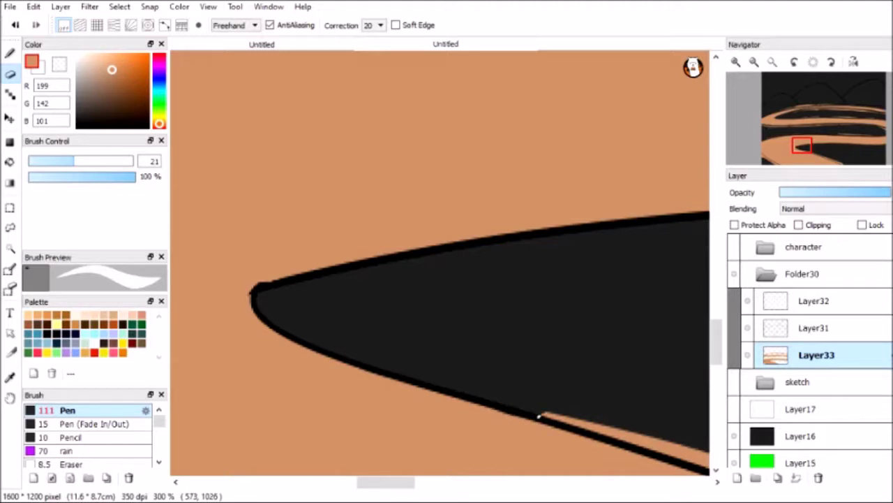
{"action": "left_click_drag", "start_coordinate": [551, 403], "coordinate": [681, 453]}
Erase the brown overspill along the foreground path's right-hand diagonal outline down to the bottom canvas edge.
{"action": "scroll", "coordinate": [551, 405], "scroll_direction": "down", "scroll_amount": 5}
{"action": "mouse_move", "coordinate": [338, 269]}
{"action": "left_mouse_down"}
{"action": "mouse_move", "coordinate": [646, 364]}
{"action": "mouse_move", "coordinate": [708, 410]}
{"action": "left_mouse_up"}
{"action": "scroll", "coordinate": [527, 444], "scroll_direction": "up", "scroll_amount": 2}
{"action": "scroll", "coordinate": [527, 443], "scroll_direction": "down", "scroll_amount": 3}
{"action": "left_click_drag", "start_coordinate": [598, 303], "coordinate": [603, 305]}
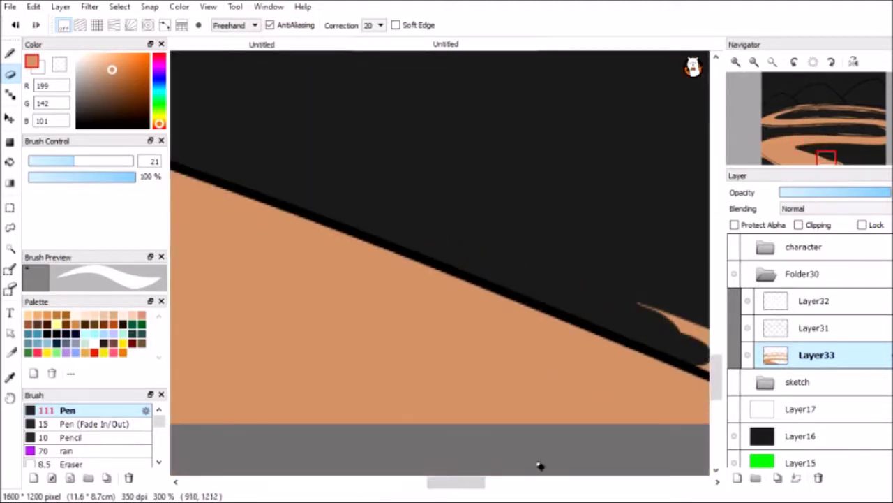
{"action": "scroll", "coordinate": [630, 423], "scroll_direction": "right", "scroll_amount": 3}
Erase the excess brown outside the foreground path's left outline in the bottom-left corner of the canvas.
{"action": "left_click_drag", "start_coordinate": [488, 481], "coordinate": [329, 482]}
{"action": "mouse_move", "coordinate": [512, 429]}
{"action": "left_mouse_down"}
{"action": "mouse_move", "coordinate": [349, 349]}
{"action": "mouse_move", "coordinate": [220, 263]}
{"action": "left_mouse_up"}
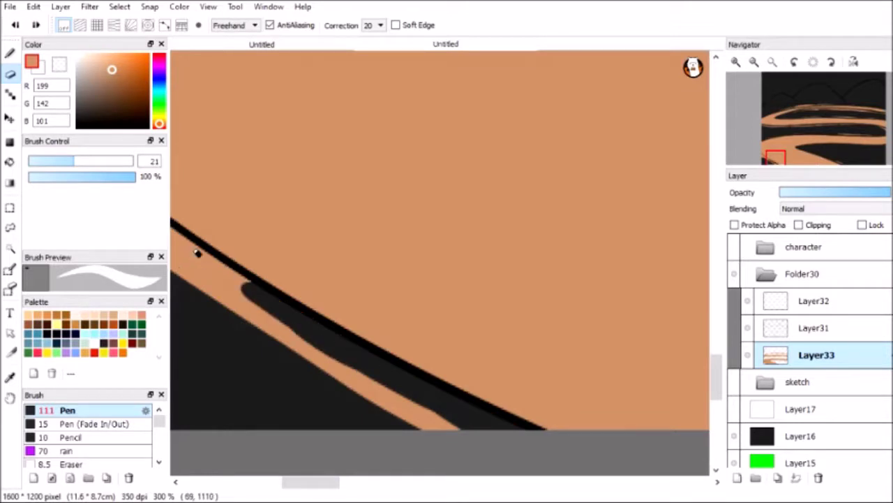
{"action": "left_click_drag", "start_coordinate": [325, 488], "coordinate": [295, 489]}
{"action": "left_click_drag", "start_coordinate": [328, 125], "coordinate": [429, 234]}
Hide the Layer31 line art and erase the leftover brown strips on Layer33 in the bottom-left corner of the canvas.
{"action": "left_click", "coordinate": [804, 321]}
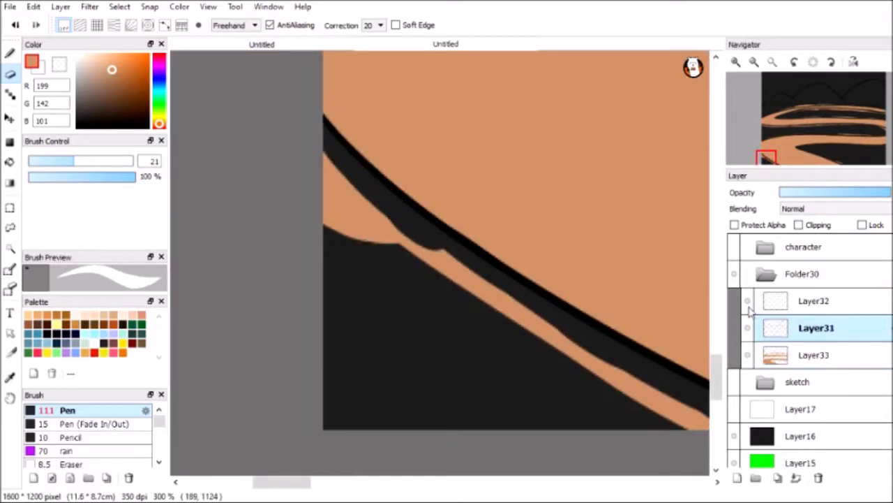
{"action": "scroll", "coordinate": [439, 433], "scroll_direction": "down", "scroll_amount": 3}
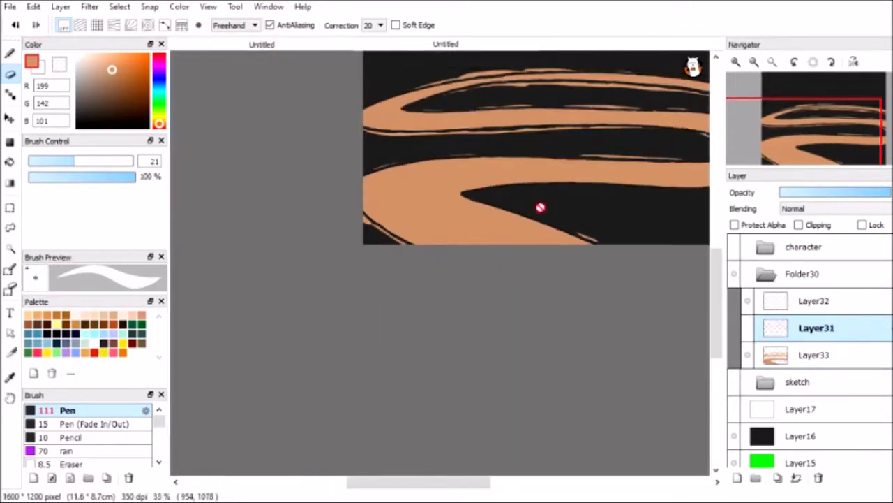
{"action": "scroll", "coordinate": [538, 207], "scroll_direction": "up", "scroll_amount": 3}
{"action": "left_click", "coordinate": [10, 77]}
{"action": "mouse_move", "coordinate": [335, 209]}
{"action": "left_mouse_down"}
{"action": "mouse_move", "coordinate": [359, 259]}
{"action": "mouse_move", "coordinate": [708, 369]}
{"action": "left_mouse_up"}
{"action": "scroll", "coordinate": [495, 242], "scroll_direction": "down", "scroll_amount": 3}
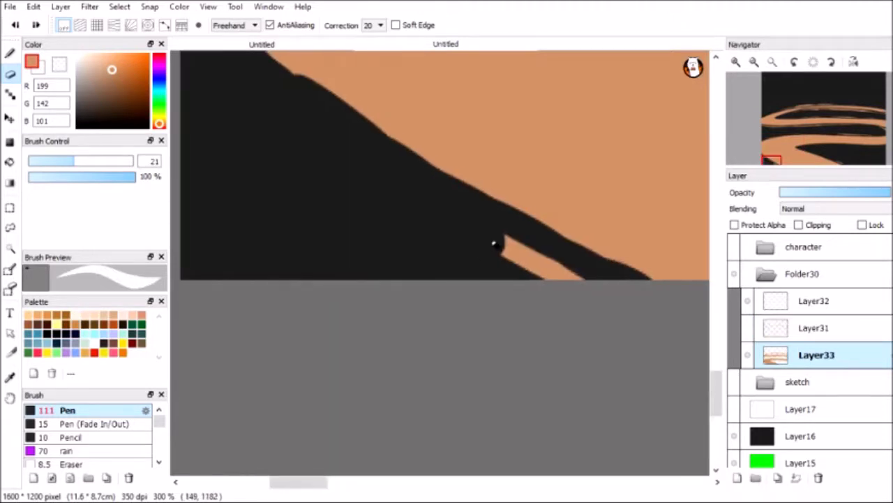
{"action": "scroll", "coordinate": [613, 207], "scroll_direction": "up", "scroll_amount": 1}
{"action": "left_click_drag", "start_coordinate": [377, 236], "coordinate": [580, 322]}
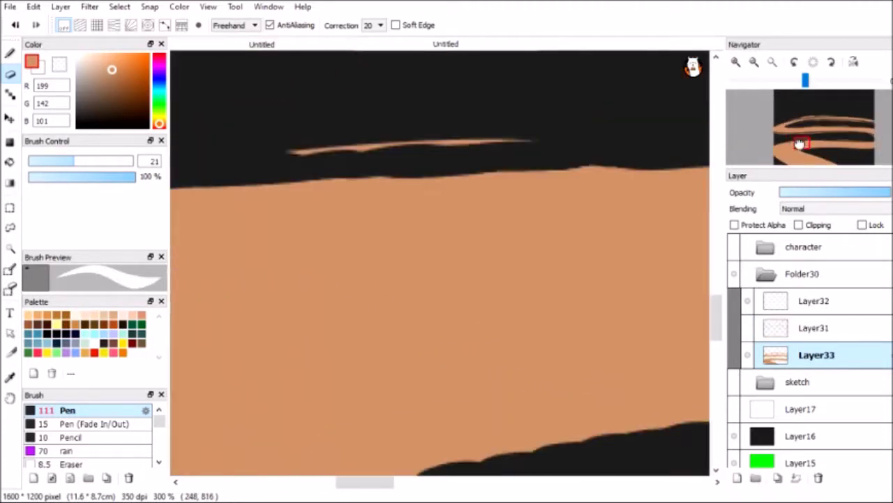
Erase the leftover brown strips above the foreground path and around the left bend of the upper path on Layer33.
{"action": "left_click", "coordinate": [814, 143]}
{"action": "left_click_drag", "start_coordinate": [814, 143], "coordinate": [207, 298]}
{"action": "left_click_drag", "start_coordinate": [775, 157], "coordinate": [811, 136]}
{"action": "left_click", "coordinate": [755, 63]}
{"action": "left_click_drag", "start_coordinate": [426, 482], "coordinate": [501, 295]}
{"action": "left_click", "coordinate": [748, 139]}
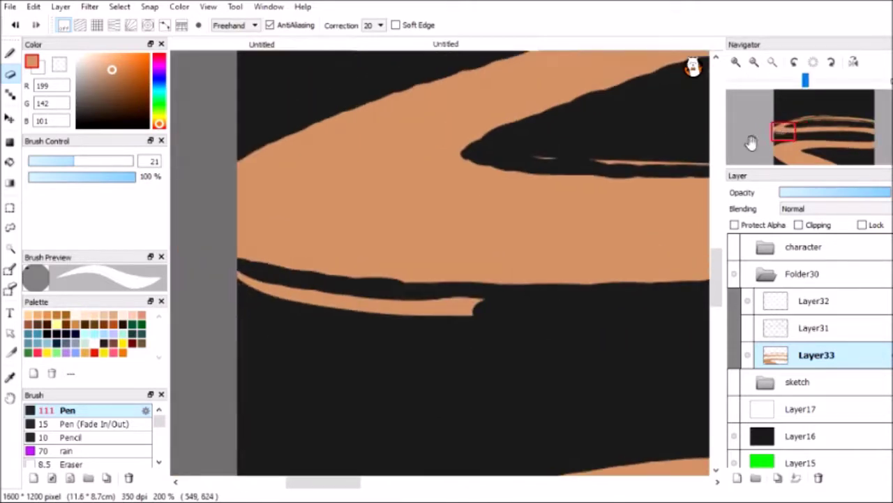
{"action": "left_click_drag", "start_coordinate": [681, 186], "coordinate": [463, 323]}
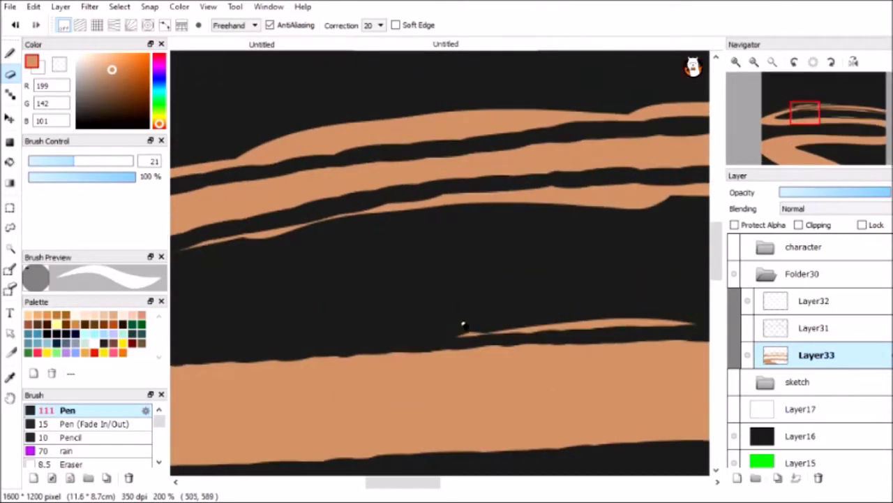
Erase the stray brown strips above and below the thin far stretch of the path.
{"action": "left_click", "coordinate": [824, 131]}
{"action": "mouse_move", "coordinate": [824, 130]}
{"action": "left_mouse_down"}
{"action": "mouse_move", "coordinate": [870, 126]}
{"action": "mouse_move", "coordinate": [821, 121]}
{"action": "left_mouse_up"}
{"action": "left_click_drag", "start_coordinate": [528, 239], "coordinate": [267, 219]}
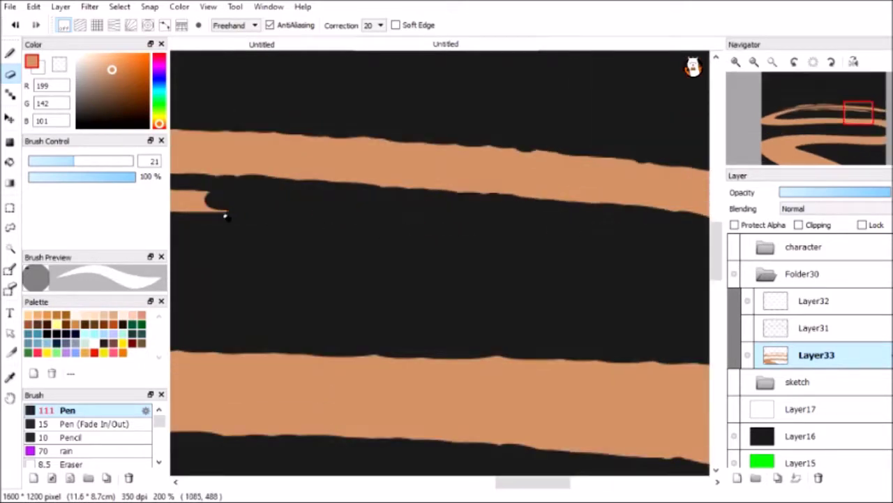
{"action": "left_click_drag", "start_coordinate": [512, 482], "coordinate": [454, 482]}
{"action": "left_click_drag", "start_coordinate": [174, 187], "coordinate": [452, 201]}
{"action": "left_click_drag", "start_coordinate": [201, 114], "coordinate": [513, 114]}
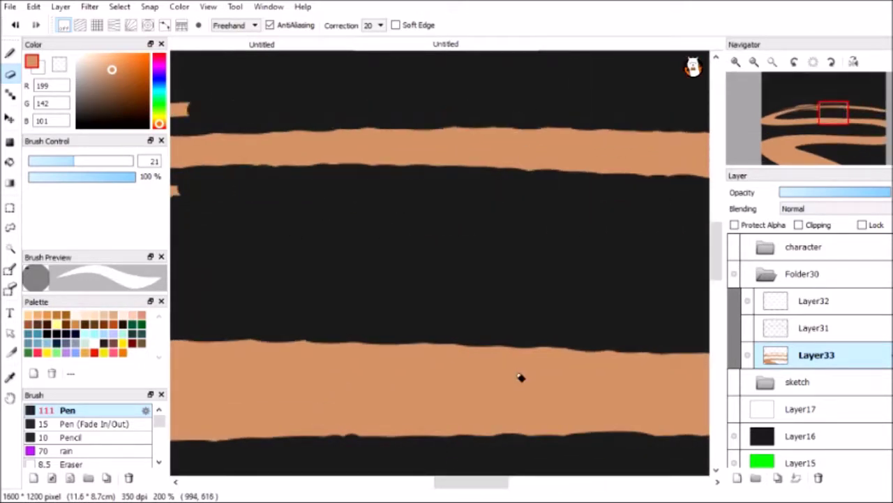
{"action": "left_click_drag", "start_coordinate": [471, 475], "coordinate": [403, 475]}
{"action": "left_click_drag", "start_coordinate": [216, 150], "coordinate": [674, 113]}
{"action": "left_click_drag", "start_coordinate": [299, 221], "coordinate": [663, 203]}
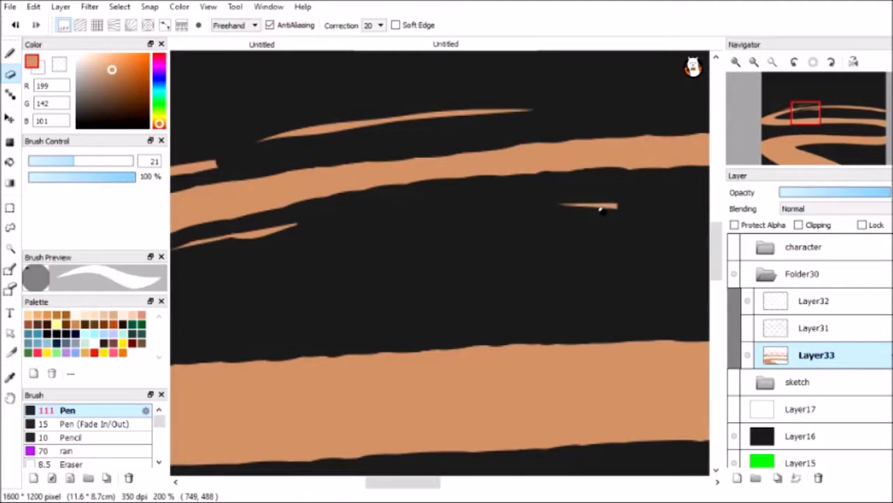
{"action": "left_click_drag", "start_coordinate": [420, 475], "coordinate": [558, 481]}
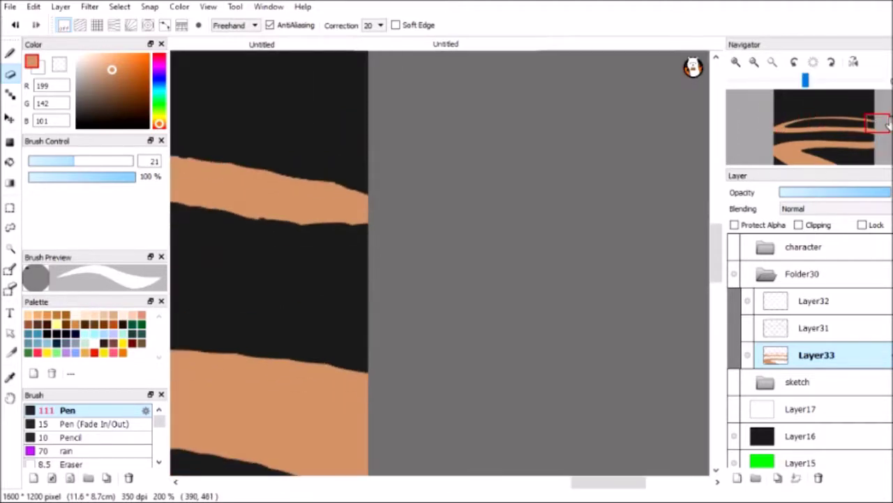
Show the Layer31 line art again and select the brown path areas with the Magic Wand.
{"action": "key", "text": "ctrl+minus"}
{"action": "key", "text": "ctrl+minus"}
{"action": "key", "text": "w"}
{"action": "key", "text": "ctrl+minus"}
{"action": "left_click", "coordinate": [410, 328]}
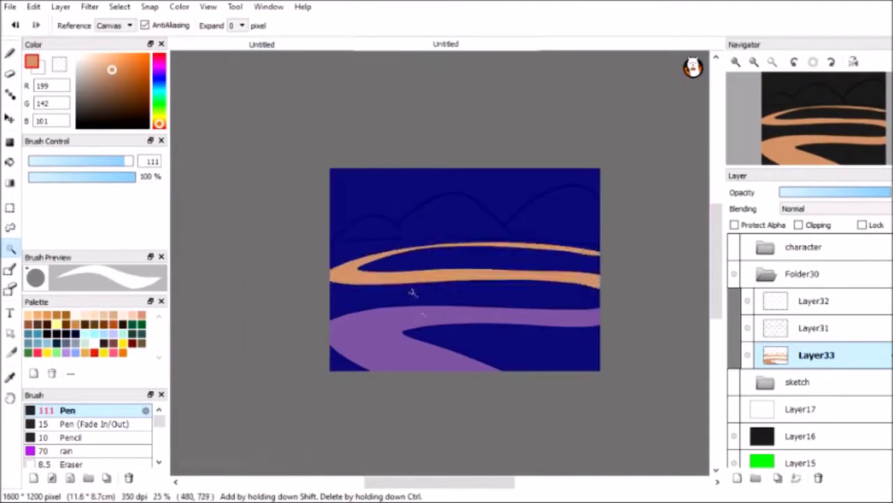
Shade the selected path with the AirBrush in dark brown (R 48, G 21, B 3) at size 468 and 20% opacity.
{"action": "scroll", "coordinate": [87, 433], "scroll_direction": "down", "scroll_amount": 5}
{"action": "scroll", "coordinate": [87, 433], "scroll_direction": "up", "scroll_amount": 5}
{"action": "left_click", "coordinate": [76, 420]}
{"action": "left_click", "coordinate": [138, 108]}
{"action": "key", "text": "b"}
{"action": "key", "text": "ctrl+d"}
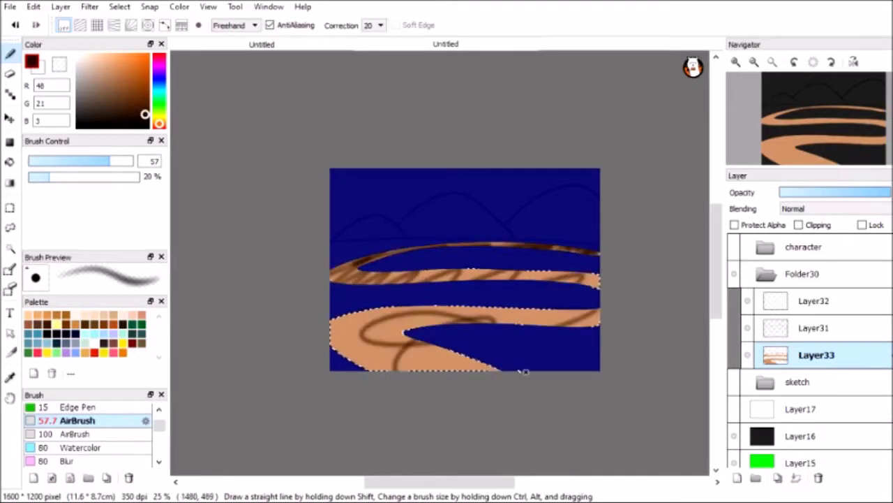
{"action": "left_click_drag", "start_coordinate": [109, 161], "coordinate": [148, 165]}
{"action": "left_click_drag", "start_coordinate": [335, 272], "coordinate": [620, 309]}
{"action": "key", "text": "ctrl+z"}
{"action": "left_click_drag", "start_coordinate": [133, 162], "coordinate": [183, 160]}
{"action": "mouse_move", "coordinate": [335, 269]}
{"action": "left_mouse_down"}
{"action": "mouse_move", "coordinate": [600, 318]}
{"action": "mouse_move", "coordinate": [360, 361]}
{"action": "left_mouse_up"}
Choose the size 70 dusting brush with very dark brown (R 37, G 16, B 2) and raise its Scatter Strength to 100.
{"action": "scroll", "coordinate": [88, 432], "scroll_direction": "down", "scroll_amount": 15}
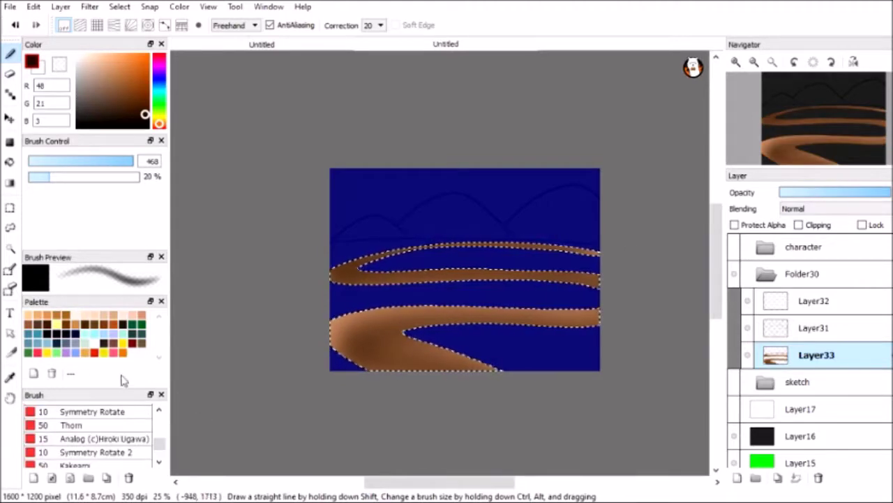
{"action": "left_click", "coordinate": [90, 446]}
{"action": "left_click", "coordinate": [91, 420]}
{"action": "scroll", "coordinate": [605, 293], "scroll_direction": "up", "scroll_amount": 3}
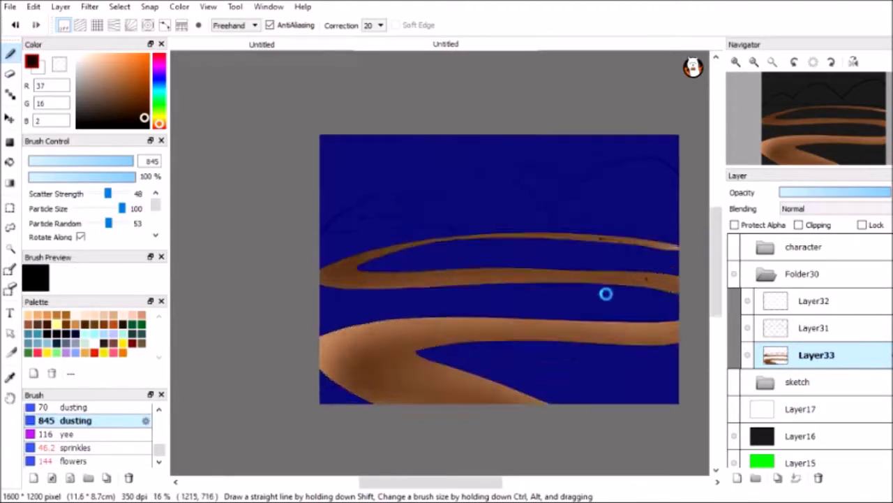
{"action": "left_click", "coordinate": [69, 407]}
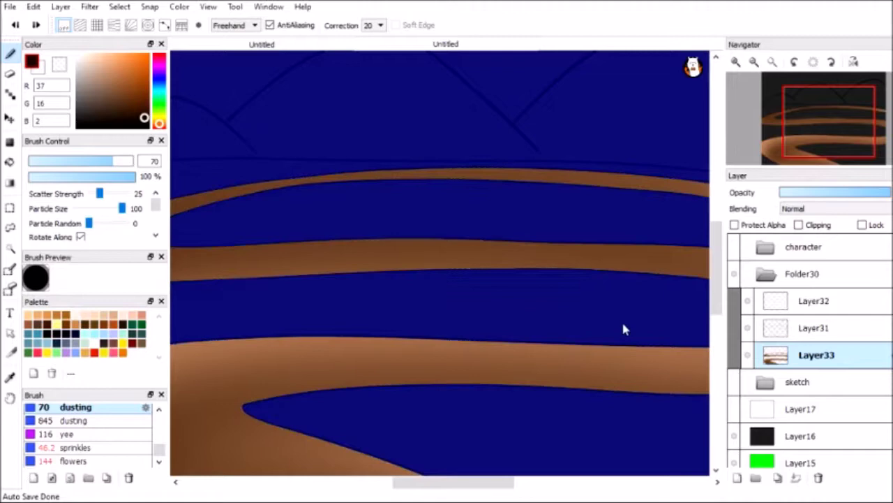
{"action": "scroll", "coordinate": [624, 328], "scroll_direction": "down", "scroll_amount": 3}
{"action": "scroll", "coordinate": [490, 276], "scroll_direction": "up", "scroll_amount": 2}
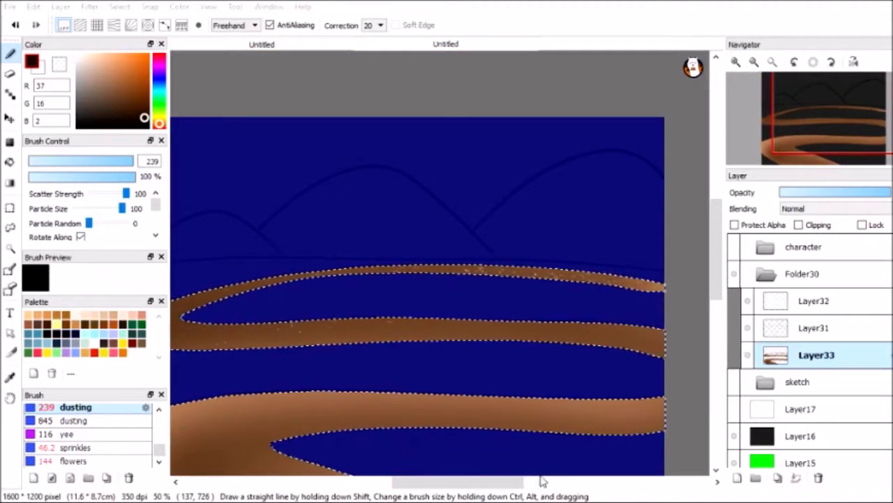
Set the dusting brush's Particle Random to 100 and reduce its size to 37.
{"action": "scroll", "coordinate": [258, 433], "scroll_direction": "up", "scroll_amount": 3}
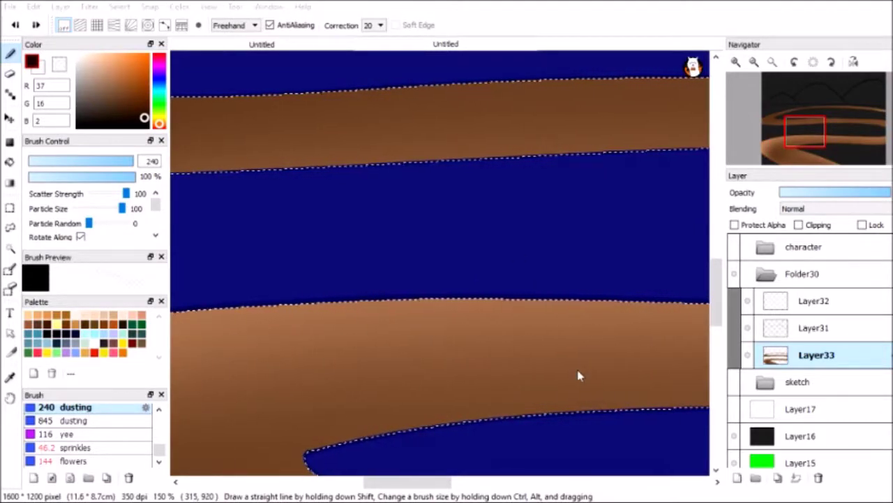
{"action": "scroll", "coordinate": [553, 474], "scroll_direction": "down", "scroll_amount": 5}
{"action": "left_click_drag", "start_coordinate": [379, 289], "coordinate": [488, 289]}
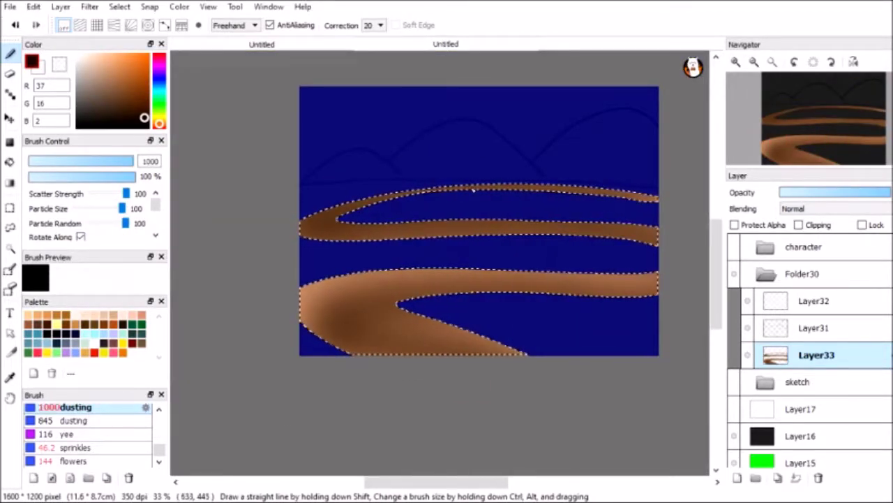
{"action": "left_click", "coordinate": [92, 162]}
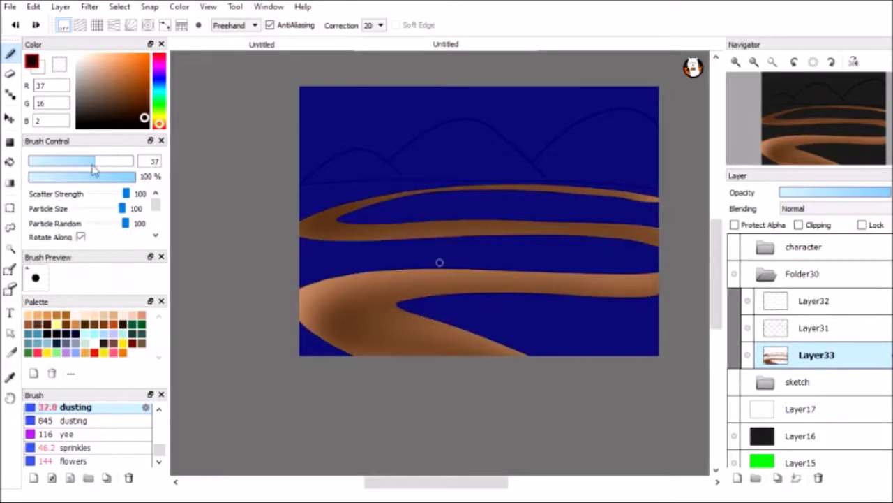
Speckle the thin far stretch of the path from the right canvas edge through the left bend, using dusting size 91.
{"action": "scroll", "coordinate": [526, 423], "scroll_direction": "up", "scroll_amount": 4}
{"action": "scroll", "coordinate": [526, 423], "scroll_direction": "right", "scroll_amount": 2}
{"action": "left_click", "coordinate": [571, 231]}
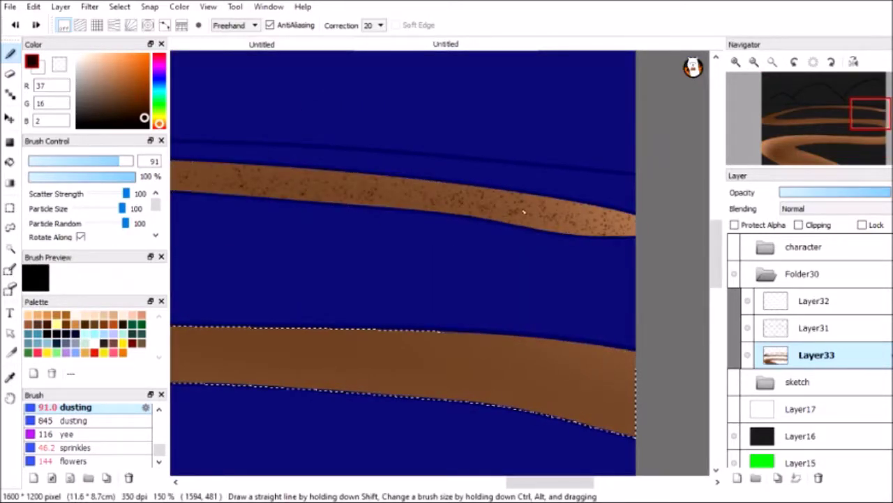
{"action": "scroll", "coordinate": [368, 195], "scroll_direction": "left", "scroll_amount": 5}
{"action": "scroll", "coordinate": [527, 181], "scroll_direction": "left", "scroll_amount": 5}
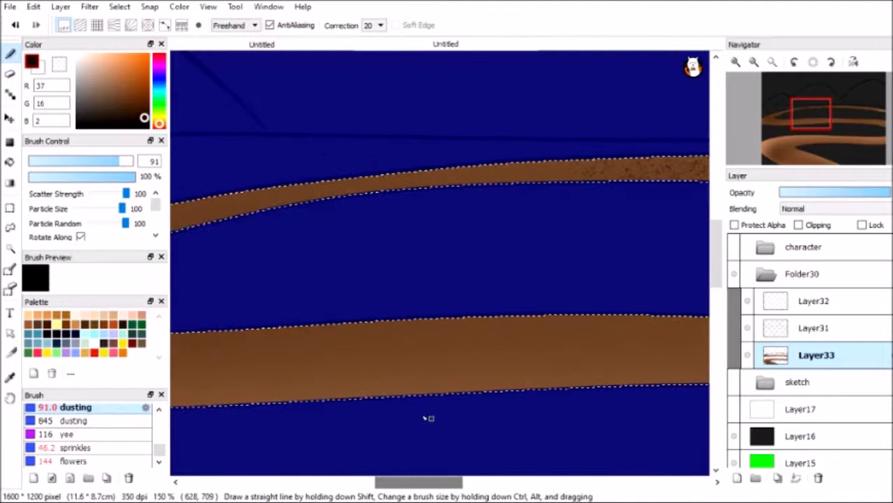
{"action": "scroll", "coordinate": [200, 299], "scroll_direction": "left", "scroll_amount": 5}
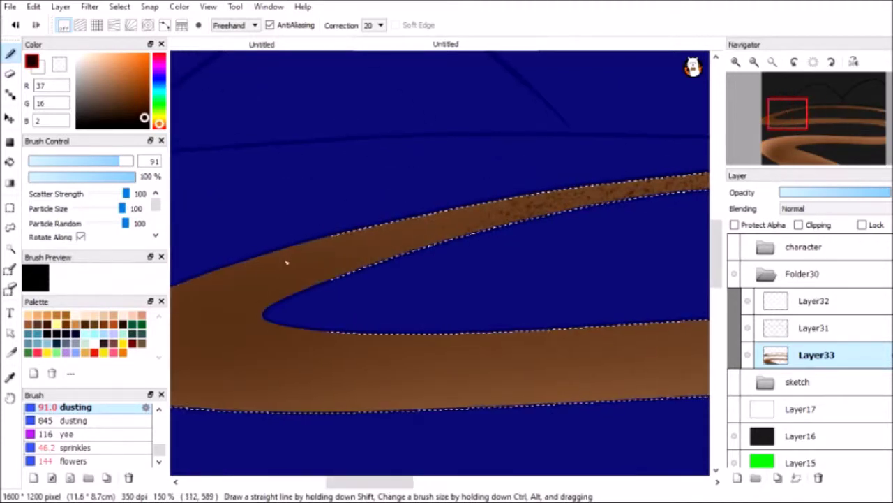
{"action": "scroll", "coordinate": [368, 248], "scroll_direction": "left", "scroll_amount": 5}
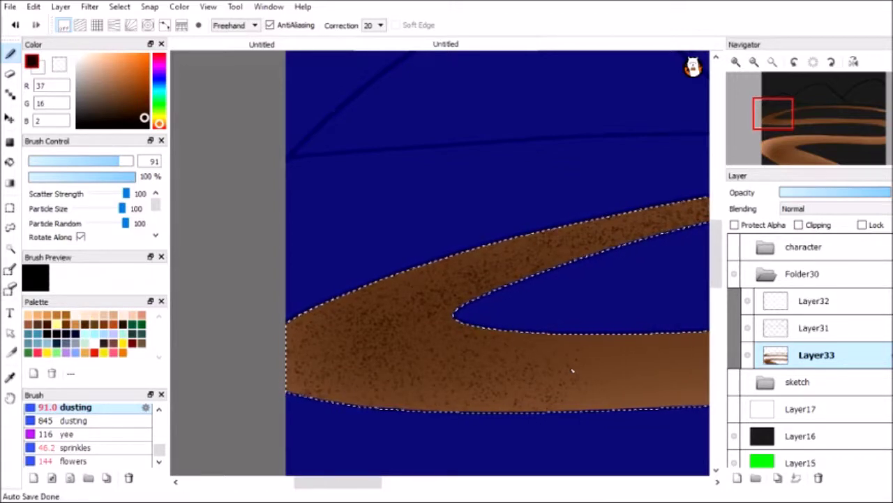
Continue the dark speckles along the middle stretch of the path from the left bend to the right canvas edge.
{"action": "scroll", "coordinate": [431, 349], "scroll_direction": "right", "scroll_amount": 5}
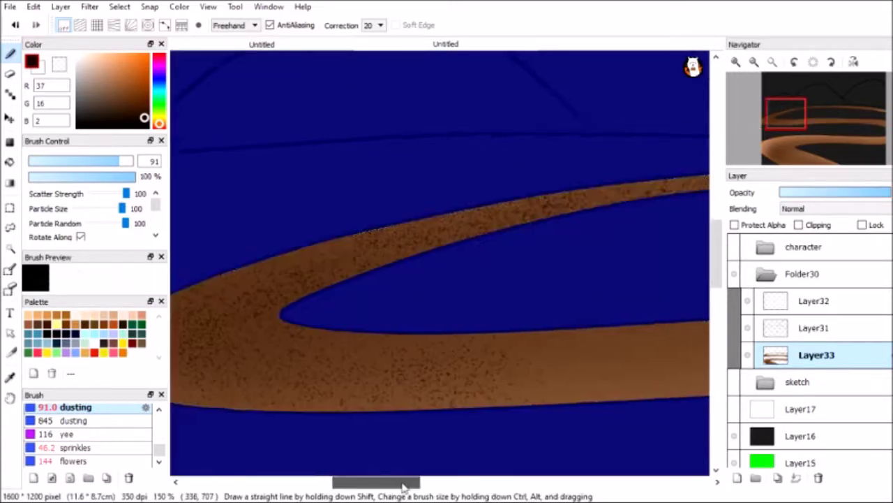
{"action": "scroll", "coordinate": [672, 330], "scroll_direction": "right", "scroll_amount": 5}
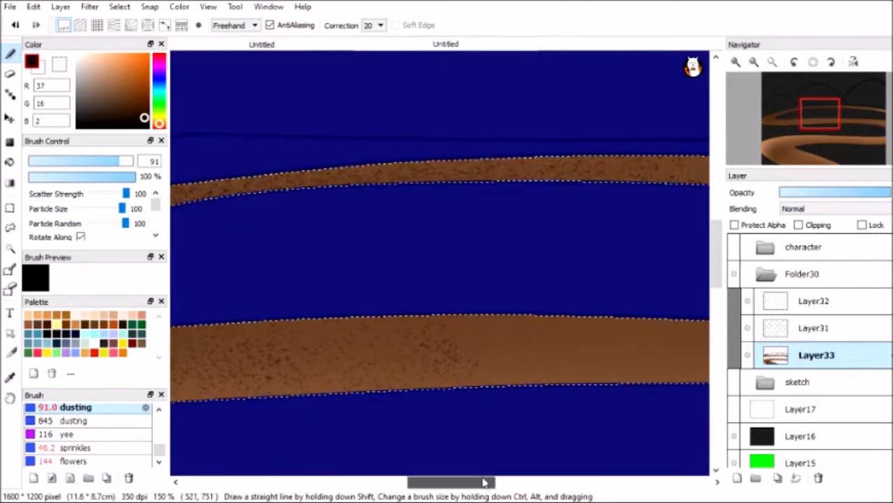
{"action": "scroll", "coordinate": [676, 360], "scroll_direction": "right", "scroll_amount": 5}
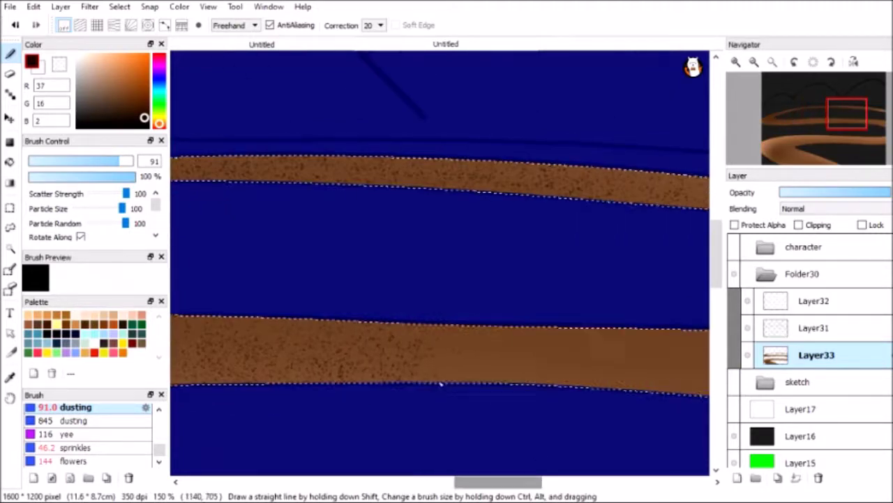
{"action": "scroll", "coordinate": [488, 381], "scroll_direction": "right", "scroll_amount": 5}
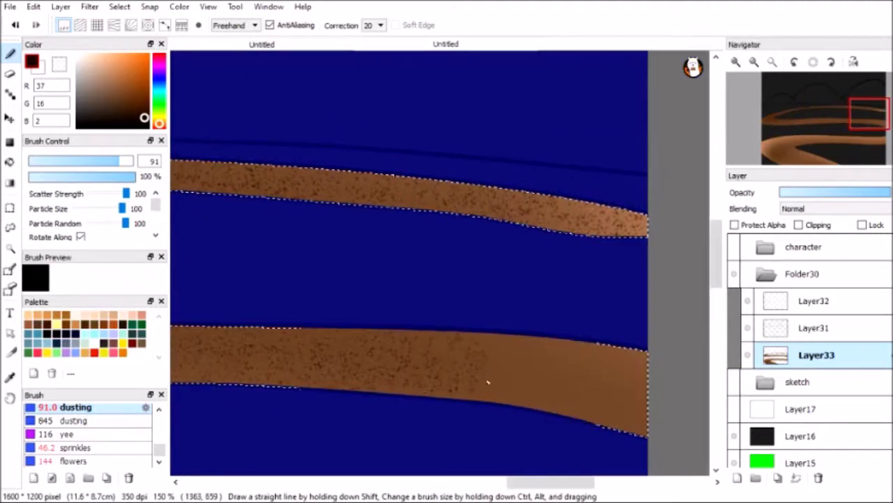
Speckle the upper arm of the foreground path from the right canvas edge to its wide left bend.
{"action": "scroll", "coordinate": [520, 362], "scroll_direction": "down", "scroll_amount": 3}
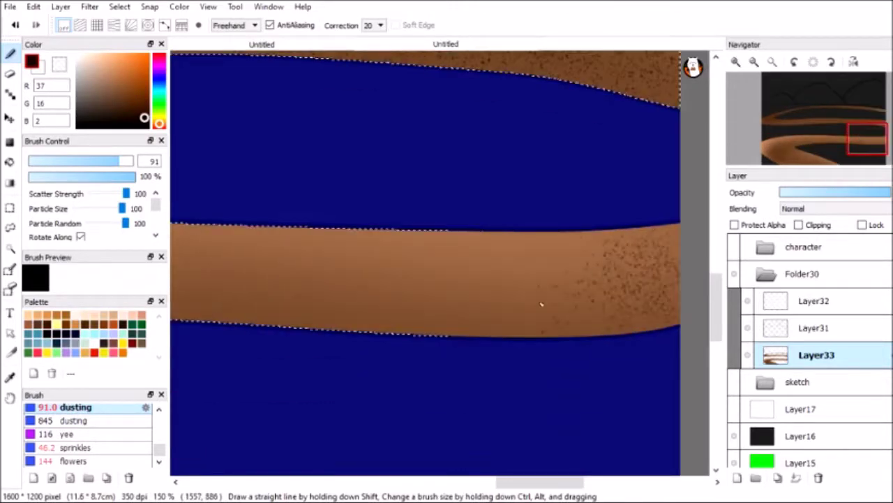
{"action": "left_click_drag", "start_coordinate": [366, 320], "coordinate": [385, 245]}
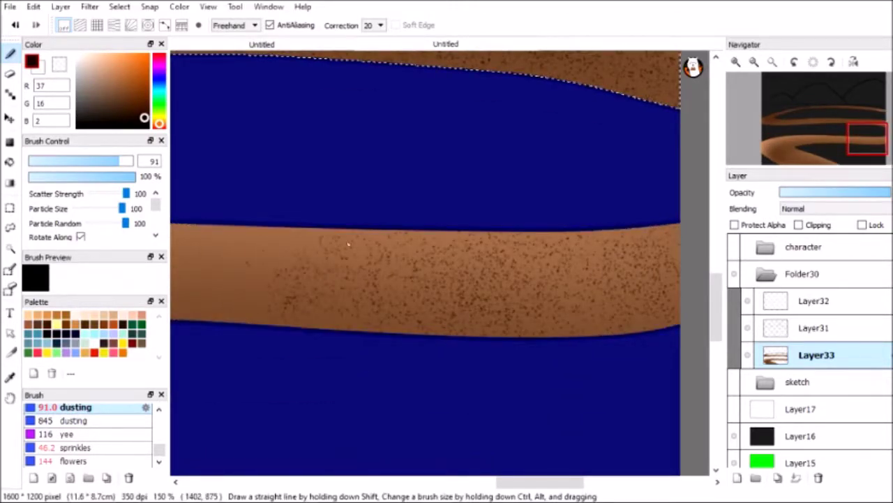
{"action": "scroll", "coordinate": [347, 244], "scroll_direction": "left", "scroll_amount": 5}
{"action": "scroll", "coordinate": [240, 241], "scroll_direction": "left", "scroll_amount": 5}
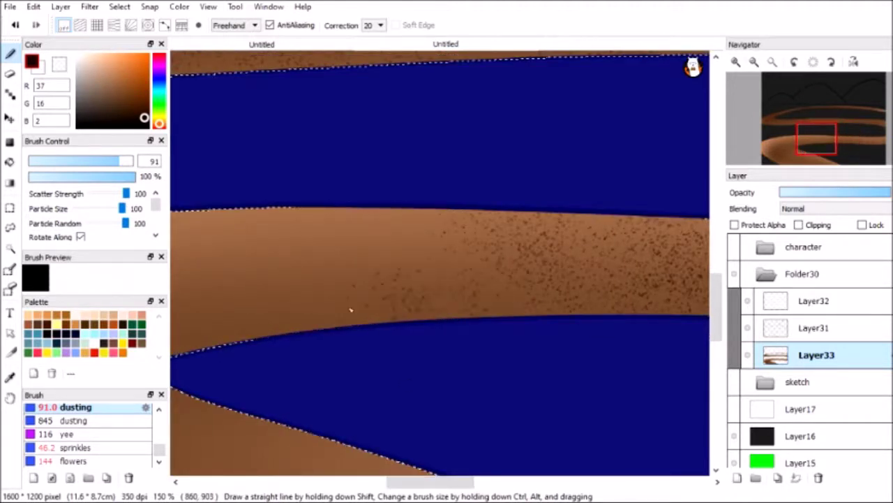
{"action": "scroll", "coordinate": [389, 228], "scroll_direction": "left", "scroll_amount": 5}
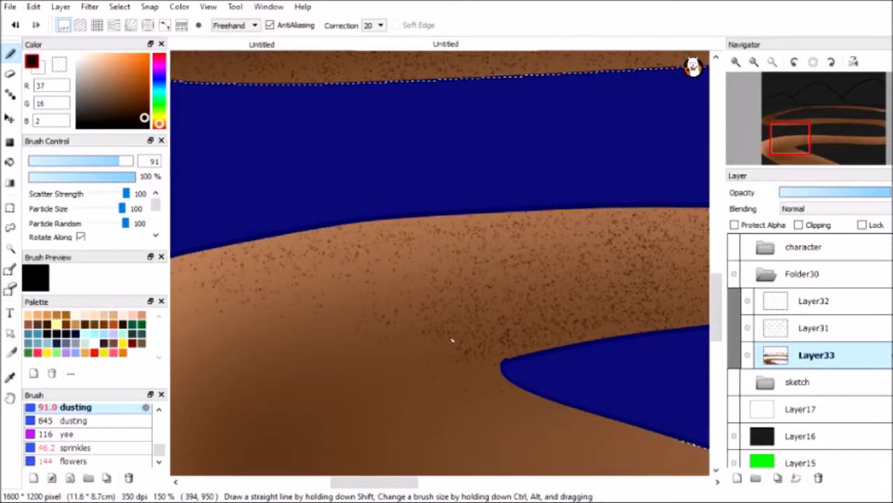
{"action": "scroll", "coordinate": [254, 330], "scroll_direction": "left", "scroll_amount": 3}
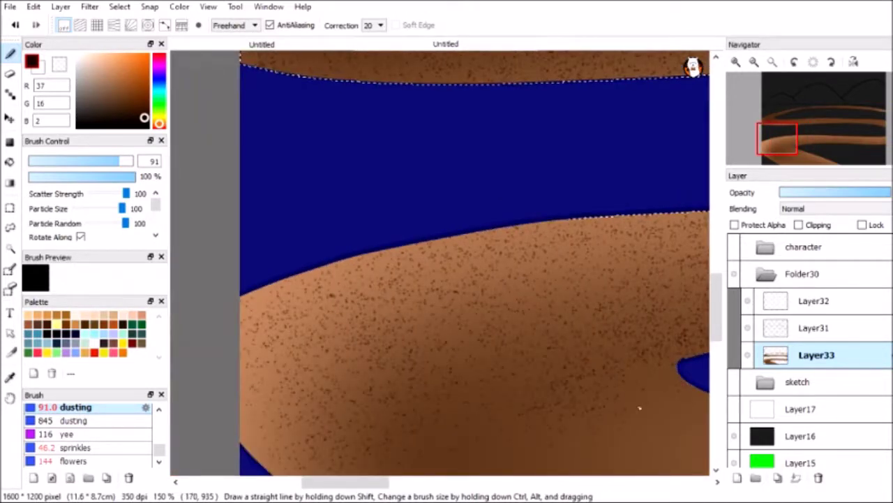
Fill the lower part of the foreground path with speckles along the bottom canvas edge to its pointed right end.
{"action": "scroll", "coordinate": [464, 313], "scroll_direction": "down", "scroll_amount": 5}
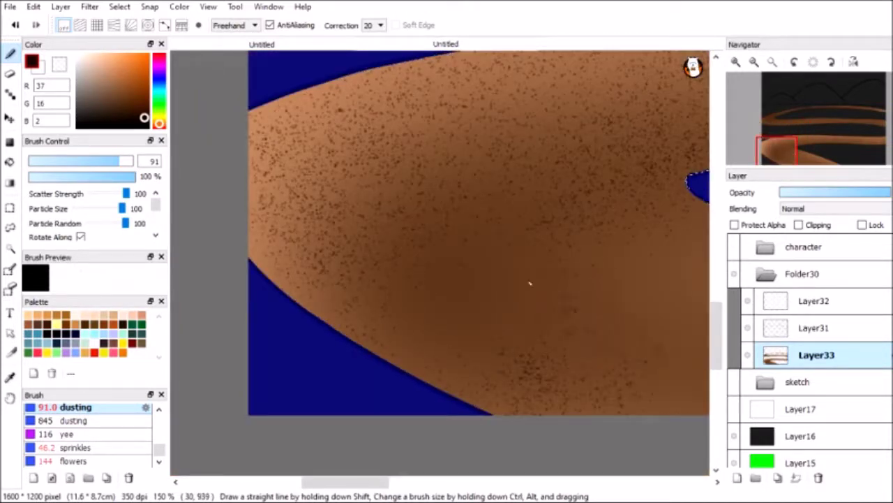
{"action": "scroll", "coordinate": [666, 307], "scroll_direction": "right", "scroll_amount": 10}
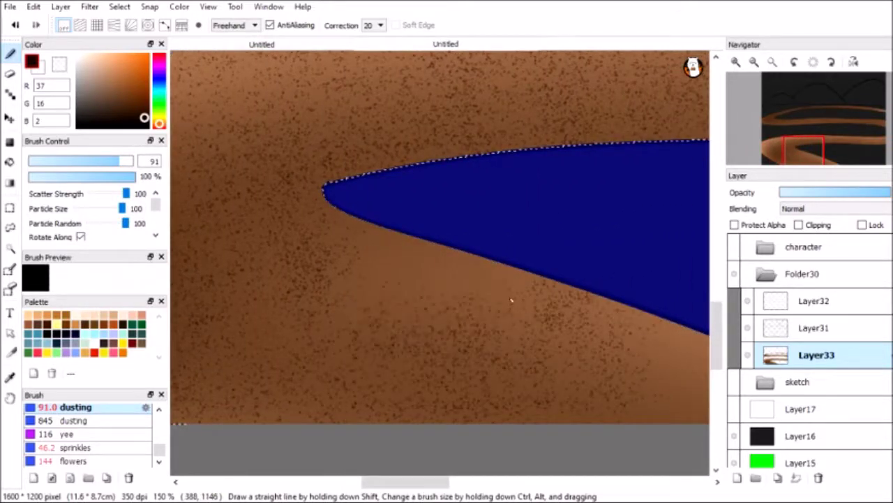
{"action": "scroll", "coordinate": [446, 292], "scroll_direction": "right", "scroll_amount": 8}
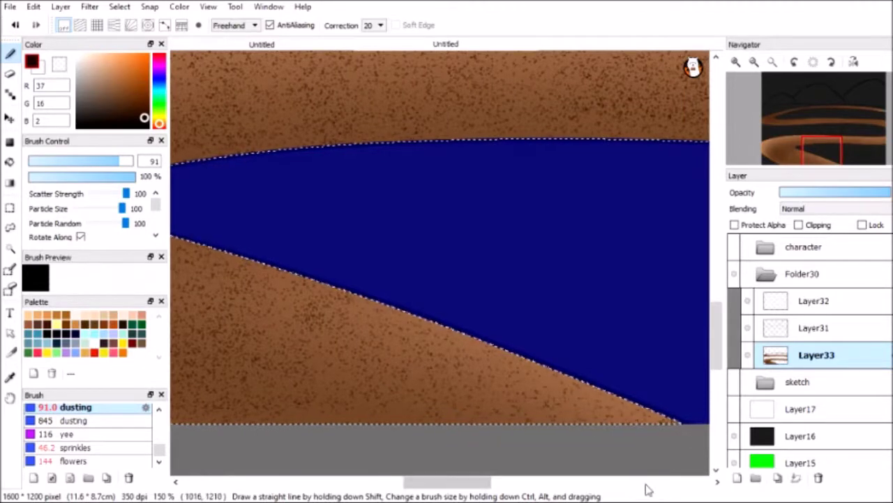
Soften the speckles on the foreground path's lower part and wide left bend with the Blur brush at size 126.
{"action": "scroll", "coordinate": [84, 432], "scroll_direction": "up", "scroll_amount": 3}
{"action": "left_click", "coordinate": [68, 436]}
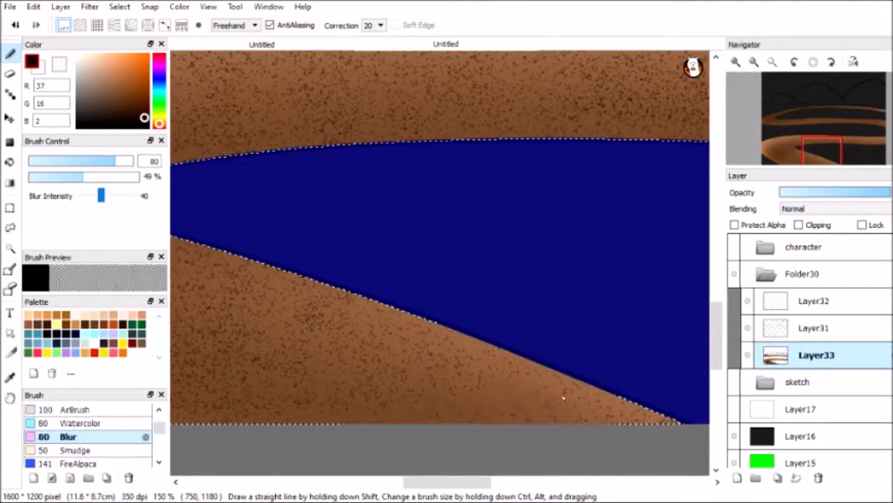
{"action": "key", "text": "ctrl+d"}
{"action": "key", "text": "ctrl+minus"}
{"action": "left_click_drag", "start_coordinate": [433, 483], "coordinate": [411, 483]}
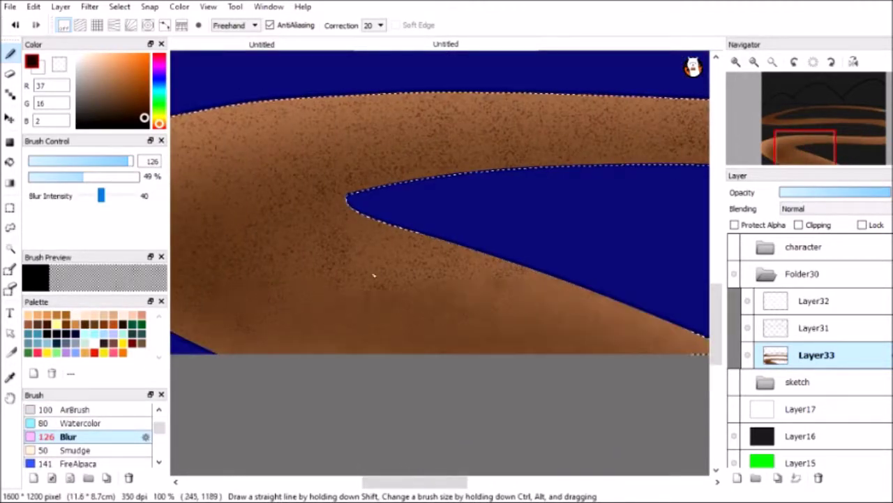
{"action": "scroll", "coordinate": [319, 418], "scroll_direction": "left", "scroll_amount": 5}
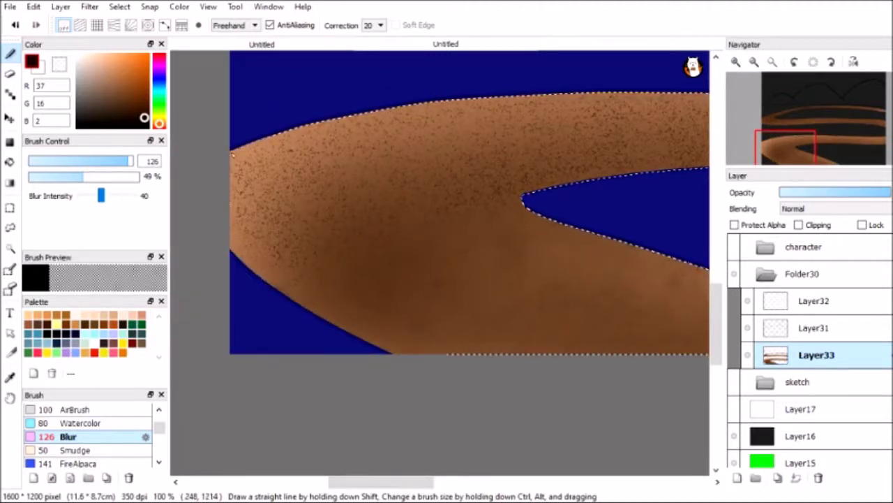
{"action": "mouse_move", "coordinate": [306, 130]}
{"action": "left_mouse_down"}
{"action": "mouse_move", "coordinate": [325, 114]}
{"action": "mouse_move", "coordinate": [368, 235]}
{"action": "left_mouse_up"}
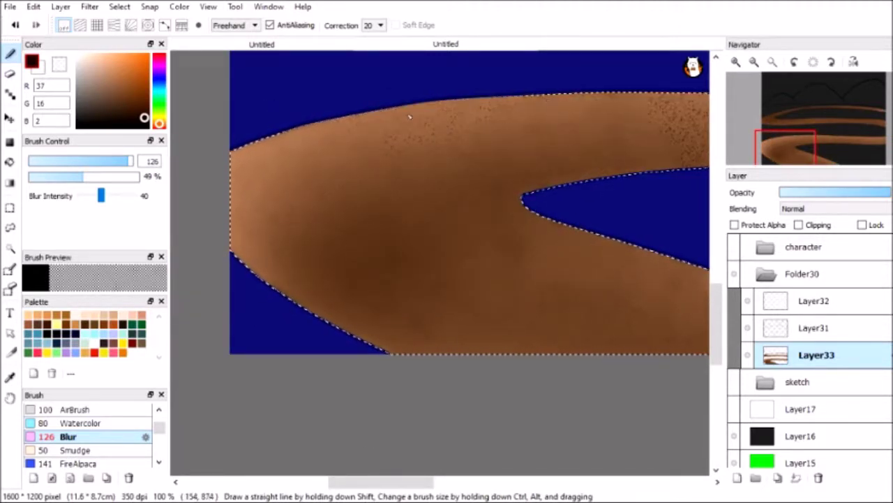
Blur the speckles along the upper arm of the foreground path from the bend towards the right canvas edge.
{"action": "scroll", "coordinate": [471, 154], "scroll_direction": "right", "scroll_amount": 4}
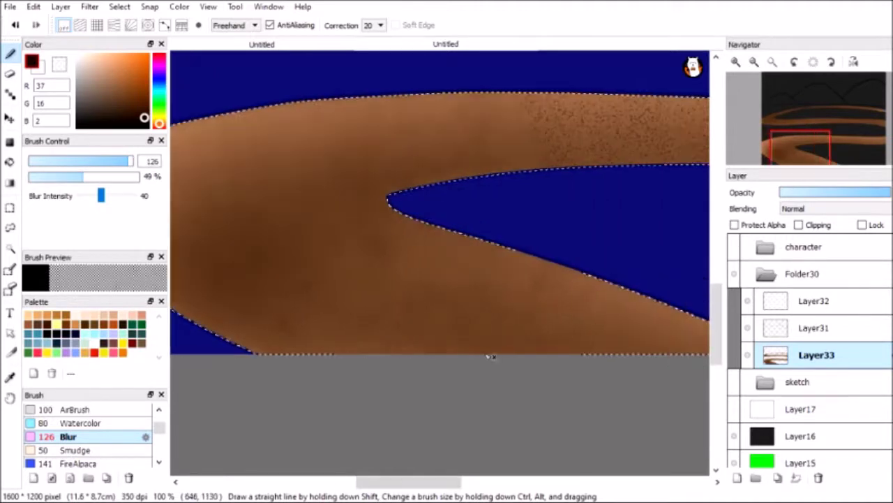
{"action": "left_click_drag", "start_coordinate": [533, 125], "coordinate": [568, 135]}
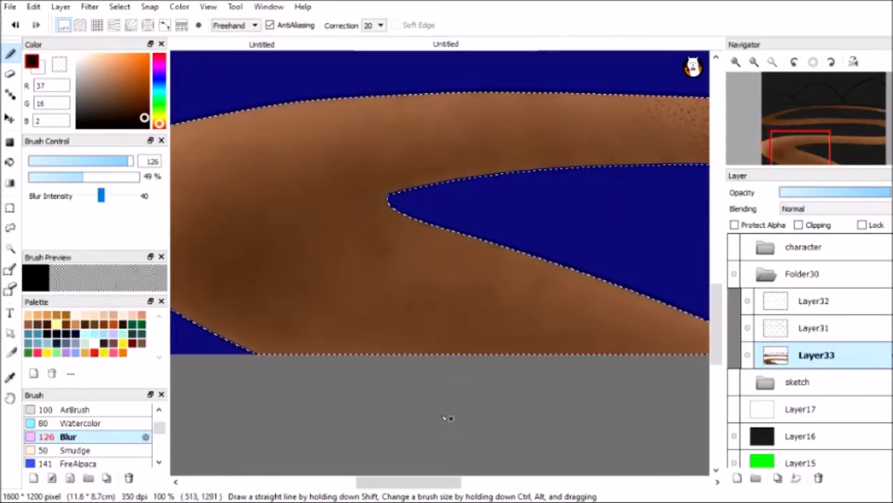
{"action": "left_click_drag", "start_coordinate": [439, 483], "coordinate": [523, 483]}
{"action": "left_click_drag", "start_coordinate": [309, 138], "coordinate": [275, 148]}
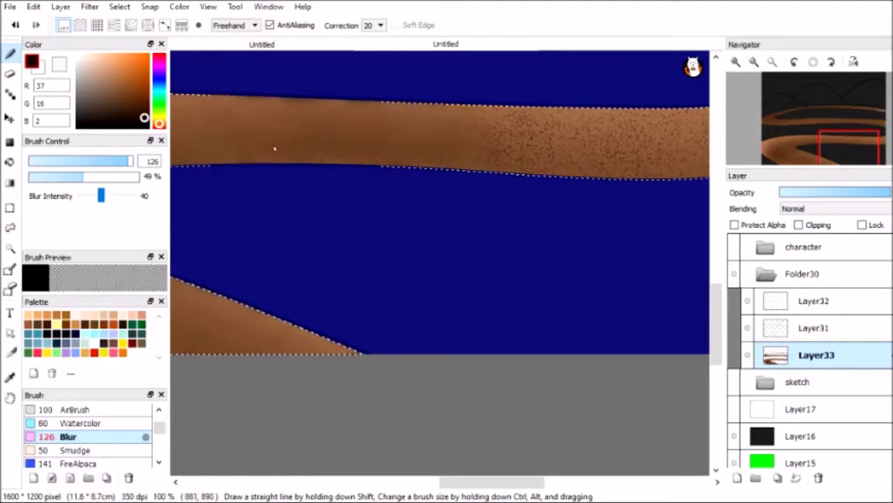
Blur the speckles on the middle and far stretches of the path, including their left bend.
{"action": "left_click_drag", "start_coordinate": [849, 148], "coordinate": [863, 139]}
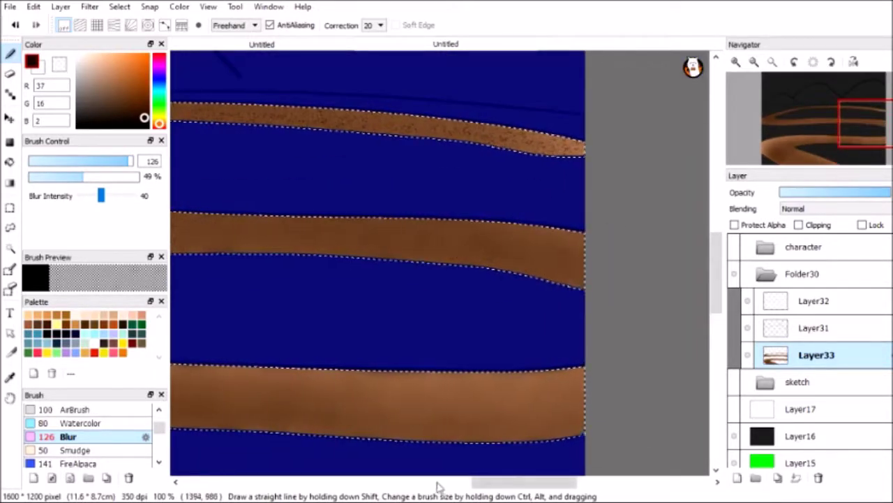
{"action": "left_click_drag", "start_coordinate": [293, 237], "coordinate": [593, 257]}
{"action": "scroll", "coordinate": [348, 251], "scroll_direction": "left", "scroll_amount": 7}
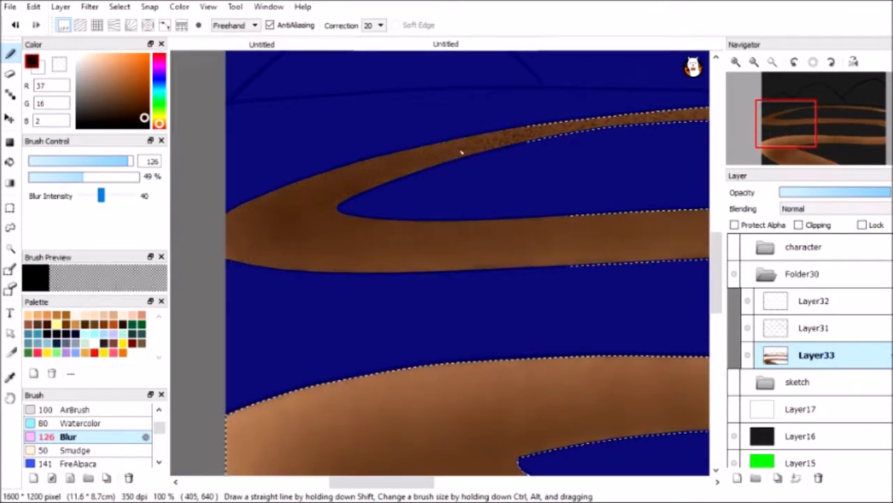
{"action": "scroll", "coordinate": [482, 151], "scroll_direction": "right", "scroll_amount": 9}
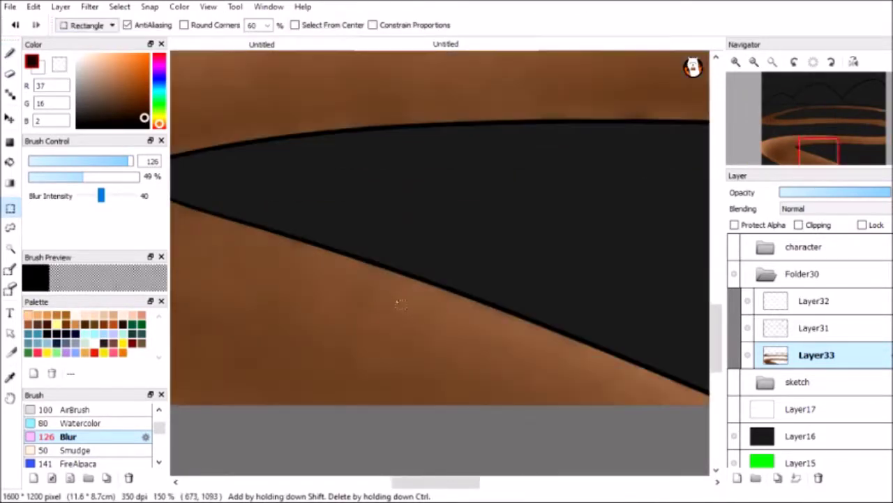
Add a new layer beneath the path layer and paint the whole ground below the hills in palette green bush2 with the Pen.
{"action": "key", "text": "e"}
{"action": "mouse_move", "coordinate": [781, 159]}
{"action": "left_mouse_down"}
{"action": "mouse_move", "coordinate": [827, 162]}
{"action": "mouse_move", "coordinate": [785, 147]}
{"action": "mouse_move", "coordinate": [869, 152]}
{"action": "mouse_move", "coordinate": [774, 140]}
{"action": "mouse_move", "coordinate": [863, 140]}
{"action": "mouse_move", "coordinate": [803, 125]}
{"action": "left_mouse_up"}
{"action": "scroll", "coordinate": [419, 265], "scroll_direction": "down", "scroll_amount": 5}
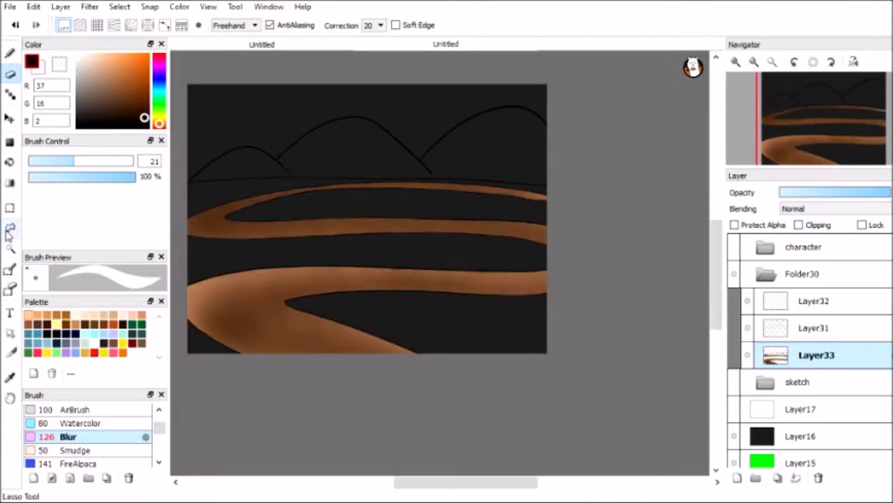
{"action": "left_click", "coordinate": [738, 478]}
{"action": "left_click", "coordinate": [28, 351]}
{"action": "left_click", "coordinate": [10, 53]}
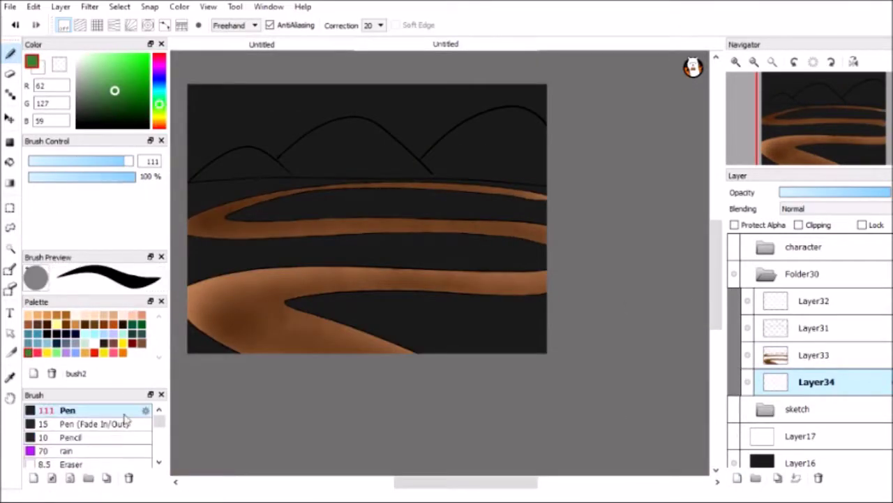
{"action": "mouse_move", "coordinate": [187, 366]}
{"action": "left_mouse_down"}
{"action": "mouse_move", "coordinate": [556, 349]}
{"action": "mouse_move", "coordinate": [175, 325]}
{"action": "mouse_move", "coordinate": [488, 298]}
{"action": "mouse_move", "coordinate": [168, 276]}
{"action": "mouse_move", "coordinate": [504, 249]}
{"action": "mouse_move", "coordinate": [286, 247]}
{"action": "mouse_move", "coordinate": [388, 210]}
{"action": "mouse_move", "coordinate": [192, 191]}
{"action": "mouse_move", "coordinate": [564, 198]}
{"action": "mouse_move", "coordinate": [202, 190]}
{"action": "mouse_move", "coordinate": [223, 176]}
{"action": "left_mouse_up"}
Erase the green overspill above the horizon line across the full canvas width with the eraser at size 21.
{"action": "key", "text": "e"}
{"action": "scroll", "coordinate": [399, 187], "scroll_direction": "up", "scroll_amount": 6}
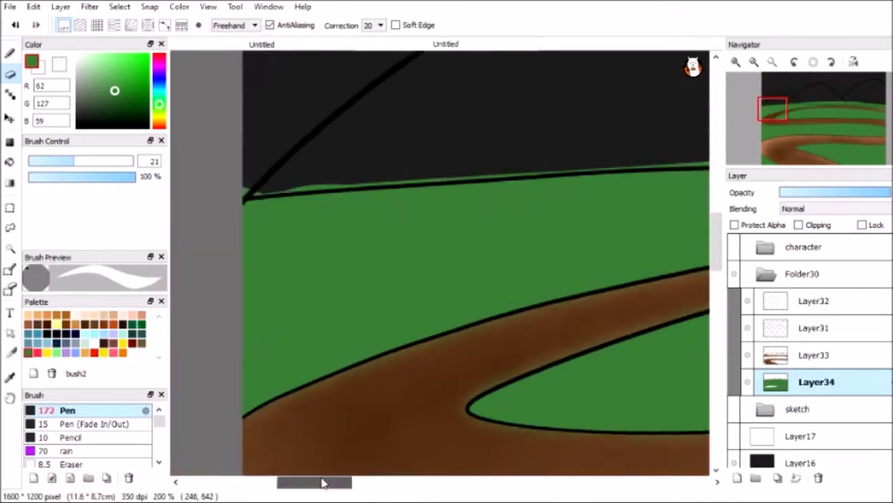
{"action": "left_click_drag", "start_coordinate": [625, 171], "coordinate": [330, 246]}
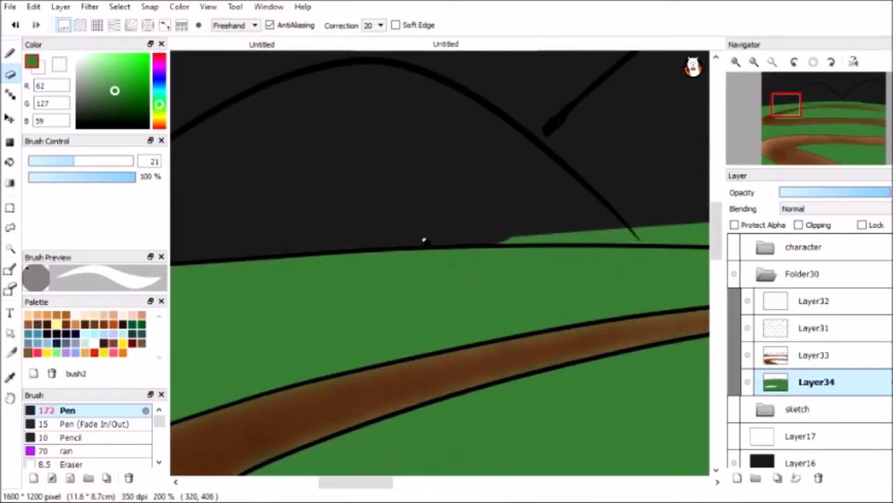
{"action": "left_click_drag", "start_coordinate": [562, 239], "coordinate": [469, 255]}
{"action": "left_click_drag", "start_coordinate": [643, 257], "coordinate": [443, 269]}
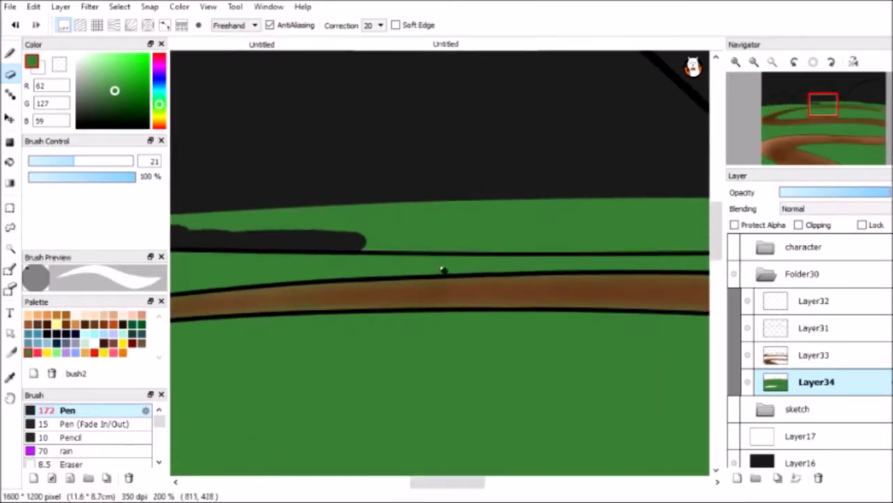
{"action": "mouse_move", "coordinate": [368, 264]}
{"action": "left_mouse_down"}
{"action": "mouse_move", "coordinate": [632, 243]}
{"action": "mouse_move", "coordinate": [465, 173]}
{"action": "left_mouse_up"}
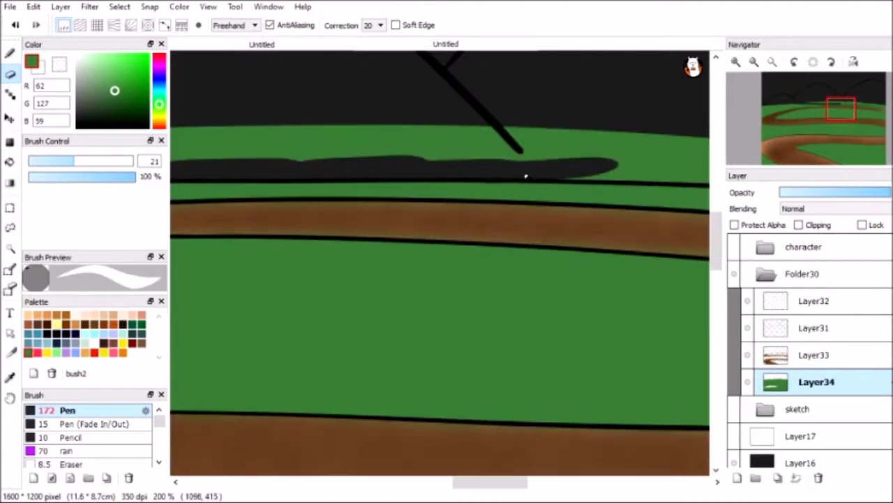
{"action": "mouse_move", "coordinate": [588, 177]}
{"action": "left_mouse_down"}
{"action": "mouse_move", "coordinate": [280, 182]}
{"action": "mouse_move", "coordinate": [593, 200]}
{"action": "mouse_move", "coordinate": [451, 113]}
{"action": "left_mouse_up"}
{"action": "scroll", "coordinate": [450, 132], "scroll_direction": "up", "scroll_amount": 2}
{"action": "mouse_move", "coordinate": [534, 181]}
{"action": "left_mouse_down"}
{"action": "mouse_move", "coordinate": [682, 303]}
{"action": "mouse_move", "coordinate": [421, 283]}
{"action": "mouse_move", "coordinate": [668, 259]}
{"action": "mouse_move", "coordinate": [338, 272]}
{"action": "mouse_move", "coordinate": [677, 268]}
{"action": "left_mouse_up"}
On Layer31, connect the outlines of the left and middle hills with a black size 4.4 Pen and erase the overshoots.
{"action": "left_click_drag", "start_coordinate": [468, 481], "coordinate": [325, 481]}
{"action": "key", "text": "b"}
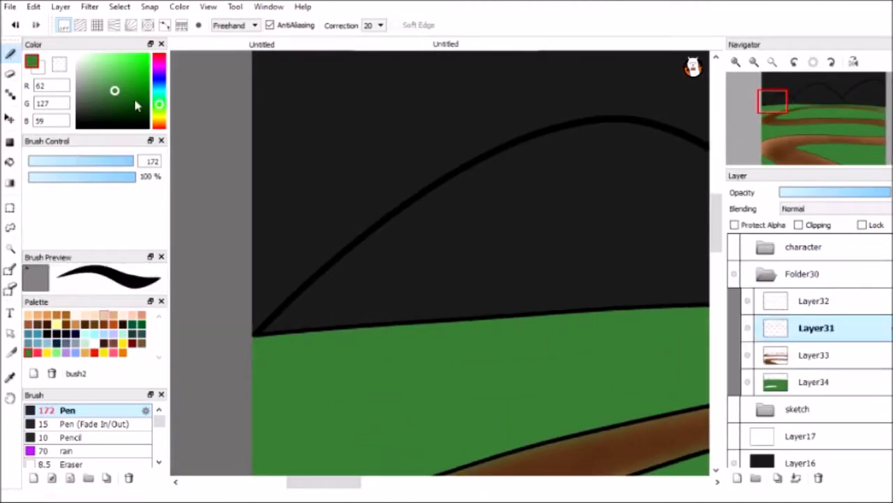
{"action": "left_click", "coordinate": [47, 333]}
{"action": "scroll", "coordinate": [373, 183], "scroll_direction": "right", "scroll_amount": 5}
{"action": "key", "text": "e"}
{"action": "mouse_move", "coordinate": [353, 182]}
{"action": "left_mouse_down"}
{"action": "mouse_move", "coordinate": [361, 176]}
{"action": "mouse_move", "coordinate": [344, 213]}
{"action": "left_mouse_up"}
{"action": "key", "text": "b"}
{"action": "key", "text": "e"}
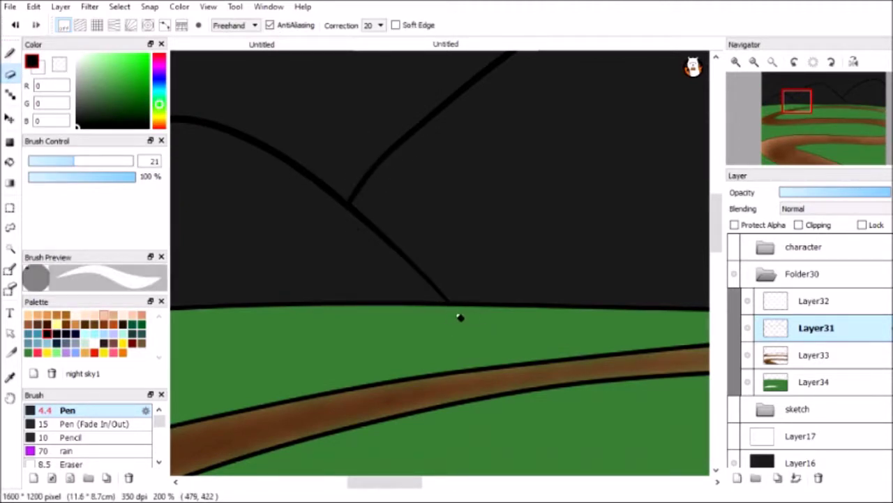
Extend the middle hill's right outline down to the horizon in black and tidy the line ends with the eraser.
{"action": "scroll", "coordinate": [456, 316], "scroll_direction": "right", "scroll_amount": 5}
{"action": "key", "text": "b"}
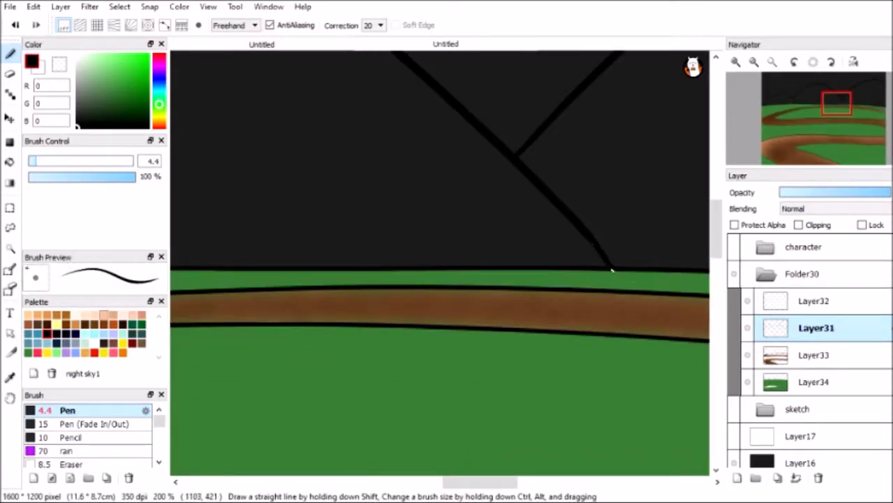
{"action": "key", "text": "e"}
{"action": "scroll", "coordinate": [624, 282], "scroll_direction": "left", "scroll_amount": 5}
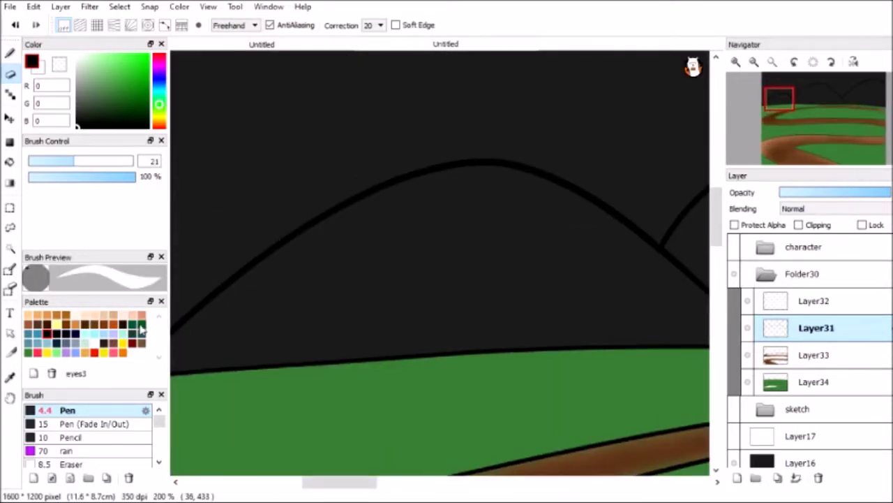
Choose dark green (36, 87, 34) and the size 468 AirBrush, and select all grass areas around the path with the Magic Wand.
{"action": "scroll", "coordinate": [160, 427], "scroll_direction": "down", "scroll_amount": 3}
{"action": "left_click", "coordinate": [123, 427]}
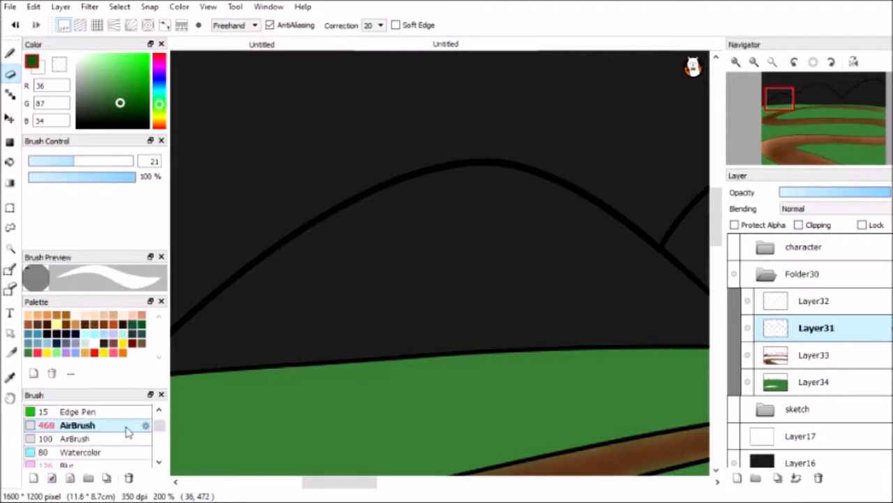
{"action": "key", "text": "ctrl+minus"}
{"action": "key", "text": "ctrl+minus"}
{"action": "key", "text": "ctrl+minus"}
{"action": "key", "text": "w"}
{"action": "left_click", "coordinate": [461, 320]}
{"action": "left_click", "coordinate": [475, 330], "text": "shift"}
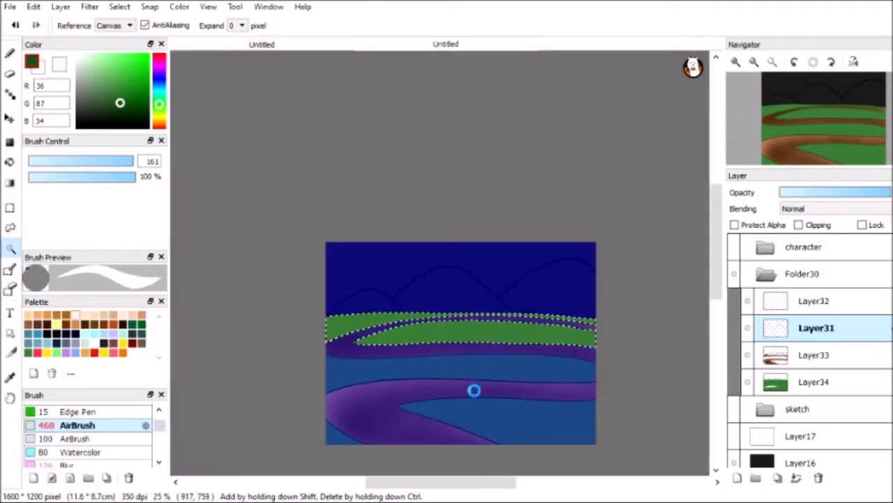
{"action": "left_click", "coordinate": [428, 361], "text": "shift"}
{"action": "key", "text": "ctrl+plus"}
Shade the selected grass areas with the dark green AirBrush at 20% opacity and smooth the shading with the Blur brush.
{"action": "key", "text": "b"}
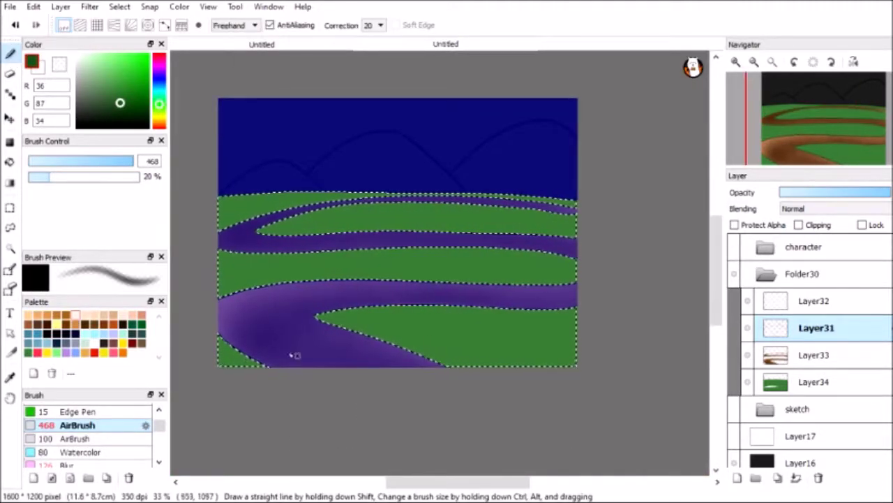
{"action": "left_click_drag", "start_coordinate": [230, 349], "coordinate": [428, 340]}
{"action": "left_click_drag", "start_coordinate": [428, 339], "coordinate": [576, 321]}
{"action": "left_click_drag", "start_coordinate": [213, 272], "coordinate": [211, 254]}
{"action": "left_click_drag", "start_coordinate": [216, 209], "coordinate": [494, 202]}
{"action": "scroll", "coordinate": [143, 433], "scroll_direction": "down", "scroll_amount": 2}
{"action": "left_click", "coordinate": [143, 439]}
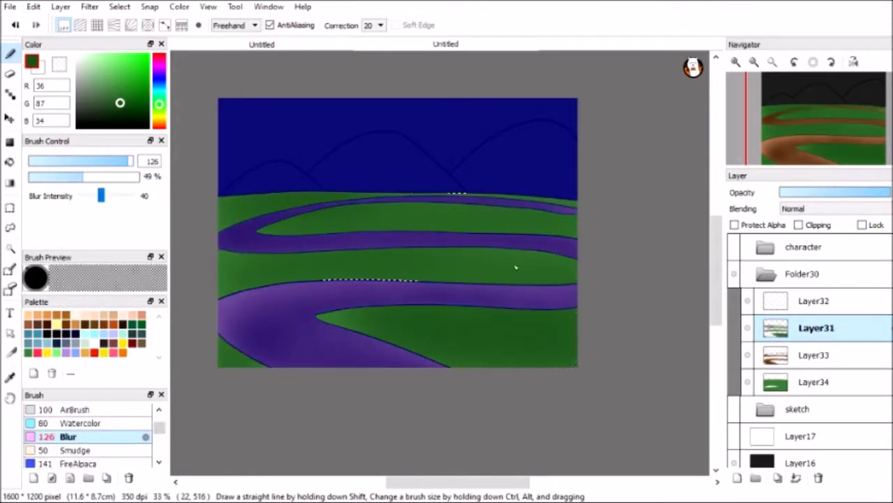
Scatter multicoloured dots over all grass areas with the flowers brush at size 145, using red (255, 0, 0) as the base colour.
{"action": "left_click", "coordinate": [80, 423]}
{"action": "scroll", "coordinate": [91, 440], "scroll_direction": "down", "scroll_amount": 3}
{"action": "left_click", "coordinate": [130, 460]}
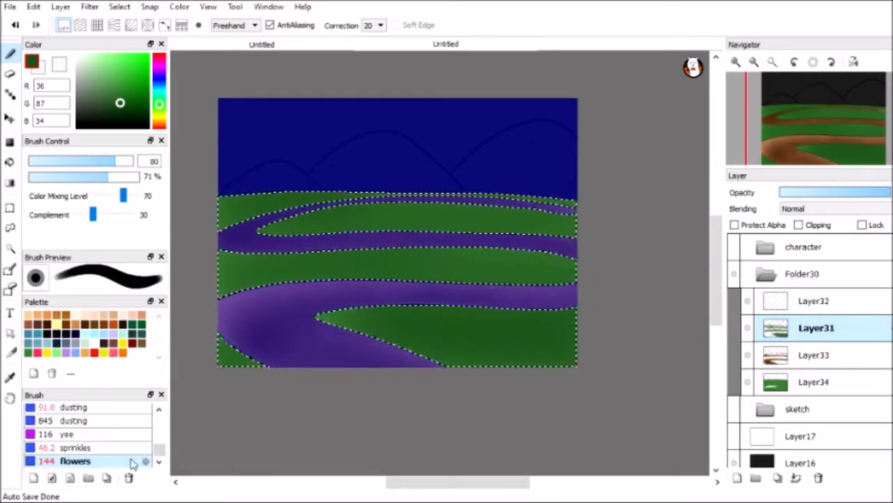
{"action": "left_click", "coordinate": [156, 61]}
{"action": "left_click_drag", "start_coordinate": [324, 201], "coordinate": [593, 153]}
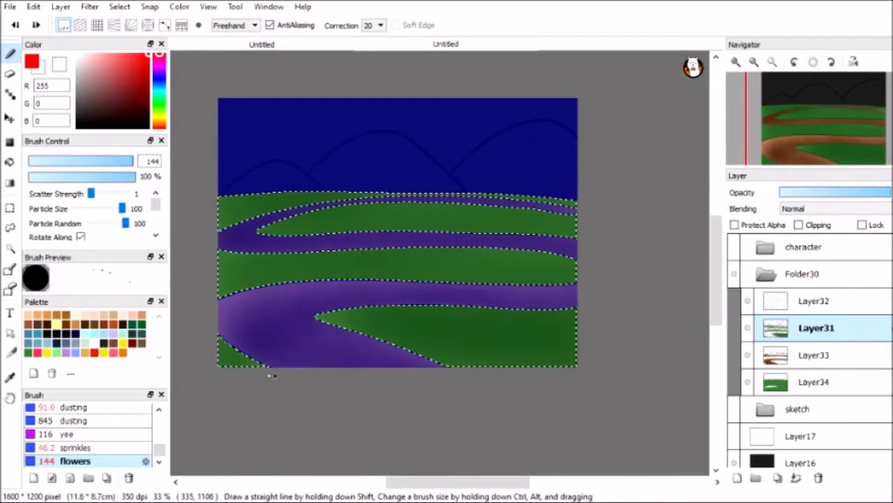
{"action": "left_click_drag", "start_coordinate": [276, 208], "coordinate": [215, 220]}
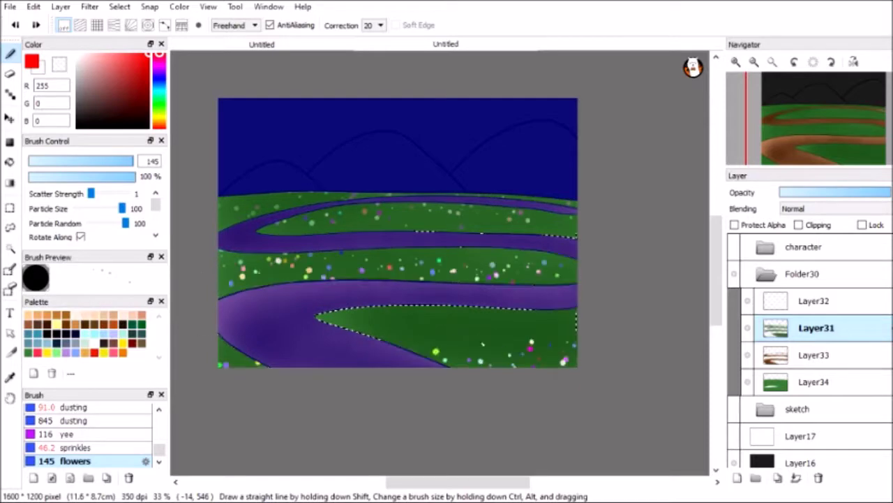
{"action": "left_click_drag", "start_coordinate": [328, 318], "coordinate": [565, 328]}
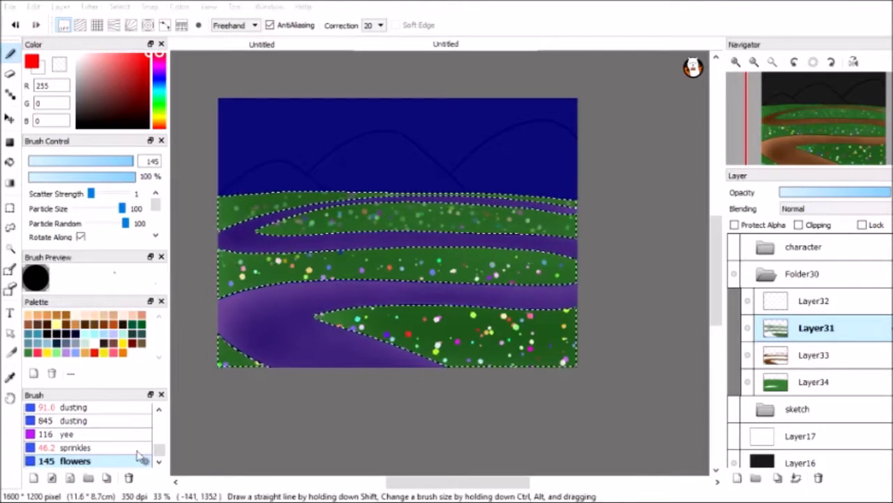
{"action": "key", "text": "ctrl+plus"}
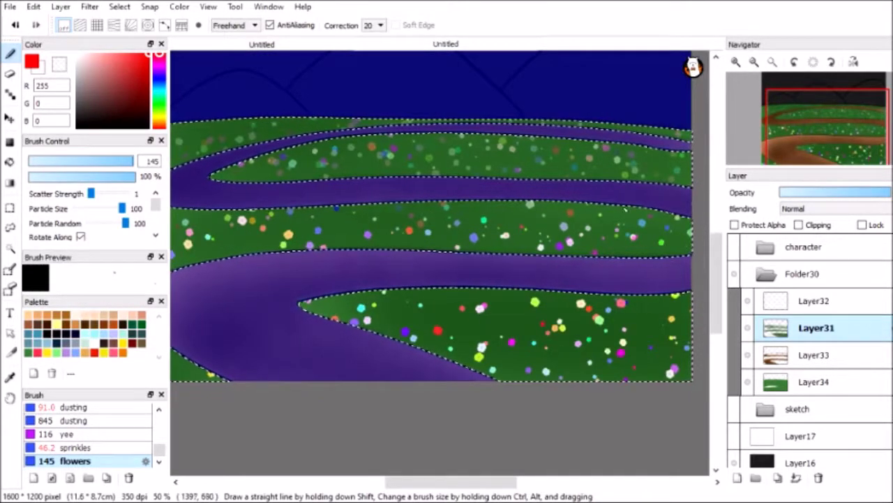
{"action": "key", "text": "ctrl+minus"}
{"action": "key", "text": "ctrl+z"}
{"action": "key", "text": "ctrl+y"}
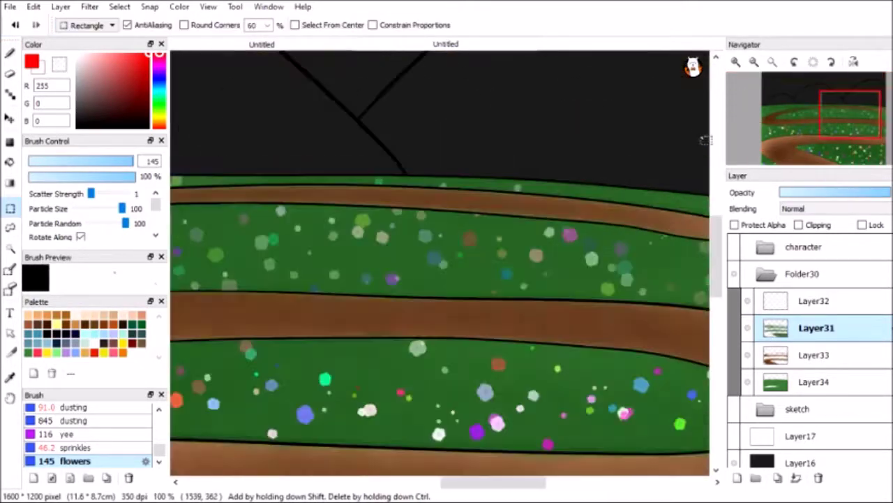
Merge Layer31 and Layer33 down into Layer34 and move Layer32 beneath the merged layer.
{"action": "left_click", "coordinate": [797, 478]}
{"action": "left_click", "coordinate": [797, 477]}
{"action": "key", "text": "ctrl+minus"}
{"action": "key", "text": "ctrl+minus"}
{"action": "left_click_drag", "start_coordinate": [813, 301], "coordinate": [782, 335]}
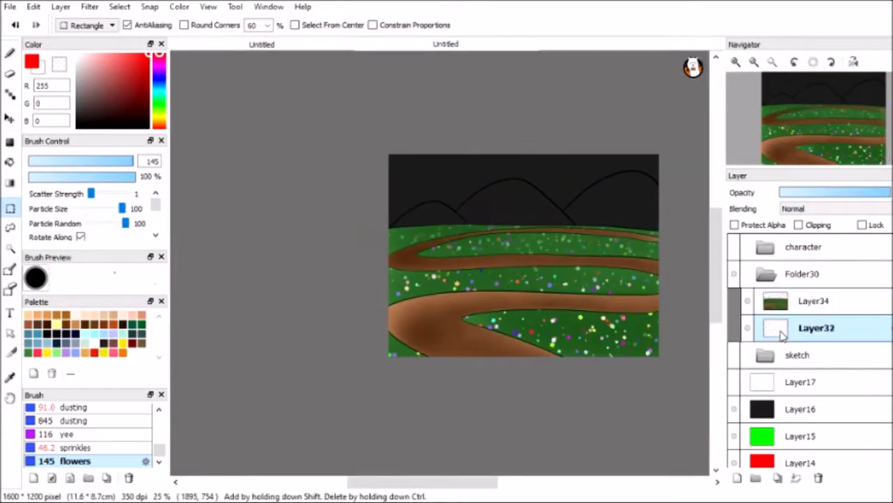
Paint the left and middle hills on Layer32 in palette grey-blue storm8 with the Pen, enlarging it to size 132.
{"action": "left_click", "coordinate": [75, 343]}
{"action": "scroll", "coordinate": [433, 222], "scroll_direction": "up", "scroll_amount": 1}
{"action": "left_click", "coordinate": [10, 52]}
{"action": "scroll", "coordinate": [91, 432], "scroll_direction": "up", "scroll_amount": 5}
{"action": "left_click", "coordinate": [104, 410]}
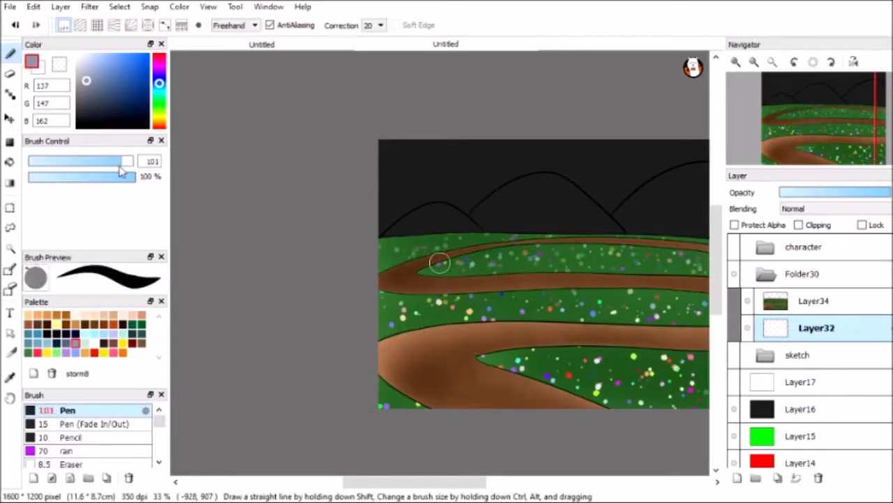
{"action": "left_click_drag", "start_coordinate": [417, 211], "coordinate": [444, 208]}
{"action": "left_click_drag", "start_coordinate": [391, 234], "coordinate": [525, 186]}
{"action": "left_click_drag", "start_coordinate": [593, 209], "coordinate": [492, 205]}
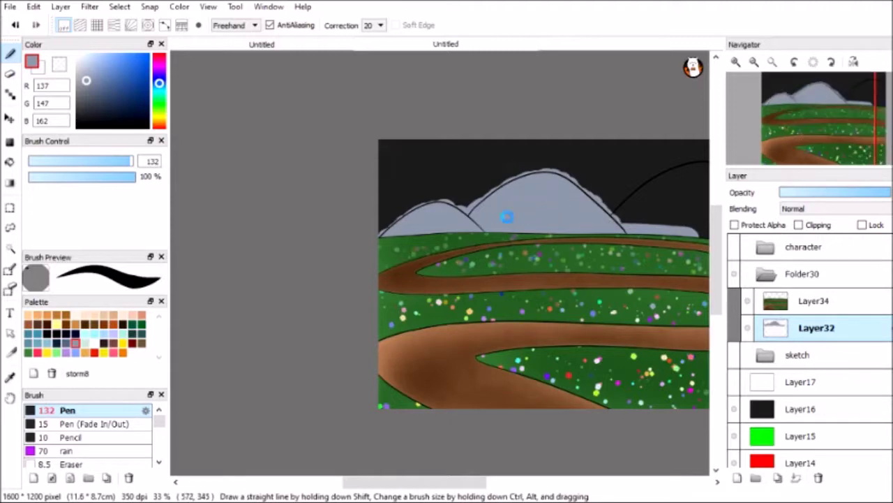
Fill the right hill with the same grey-blue up to the canvas edge.
{"action": "scroll", "coordinate": [614, 223], "scroll_direction": "up", "scroll_amount": 2}
{"action": "mouse_move", "coordinate": [335, 275]}
{"action": "left_mouse_down"}
{"action": "mouse_move", "coordinate": [522, 275]}
{"action": "mouse_move", "coordinate": [516, 294]}
{"action": "left_mouse_up"}
{"action": "mouse_move", "coordinate": [275, 251]}
{"action": "left_mouse_down"}
{"action": "mouse_move", "coordinate": [350, 197]}
{"action": "mouse_move", "coordinate": [517, 175]}
{"action": "mouse_move", "coordinate": [299, 263]}
{"action": "mouse_move", "coordinate": [357, 213]}
{"action": "left_mouse_up"}
Erase the grey-blue overspill above the right hill's outline with the Eraser at size 30.
{"action": "key", "text": "e"}
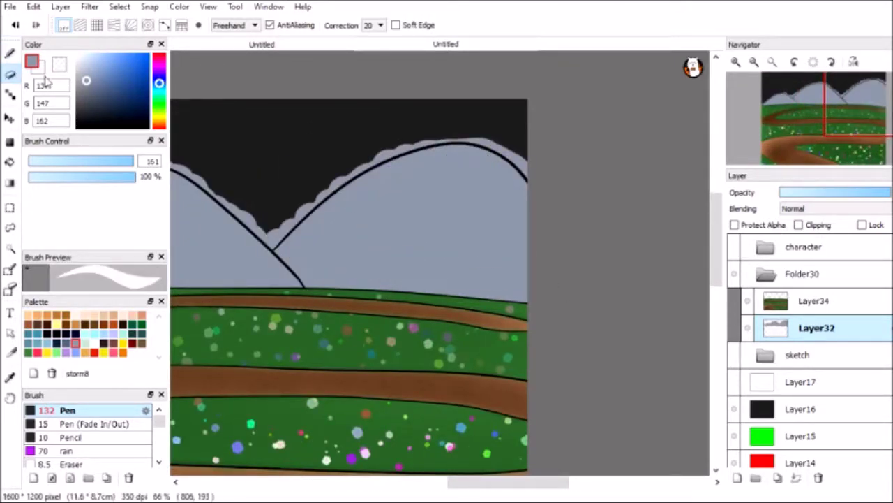
{"action": "scroll", "coordinate": [271, 239], "scroll_direction": "up", "scroll_amount": 5}
{"action": "left_click_drag", "start_coordinate": [271, 239], "coordinate": [249, 172]}
{"action": "key", "text": "ctrl+z"}
{"action": "mouse_move", "coordinate": [298, 216]}
{"action": "left_mouse_down"}
{"action": "mouse_move", "coordinate": [295, 313]}
{"action": "mouse_move", "coordinate": [342, 249]}
{"action": "mouse_move", "coordinate": [489, 126]}
{"action": "left_mouse_up"}
{"action": "left_click_drag", "start_coordinate": [845, 96], "coordinate": [857, 84]}
{"action": "mouse_move", "coordinate": [342, 276]}
{"action": "left_mouse_down"}
{"action": "mouse_move", "coordinate": [549, 158]}
{"action": "mouse_move", "coordinate": [472, 216]}
{"action": "mouse_move", "coordinate": [367, 137]}
{"action": "left_mouse_up"}
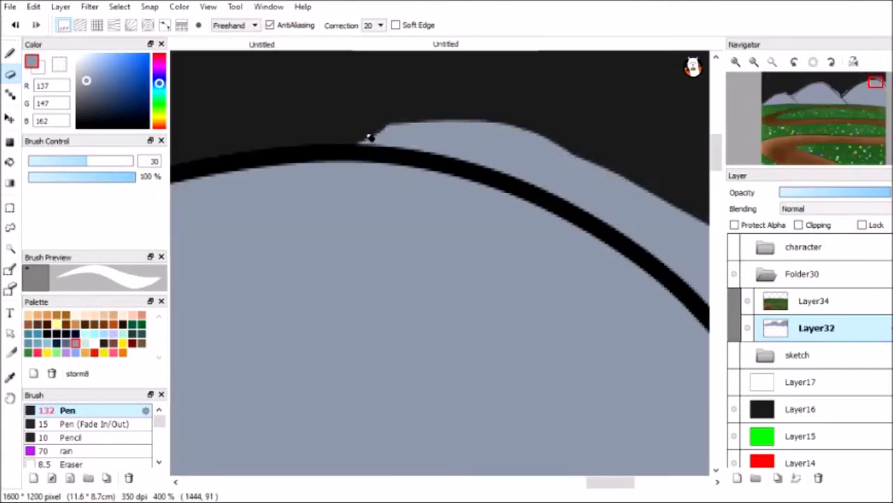
{"action": "left_click_drag", "start_coordinate": [698, 160], "coordinate": [633, 179]}
{"action": "scroll", "coordinate": [633, 180], "scroll_direction": "down", "scroll_amount": 2}
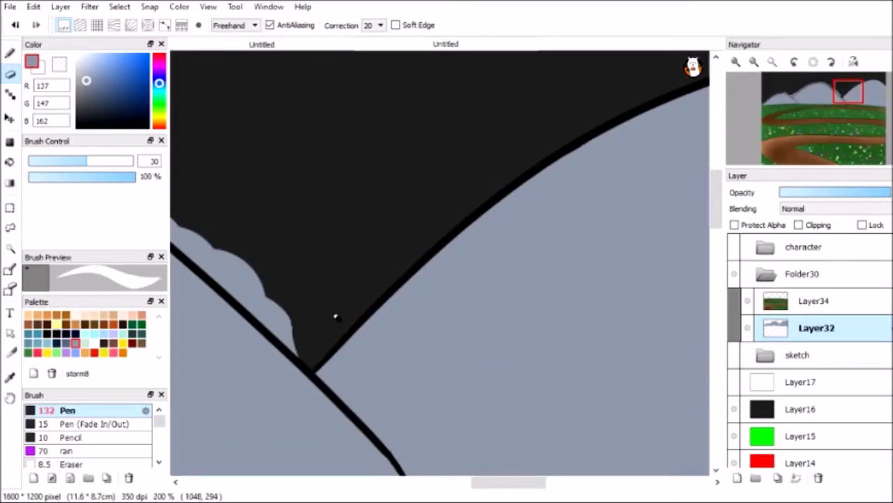
Erase the remaining grey-blue overspill along the outlines of the middle and left hills.
{"action": "scroll", "coordinate": [351, 360], "scroll_direction": "left", "scroll_amount": 5}
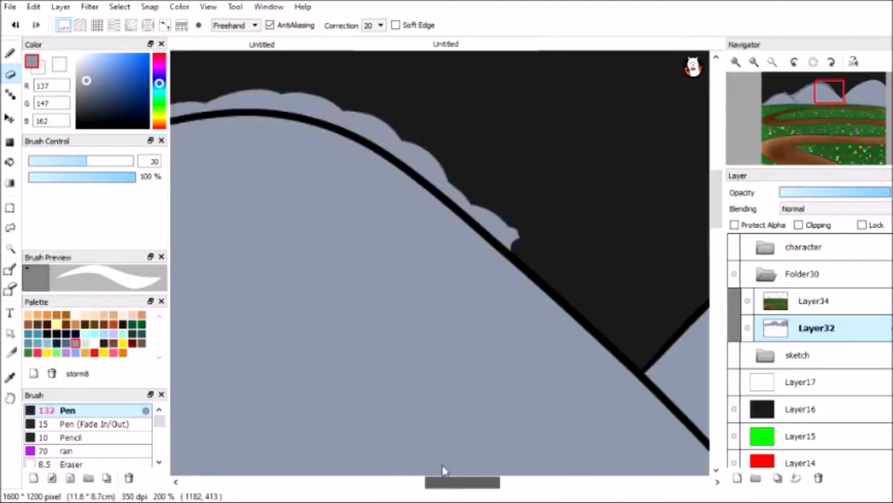
{"action": "scroll", "coordinate": [201, 413], "scroll_direction": "left", "scroll_amount": 5}
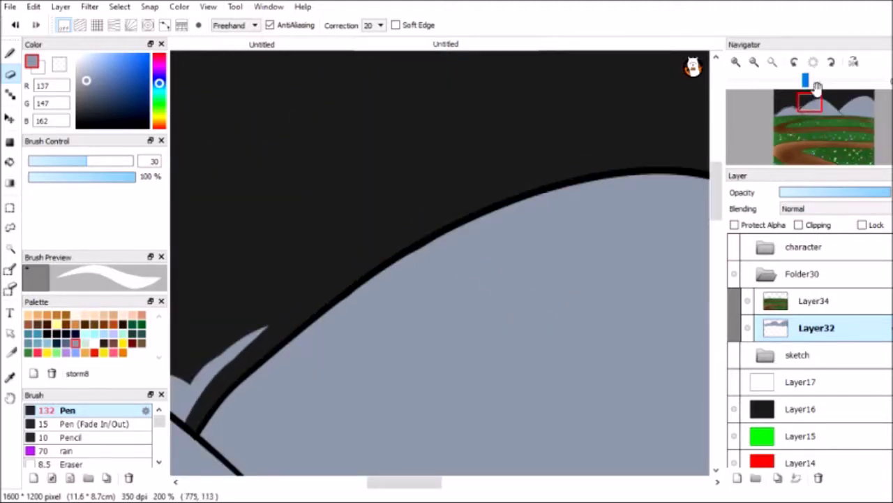
{"action": "scroll", "coordinate": [469, 217], "scroll_direction": "left", "scroll_amount": 5}
{"action": "scroll", "coordinate": [469, 217], "scroll_direction": "down", "scroll_amount": 2}
{"action": "scroll", "coordinate": [277, 359], "scroll_direction": "left", "scroll_amount": 5}
{"action": "scroll", "coordinate": [277, 359], "scroll_direction": "down", "scroll_amount": 1}
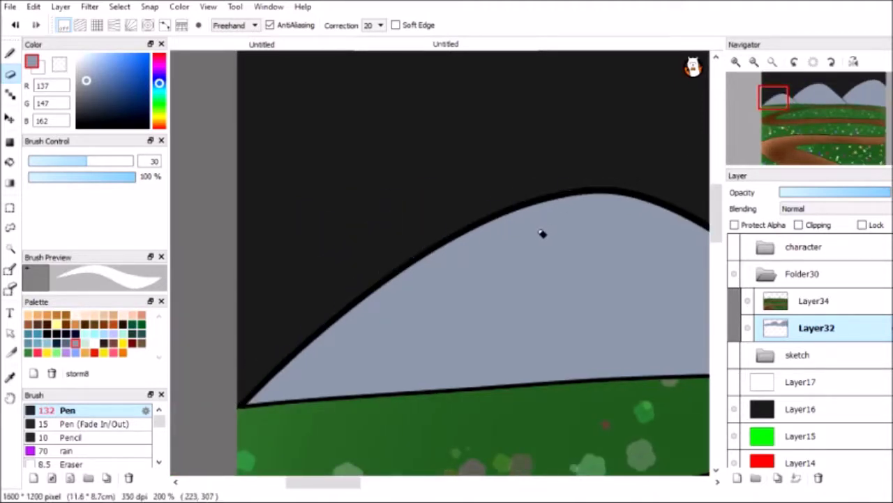
Choose the size 468 AirBrush and select the areas inside all three hills with the Magic Wand.
{"action": "scroll", "coordinate": [669, 234], "scroll_direction": "down", "scroll_amount": 4}
{"action": "scroll", "coordinate": [79, 447], "scroll_direction": "down", "scroll_amount": 3}
{"action": "scroll", "coordinate": [80, 446], "scroll_direction": "up", "scroll_amount": 1}
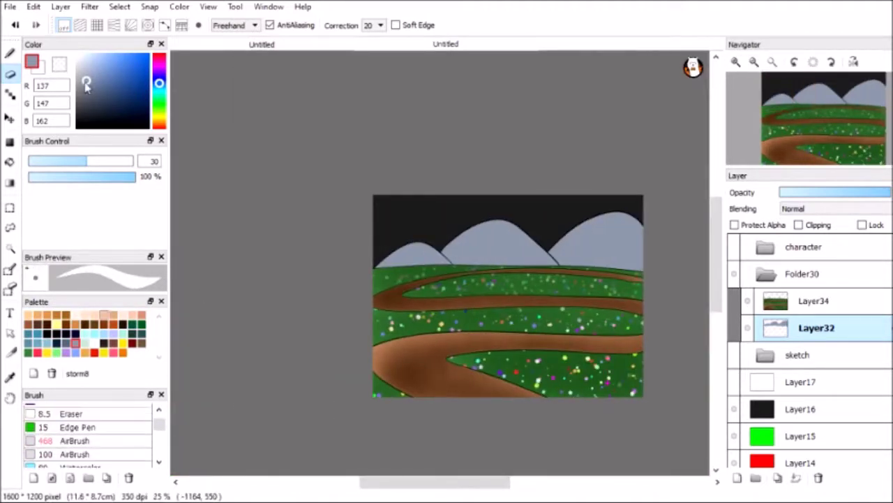
{"action": "left_click", "coordinate": [70, 442]}
{"action": "key", "text": "w"}
{"action": "scroll", "coordinate": [678, 338], "scroll_direction": "up", "scroll_amount": 1}
{"action": "left_click", "coordinate": [315, 213]}
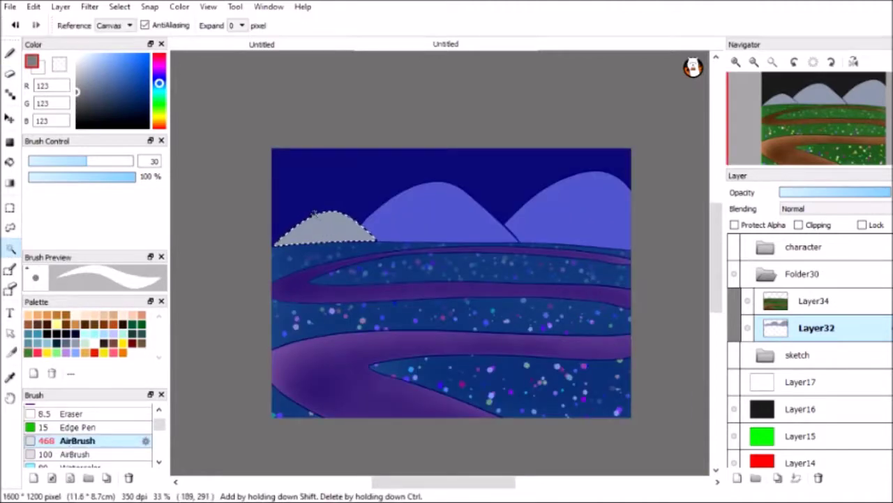
{"action": "left_click", "coordinate": [614, 200], "text": "shift"}
Shade the selected hills with grey (123, 123, 123) using the AirBrush at size 468 and 20 % opacity.
{"action": "key", "text": "b"}
{"action": "scroll", "coordinate": [407, 184], "scroll_direction": "up", "scroll_amount": 2}
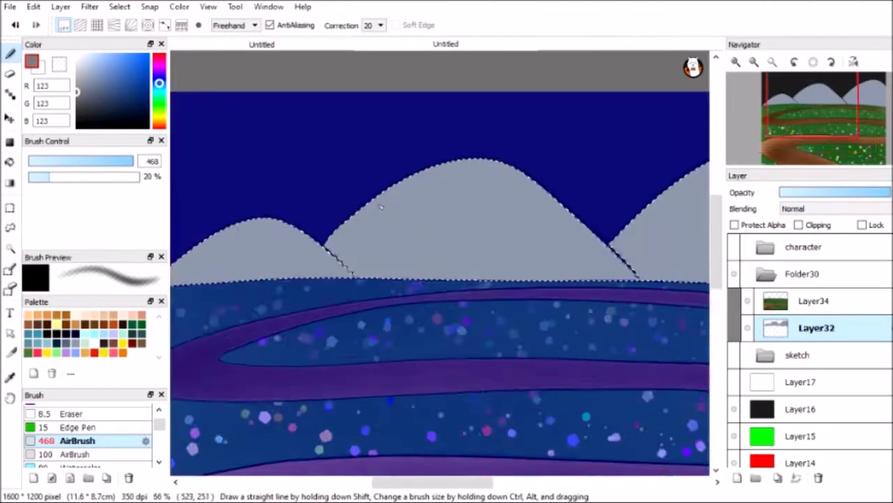
{"action": "scroll", "coordinate": [407, 183], "scroll_direction": "down", "scroll_amount": 1}
{"action": "scroll", "coordinate": [406, 183], "scroll_direction": "right", "scroll_amount": 3}
Scatter white snow specks over the middle hill's upper half with the dusting brush at sizes 154 and 190, scatter strength 100.
{"action": "scroll", "coordinate": [84, 440], "scroll_direction": "down", "scroll_amount": 3}
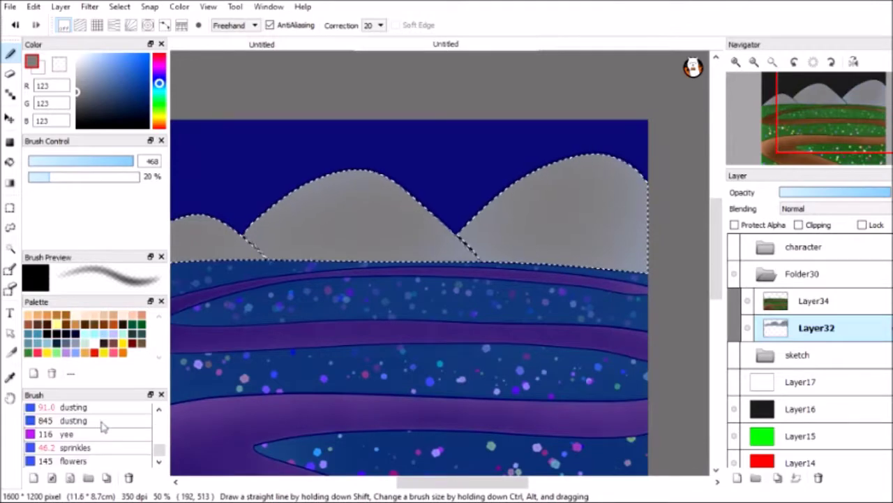
{"action": "left_click", "coordinate": [75, 426]}
{"action": "left_click_drag", "start_coordinate": [133, 162], "coordinate": [109, 162]}
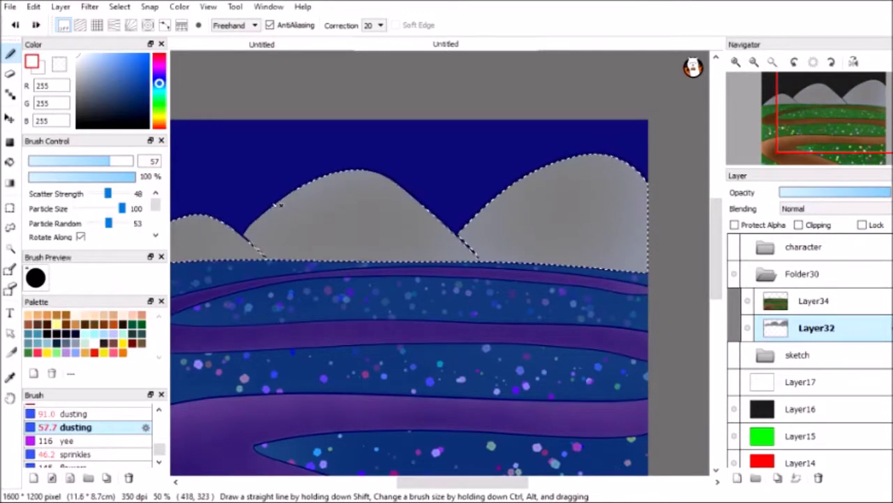
{"action": "scroll", "coordinate": [435, 189], "scroll_direction": "up", "scroll_amount": 3}
{"action": "left_click_drag", "start_coordinate": [462, 480], "coordinate": [410, 480]}
{"action": "left_click_drag", "start_coordinate": [110, 161], "coordinate": [132, 161]}
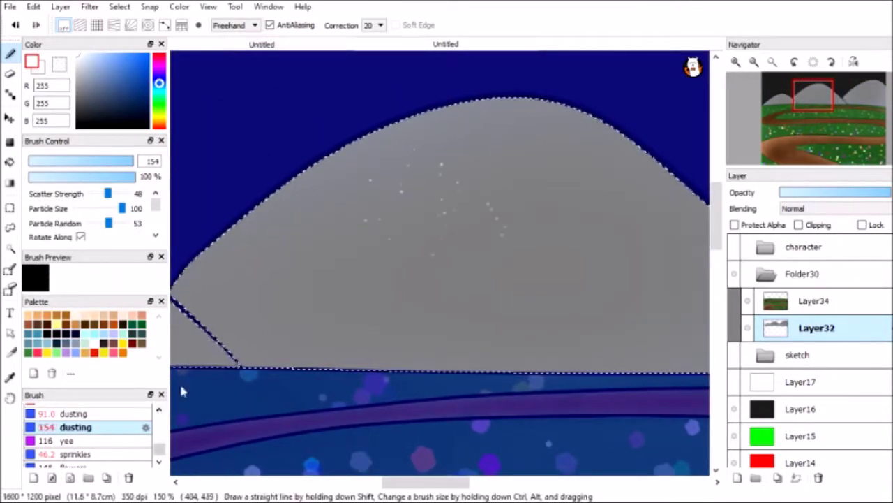
{"action": "left_click", "coordinate": [457, 210]}
{"action": "left_click", "coordinate": [368, 169]}
{"action": "left_click", "coordinate": [517, 199]}
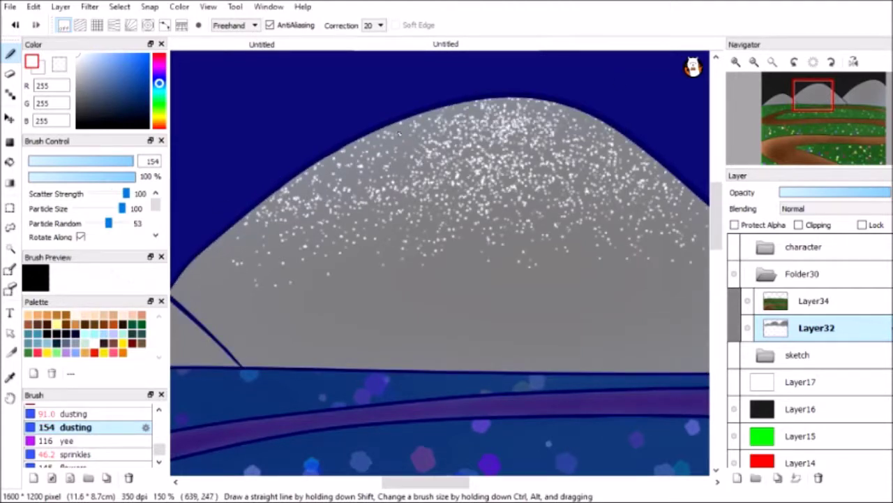
{"action": "left_click_drag", "start_coordinate": [133, 161], "coordinate": [143, 170]}
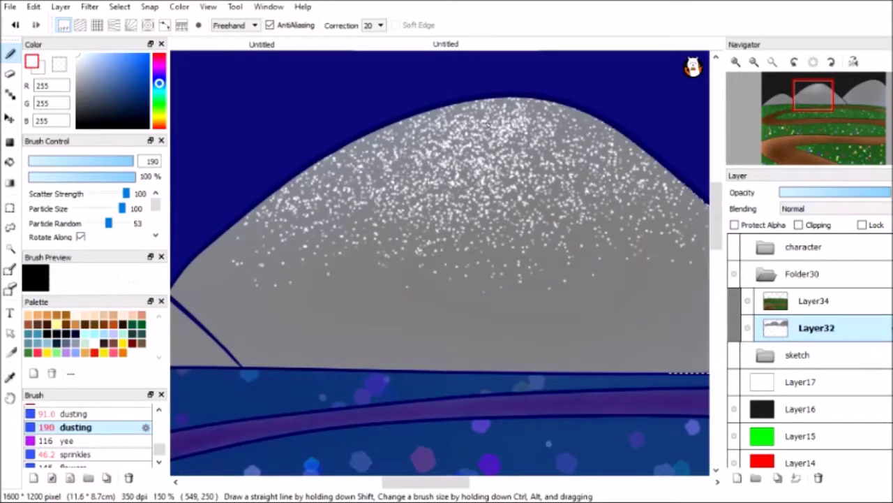
Scatter white snow specks over the right hill's upper half with the dusting brush at size 217.
{"action": "scroll", "coordinate": [586, 131], "scroll_direction": "down", "scroll_amount": 3}
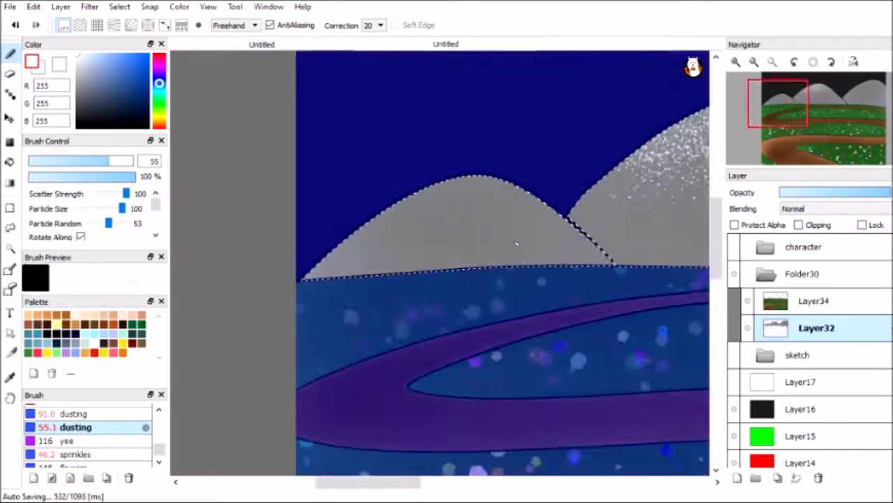
{"action": "left_click_drag", "start_coordinate": [335, 227], "coordinate": [449, 201]}
{"action": "left_click_drag", "start_coordinate": [265, 264], "coordinate": [517, 258]}
{"action": "left_click_drag", "start_coordinate": [109, 161], "coordinate": [132, 161]}
{"action": "left_click_drag", "start_coordinate": [488, 237], "coordinate": [537, 209]}
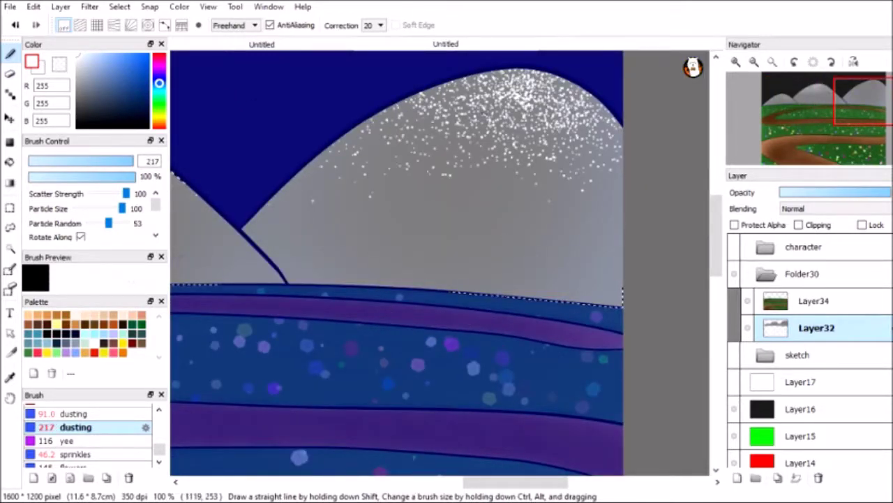
Soften the snow specks on the middle and right hills with the Blur brush at size 126 and 49 % opacity.
{"action": "scroll", "coordinate": [398, 265], "scroll_direction": "down", "scroll_amount": 3}
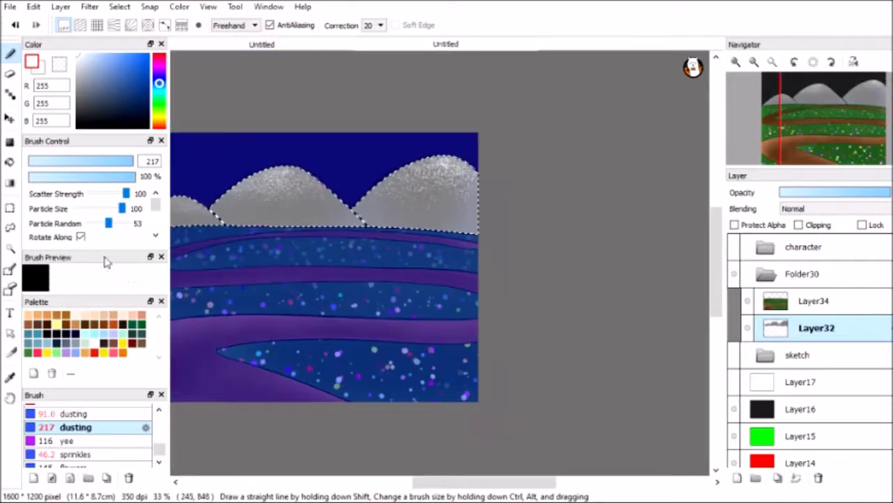
{"action": "scroll", "coordinate": [41, 443], "scroll_direction": "up", "scroll_amount": 5}
{"action": "scroll", "coordinate": [41, 443], "scroll_direction": "up", "scroll_amount": 5}
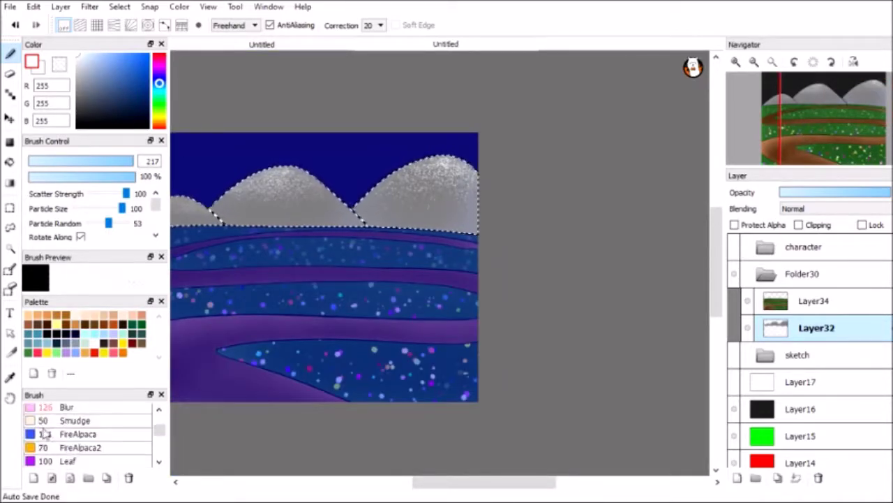
{"action": "left_click", "coordinate": [68, 426]}
{"action": "scroll", "coordinate": [271, 260], "scroll_direction": "up", "scroll_amount": 3}
{"action": "mouse_move", "coordinate": [781, 101]}
{"action": "left_mouse_down"}
{"action": "mouse_move", "coordinate": [815, 108]}
{"action": "mouse_move", "coordinate": [813, 98]}
{"action": "left_mouse_up"}
{"action": "left_click_drag", "start_coordinate": [531, 175], "coordinate": [231, 271]}
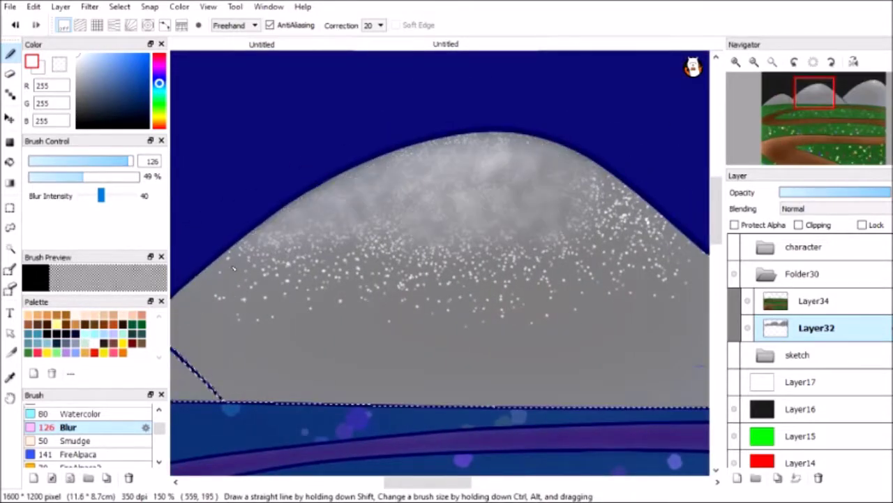
{"action": "scroll", "coordinate": [557, 158], "scroll_direction": "right", "scroll_amount": 5}
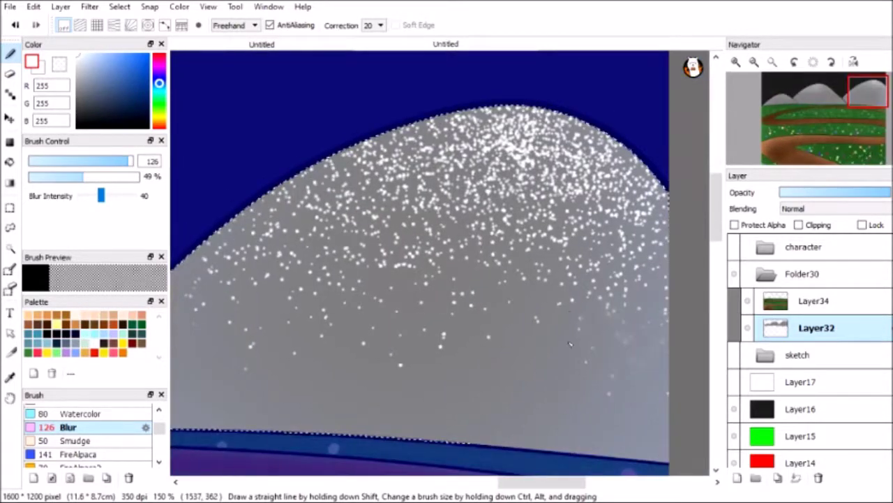
{"action": "mouse_move", "coordinate": [488, 240]}
{"action": "left_mouse_down"}
{"action": "mouse_move", "coordinate": [607, 196]}
{"action": "mouse_move", "coordinate": [286, 181]}
{"action": "mouse_move", "coordinate": [502, 161]}
{"action": "mouse_move", "coordinate": [574, 138]}
{"action": "left_mouse_up"}
{"action": "key", "text": "ctrl+minus"}
{"action": "key", "text": "ctrl+minus"}
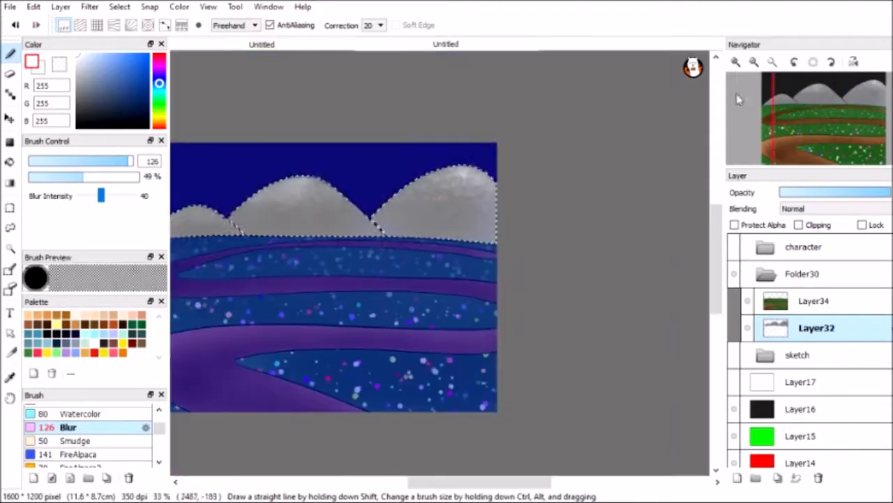
Clear the selection, merge the ground and hills layers, and place a new layer beneath the merged one.
{"action": "key", "text": "m"}
{"action": "left_click", "coordinate": [813, 301]}
{"action": "left_click_drag", "start_coordinate": [814, 301], "coordinate": [807, 312]}
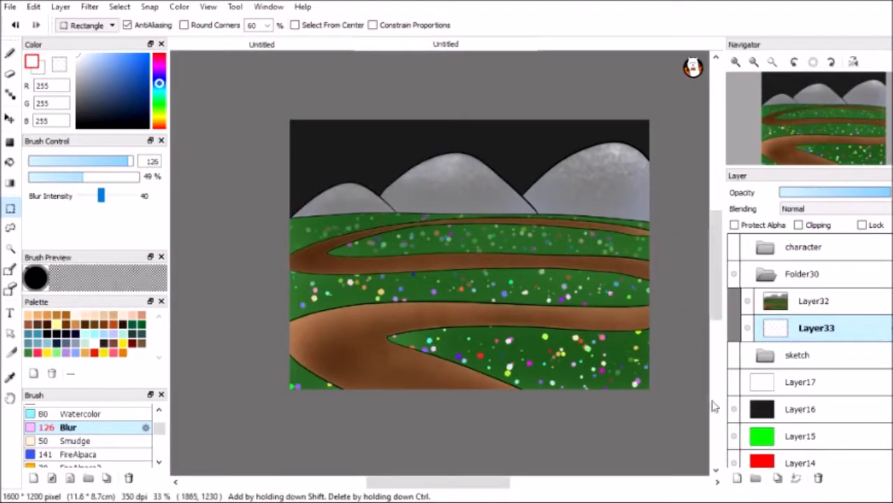
Paint the whole sky in palette light cyan (148, 231, 234) with the Pen at size 275.
{"action": "left_click", "coordinate": [94, 333]}
{"action": "key", "text": "b"}
{"action": "left_click_drag", "start_coordinate": [307, 143], "coordinate": [650, 161]}
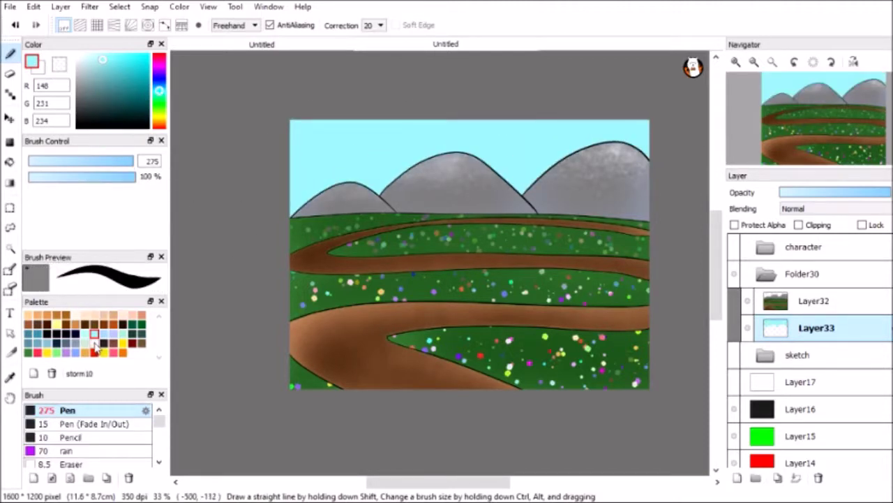
Blend paler palette blues, including sky1, across the sky with the Watercolor brush at size 419.
{"action": "left_click", "coordinate": [103, 334]}
{"action": "scroll", "coordinate": [88, 432], "scroll_direction": "down", "scroll_amount": 5}
{"action": "left_click", "coordinate": [83, 442]}
{"action": "left_click_drag", "start_coordinate": [300, 147], "coordinate": [660, 159]}
{"action": "left_click", "coordinate": [84, 334]}
{"action": "left_click_drag", "start_coordinate": [302, 140], "coordinate": [649, 150]}
Pick white (255, 255, 255), merge the landscape with the sky layer, and add a new layer above.
{"action": "left_click", "coordinate": [78, 55]}
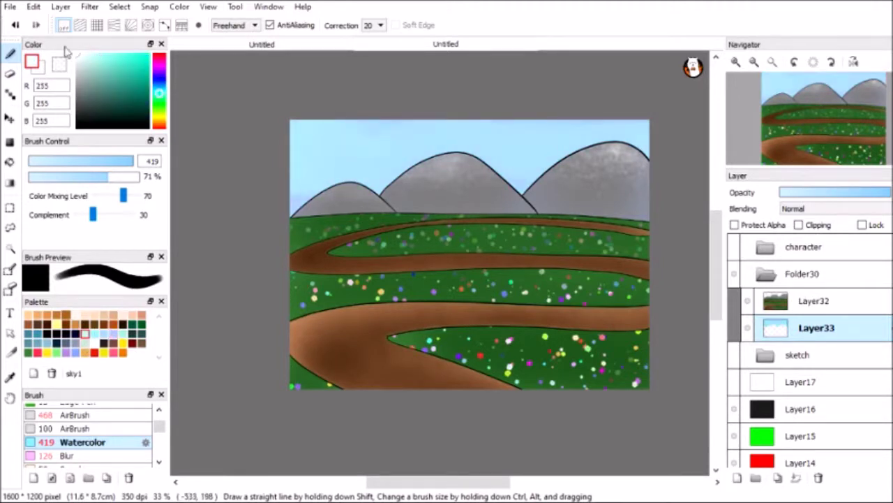
{"action": "left_click_drag", "start_coordinate": [132, 161], "coordinate": [127, 160]}
{"action": "left_click", "coordinate": [796, 477]}
{"action": "left_click", "coordinate": [738, 478]}
{"action": "mouse_move", "coordinate": [297, 199]}
{"action": "left_mouse_down"}
{"action": "mouse_move", "coordinate": [439, 168]}
{"action": "mouse_move", "coordinate": [488, 143]}
{"action": "left_mouse_up"}
{"action": "left_click_drag", "start_coordinate": [552, 157], "coordinate": [645, 139]}
{"action": "key", "text": "ctrl+z"}
{"action": "key", "text": "ctrl+z"}
Paint soft white cloud streaks across the sky and hills with Watercolor at 25 % opacity, enlarging it to size 257.
{"action": "left_click", "coordinate": [56, 176]}
{"action": "left_click_drag", "start_coordinate": [306, 200], "coordinate": [538, 150]}
{"action": "key", "text": "ctrl+z"}
{"action": "key", "text": "ctrl+z"}
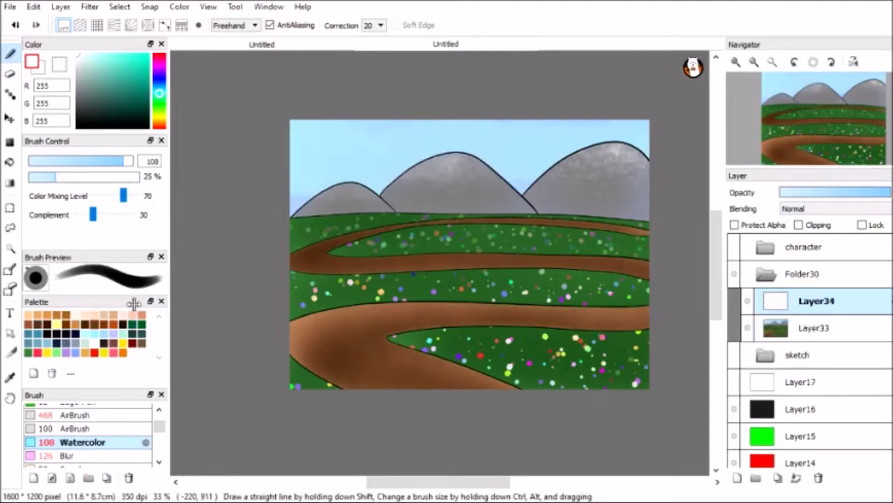
{"action": "left_click_drag", "start_coordinate": [300, 203], "coordinate": [559, 150]}
{"action": "left_click_drag", "start_coordinate": [440, 191], "coordinate": [646, 143]}
{"action": "left_click_drag", "start_coordinate": [294, 174], "coordinate": [645, 125]}
Thin the cloud streaks over the hills with the Eraser at size 302 and 51 % opacity, and merge them down.
{"action": "key", "text": "e"}
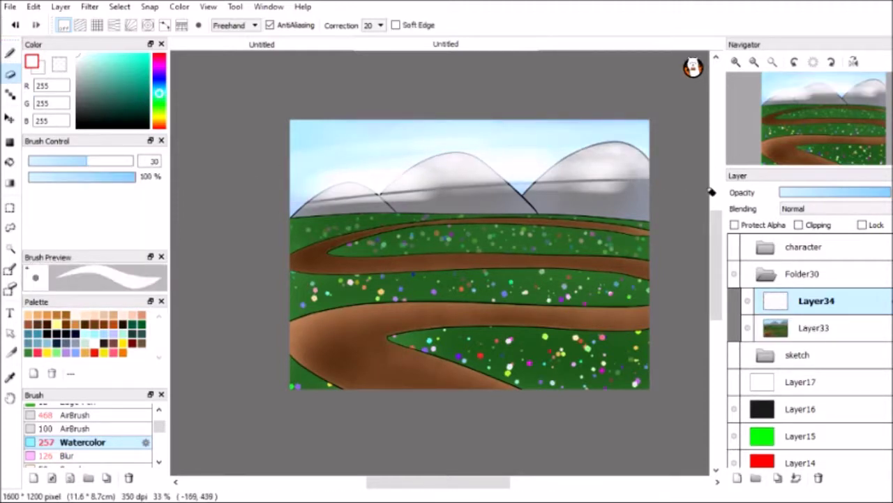
{"action": "left_click_drag", "start_coordinate": [323, 211], "coordinate": [575, 186]}
Show the character folder and delete Layer14 to Layer17 below the sketch folder.
{"action": "left_click", "coordinate": [735, 252]}
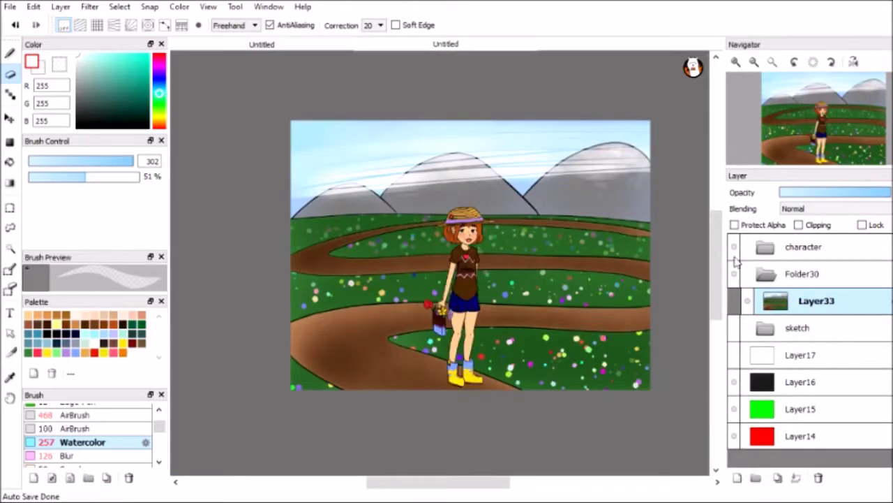
{"action": "scroll", "coordinate": [415, 342], "scroll_direction": "up", "scroll_amount": 2}
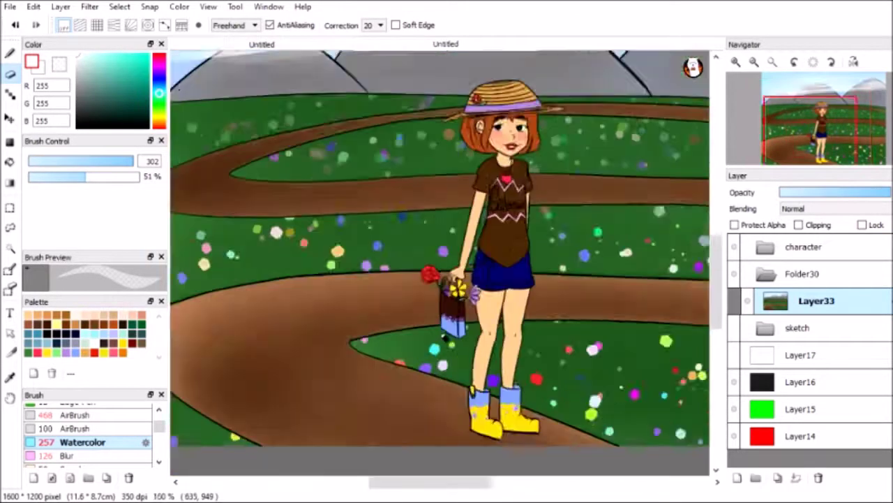
{"action": "left_click", "coordinate": [766, 328]}
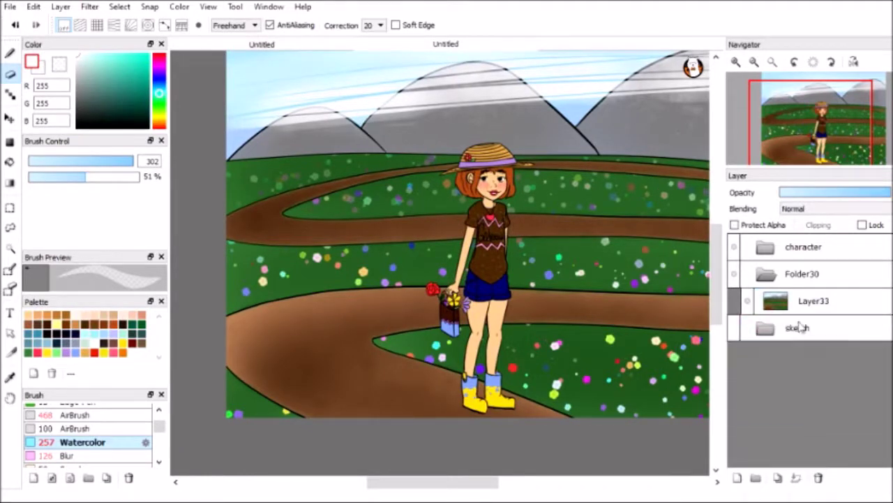
Move the character folder's girl leftwards onto the brown path with the Move tool.
{"action": "left_click", "coordinate": [766, 246]}
{"action": "left_click", "coordinate": [10, 118]}
{"action": "left_click_drag", "start_coordinate": [482, 294], "coordinate": [390, 293]}
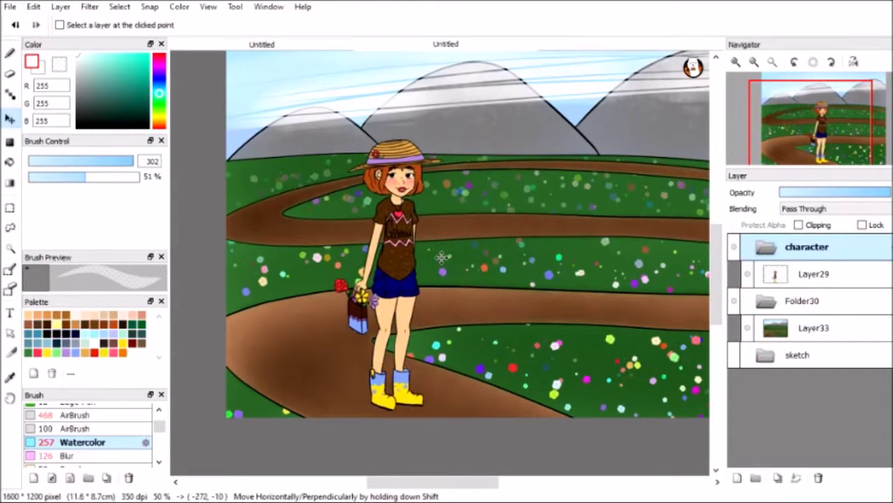
{"action": "left_click", "coordinate": [814, 327]}
{"action": "left_click", "coordinate": [737, 477]}
{"action": "left_click", "coordinate": [10, 53]}
{"action": "left_click", "coordinate": [95, 334]}
{"action": "scroll", "coordinate": [419, 377], "scroll_direction": "up", "scroll_amount": 2}
{"action": "left_click_drag", "start_coordinate": [265, 349], "coordinate": [454, 355]}
{"action": "key", "text": "ctrl+z"}
{"action": "mouse_move", "coordinate": [237, 377]}
{"action": "left_mouse_down"}
{"action": "mouse_move", "coordinate": [461, 380]}
{"action": "mouse_move", "coordinate": [558, 363]}
{"action": "mouse_move", "coordinate": [230, 317]}
{"action": "left_mouse_up"}
{"action": "key", "text": "ctrl+z"}
{"action": "key", "text": "ctrl+z"}
{"action": "key", "text": "ctrl+minus"}
{"action": "key", "text": "ctrl+minus"}
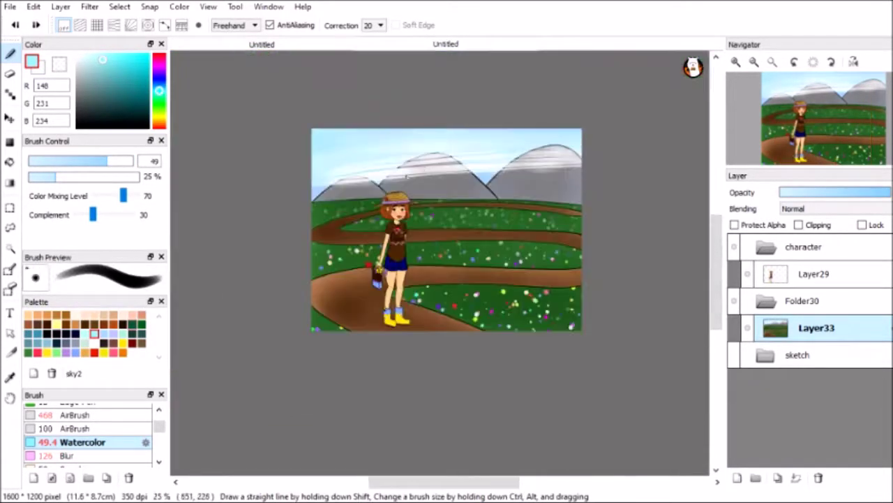
Remove the character, Folder30 and sketch folders, keeping only Layer29 and Layer33 as ungrouped layers.
{"action": "left_click", "coordinate": [803, 246]}
{"action": "left_click", "coordinate": [818, 478]}
{"action": "left_click", "coordinate": [819, 478]}
{"action": "left_click", "coordinate": [819, 478]}
{"action": "left_click", "coordinate": [800, 274]}
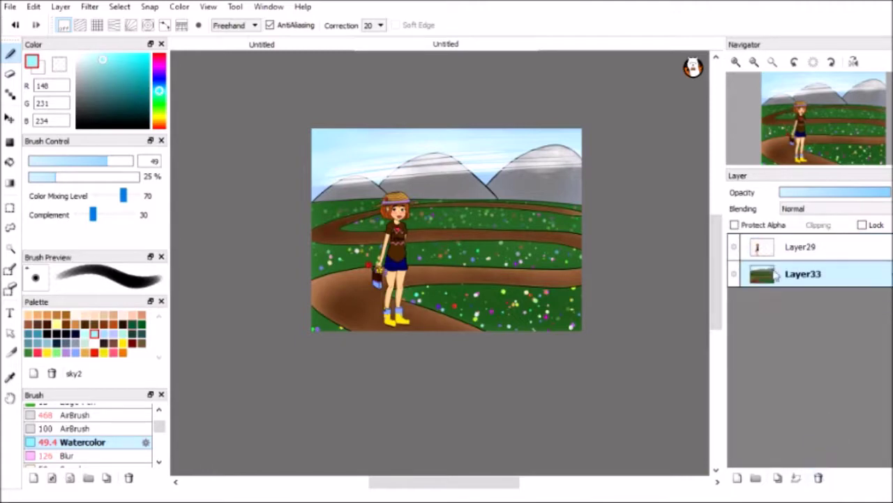
Add a new layer with Clipping enabled and clip it to the girl's layer, Layer29.
{"action": "left_click", "coordinate": [737, 477]}
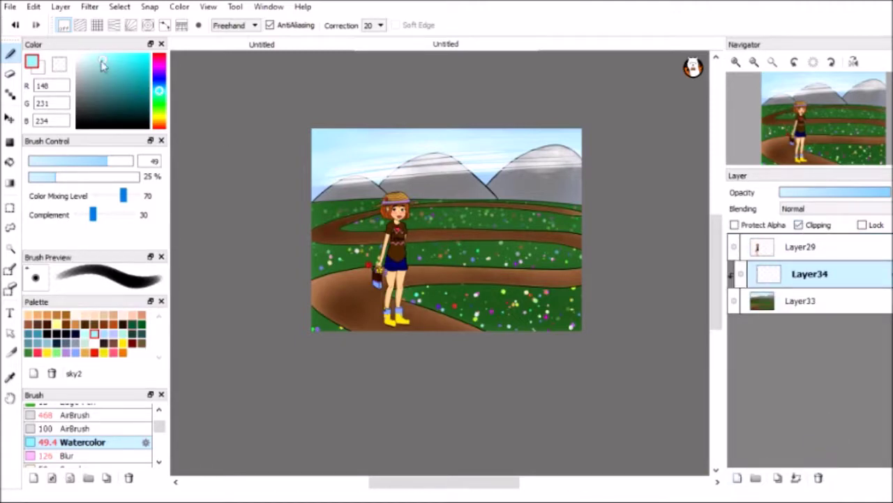
{"action": "left_click", "coordinate": [81, 56]}
{"action": "left_click", "coordinate": [799, 300]}
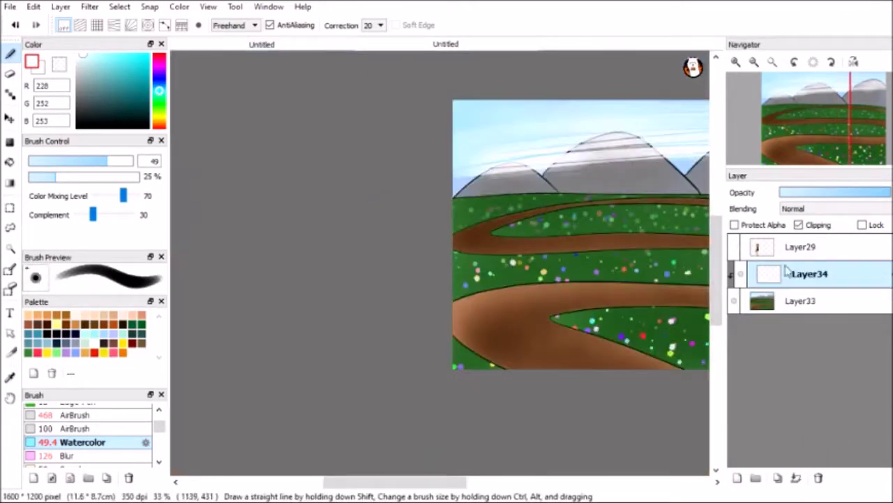
{"action": "left_click_drag", "start_coordinate": [800, 246], "coordinate": [735, 302]}
{"action": "left_click", "coordinate": [735, 274]}
Try a mint (RGB 159, 249, 217) Watercolor stroke across the girl's hat brim on Layer29.
{"action": "key", "text": "ctrl+plus"}
{"action": "key", "text": "ctrl+plus"}
{"action": "key", "text": "ctrl+plus"}
{"action": "key", "text": "ctrl+plus"}
{"action": "key", "text": "ctrl+plus"}
{"action": "key", "text": "ctrl+minus"}
{"action": "left_click", "coordinate": [148, 64]}
{"action": "left_click", "coordinate": [155, 68]}
{"action": "left_click_drag", "start_coordinate": [155, 68], "coordinate": [159, 94]}
{"action": "left_click", "coordinate": [103, 56]}
{"action": "left_click_drag", "start_coordinate": [451, 167], "coordinate": [632, 150]}
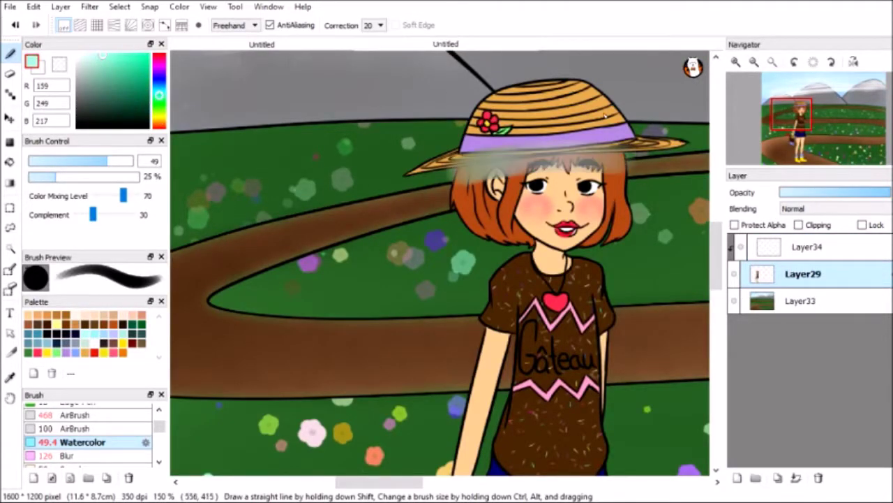
{"action": "key", "text": "ctrl+z"}
Cover the whole girl on the clipped Layer34 with the Pen at size 126 in pale yellow (RGB 249, 244, 159).
{"action": "scroll", "coordinate": [91, 432], "scroll_direction": "up", "scroll_amount": 3}
{"action": "left_click", "coordinate": [67, 410]}
{"action": "left_click_drag", "start_coordinate": [450, 168], "coordinate": [632, 143]}
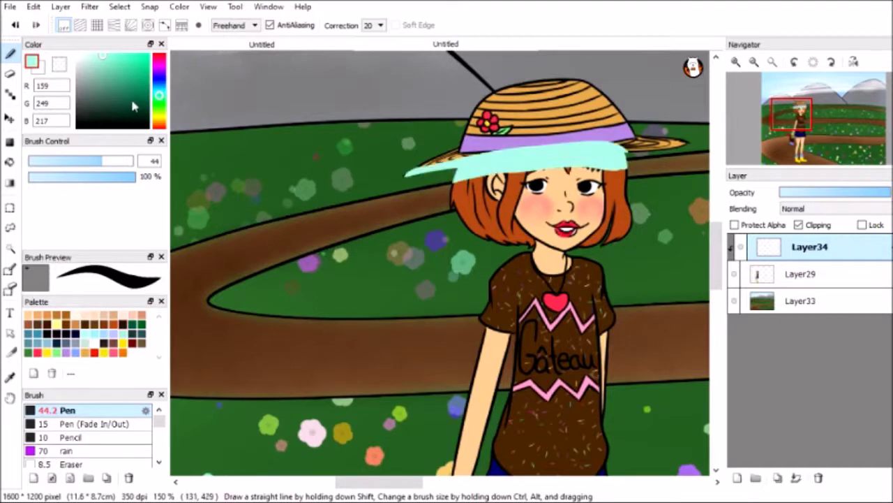
{"action": "left_click", "coordinate": [159, 87]}
{"action": "key", "text": "ctrl+minus"}
{"action": "key", "text": "ctrl+minus"}
{"action": "key", "text": "ctrl+minus"}
{"action": "left_click_drag", "start_coordinate": [646, 280], "coordinate": [353, 245]}
{"action": "mouse_move", "coordinate": [284, 174]}
{"action": "left_mouse_down"}
{"action": "mouse_move", "coordinate": [314, 199]}
{"action": "mouse_move", "coordinate": [294, 307]}
{"action": "mouse_move", "coordinate": [311, 433]}
{"action": "mouse_move", "coordinate": [300, 419]}
{"action": "left_mouse_up"}
{"action": "scroll", "coordinate": [307, 314], "scroll_direction": "up", "scroll_amount": 3}
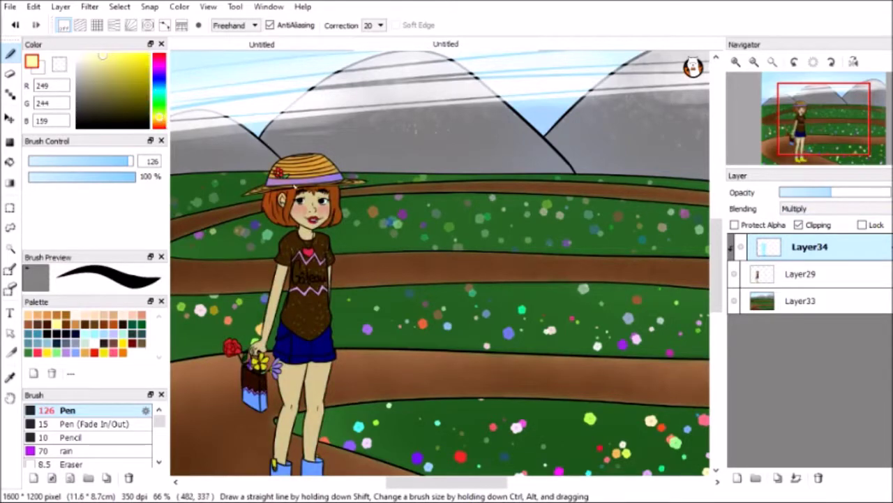
Set Layer34's blending mode to Overlay and lower its opacity to a little under half.
{"action": "left_click_drag", "start_coordinate": [830, 192], "coordinate": [890, 192]}
{"action": "left_click", "coordinate": [834, 208]}
{"action": "left_click", "coordinate": [834, 220]}
{"action": "left_click_drag", "start_coordinate": [716, 265], "coordinate": [716, 287]}
{"action": "left_click", "coordinate": [862, 224]}
{"action": "left_click", "coordinate": [862, 225]}
{"action": "left_click_drag", "start_coordinate": [890, 192], "coordinate": [828, 196]}
{"action": "left_click", "coordinate": [834, 208]}
{"action": "left_click", "coordinate": [807, 251]}
Erase Layer34's tint at size 6.5 and 100% strength to shade the hair under the hat, the face edge and the neck.
{"action": "key", "text": "e"}
{"action": "scroll", "coordinate": [396, 196], "scroll_direction": "up", "scroll_amount": 5}
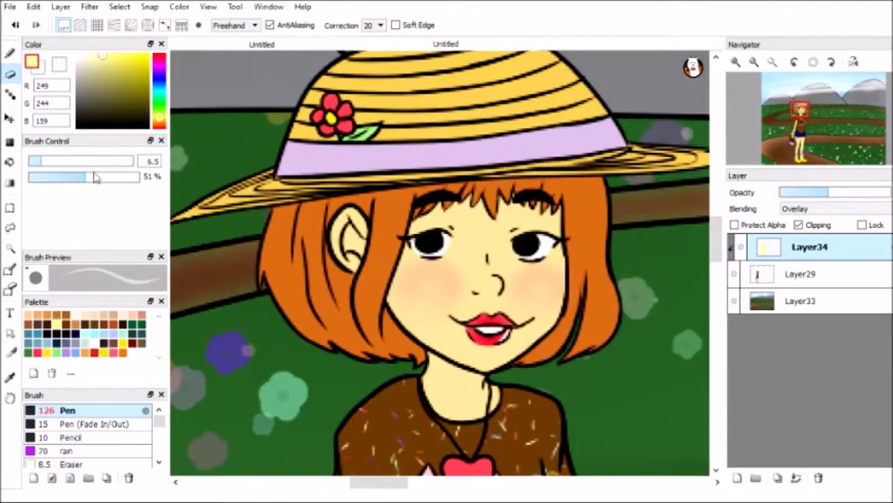
{"action": "left_click", "coordinate": [137, 177]}
{"action": "mouse_move", "coordinate": [307, 211]}
{"action": "left_mouse_down"}
{"action": "mouse_move", "coordinate": [404, 193]}
{"action": "mouse_move", "coordinate": [560, 188]}
{"action": "left_mouse_up"}
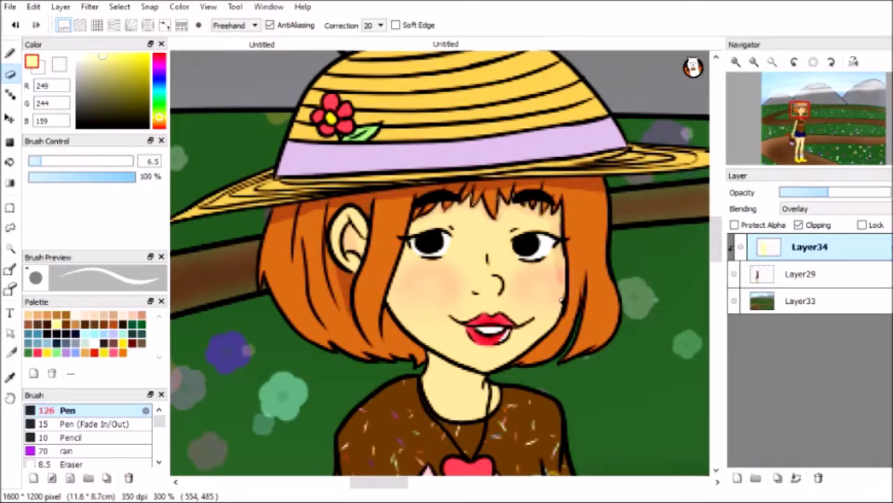
{"action": "mouse_move", "coordinate": [548, 333]}
{"action": "left_mouse_down"}
{"action": "mouse_move", "coordinate": [578, 290]}
{"action": "mouse_move", "coordinate": [569, 260]}
{"action": "left_mouse_up"}
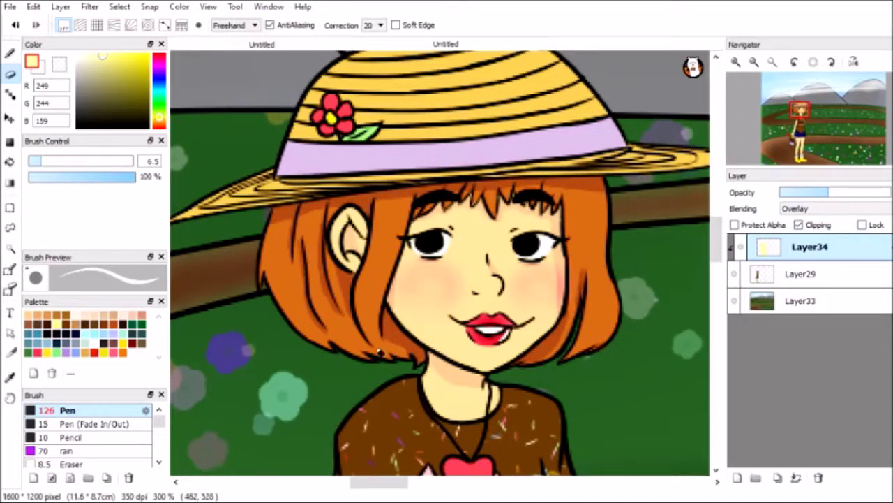
{"action": "scroll", "coordinate": [261, 275], "scroll_direction": "up", "scroll_amount": 3}
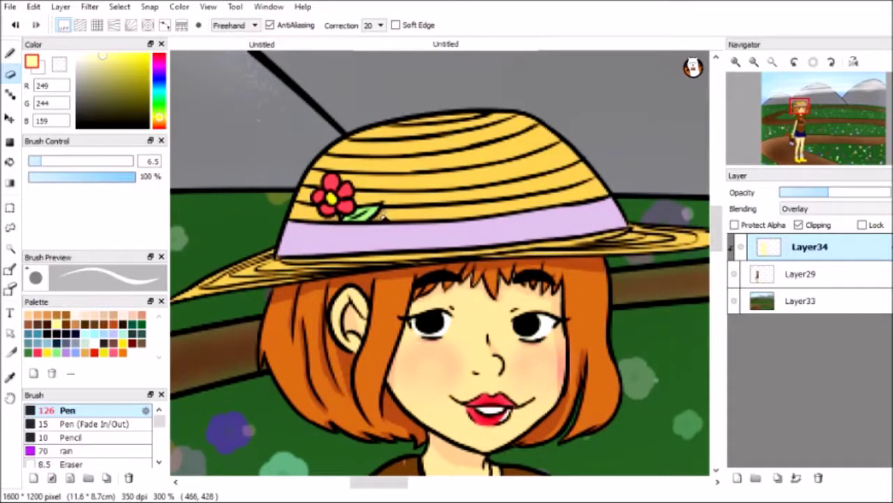
Erase the yellow tint in the shadow areas of the shirt and shorts and along the thighs just below the shorts.
{"action": "scroll", "coordinate": [331, 199], "scroll_direction": "down", "scroll_amount": 12}
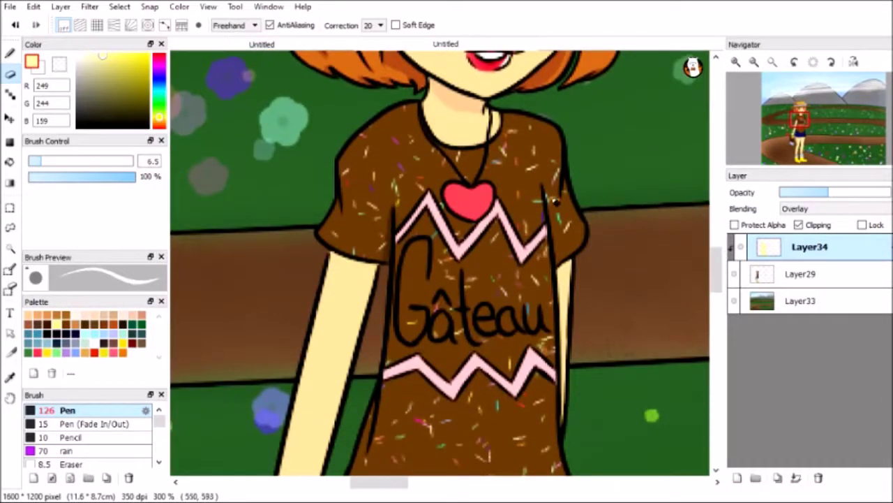
{"action": "scroll", "coordinate": [606, 240], "scroll_direction": "down", "scroll_amount": 1}
{"action": "scroll", "coordinate": [340, 131], "scroll_direction": "down", "scroll_amount": 9}
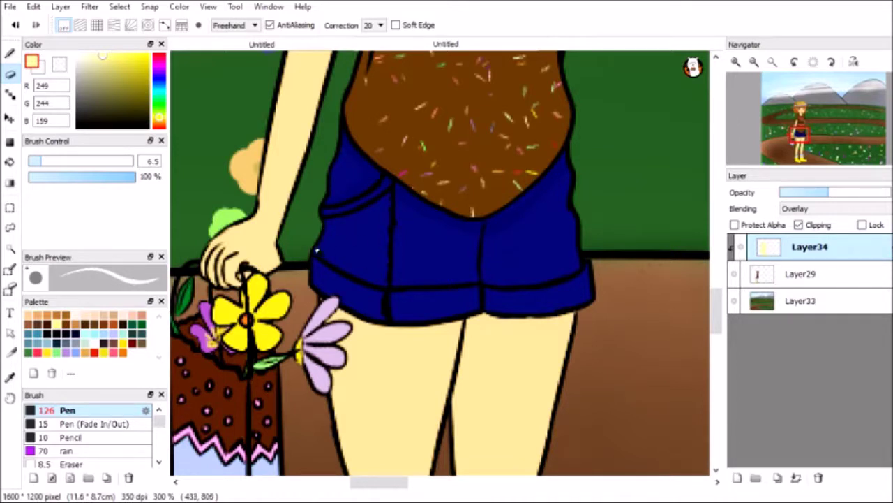
{"action": "scroll", "coordinate": [527, 290], "scroll_direction": "down", "scroll_amount": 4}
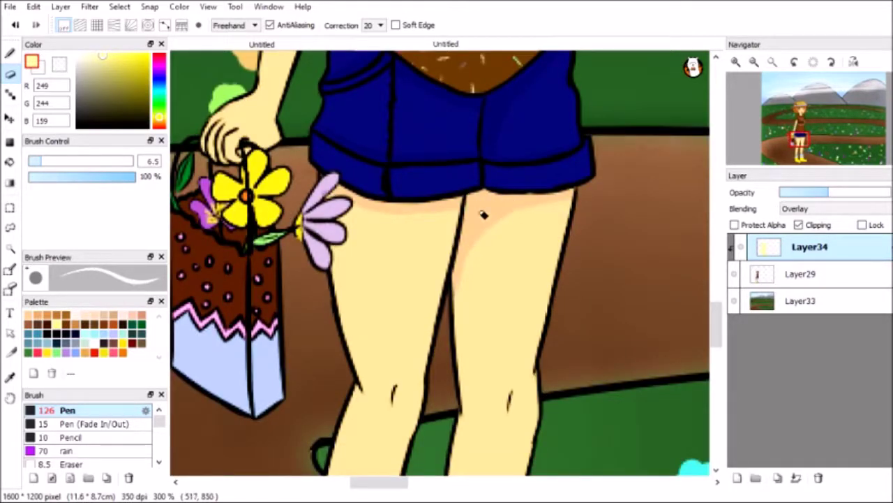
{"action": "scroll", "coordinate": [325, 134], "scroll_direction": "up", "scroll_amount": 2}
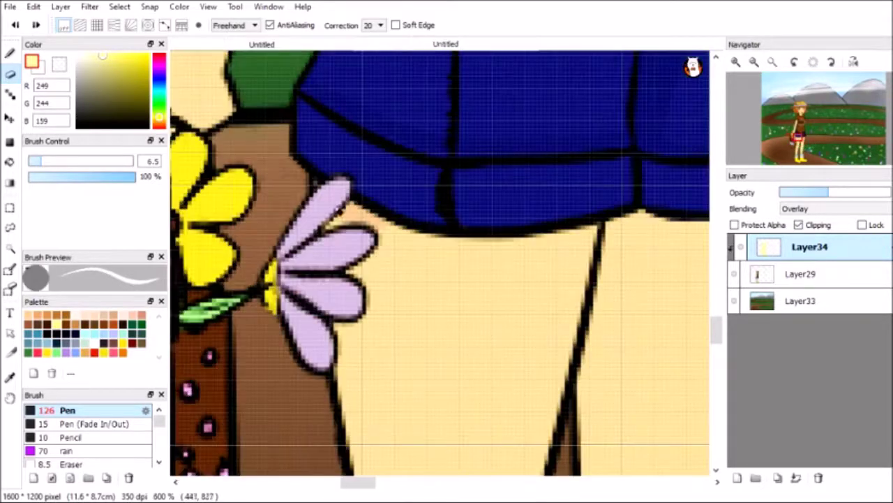
{"action": "mouse_move", "coordinate": [345, 219]}
{"action": "left_mouse_down"}
{"action": "mouse_move", "coordinate": [482, 257]}
{"action": "mouse_move", "coordinate": [577, 240]}
{"action": "mouse_move", "coordinate": [403, 254]}
{"action": "mouse_move", "coordinate": [344, 365]}
{"action": "mouse_move", "coordinate": [463, 263]}
{"action": "mouse_move", "coordinate": [598, 246]}
{"action": "left_mouse_up"}
{"action": "scroll", "coordinate": [598, 340], "scroll_direction": "down", "scroll_amount": 2}
{"action": "scroll", "coordinate": [598, 340], "scroll_direction": "right", "scroll_amount": 5}
{"action": "left_click_drag", "start_coordinate": [403, 243], "coordinate": [453, 230]}
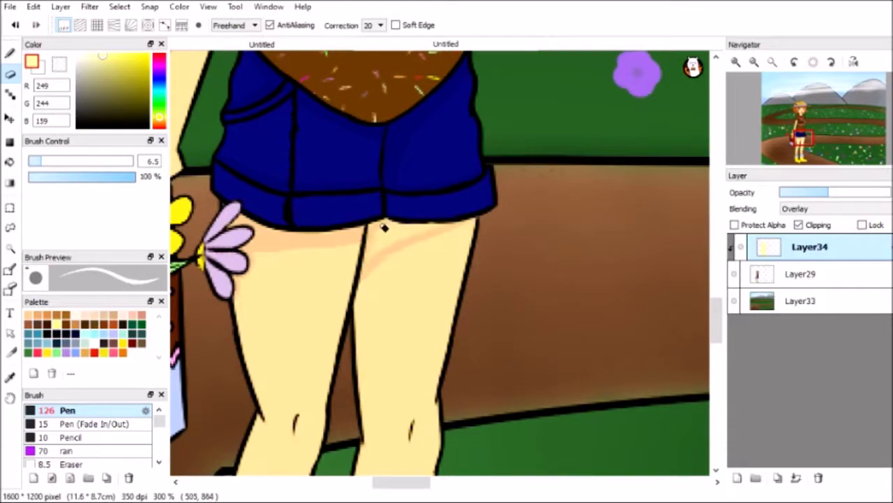
Erase the tint on Layer34 along the shins above the boots and inside the boot opening.
{"action": "scroll", "coordinate": [394, 249], "scroll_direction": "down", "scroll_amount": 3}
{"action": "scroll", "coordinate": [419, 174], "scroll_direction": "up", "scroll_amount": 3}
{"action": "scroll", "coordinate": [470, 356], "scroll_direction": "down", "scroll_amount": 2}
{"action": "scroll", "coordinate": [470, 356], "scroll_direction": "down", "scroll_amount": 3}
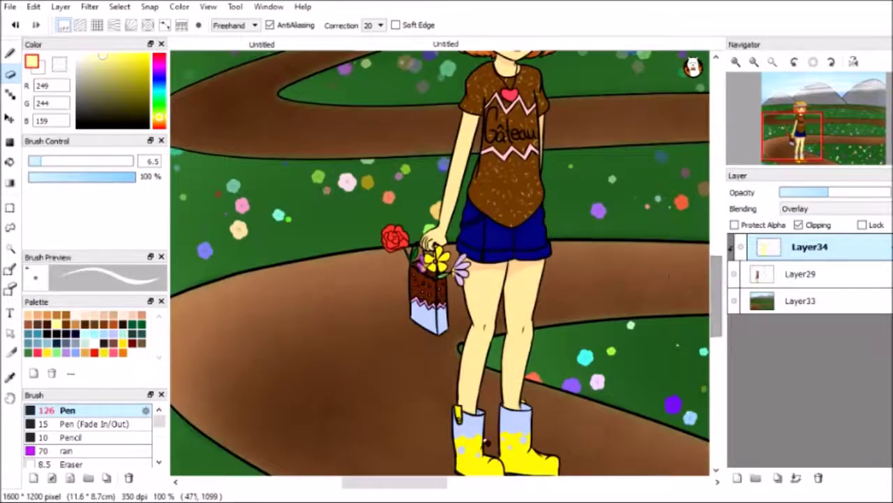
{"action": "scroll", "coordinate": [422, 299], "scroll_direction": "up", "scroll_amount": 3}
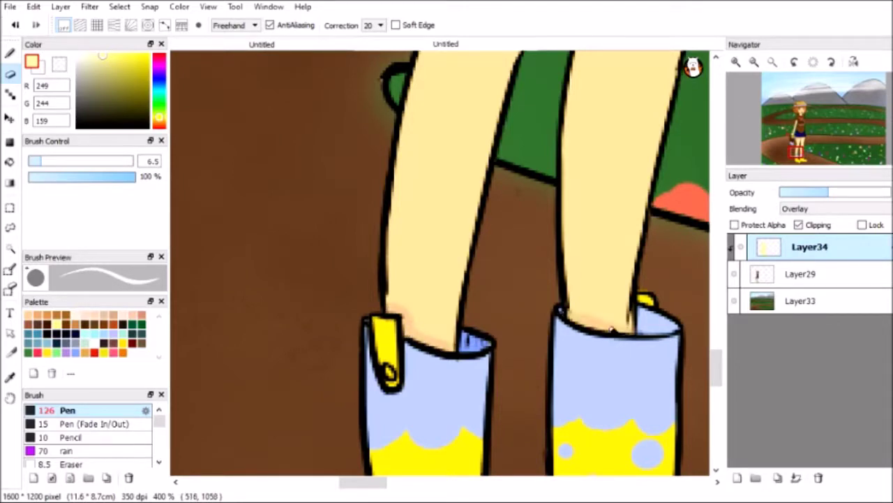
{"action": "left_click", "coordinate": [768, 271]}
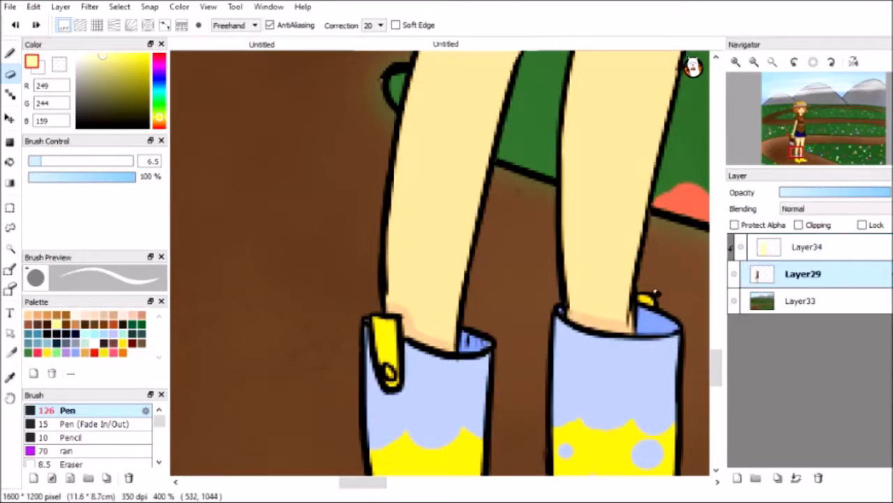
{"action": "left_click", "coordinate": [806, 248]}
{"action": "scroll", "coordinate": [429, 303], "scroll_direction": "down", "scroll_amount": 3}
{"action": "scroll", "coordinate": [375, 171], "scroll_direction": "up", "scroll_amount": 2}
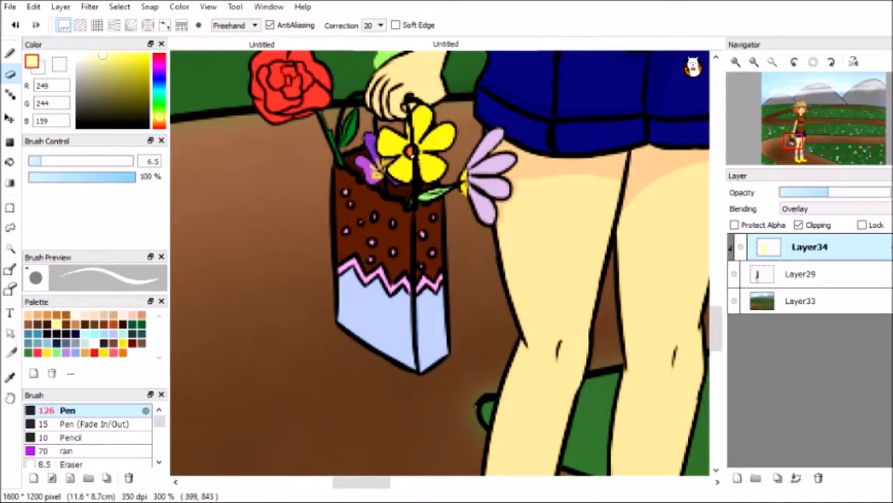
Try to paint a dark shadow under the girl's boots directly on the background, Layer33.
{"action": "scroll", "coordinate": [462, 148], "scroll_direction": "down", "scroll_amount": 5}
{"action": "left_click", "coordinate": [803, 300]}
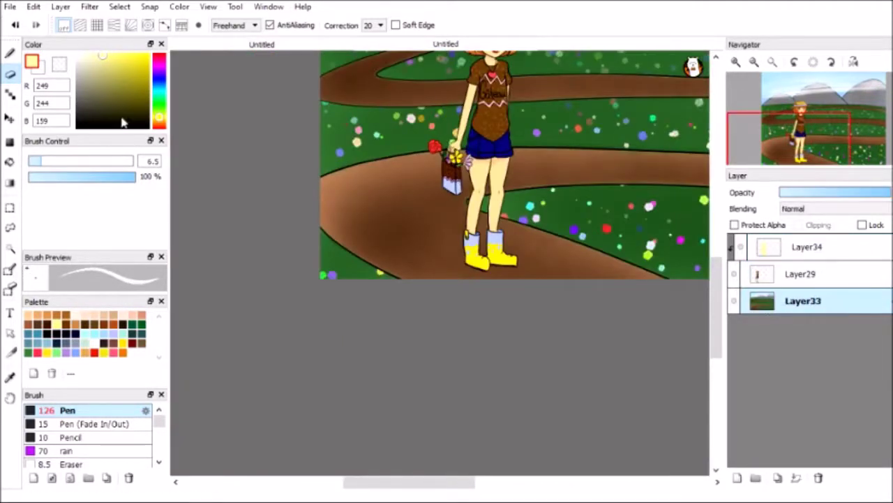
{"action": "left_click", "coordinate": [77, 104]}
{"action": "scroll", "coordinate": [91, 436], "scroll_direction": "down", "scroll_amount": 5}
{"action": "left_click", "coordinate": [83, 436]}
{"action": "scroll", "coordinate": [488, 261], "scroll_direction": "up", "scroll_amount": 3}
{"action": "key", "text": "b"}
{"action": "mouse_move", "coordinate": [405, 276]}
{"action": "left_mouse_down"}
{"action": "mouse_move", "coordinate": [363, 265]}
{"action": "mouse_move", "coordinate": [530, 268]}
{"action": "left_mouse_up"}
{"action": "key", "text": "ctrl+z"}
Add a new layer above Layer33 and paint a near-black (RGB 26, 26, 26) Pen shadow on the path under the boots.
{"action": "key", "text": "ctrl+shift+n"}
{"action": "scroll", "coordinate": [91, 437], "scroll_direction": "up", "scroll_amount": 5}
{"action": "left_click", "coordinate": [67, 409]}
{"action": "left_click", "coordinate": [77, 121]}
{"action": "mouse_move", "coordinate": [380, 258]}
{"action": "left_mouse_down"}
{"action": "mouse_move", "coordinate": [529, 267]}
{"action": "mouse_move", "coordinate": [454, 293]}
{"action": "mouse_move", "coordinate": [528, 265]}
{"action": "left_mouse_up"}
{"action": "key", "text": "ctrl+z"}
Lower the shadow layer's opacity and merge it down into Layer33.
{"action": "left_click_drag", "start_coordinate": [837, 192], "coordinate": [810, 192]}
{"action": "left_click", "coordinate": [797, 478]}
{"action": "scroll", "coordinate": [439, 265], "scroll_direction": "down", "scroll_amount": 4}
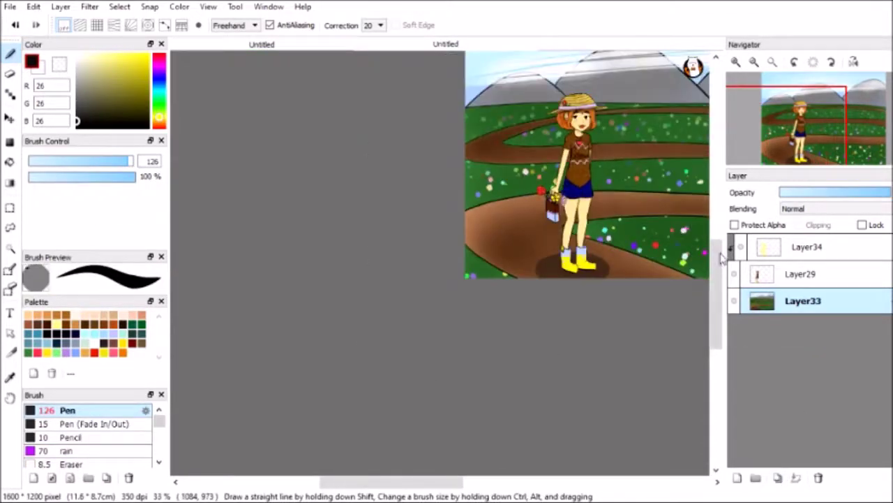